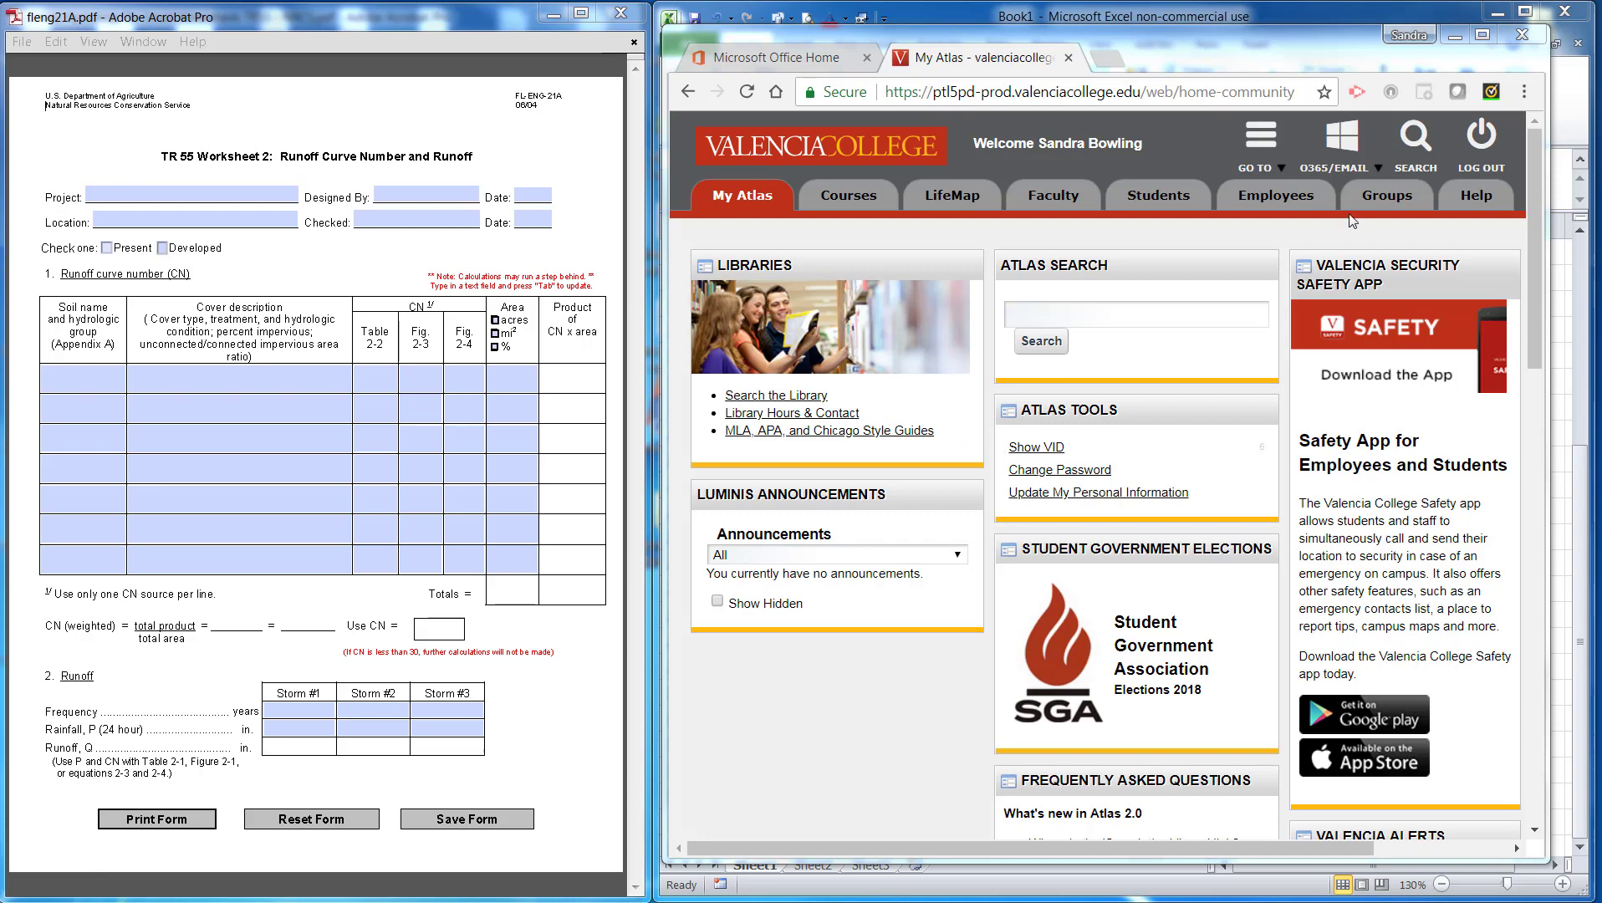
Step: Go from the college portal to Office 365, launch Excel Online, and start a new blank workbook
{"action": "mouse_move", "coordinate": [1358, 178]}
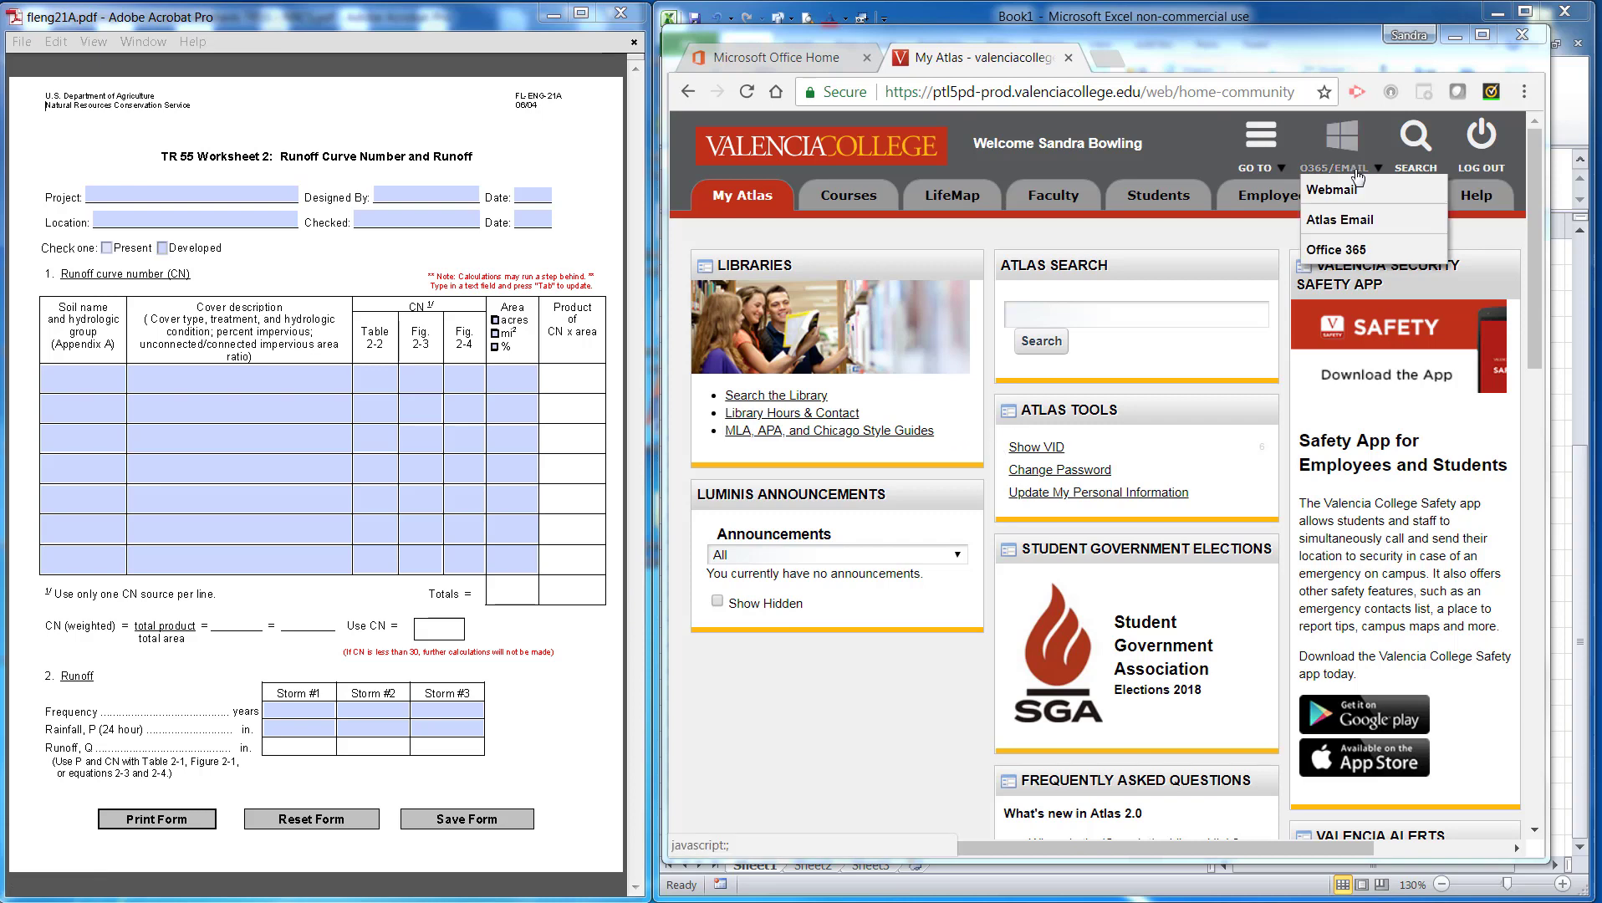
{"action": "left_click", "coordinate": [1330, 251]}
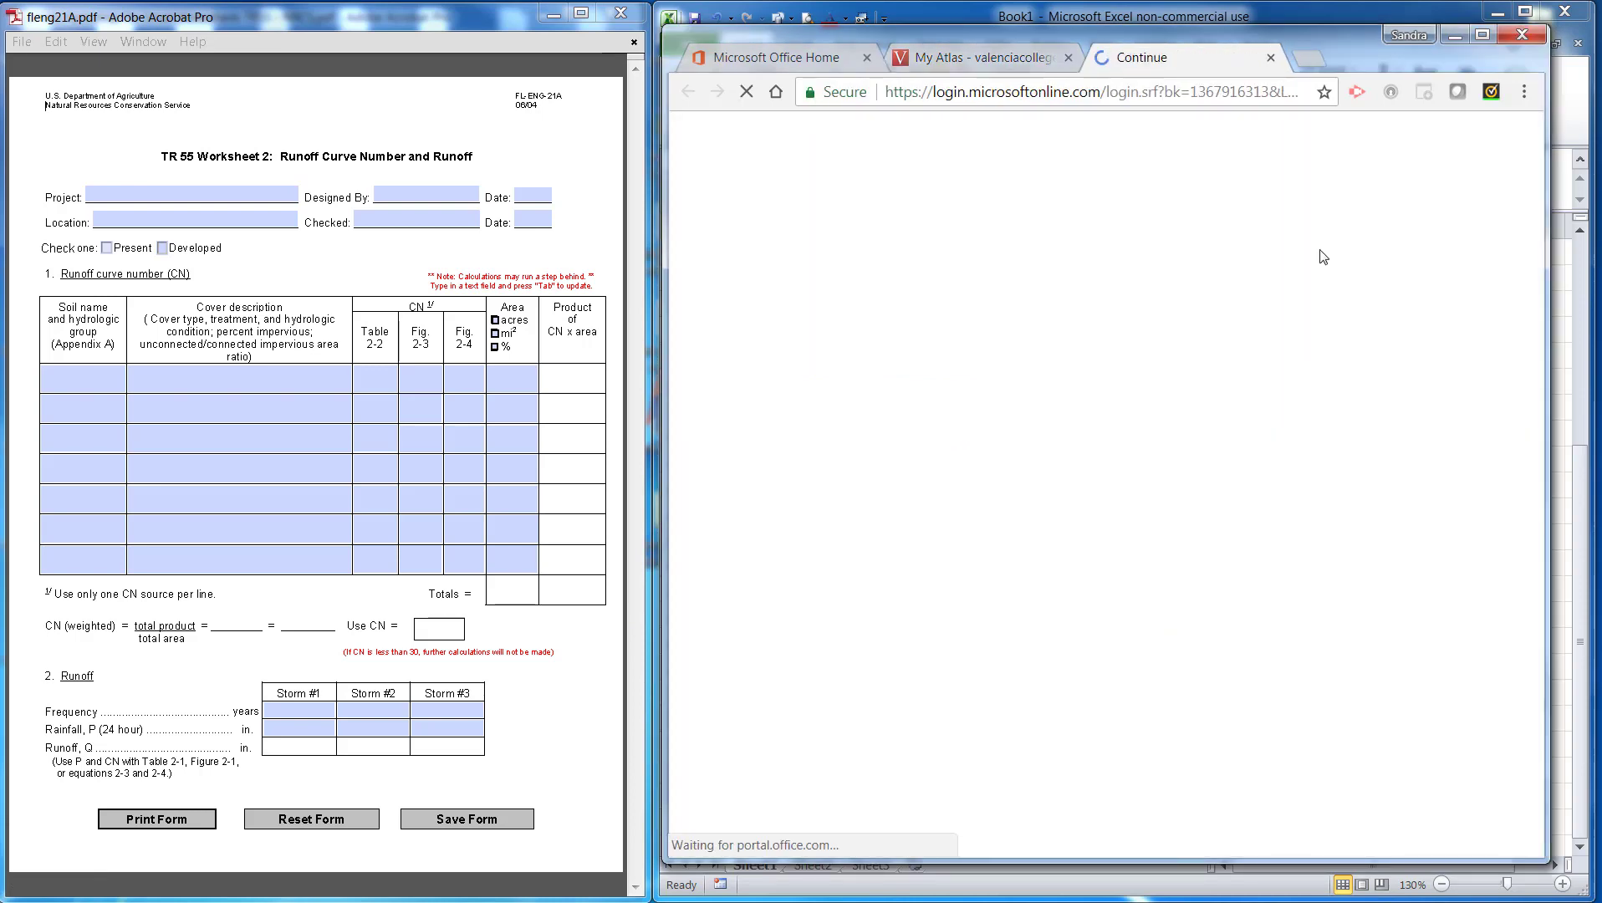
{"action": "left_click", "coordinate": [790, 53]}
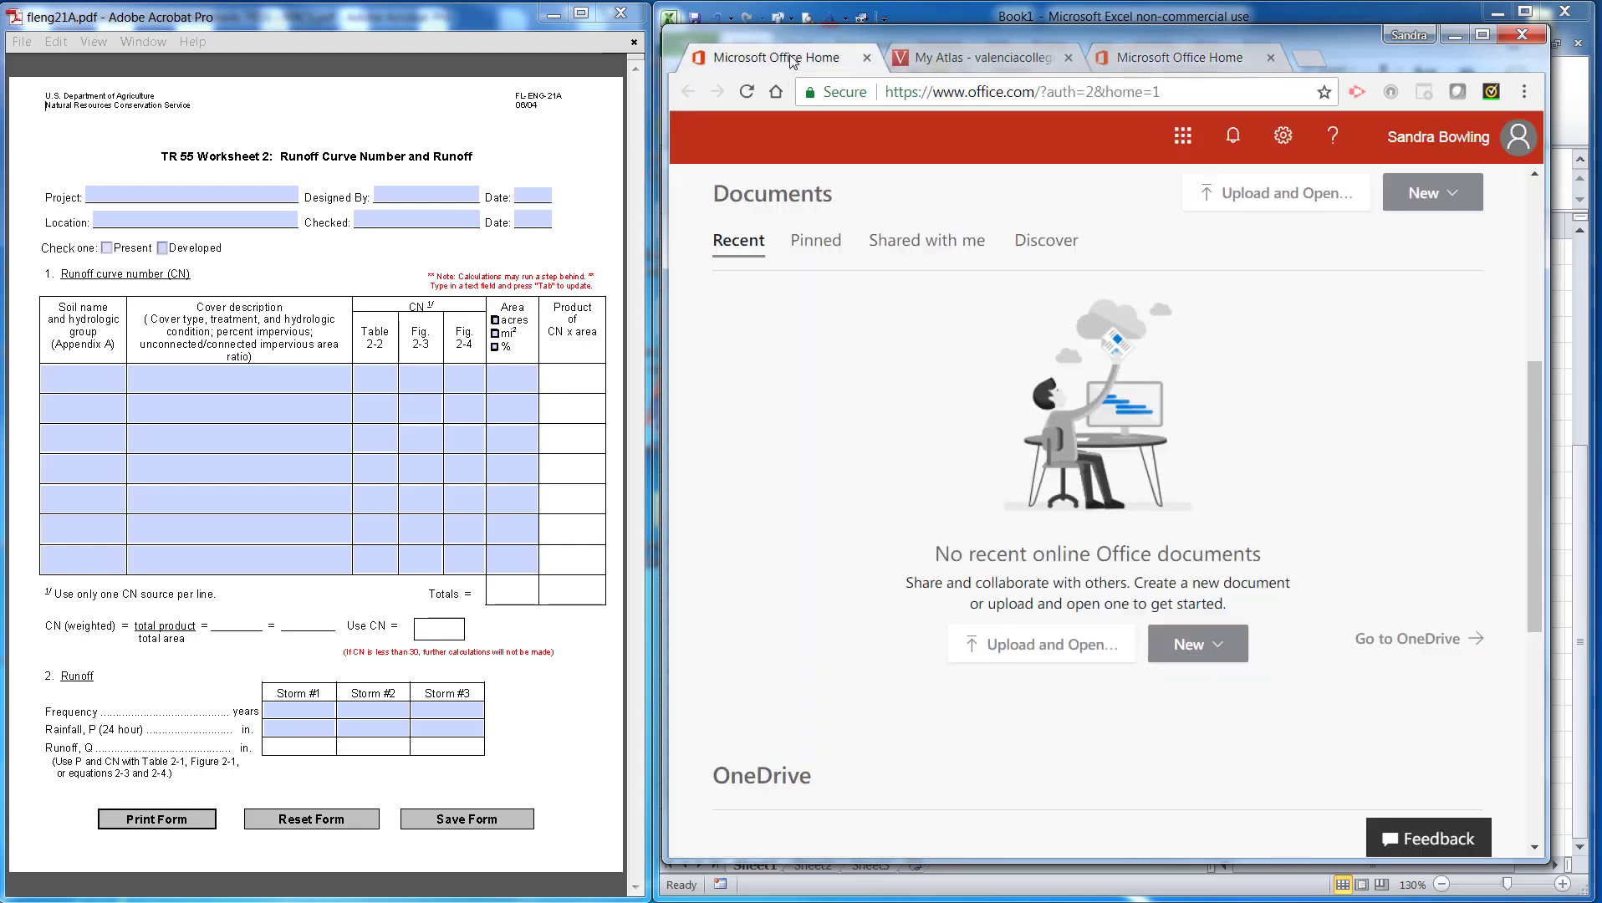
{"action": "scroll", "coordinate": [947, 332], "scroll_direction": "up", "scroll_amount": 5}
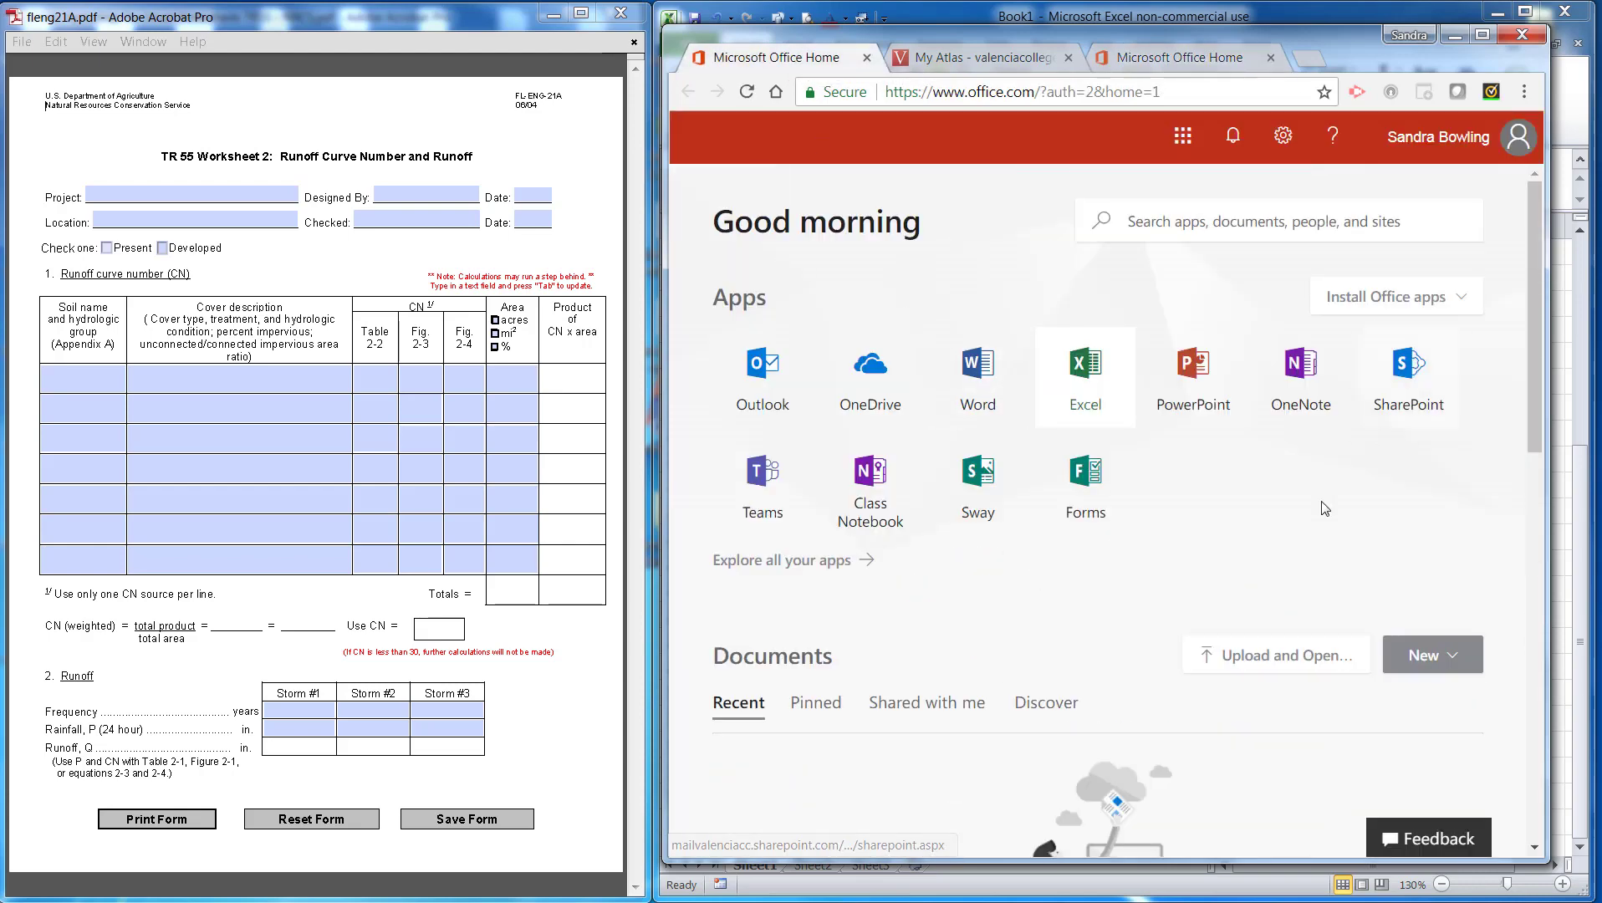
{"action": "left_click", "coordinate": [1092, 370]}
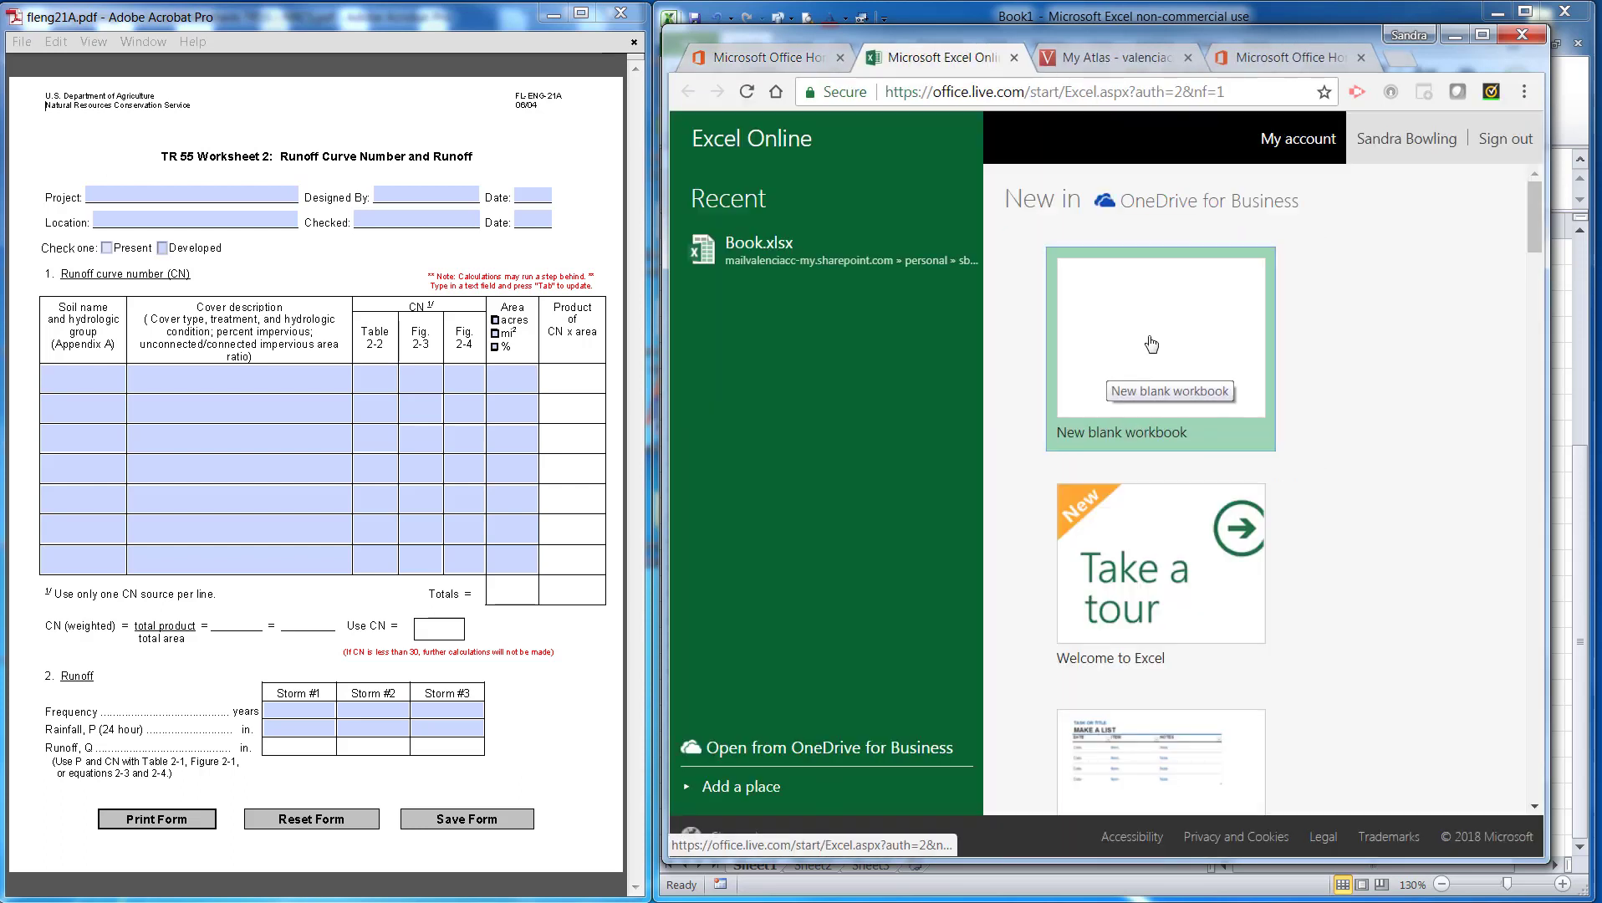
{"action": "left_click", "coordinate": [1112, 372]}
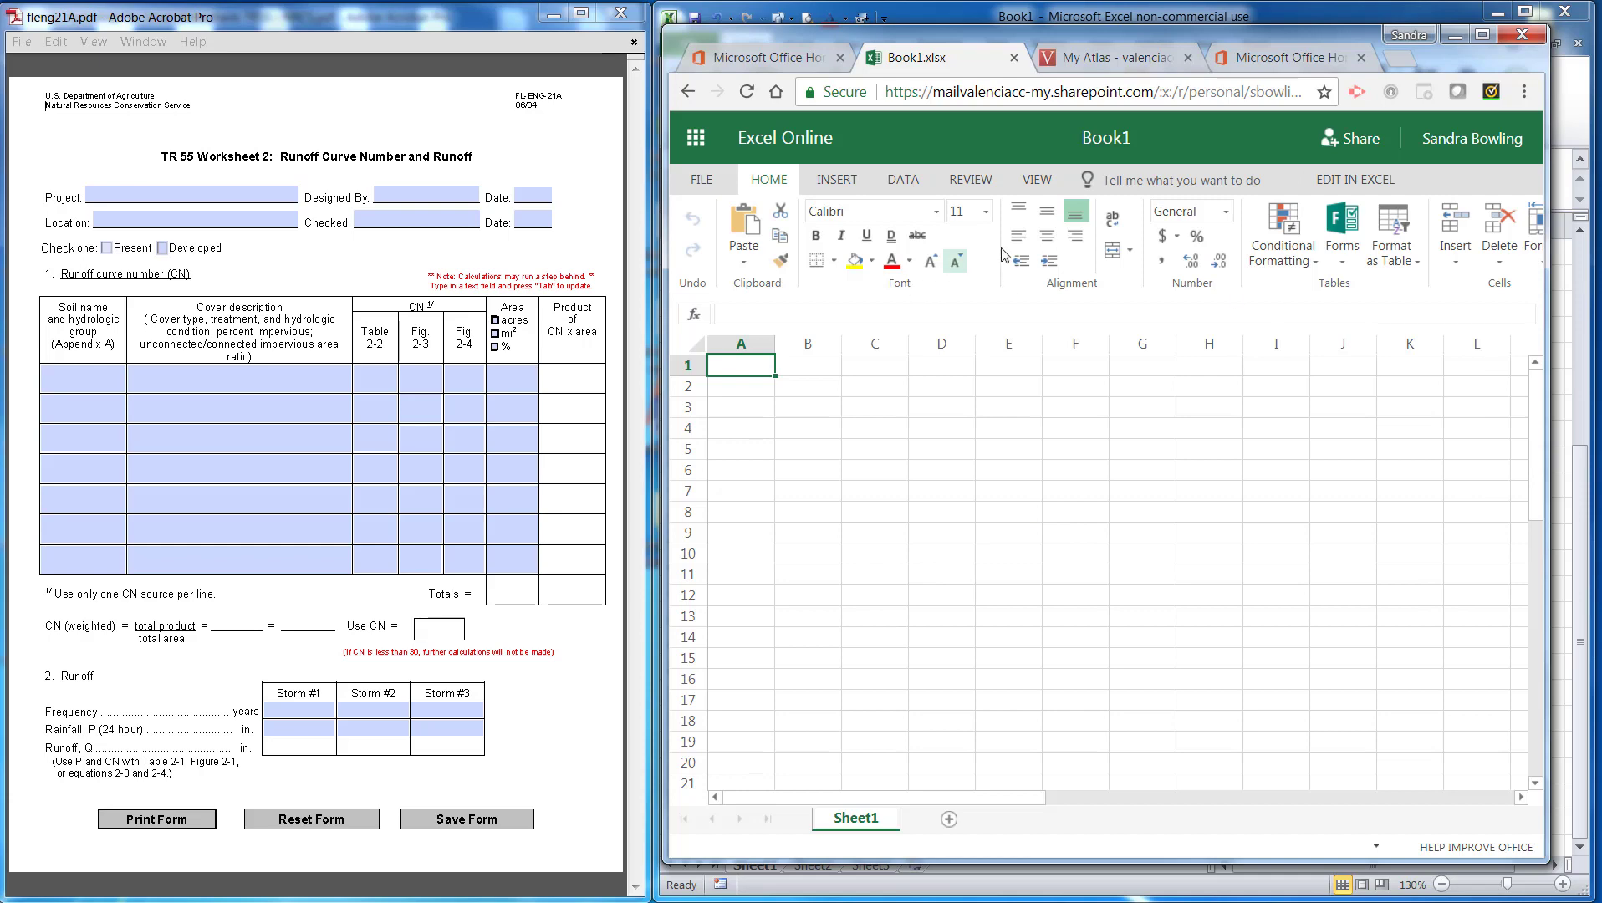
Step: Bring up the TR 55 Worksheet and view its Time of Concentration and Graphical Peak Discharge sheets
{"action": "left_click", "coordinate": [1453, 40]}
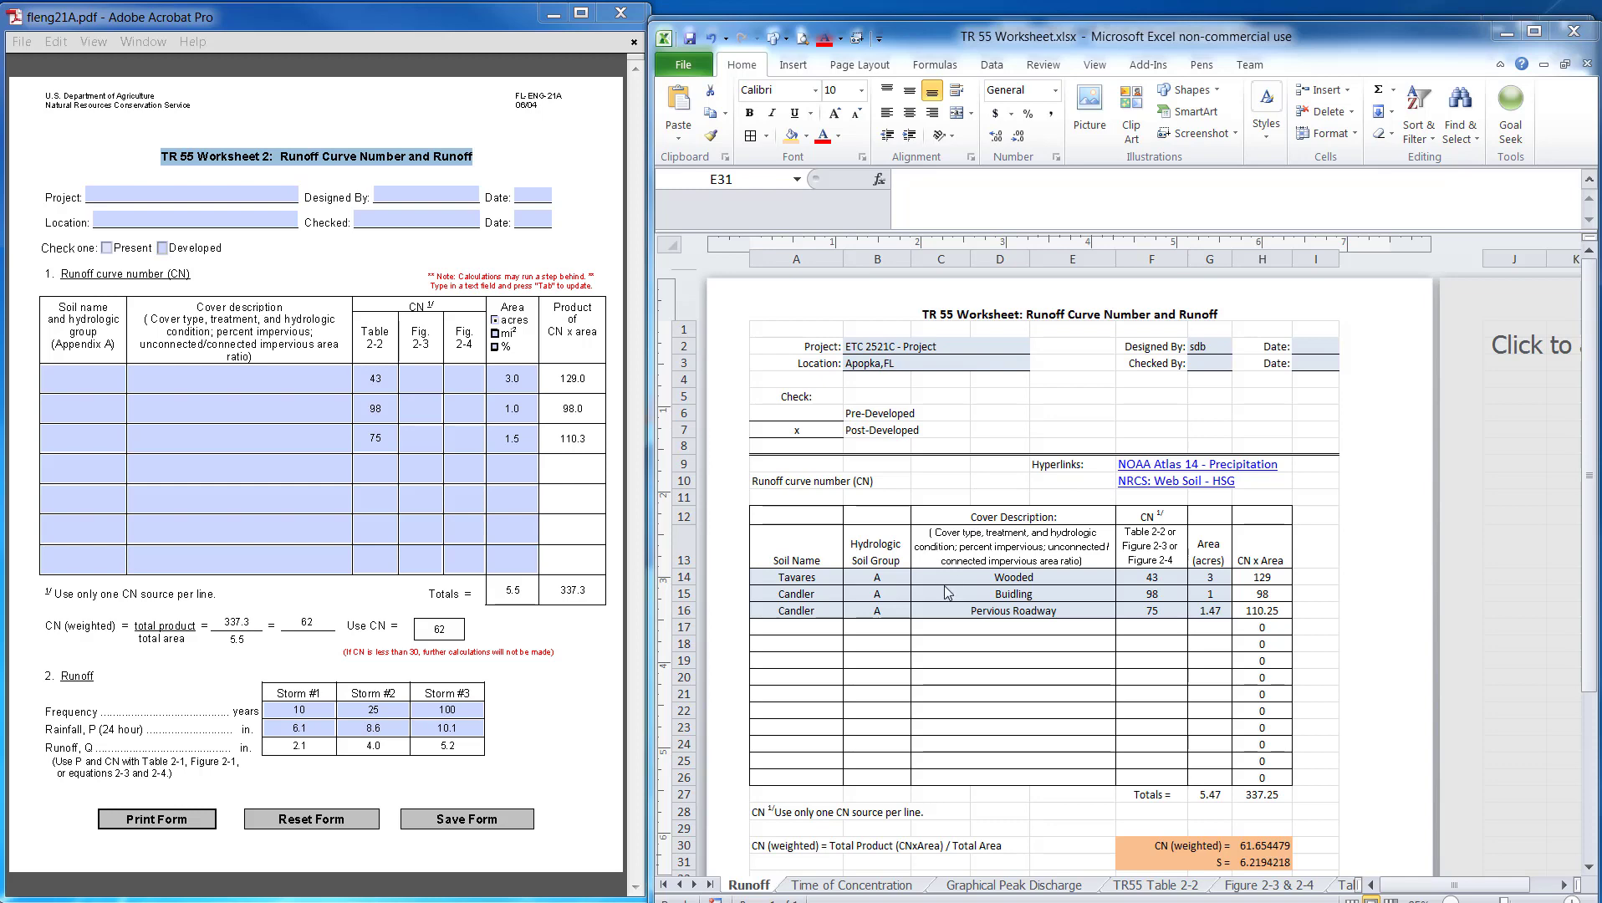
{"action": "left_click", "coordinate": [966, 828]}
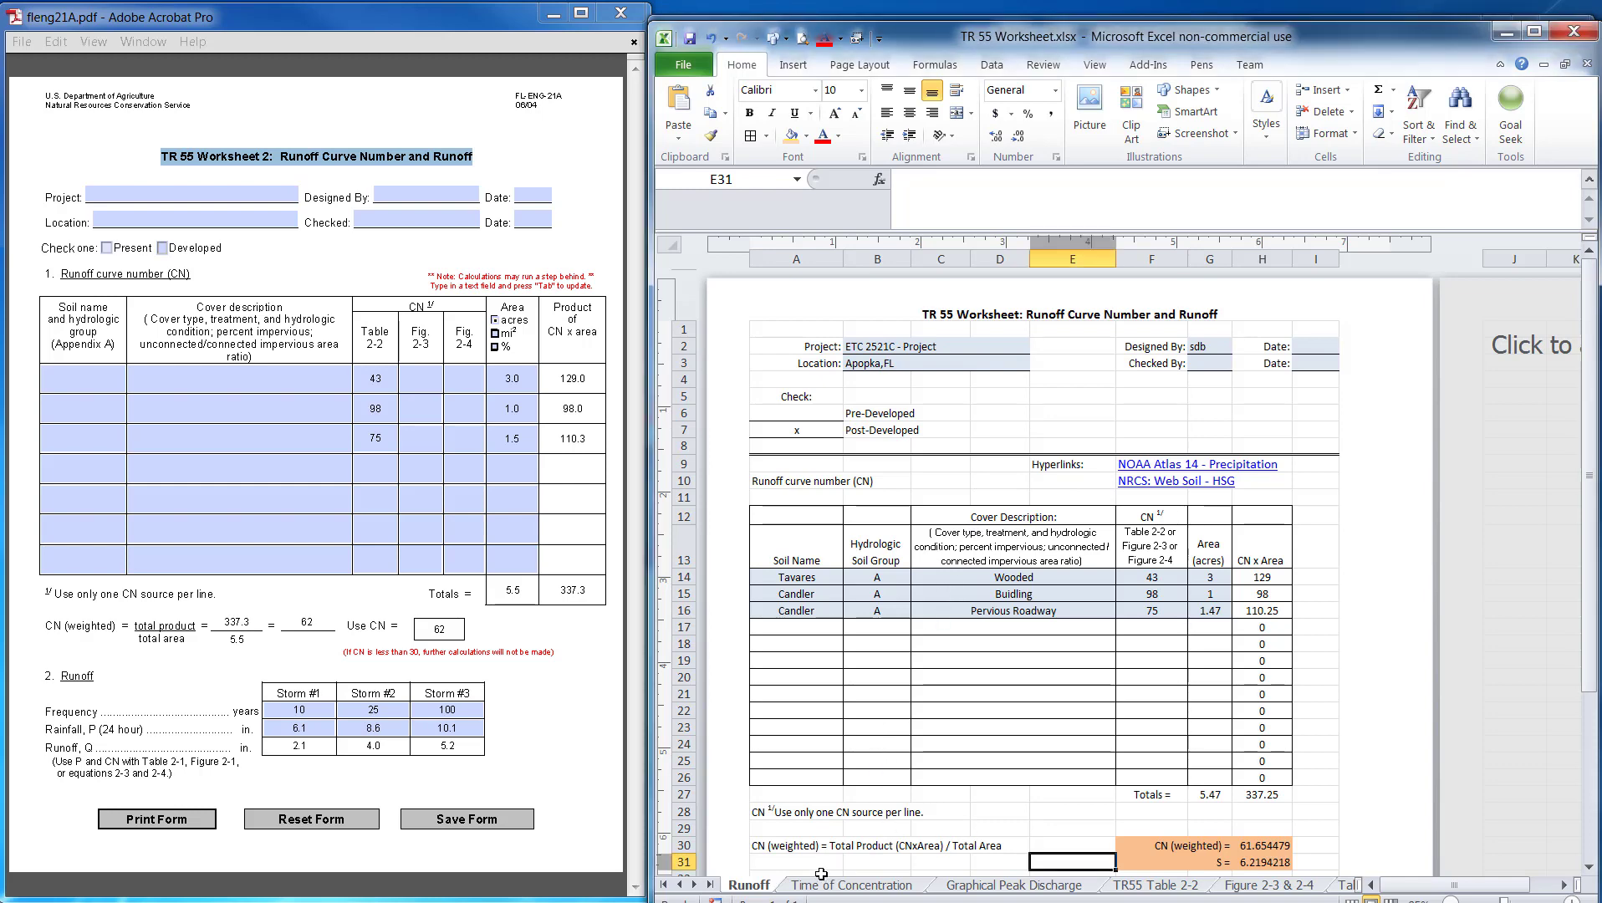
{"action": "scroll", "coordinate": [917, 665], "scroll_direction": "down", "scroll_amount": 6}
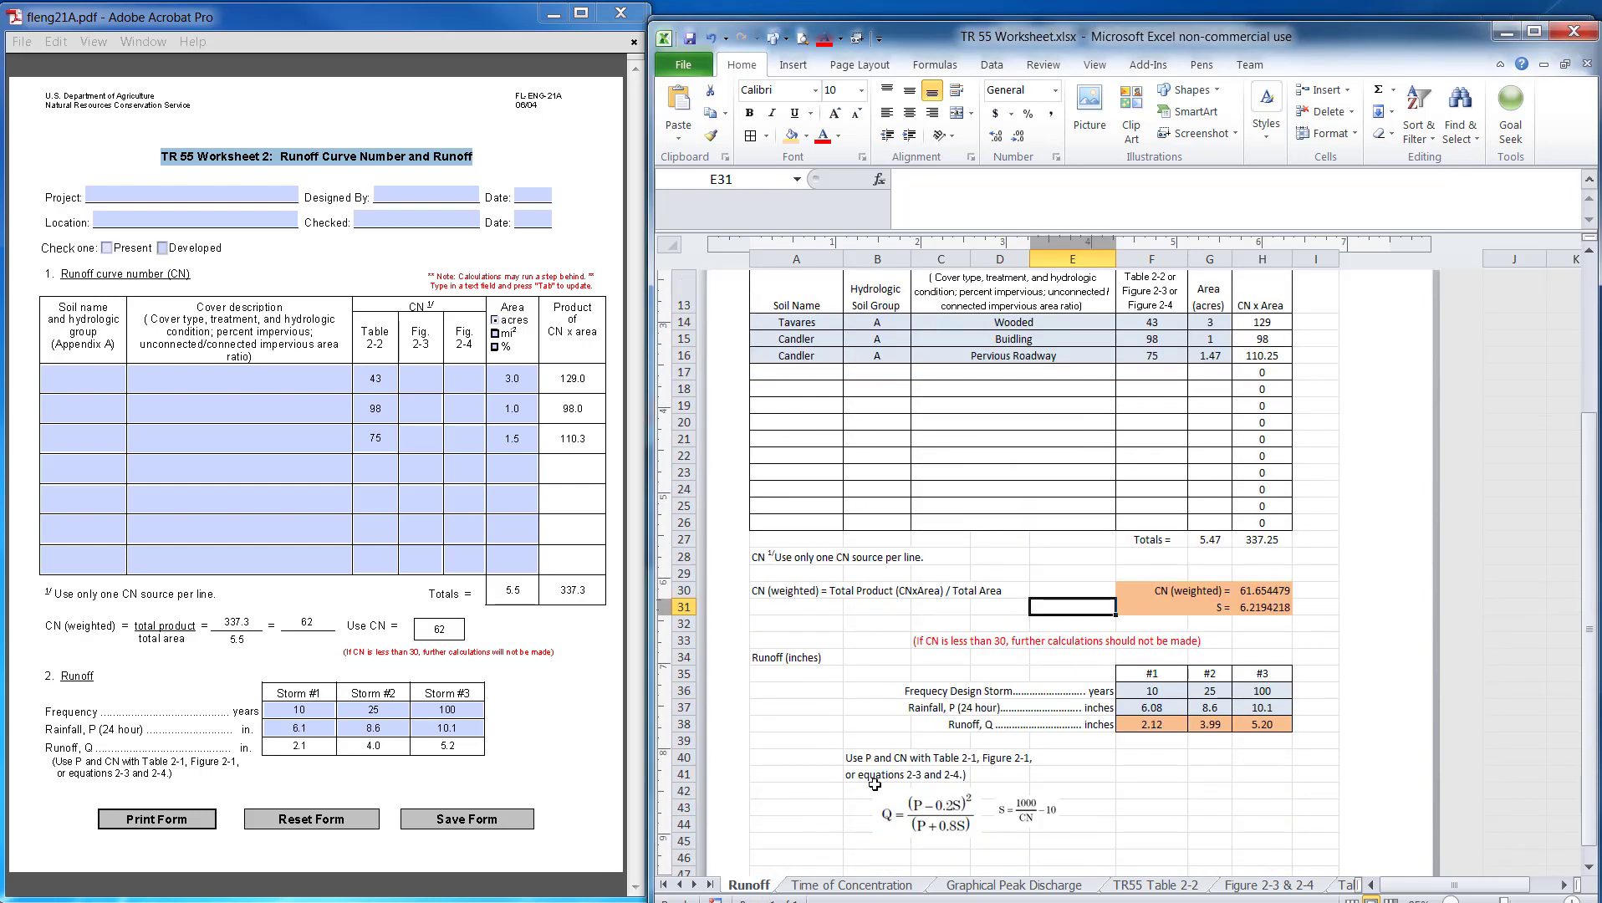
{"action": "left_click", "coordinate": [861, 885]}
{"action": "scroll", "coordinate": [1037, 598], "scroll_direction": "up", "scroll_amount": 5}
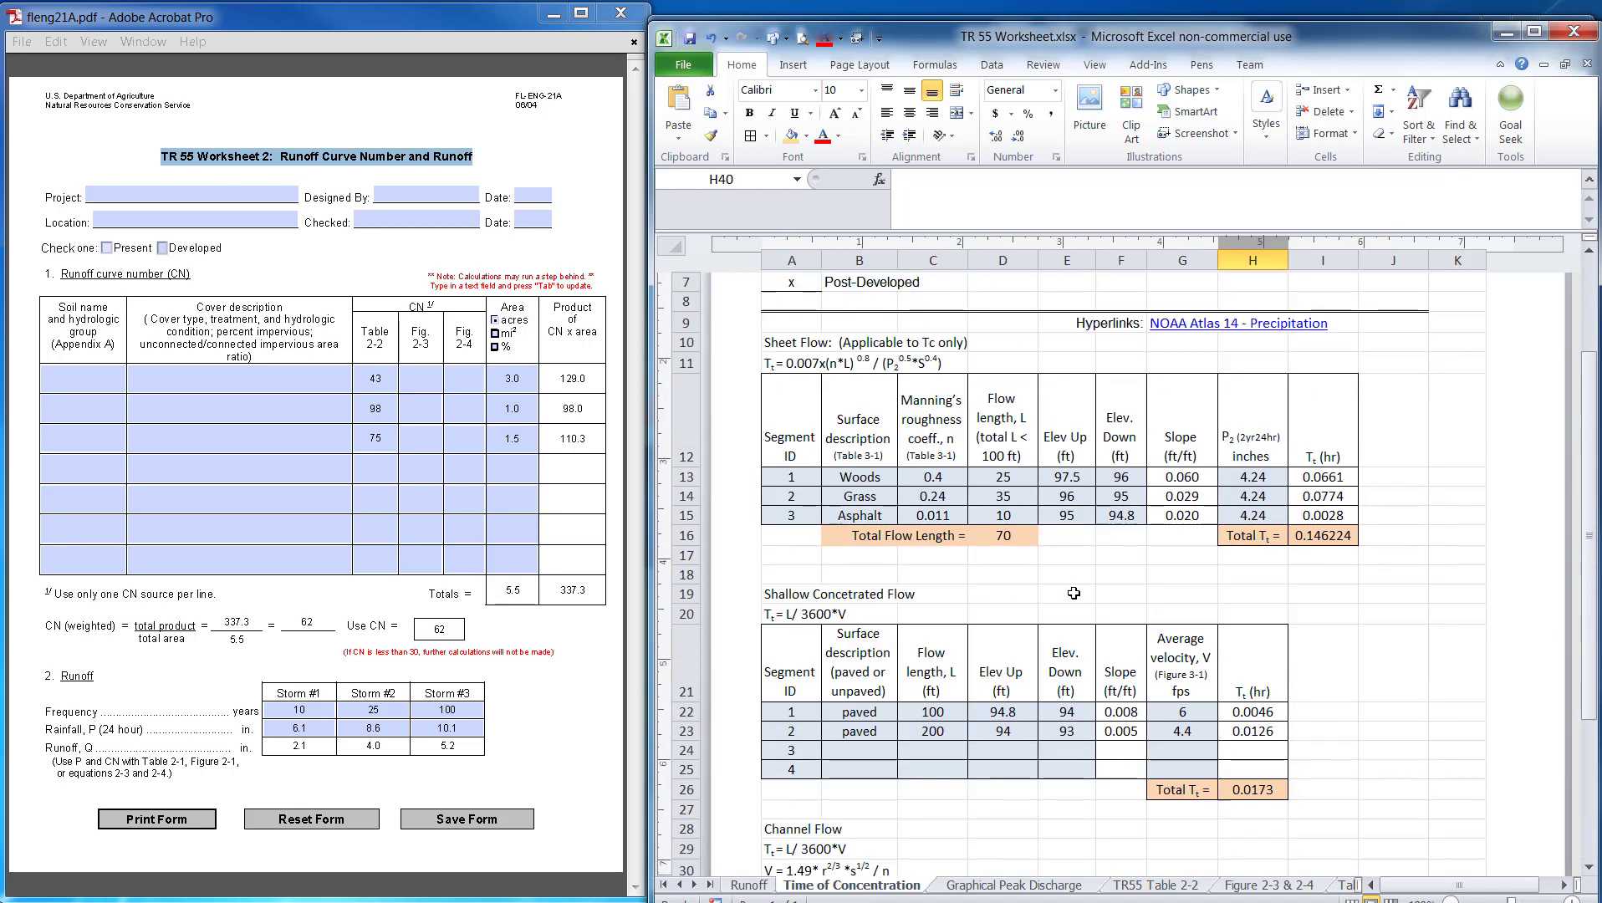
{"action": "left_click", "coordinate": [987, 886]}
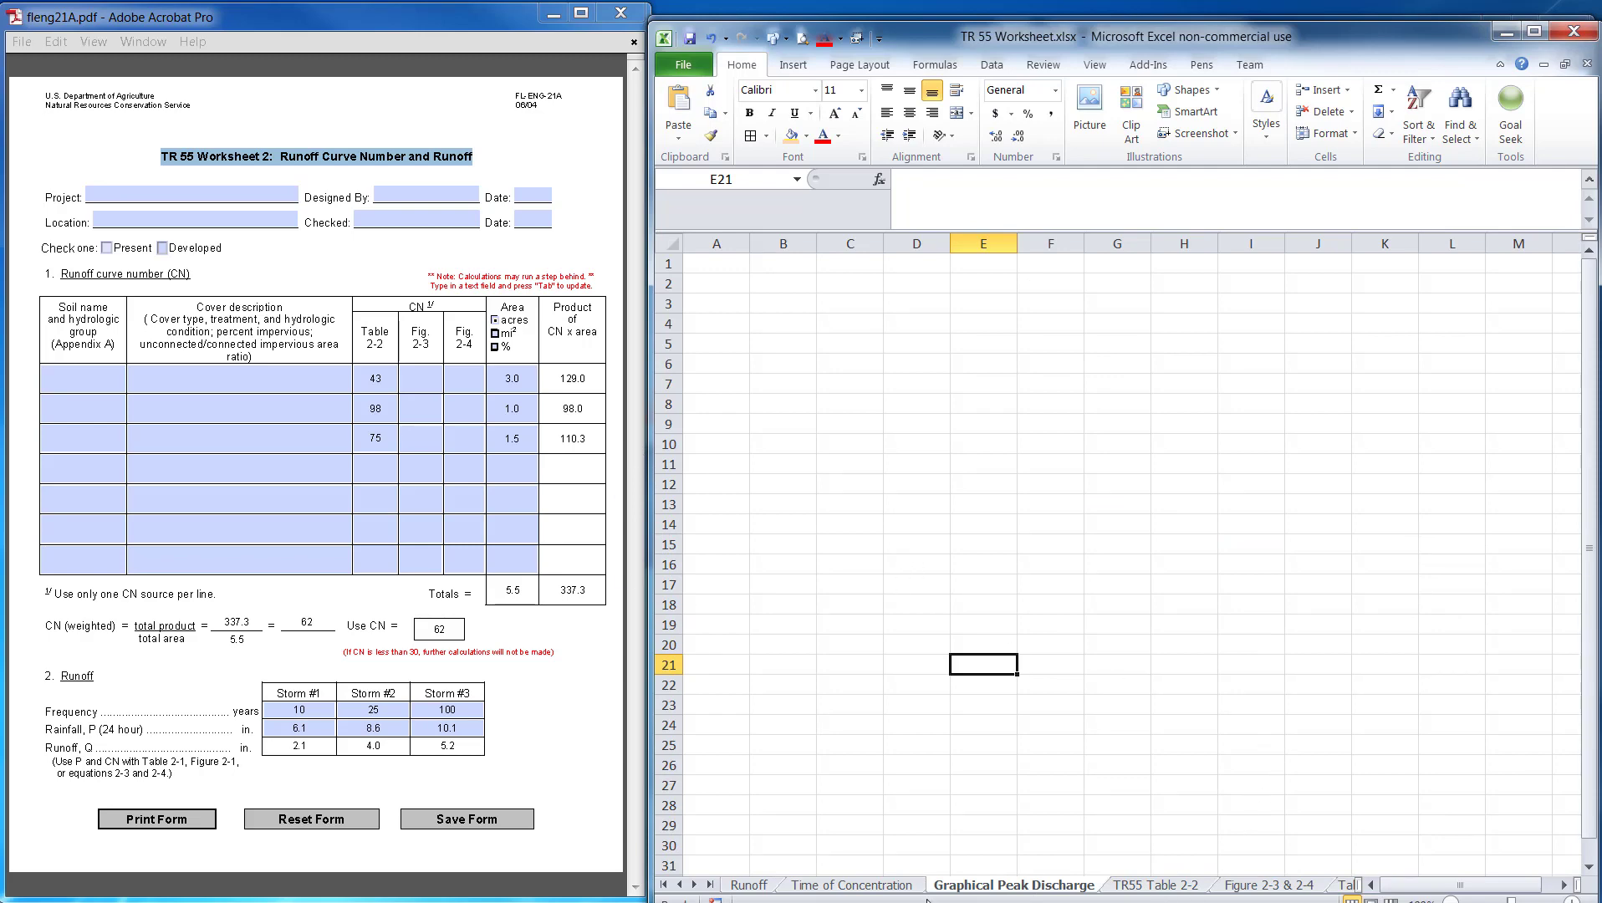
Step: Compare the TR55 Table 2-2 sheet with the Runoff sheet, ending at the top of Runoff
{"action": "left_click", "coordinate": [758, 888]}
{"action": "left_click", "coordinate": [1156, 886]}
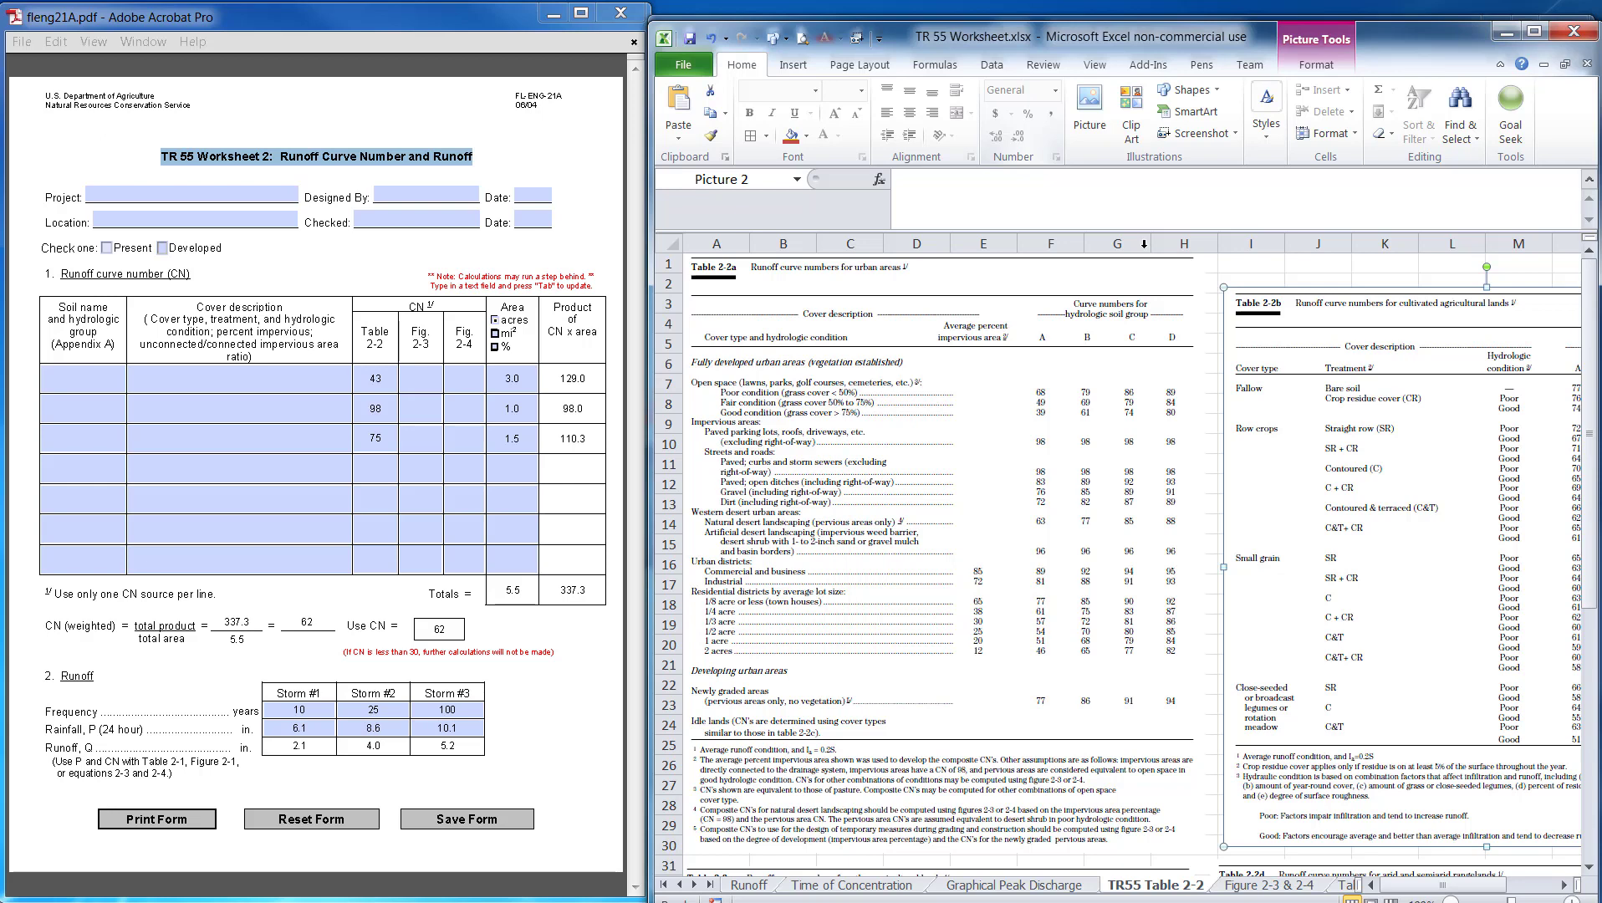
{"action": "left_click", "coordinate": [761, 887]}
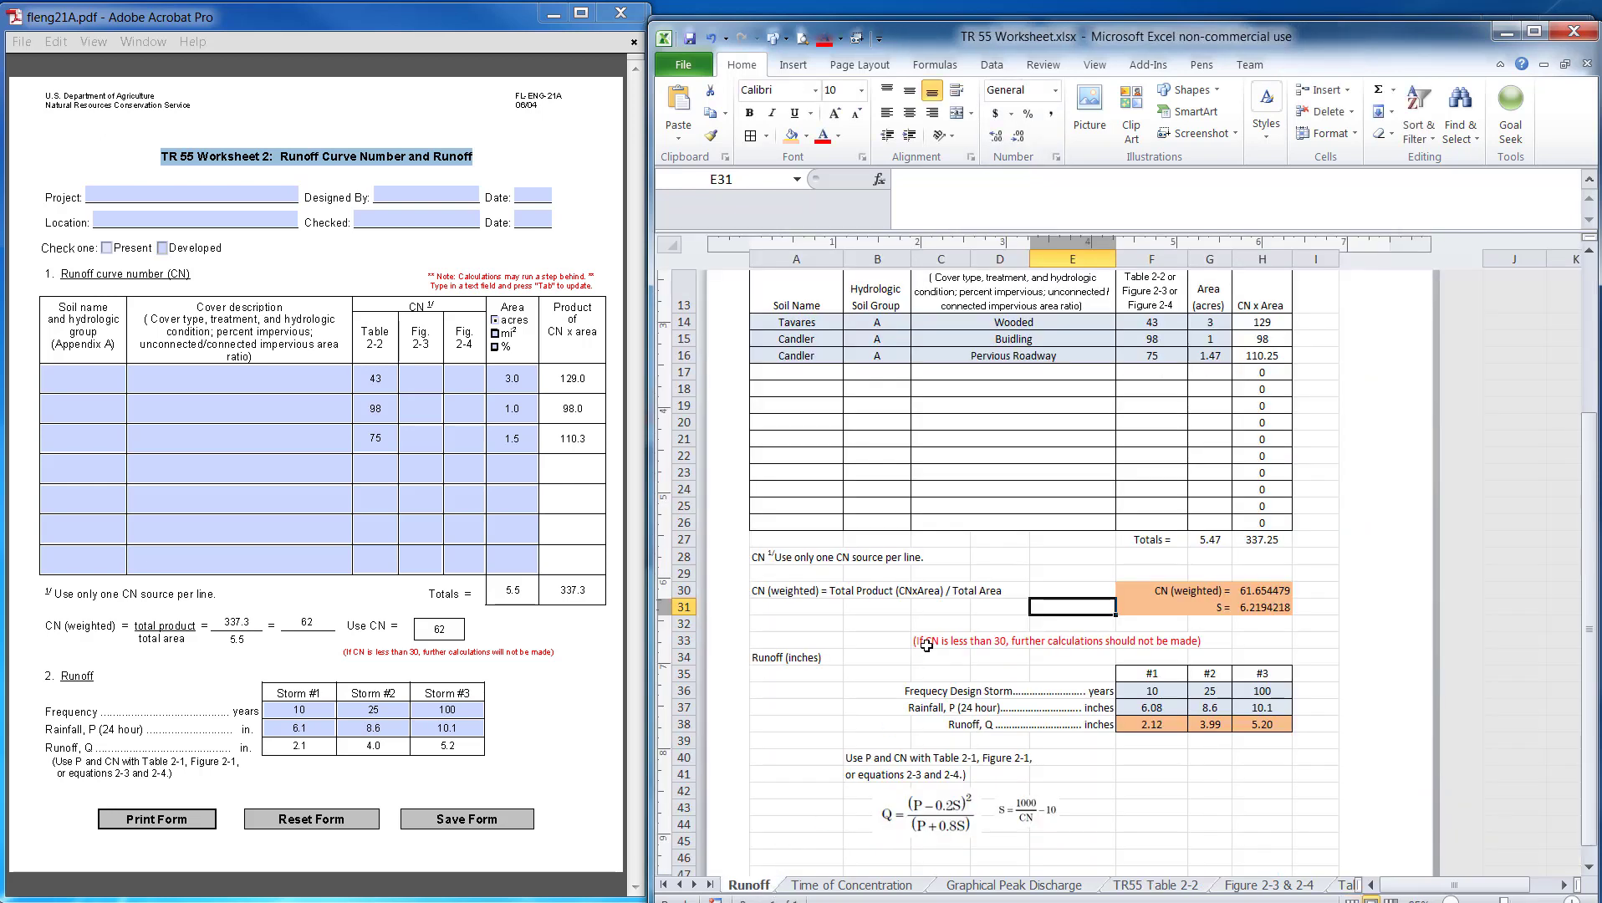
{"action": "left_click", "coordinate": [1191, 888]}
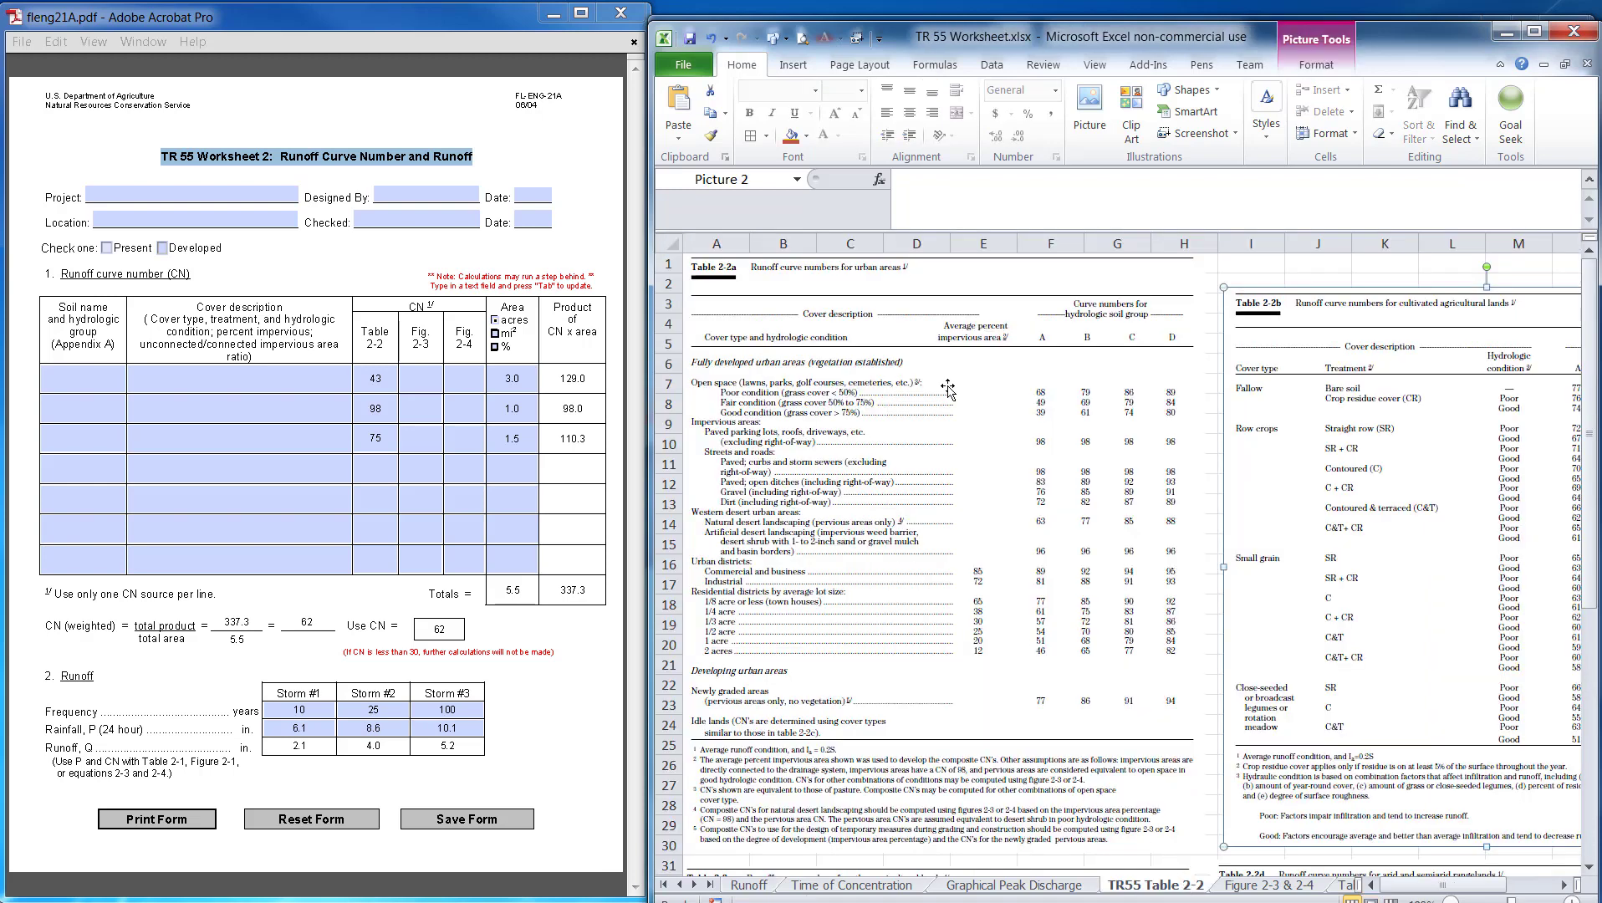
{"action": "left_click", "coordinate": [750, 886]}
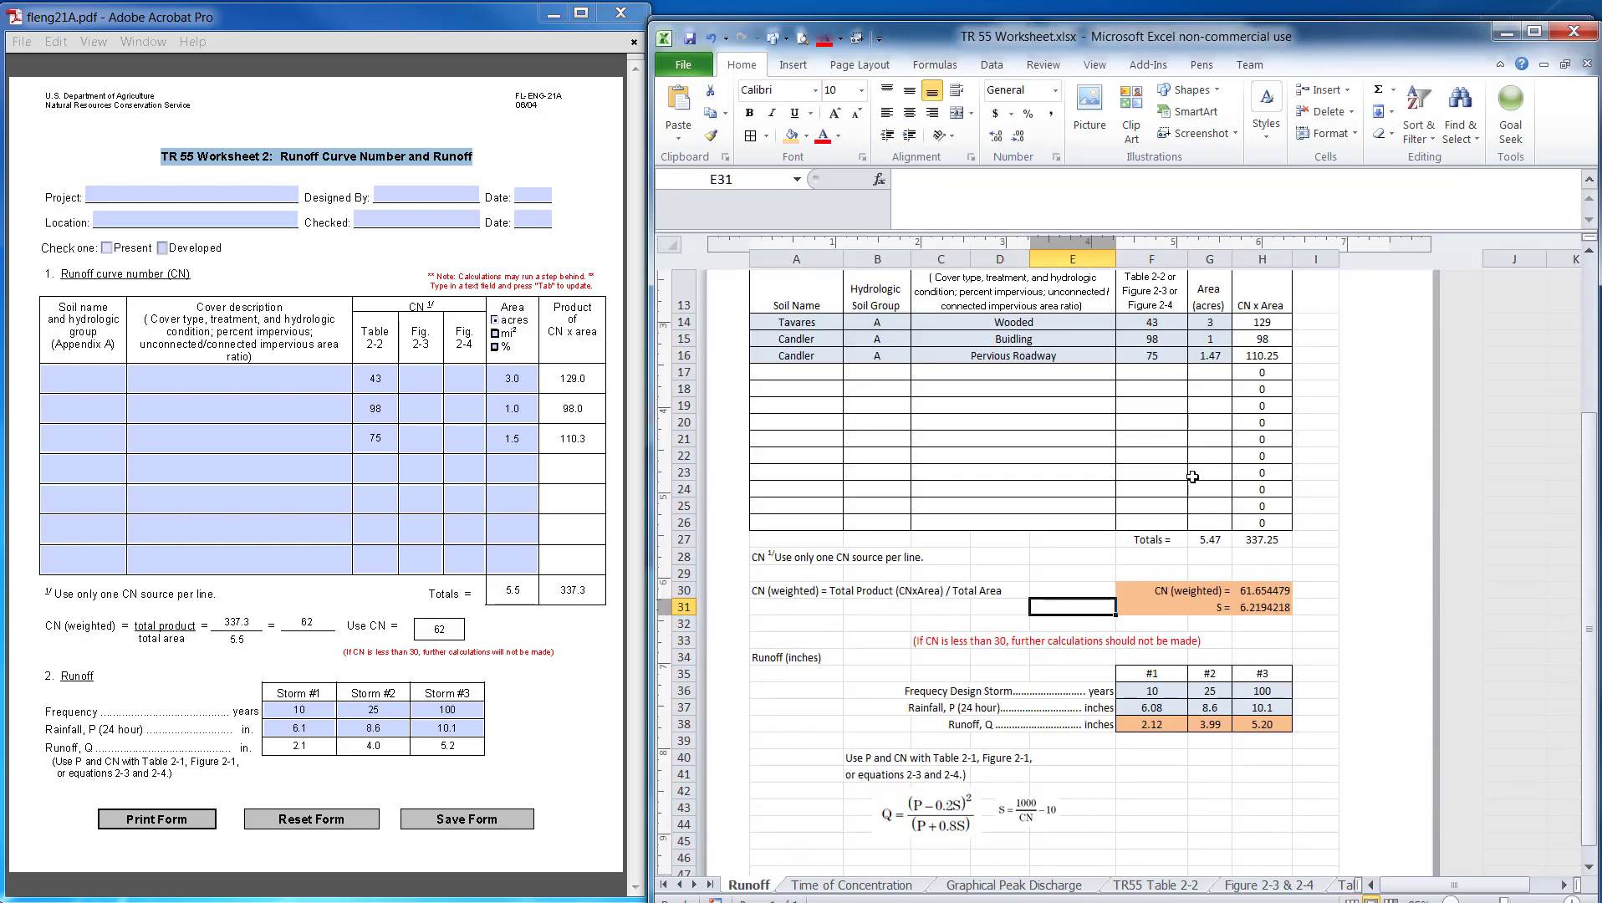
{"action": "scroll", "coordinate": [1007, 473], "scroll_direction": "up", "scroll_amount": 4}
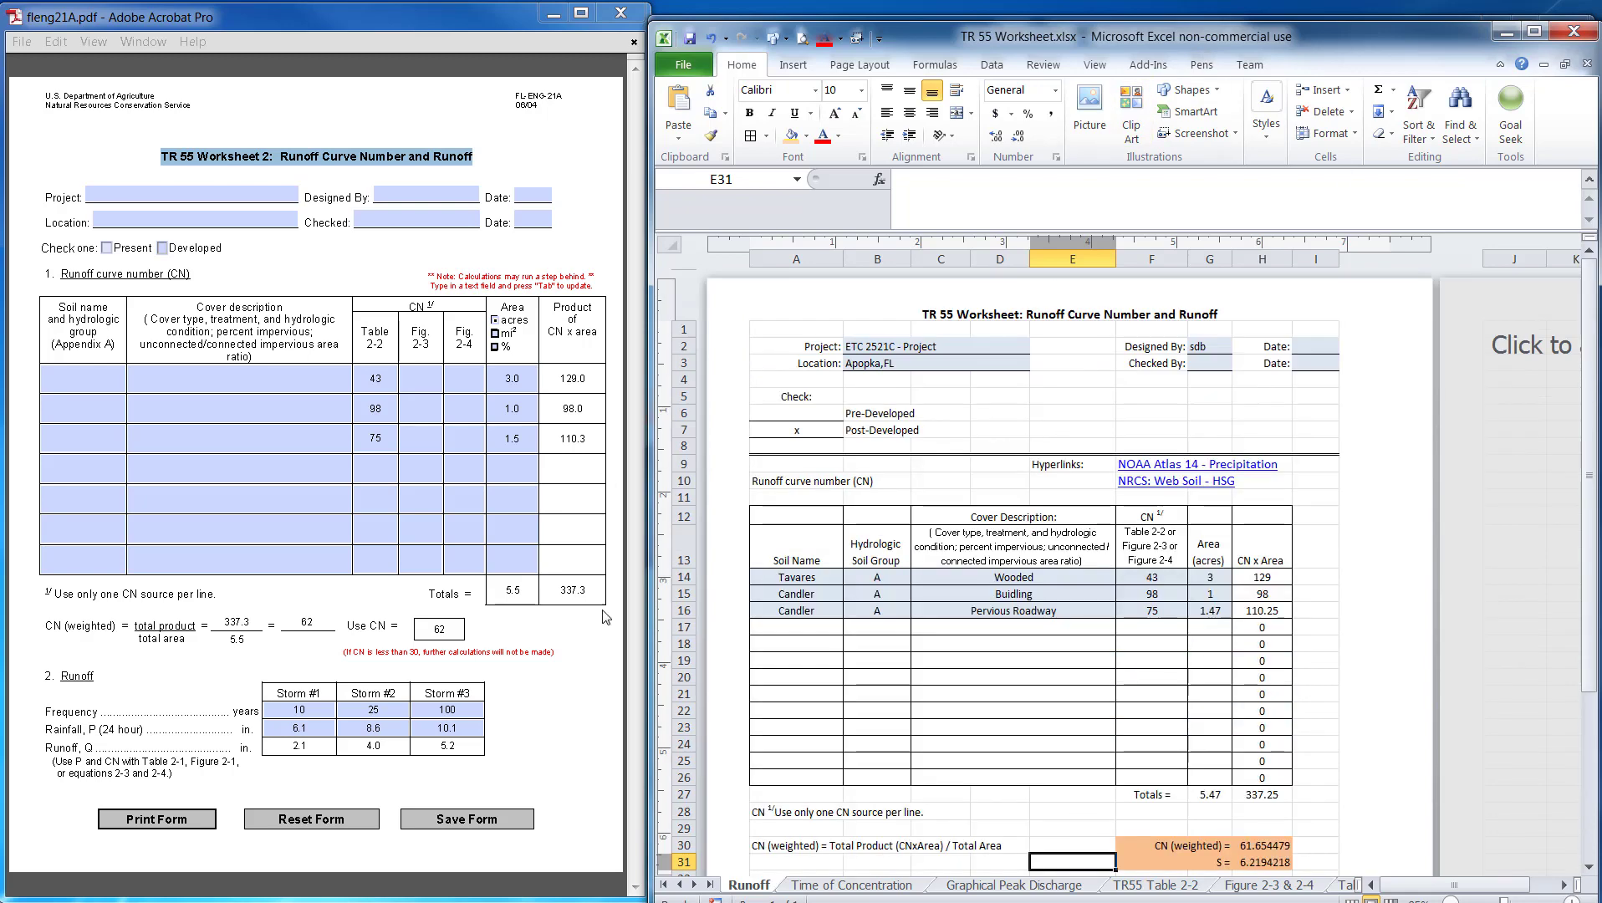
Step: Minimize the TR 55 window and show Book1 in Page Layout view
{"action": "left_click_drag", "start_coordinate": [1104, 33], "coordinate": [992, 57]}
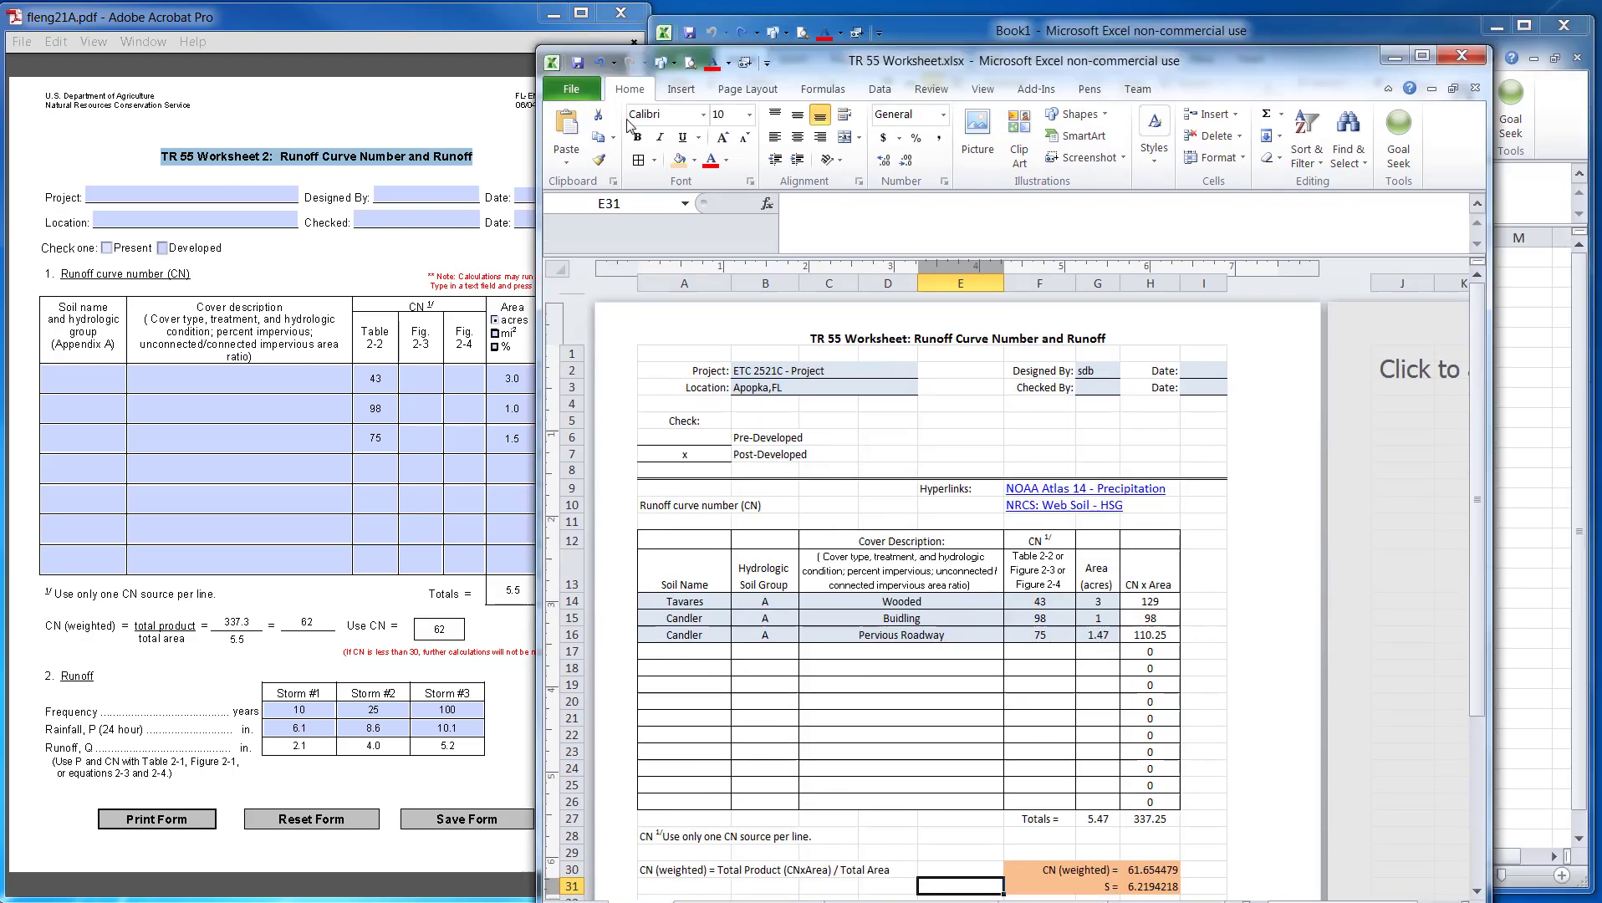
{"action": "key", "text": "super+Down"}
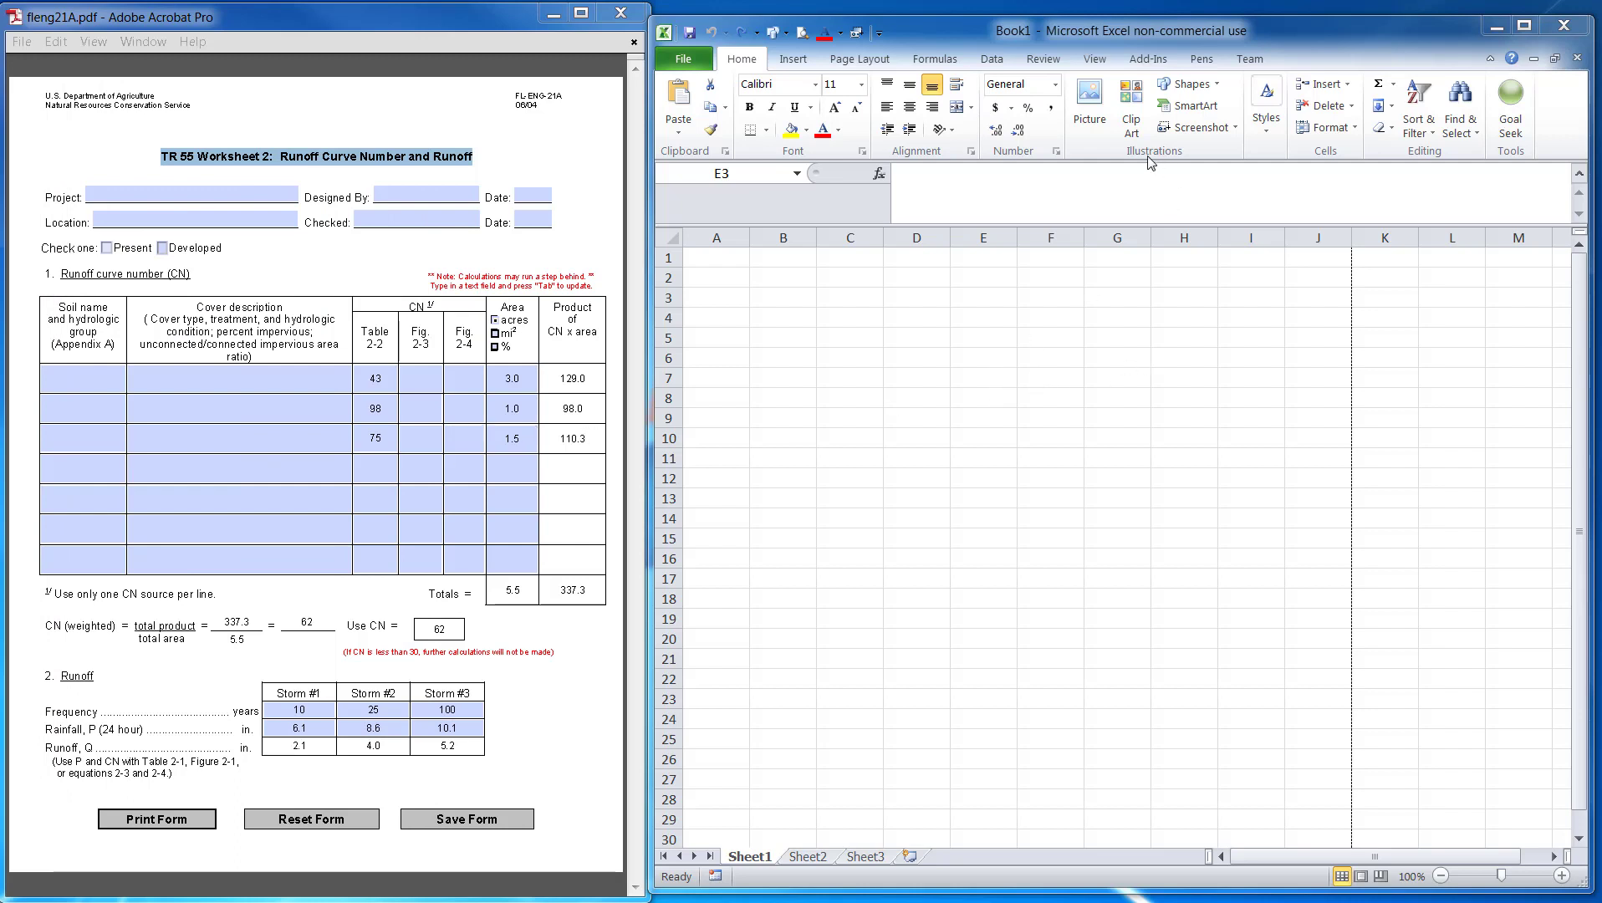
{"action": "left_click", "coordinate": [1098, 67]}
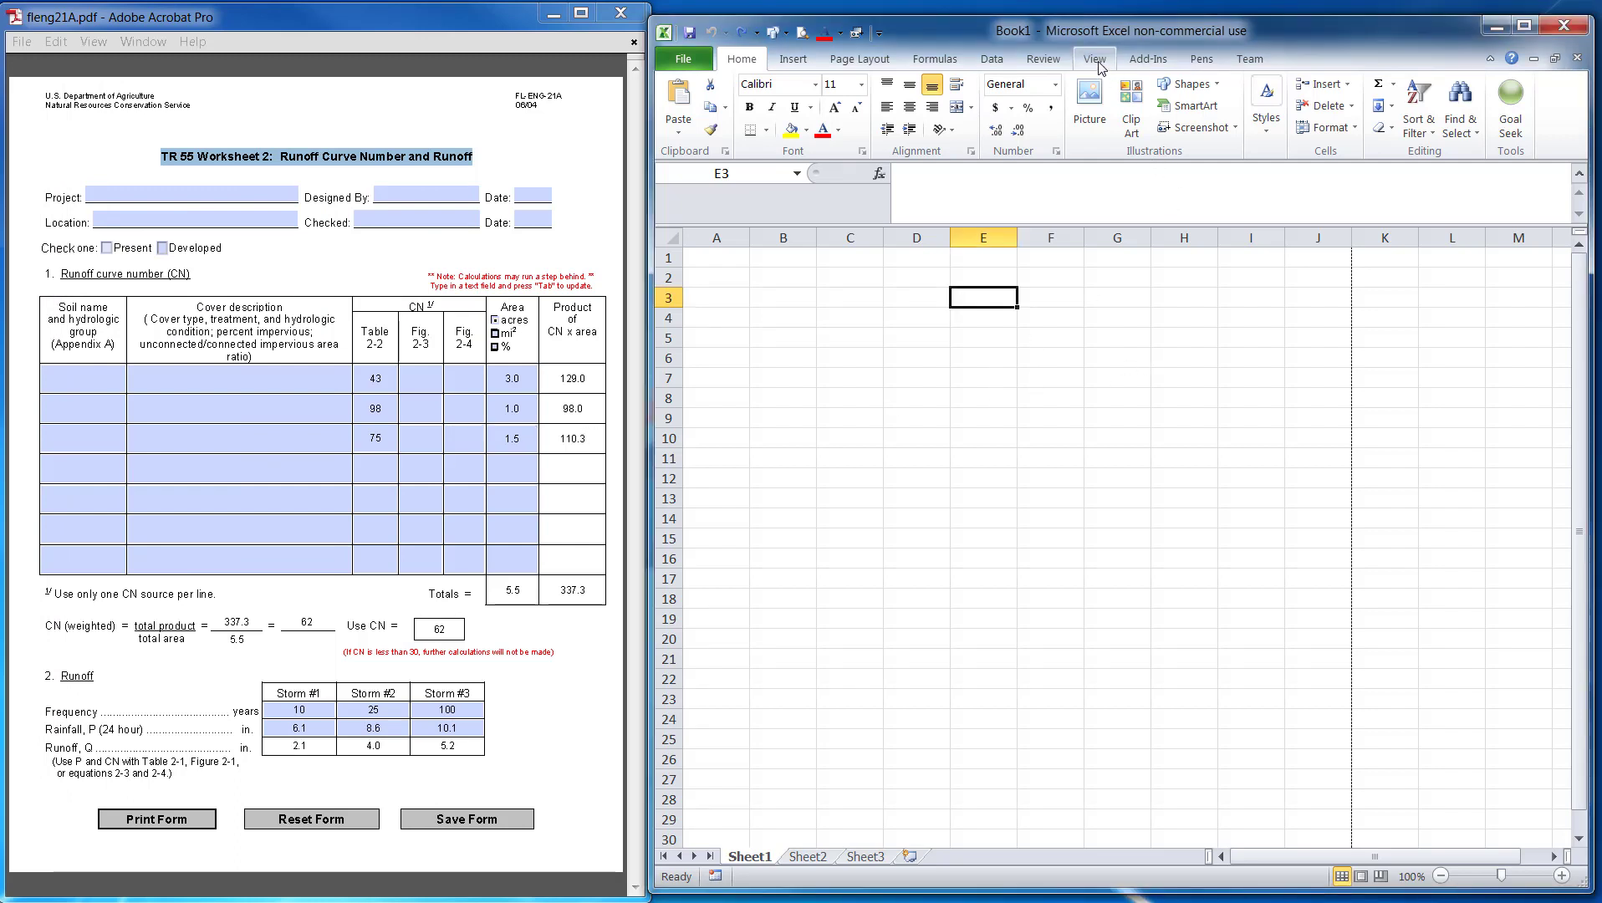
{"action": "left_click", "coordinate": [1096, 62]}
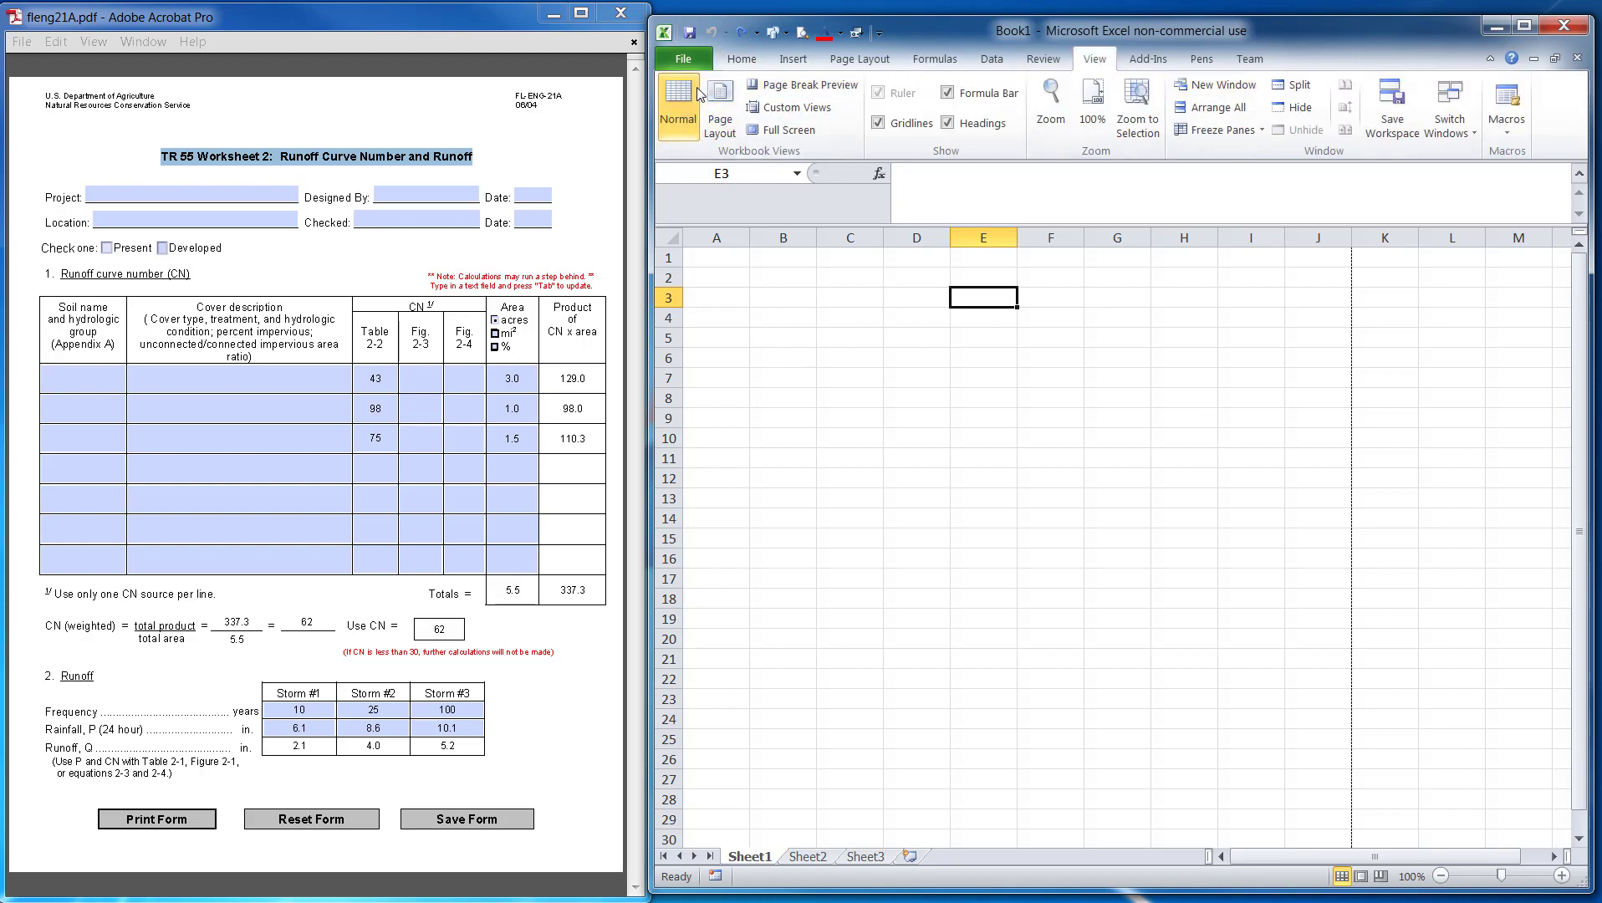
{"action": "left_click", "coordinate": [719, 107]}
Step: Delete the old TR 55 title from Book1's page header
{"action": "left_click", "coordinate": [1076, 332]}
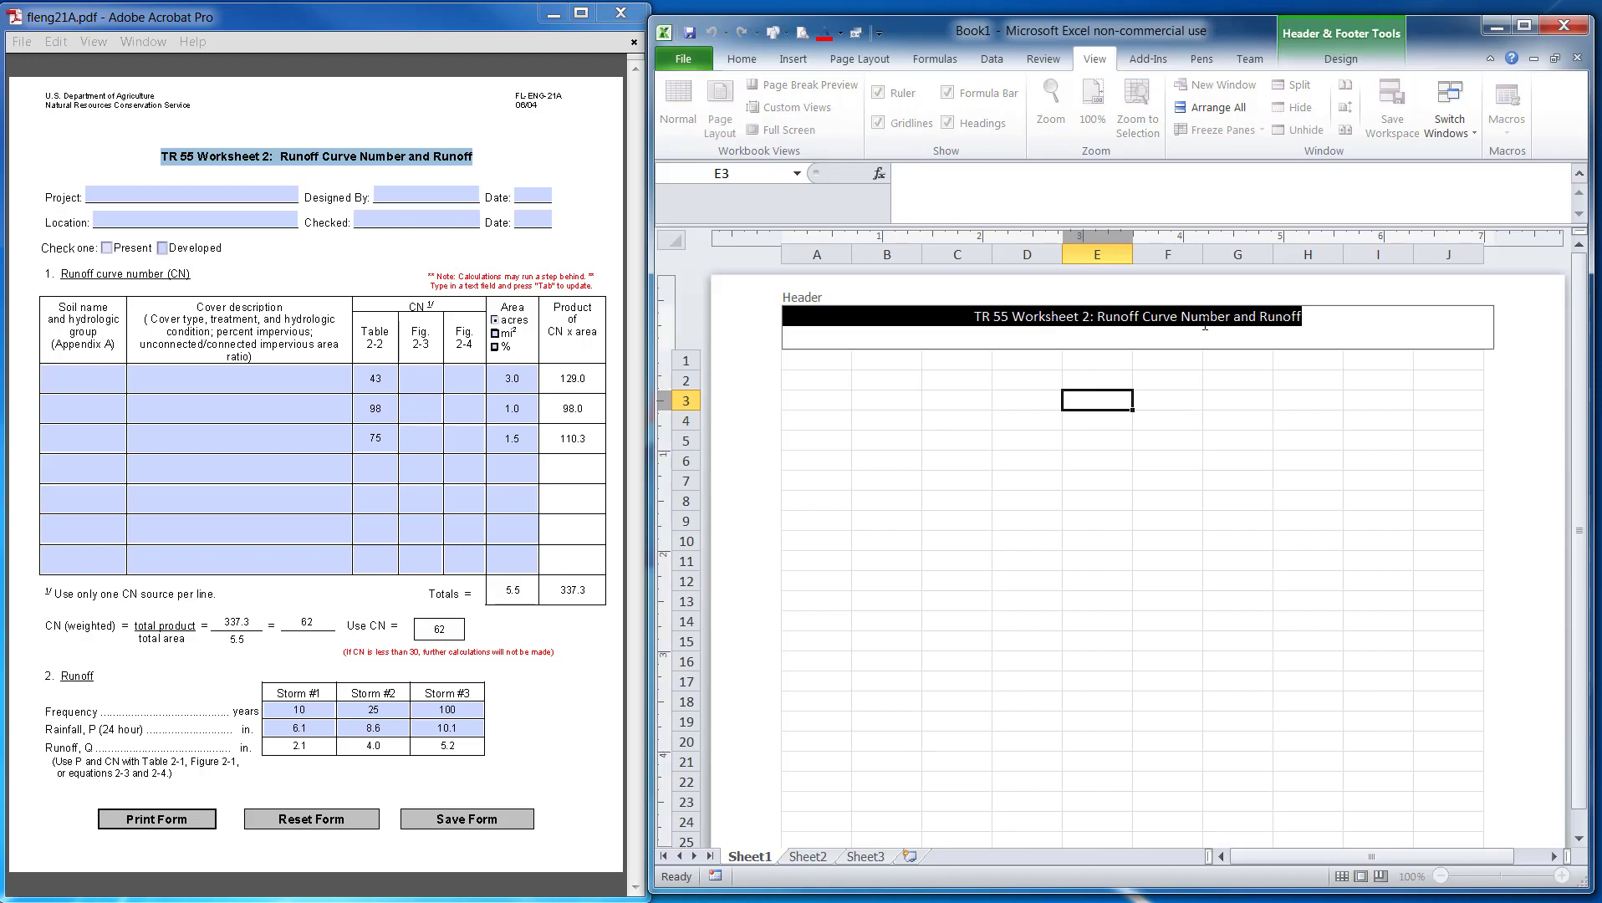
{"action": "key", "text": "Delete"}
{"action": "left_click", "coordinate": [918, 503]}
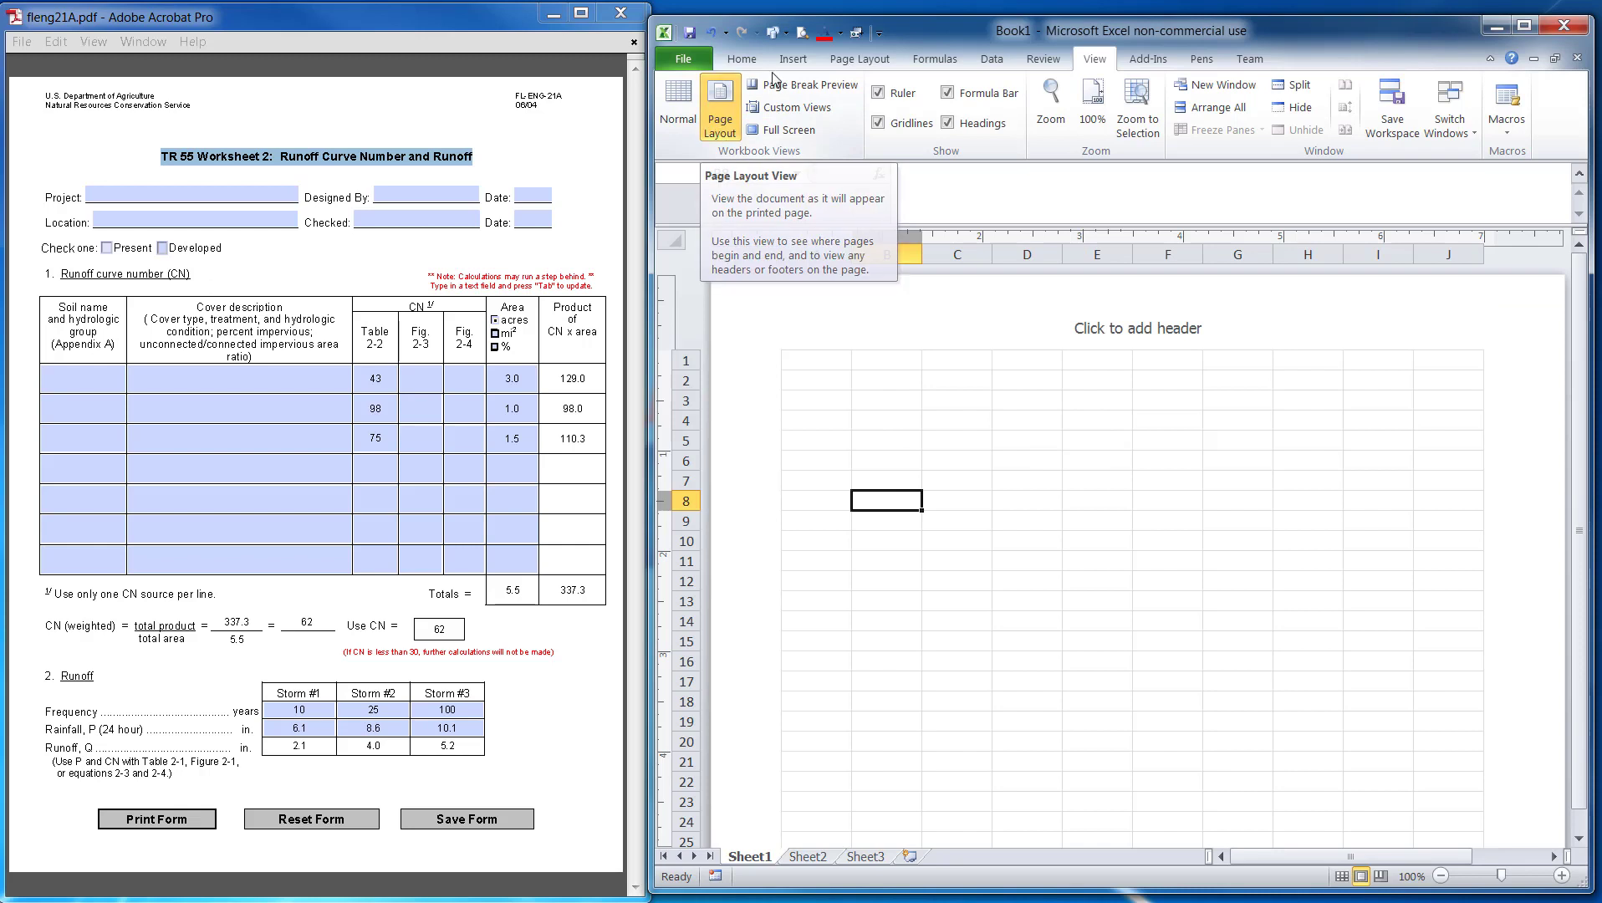
{"action": "left_click", "coordinate": [854, 67]}
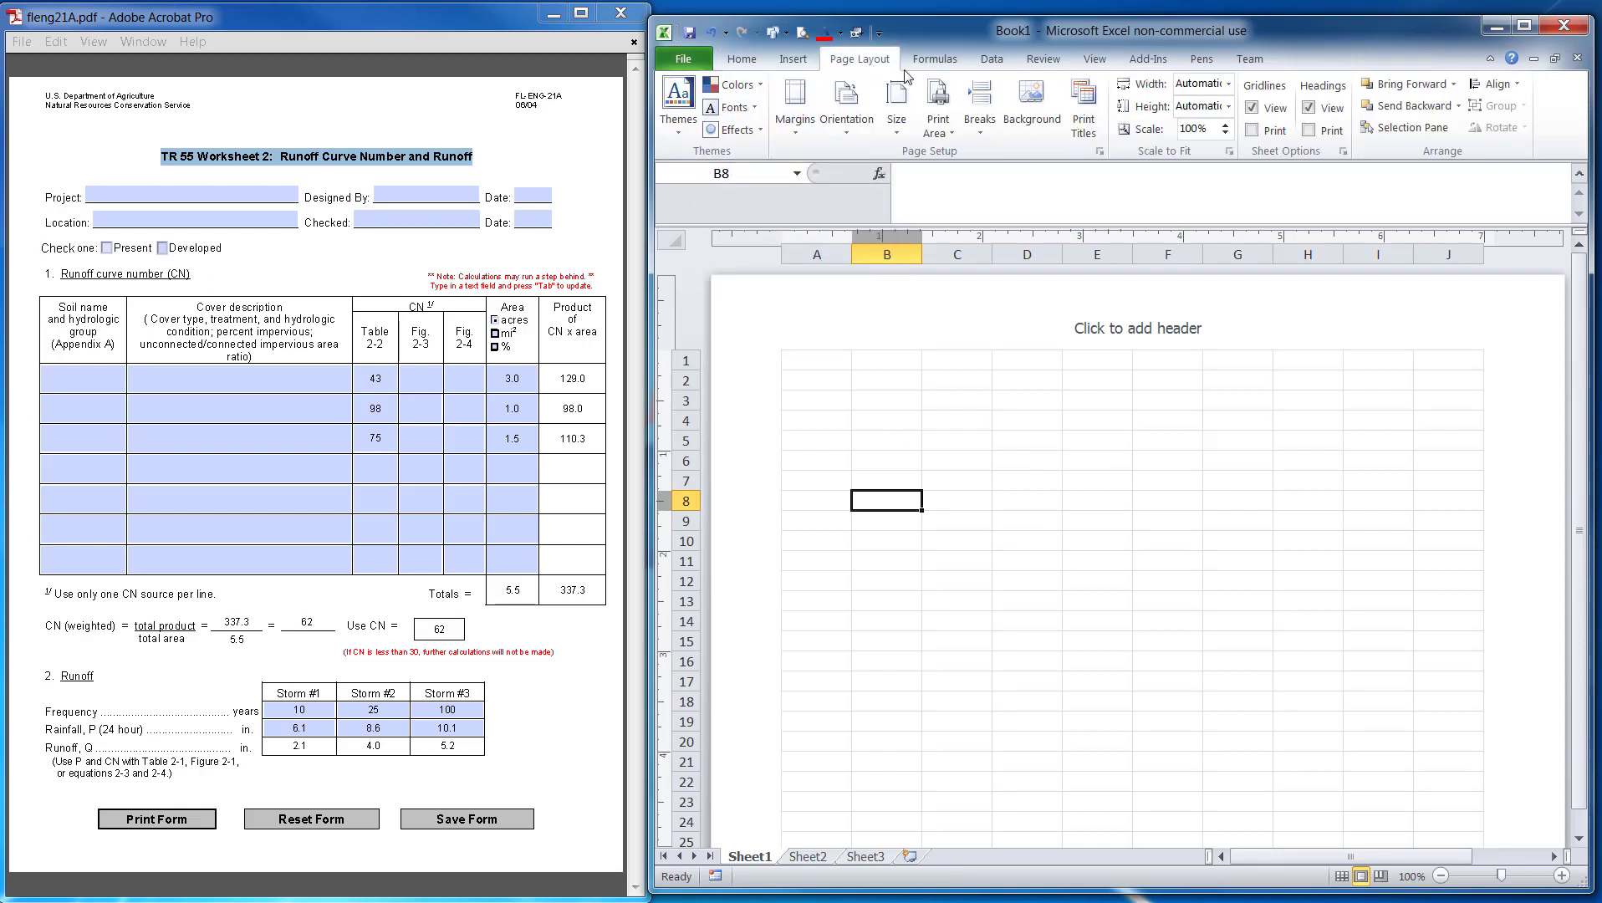
Step: Set the left, top, right and bottom margins to 0.5 inch in Custom Margins
{"action": "left_click", "coordinate": [790, 134]}
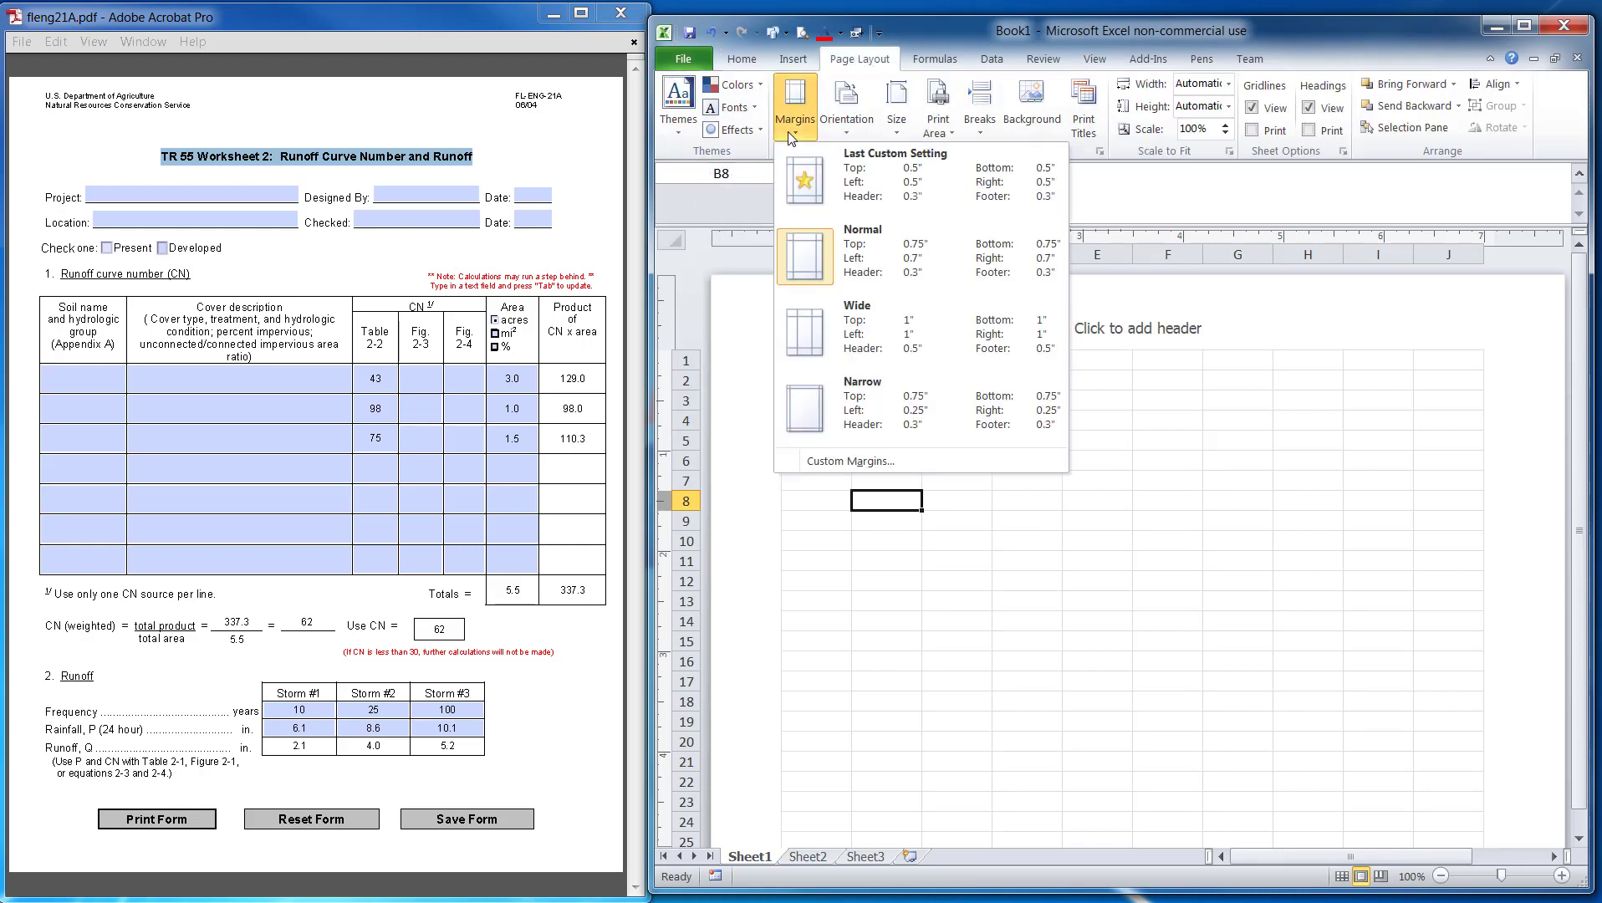
{"action": "left_click", "coordinate": [862, 461]}
{"action": "left_click_drag", "start_coordinate": [746, 220], "coordinate": [654, 221]}
{"action": "type", "text": ".5"}
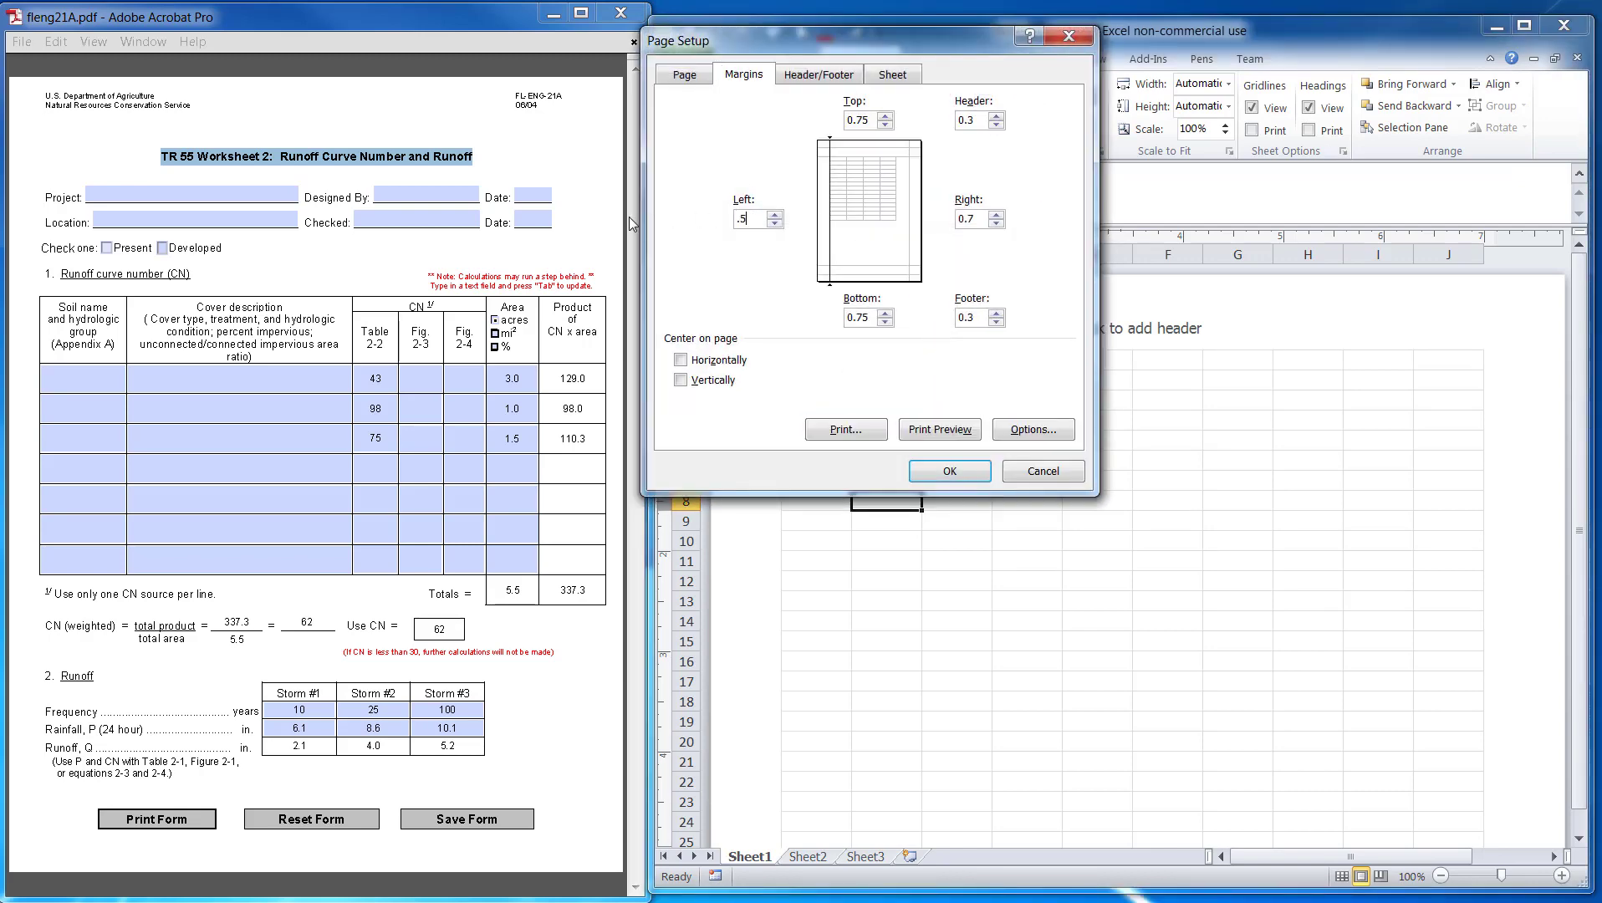
{"action": "left_click_drag", "start_coordinate": [870, 120], "coordinate": [755, 129]}
{"action": "type", "text": ".5"}
{"action": "left_click_drag", "start_coordinate": [987, 219], "coordinate": [918, 226]}
{"action": "type", "text": ".5"}
{"action": "left_click_drag", "start_coordinate": [873, 321], "coordinate": [782, 324]}
{"action": "type", "text": ".5"}
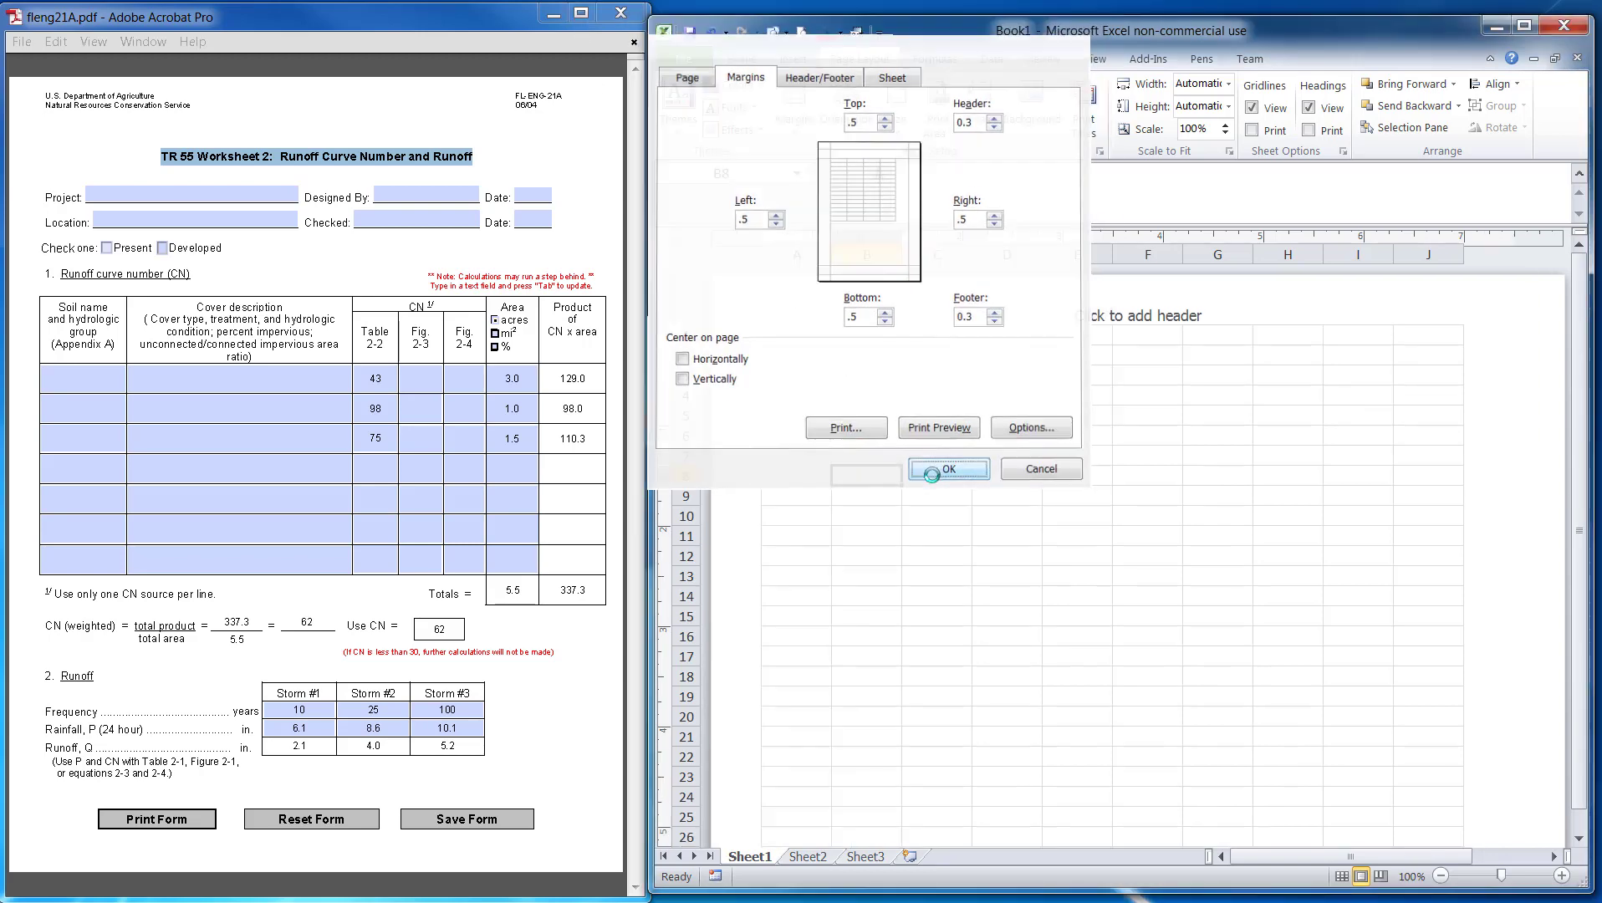
{"action": "left_click", "coordinate": [930, 469]}
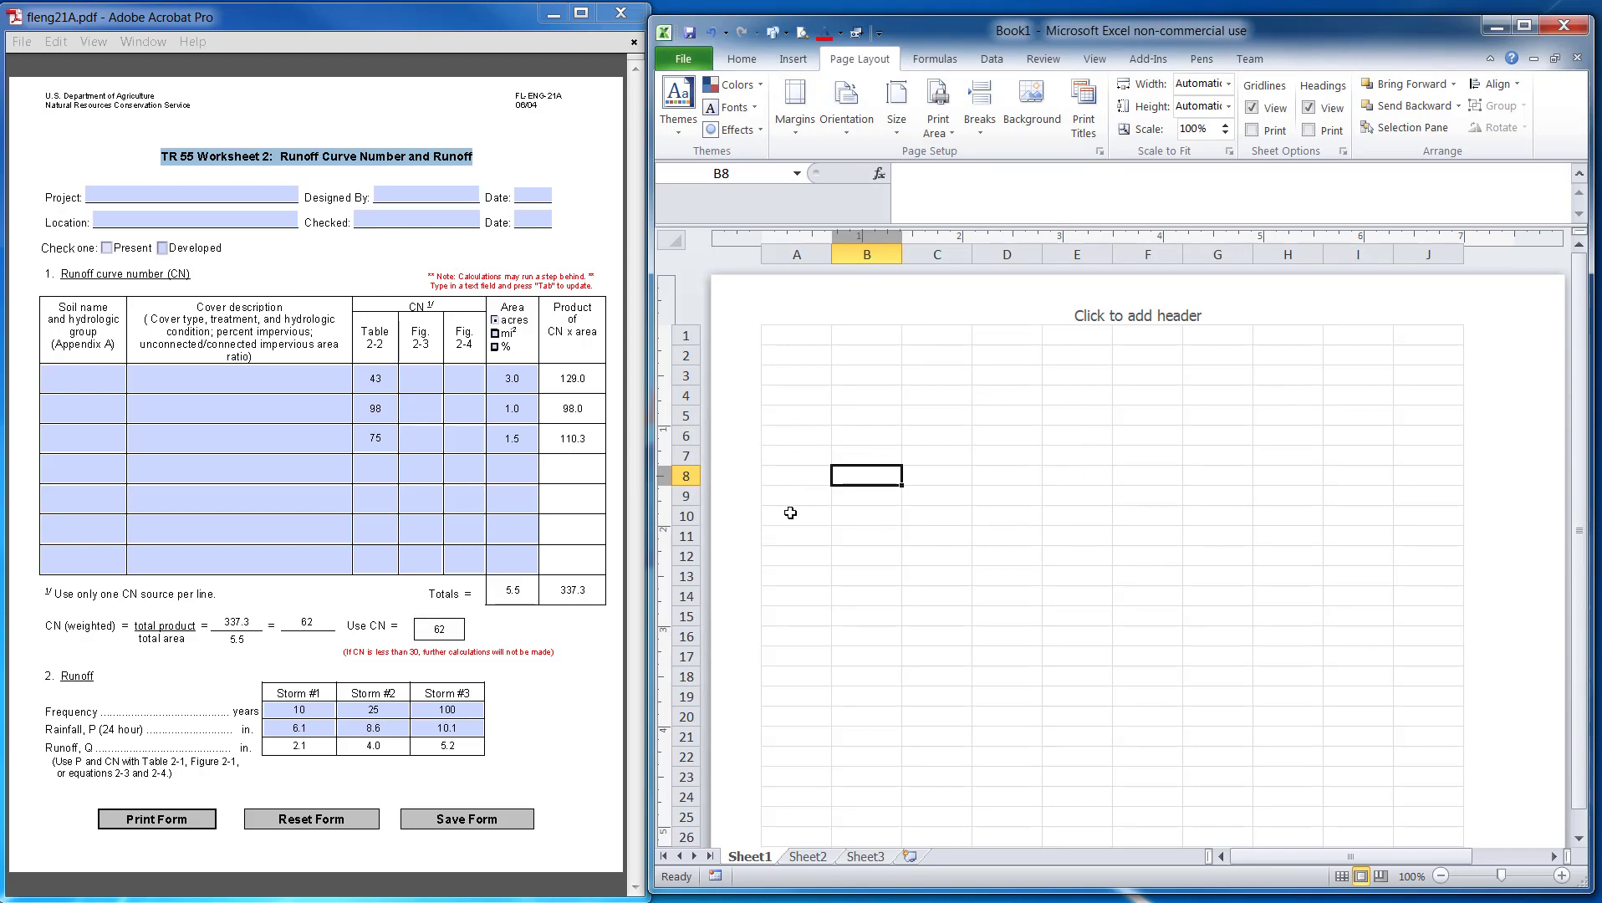
Step: Copy the PDF form's title and paste 'TR 55 Worksheet 2: Runoff Curve Number and Runoff' into the header
{"action": "left_click", "coordinate": [1127, 552]}
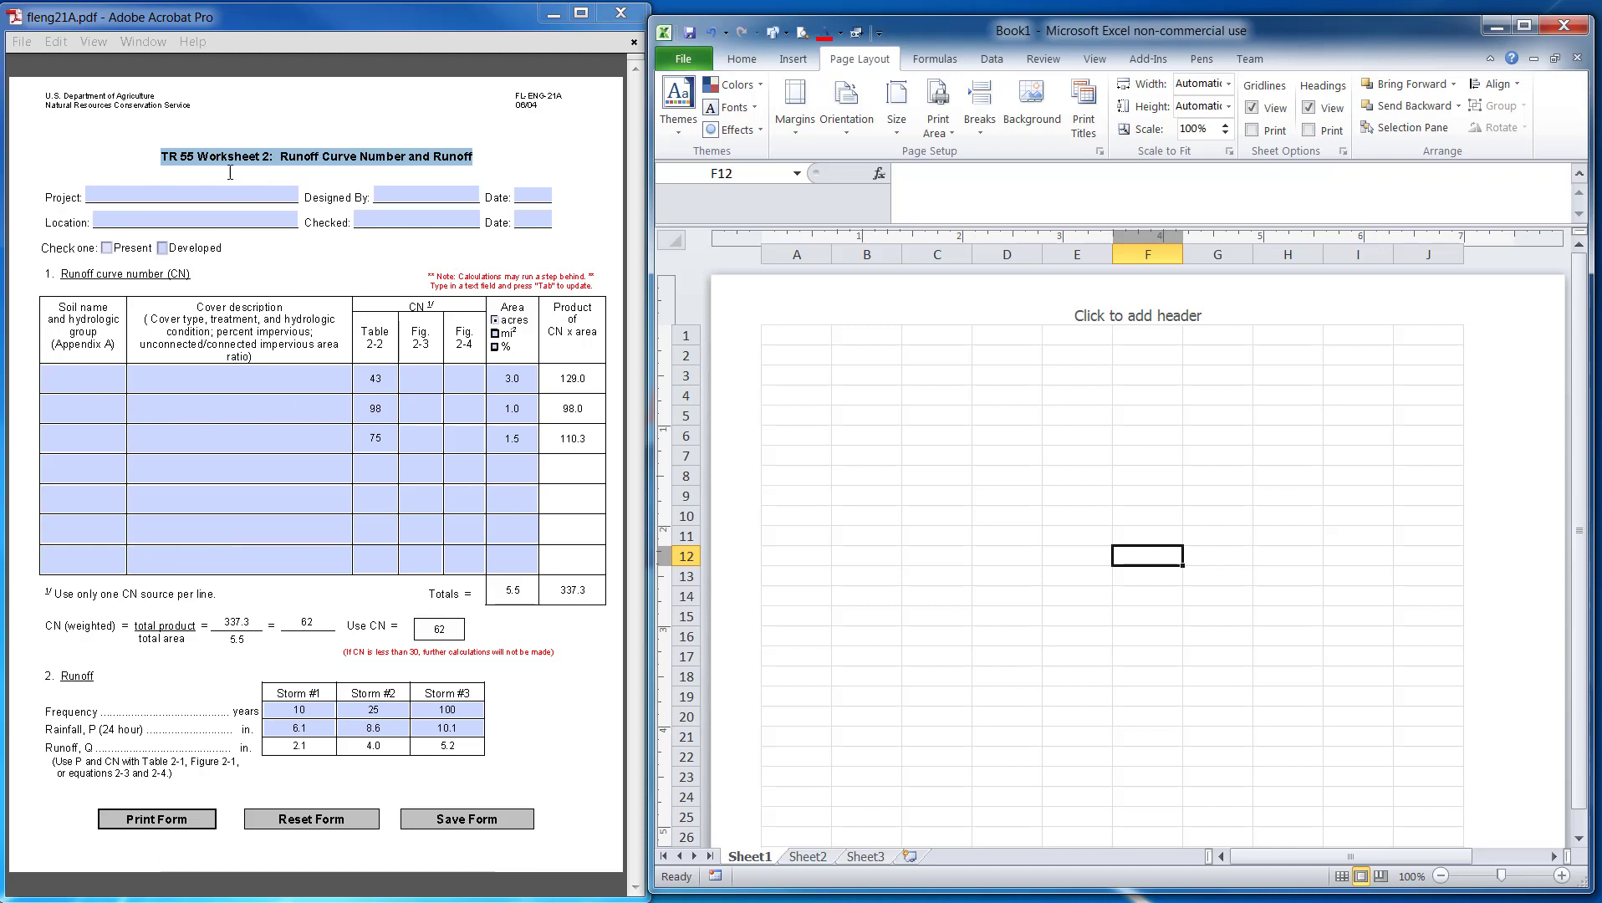
{"action": "left_click", "coordinate": [168, 170]}
{"action": "left_click_drag", "start_coordinate": [163, 158], "coordinate": [472, 160]}
{"action": "key", "text": "ctrl+c"}
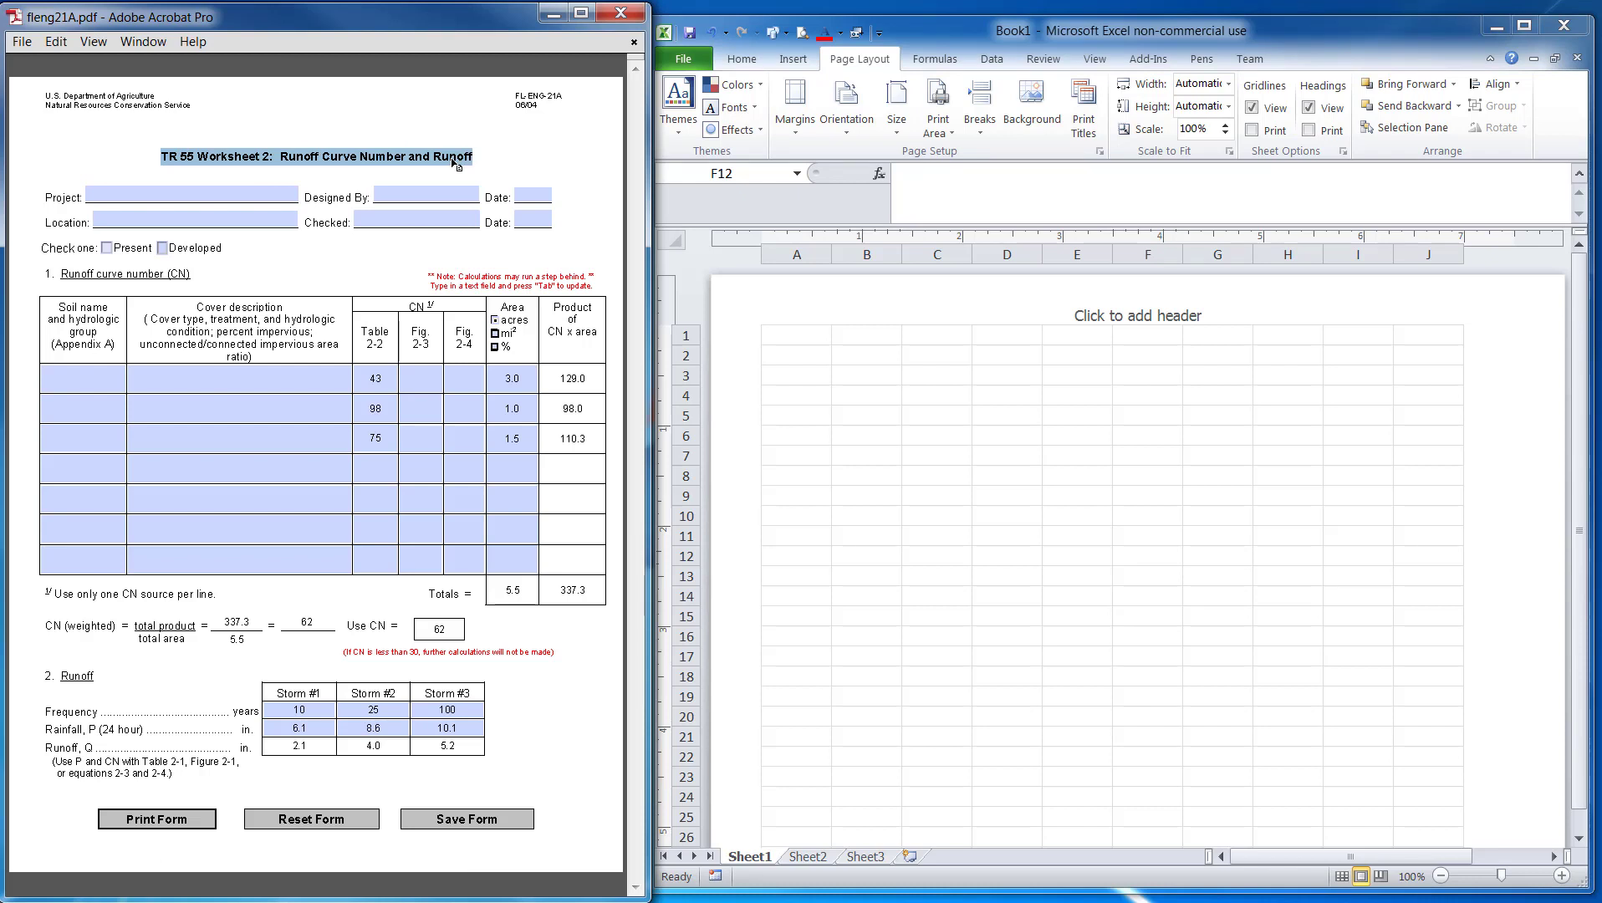
{"action": "left_click", "coordinate": [1062, 328]}
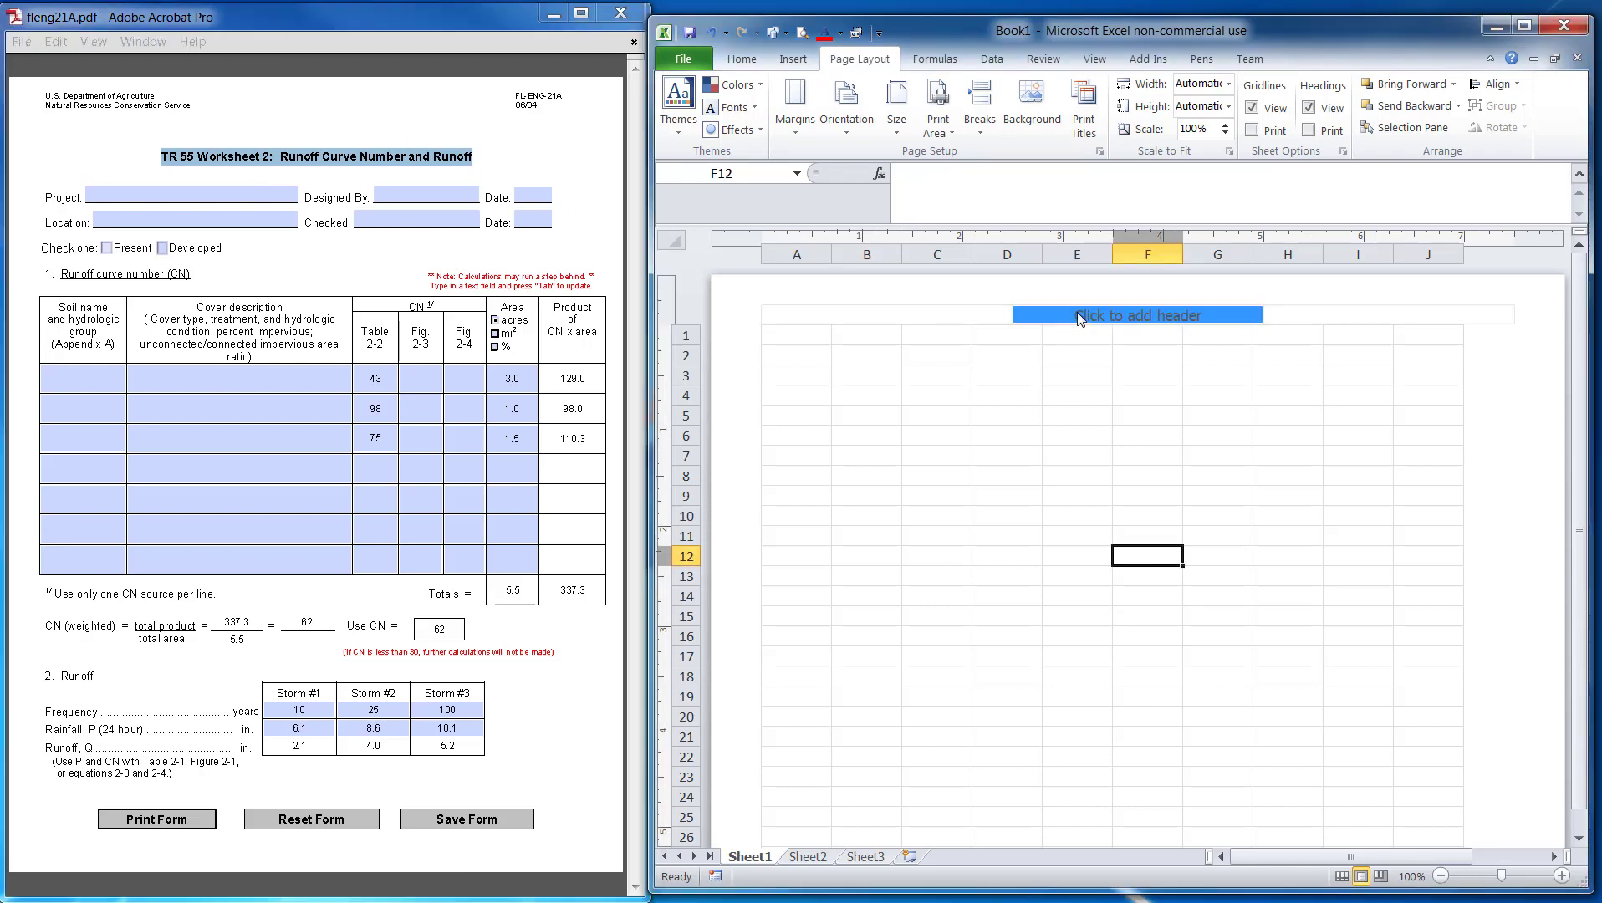
{"action": "left_click", "coordinate": [1138, 316]}
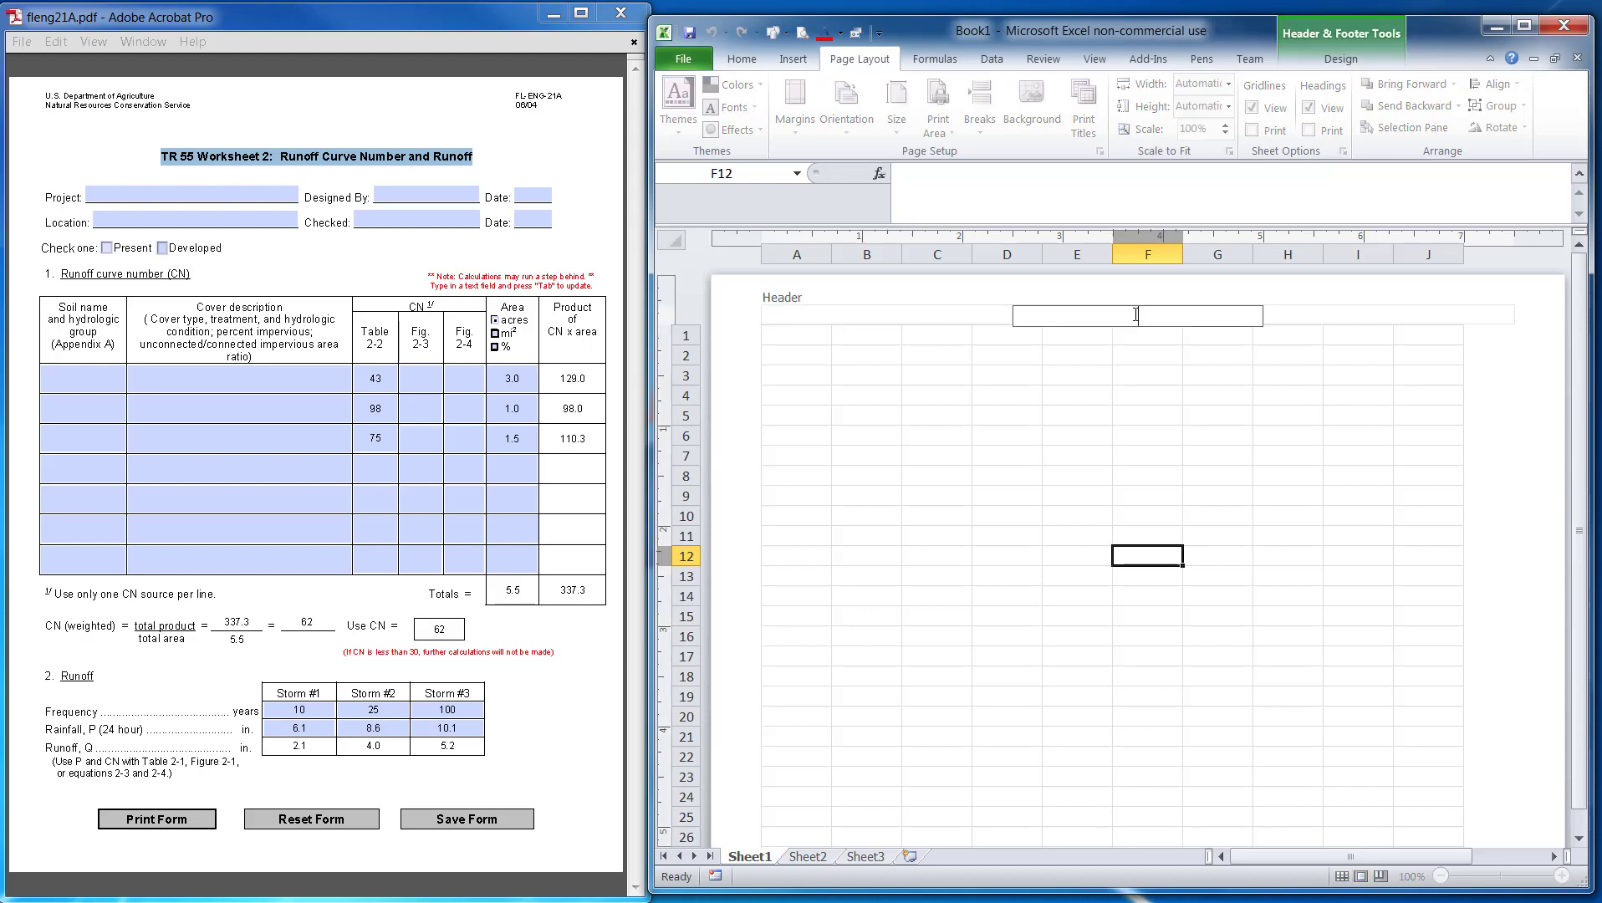
{"action": "key", "text": "ctrl+v"}
{"action": "left_click", "coordinate": [1170, 414]}
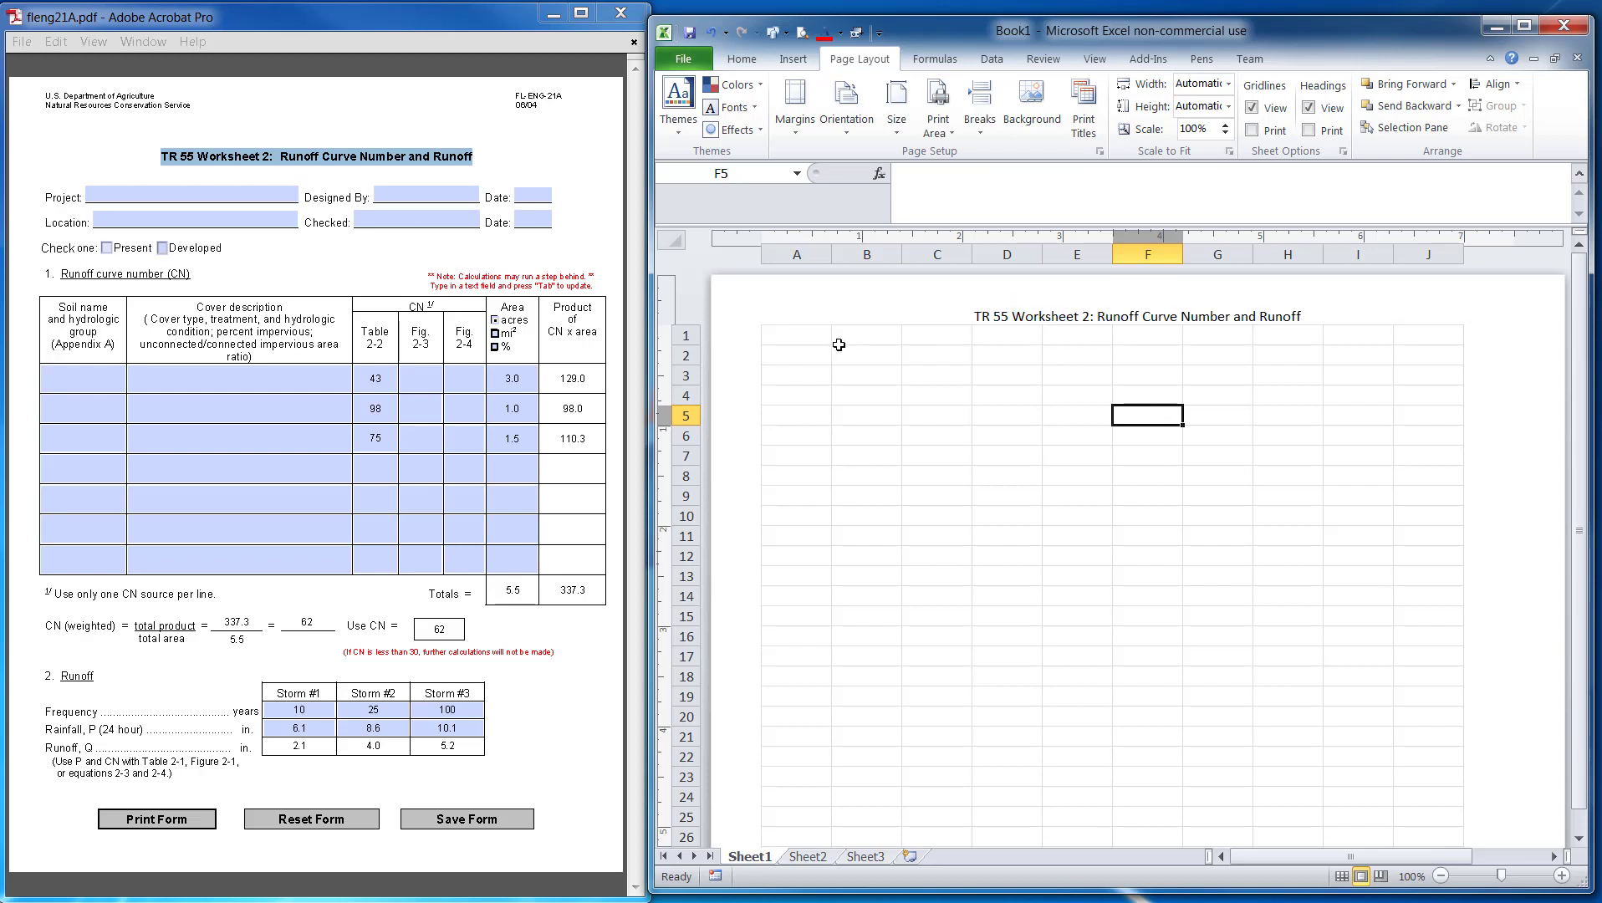
Step: Enter the labels Project: in A2 and Location: in A3
{"action": "left_click", "coordinate": [795, 358]}
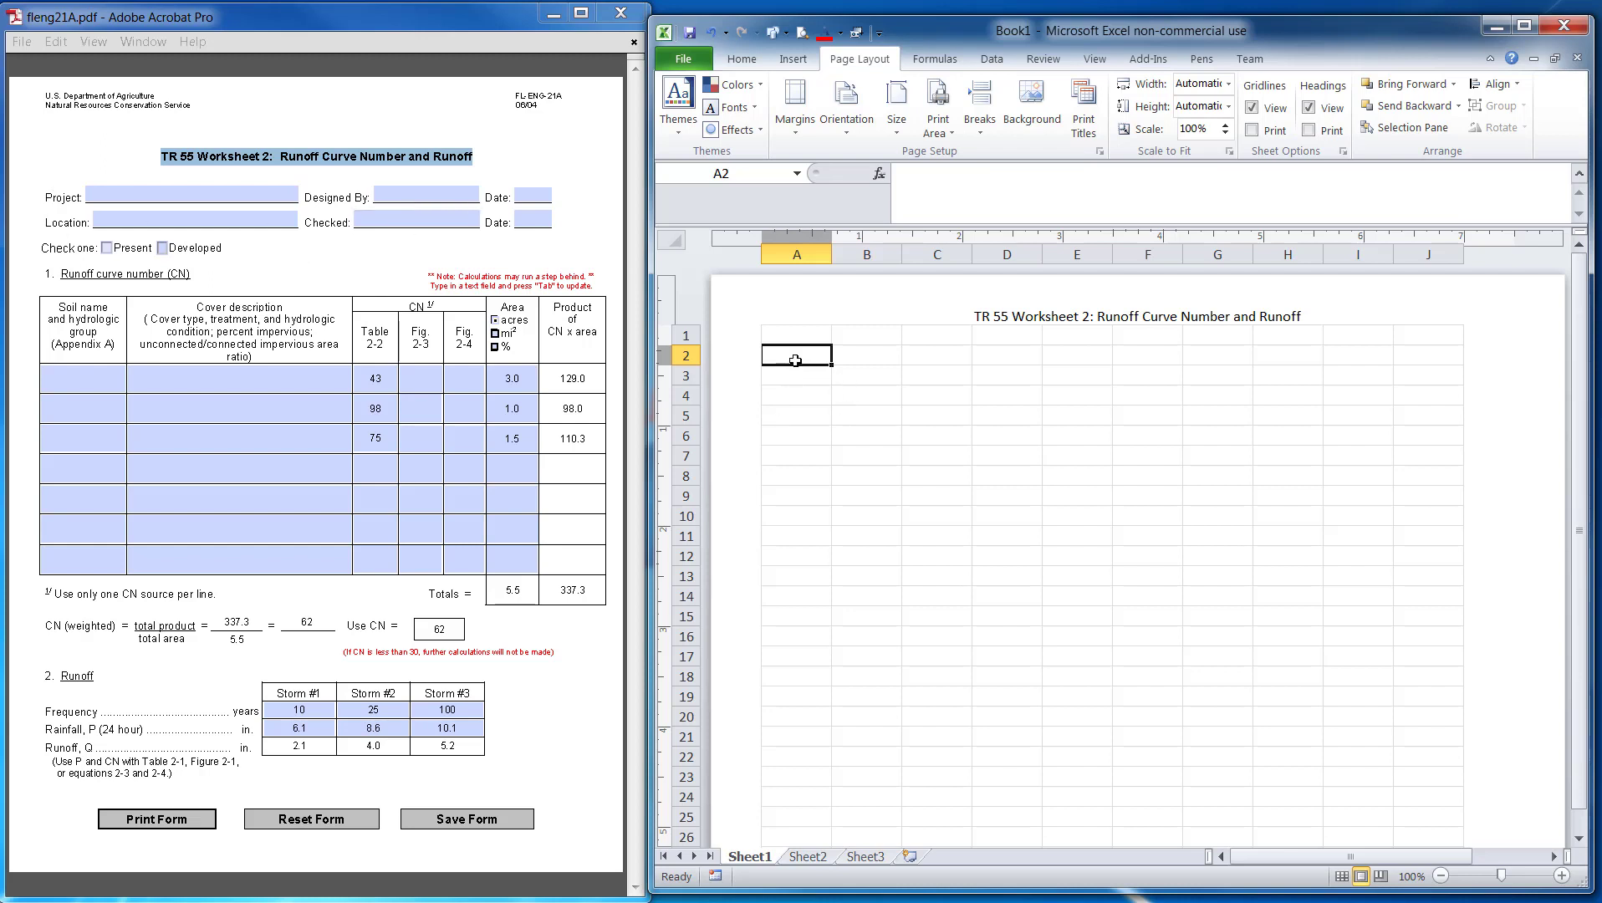
{"action": "type", "text": "Projecy"}
{"action": "key", "text": "BackSpace"}
{"action": "type", "text": "t:"}
{"action": "key", "text": "Return"}
{"action": "type", "text": "Locati"}
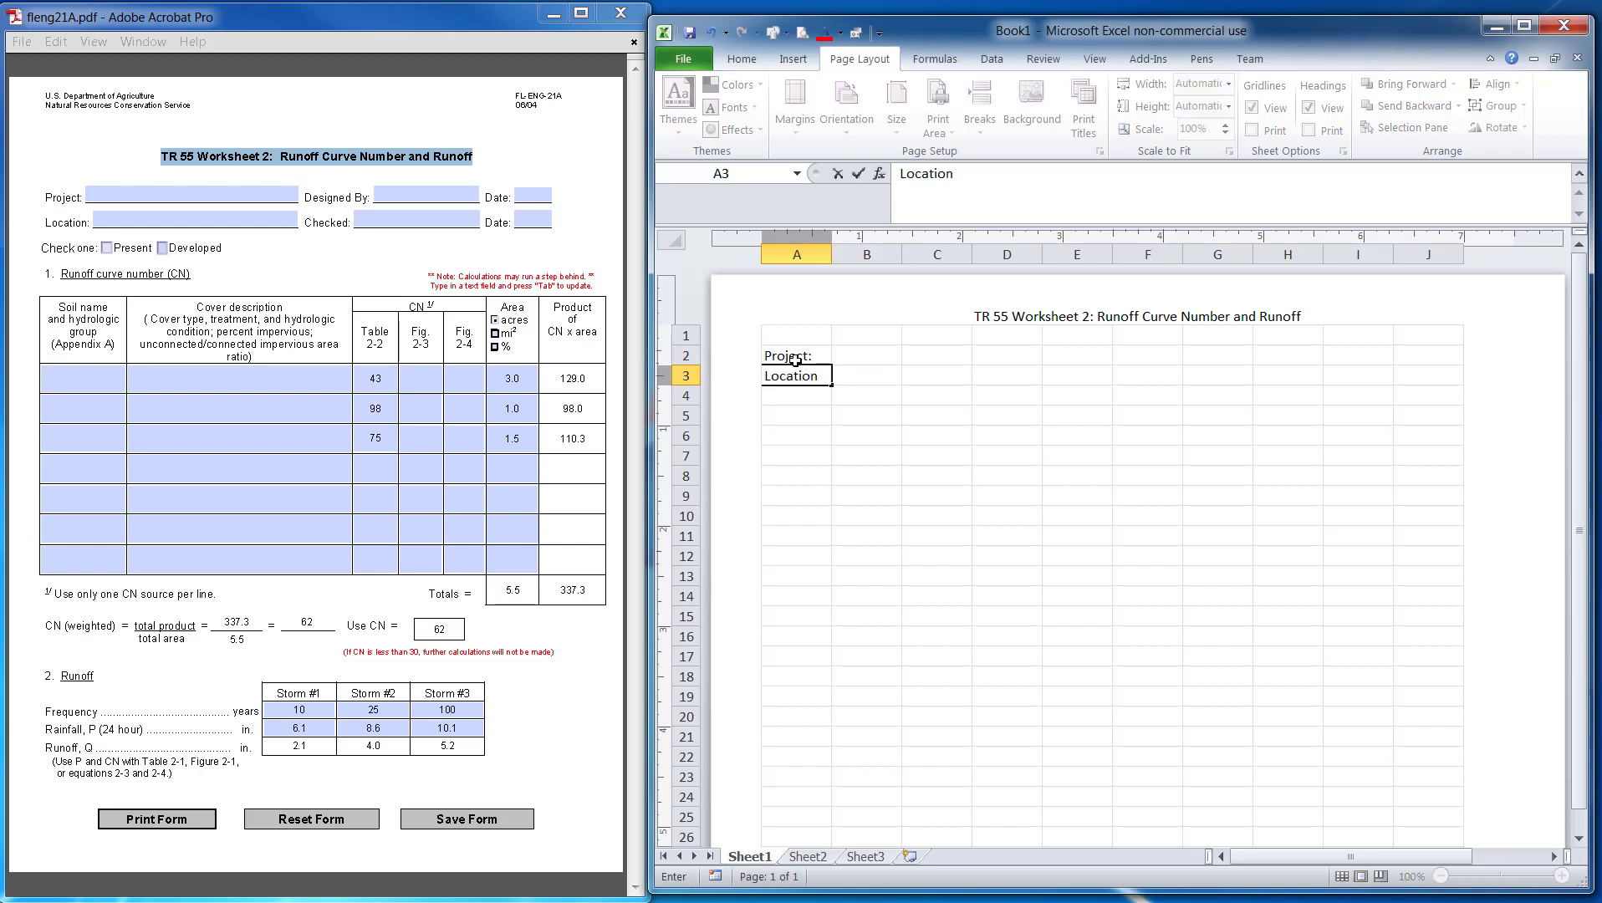
{"action": "left_click", "coordinate": [1065, 418]}
{"action": "left_click", "coordinate": [1090, 368]}
Step: Enter Designed By: and Checked By: in D2:D3, and Date: in G2 and G3
{"action": "left_click", "coordinate": [1005, 360]}
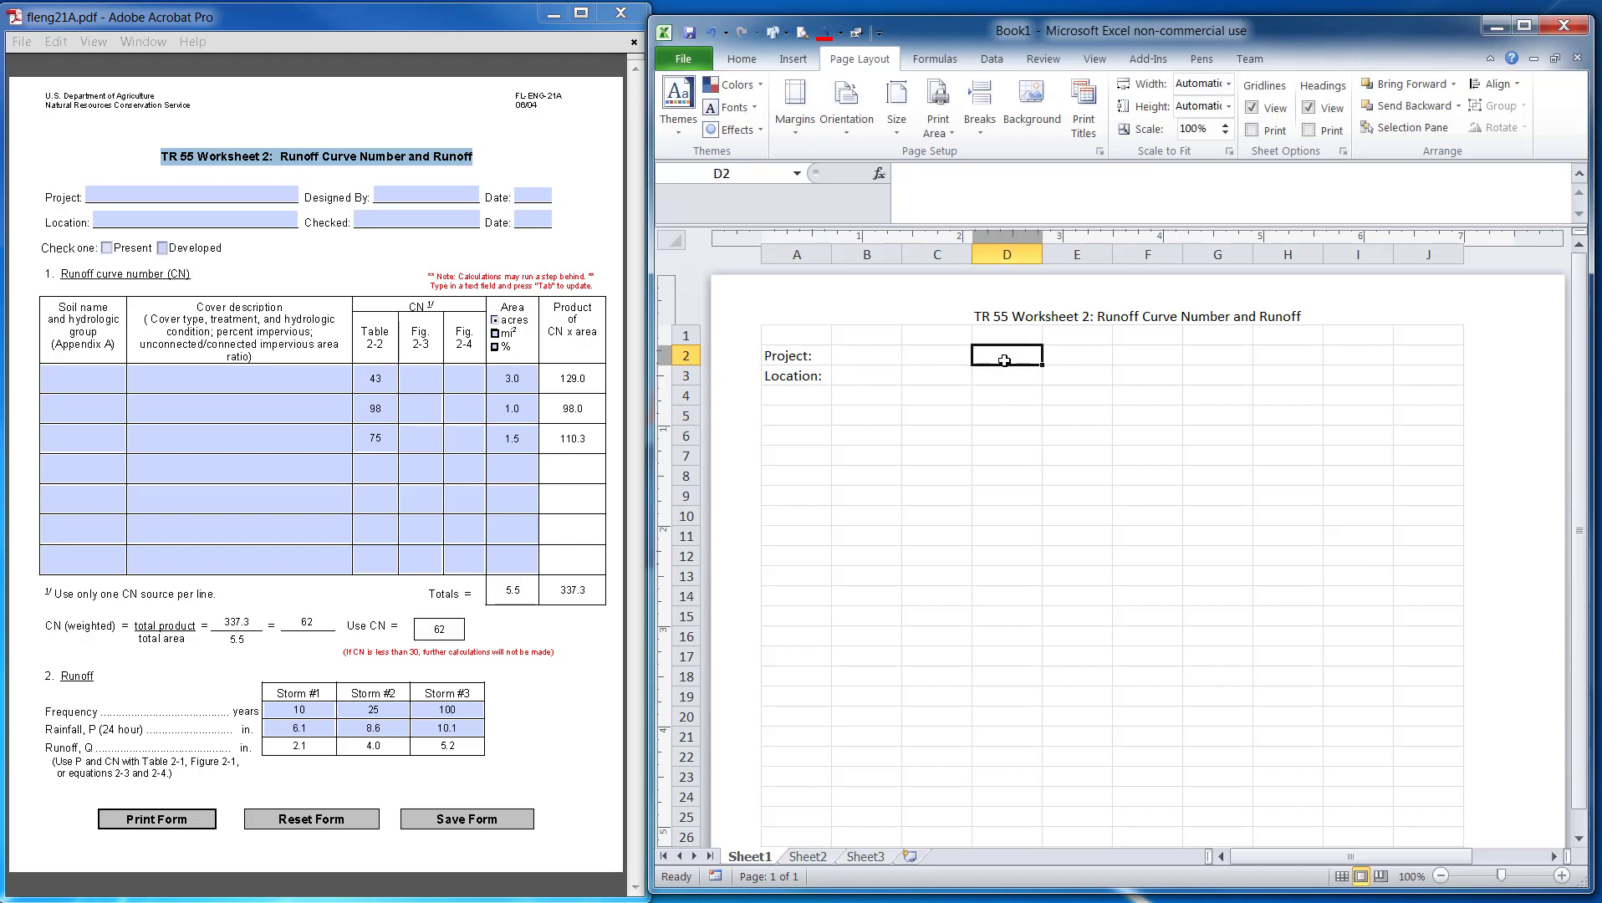
{"action": "type", "text": "Designed By:"}
{"action": "key", "text": "Return"}
{"action": "type", "text": "Checked By"}
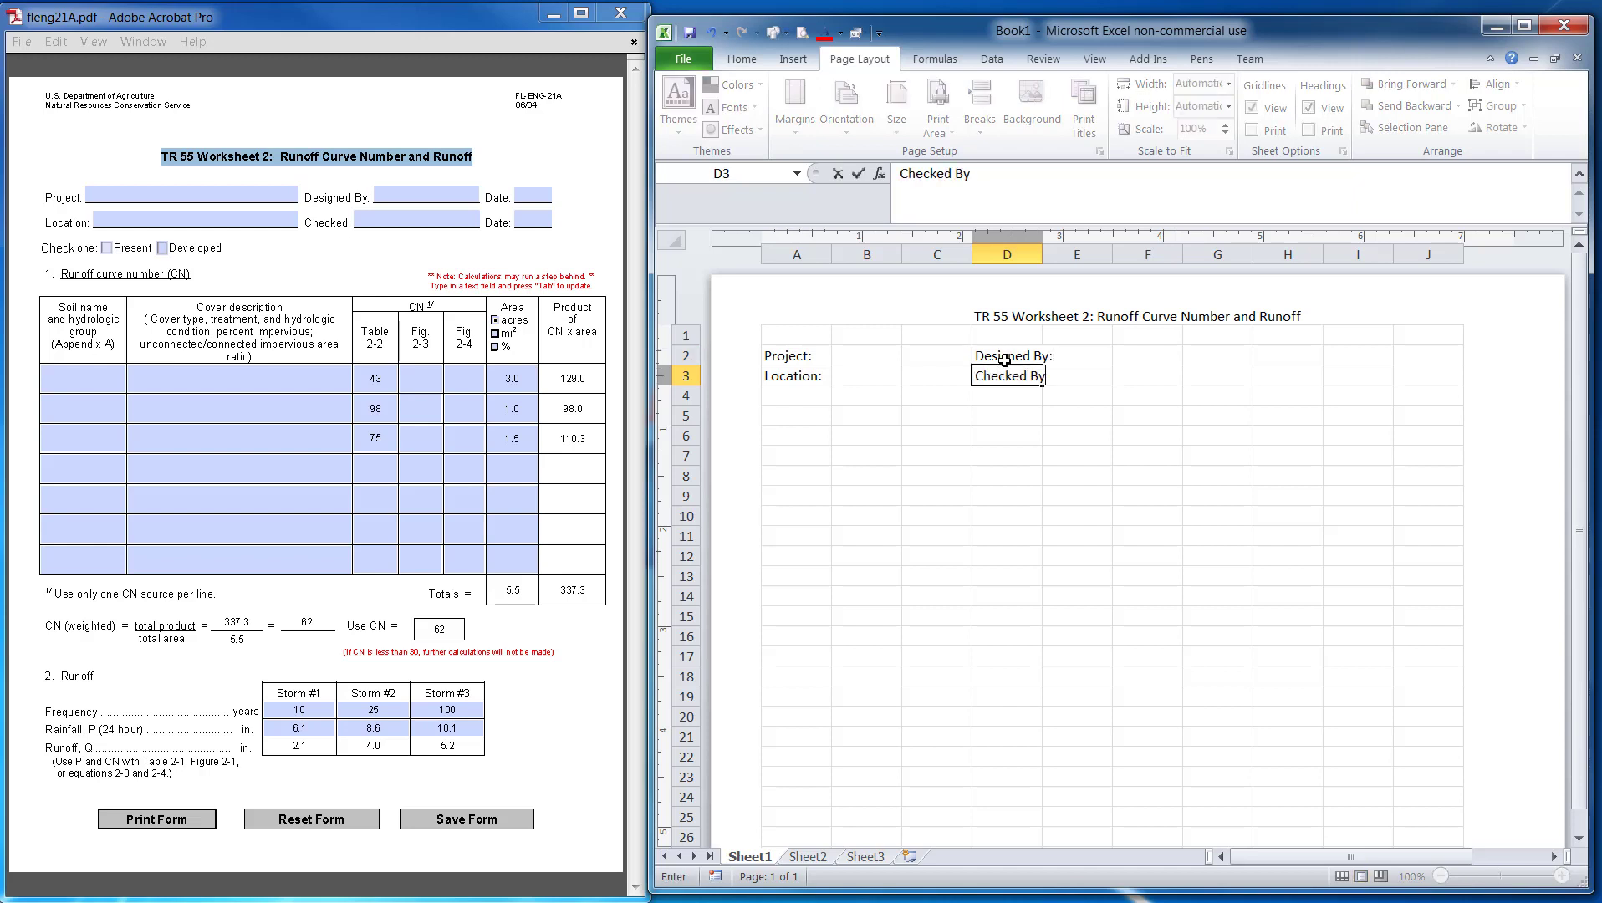
{"action": "left_click", "coordinate": [1238, 355]}
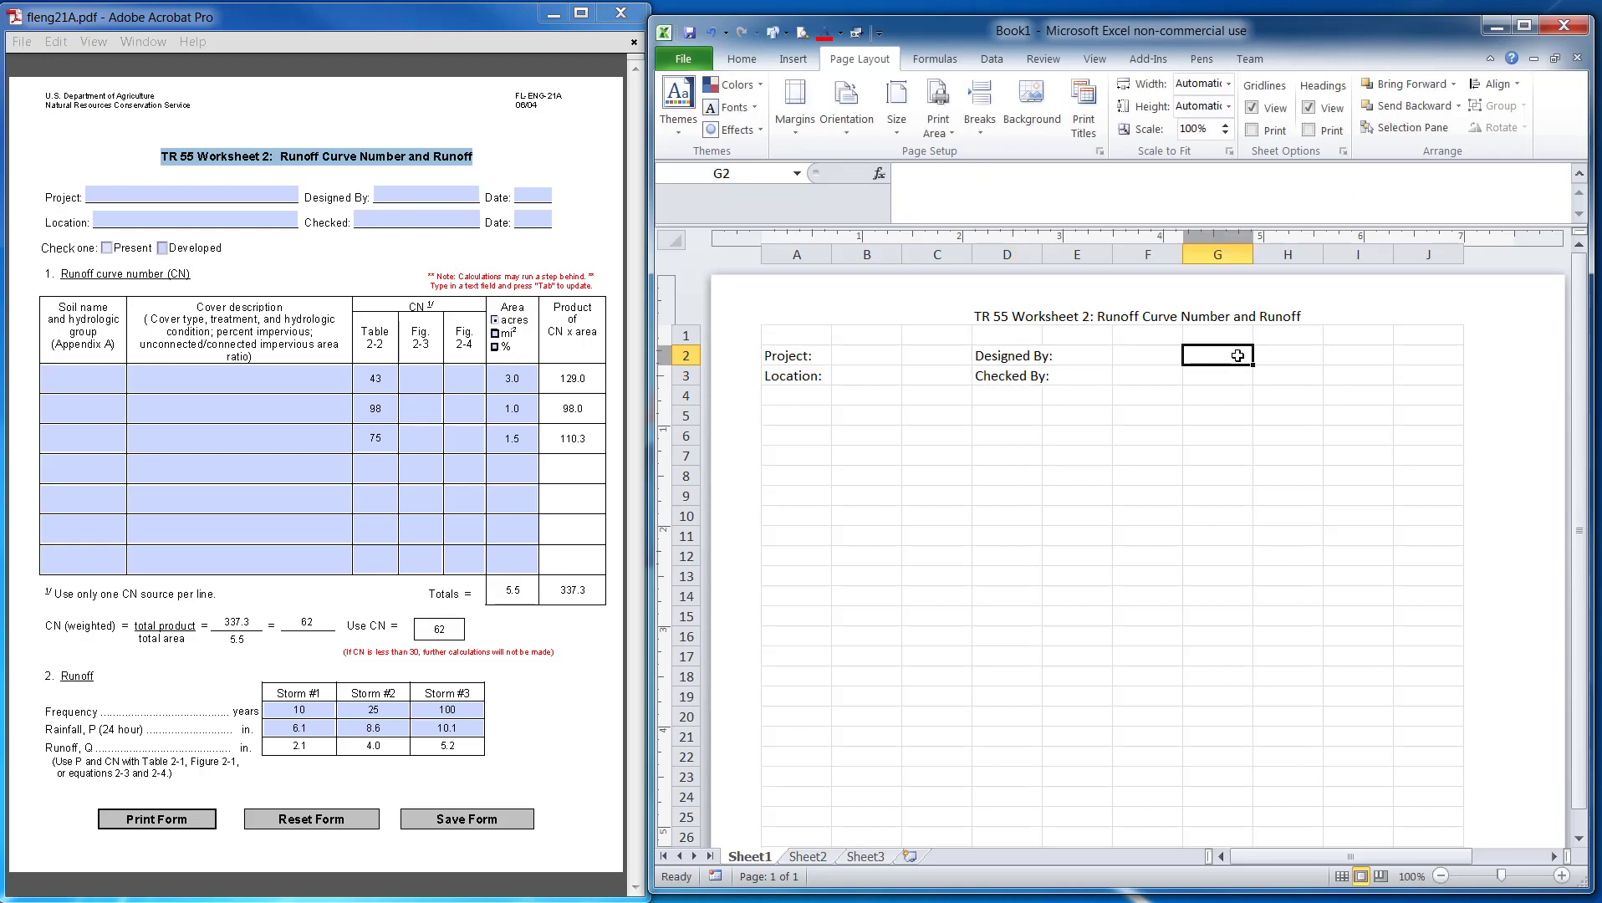
{"action": "type", "text": "Date:"}
{"action": "key", "text": "Return"}
{"action": "type", "text": "Date"}
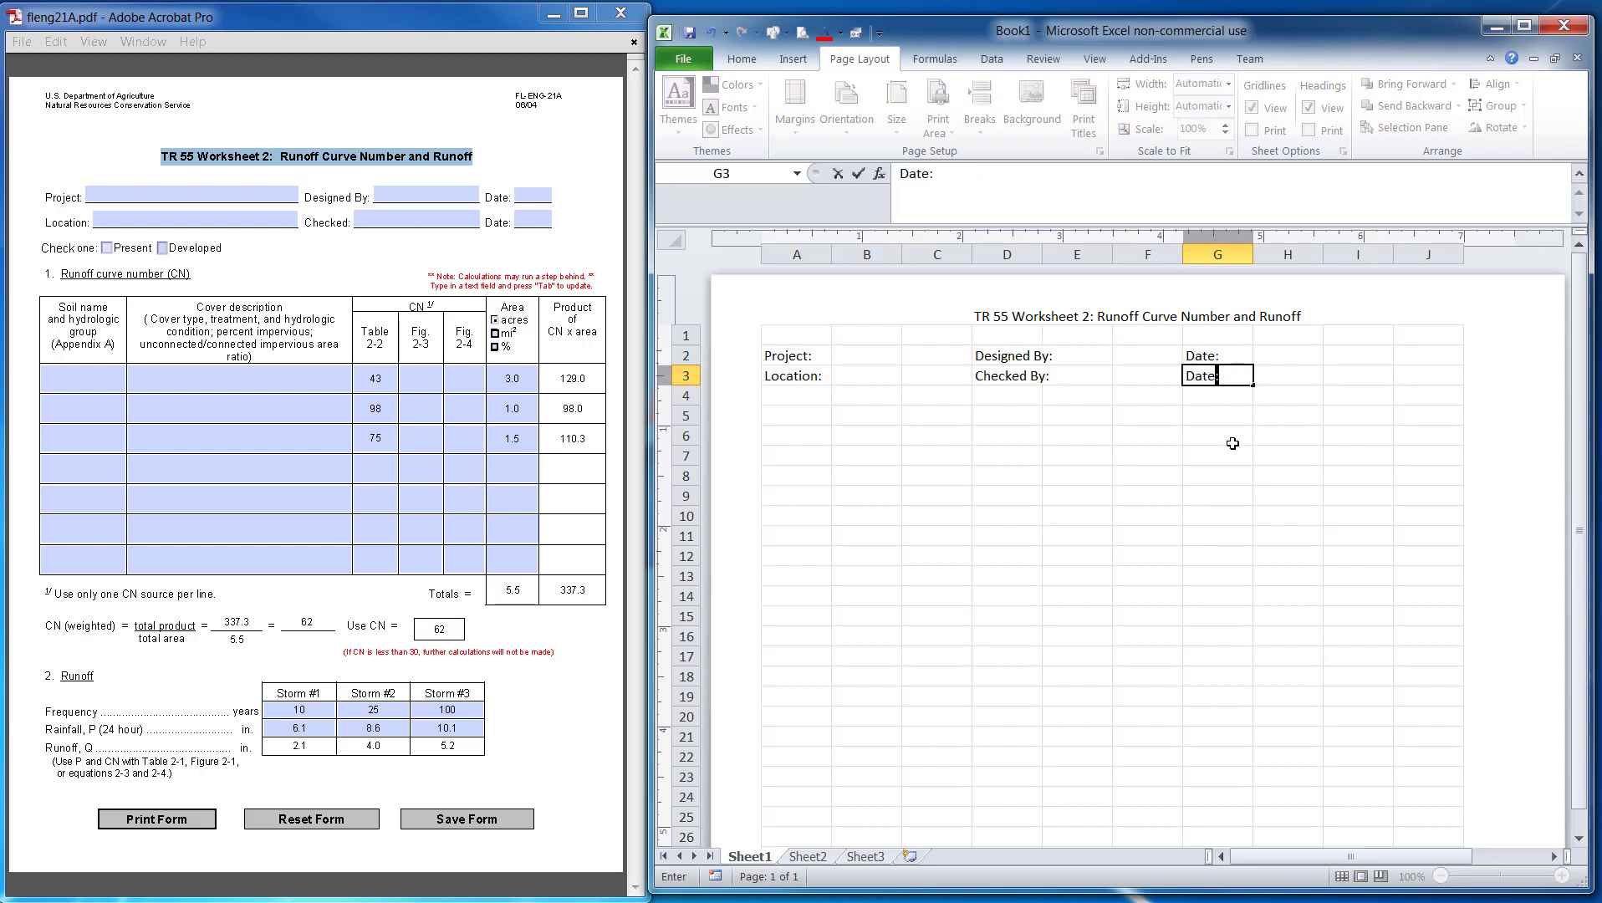
{"action": "left_click", "coordinate": [1230, 446]}
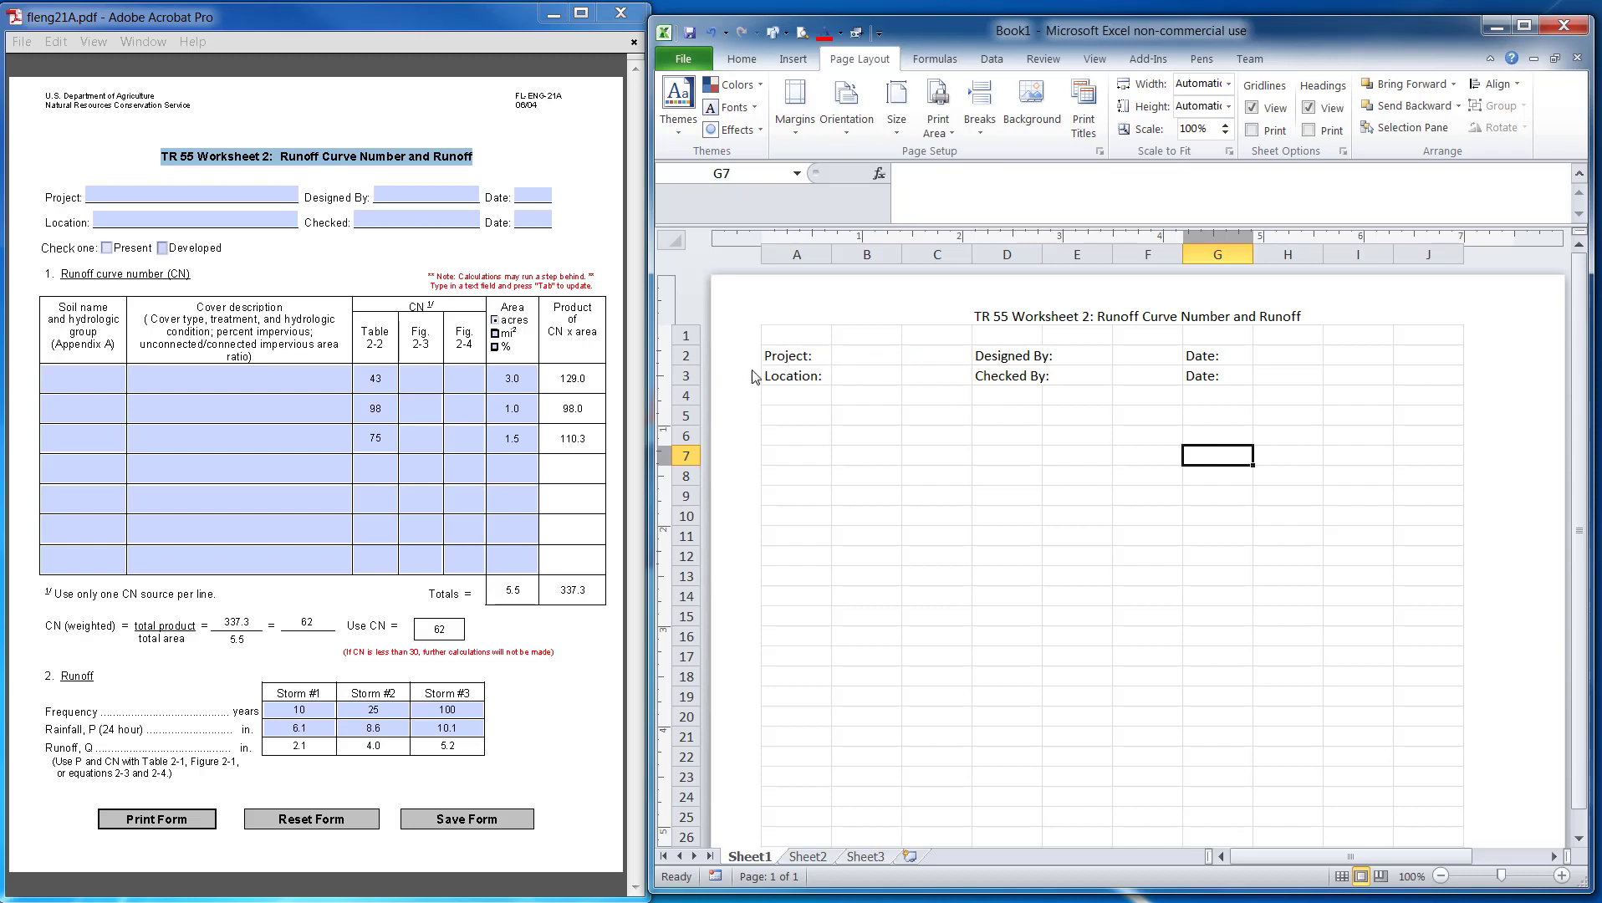
{"action": "left_click", "coordinate": [742, 58]}
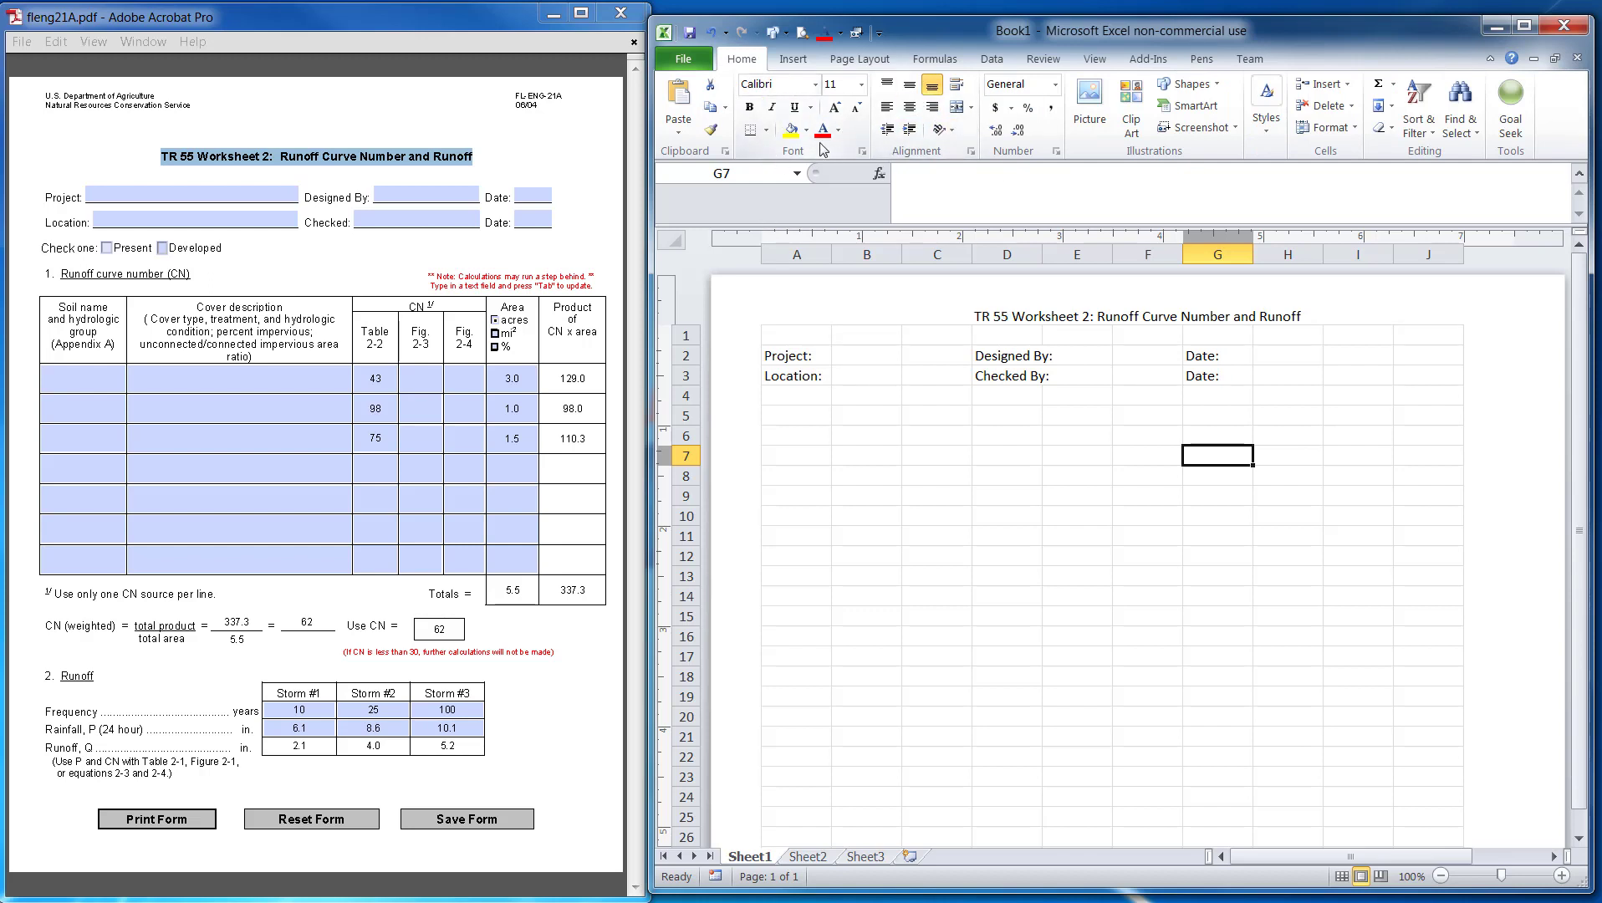
Step: Right-align the Project: and Location: labels in A2:A3
{"action": "left_click_drag", "start_coordinate": [818, 358], "coordinate": [813, 376]}
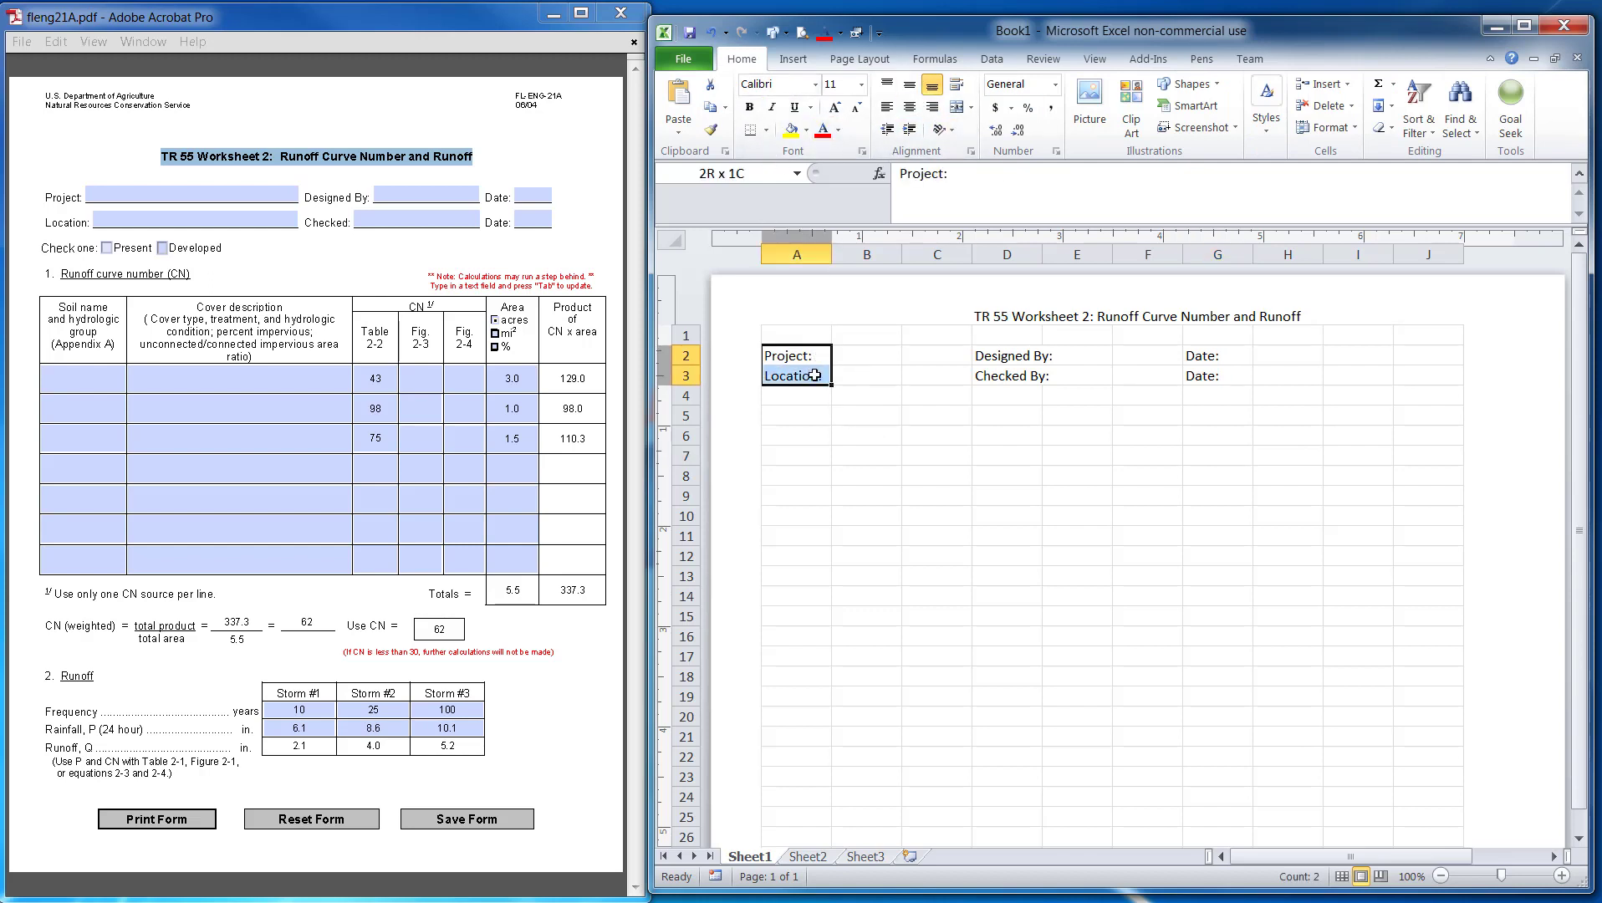
{"action": "left_click", "coordinate": [934, 109]}
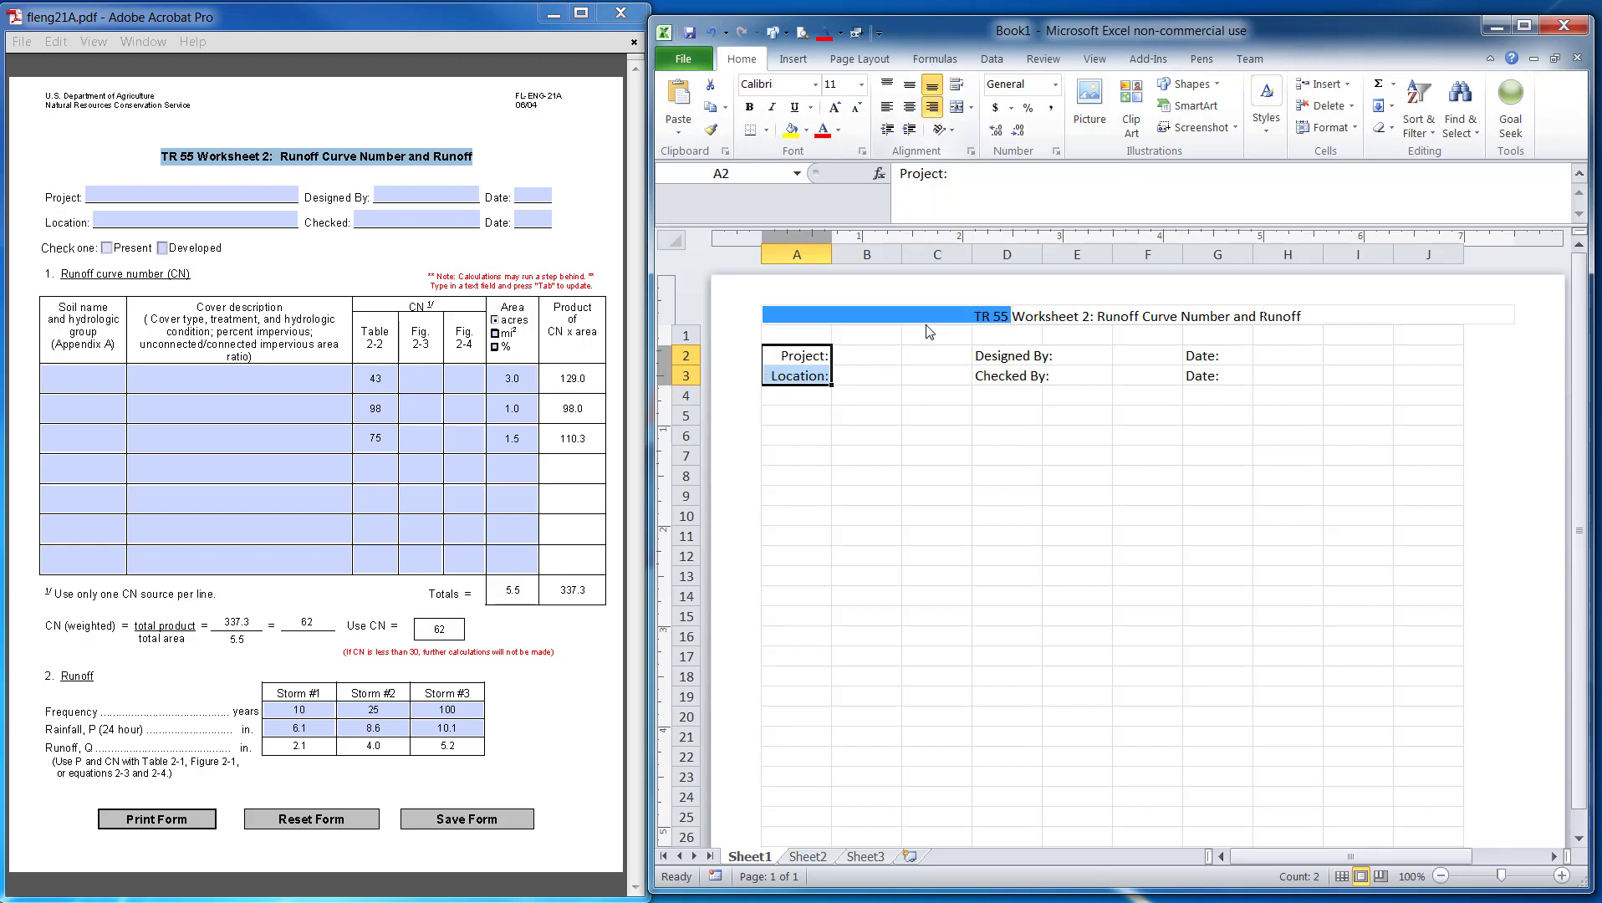
{"action": "left_click", "coordinate": [887, 410]}
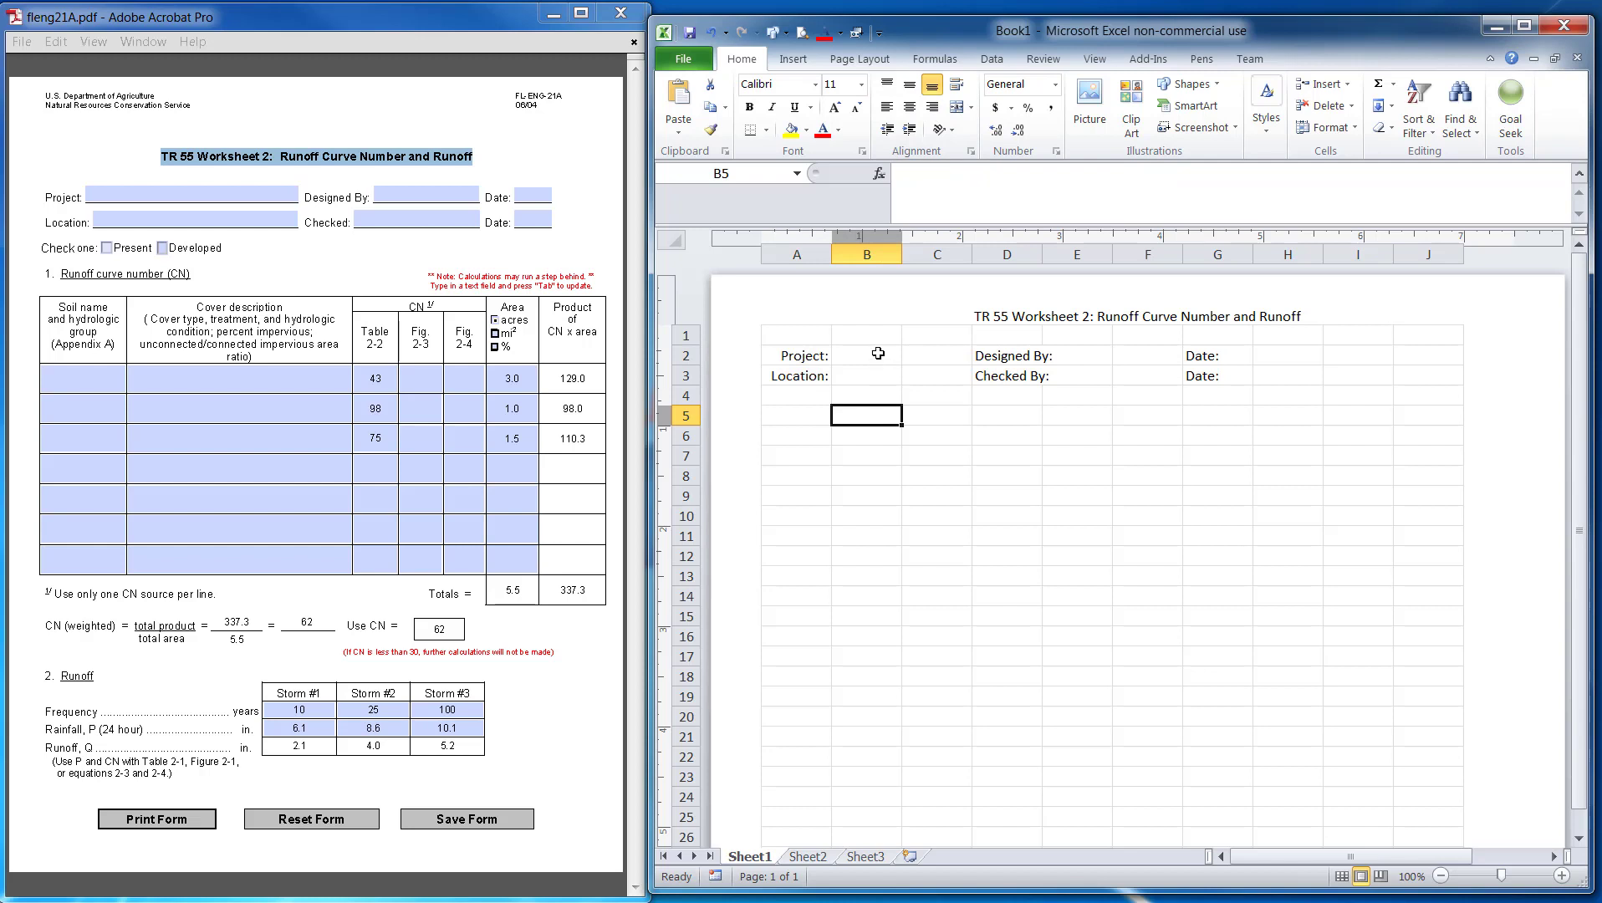
Step: Merge B2:C2 and B3:C3 into single entry fields
{"action": "left_click_drag", "start_coordinate": [868, 355], "coordinate": [923, 357]}
{"action": "type", "text": "jdfkgj.fjhg;dfkj b;lfkhjglkfhj"}
{"action": "left_click", "coordinate": [929, 410]}
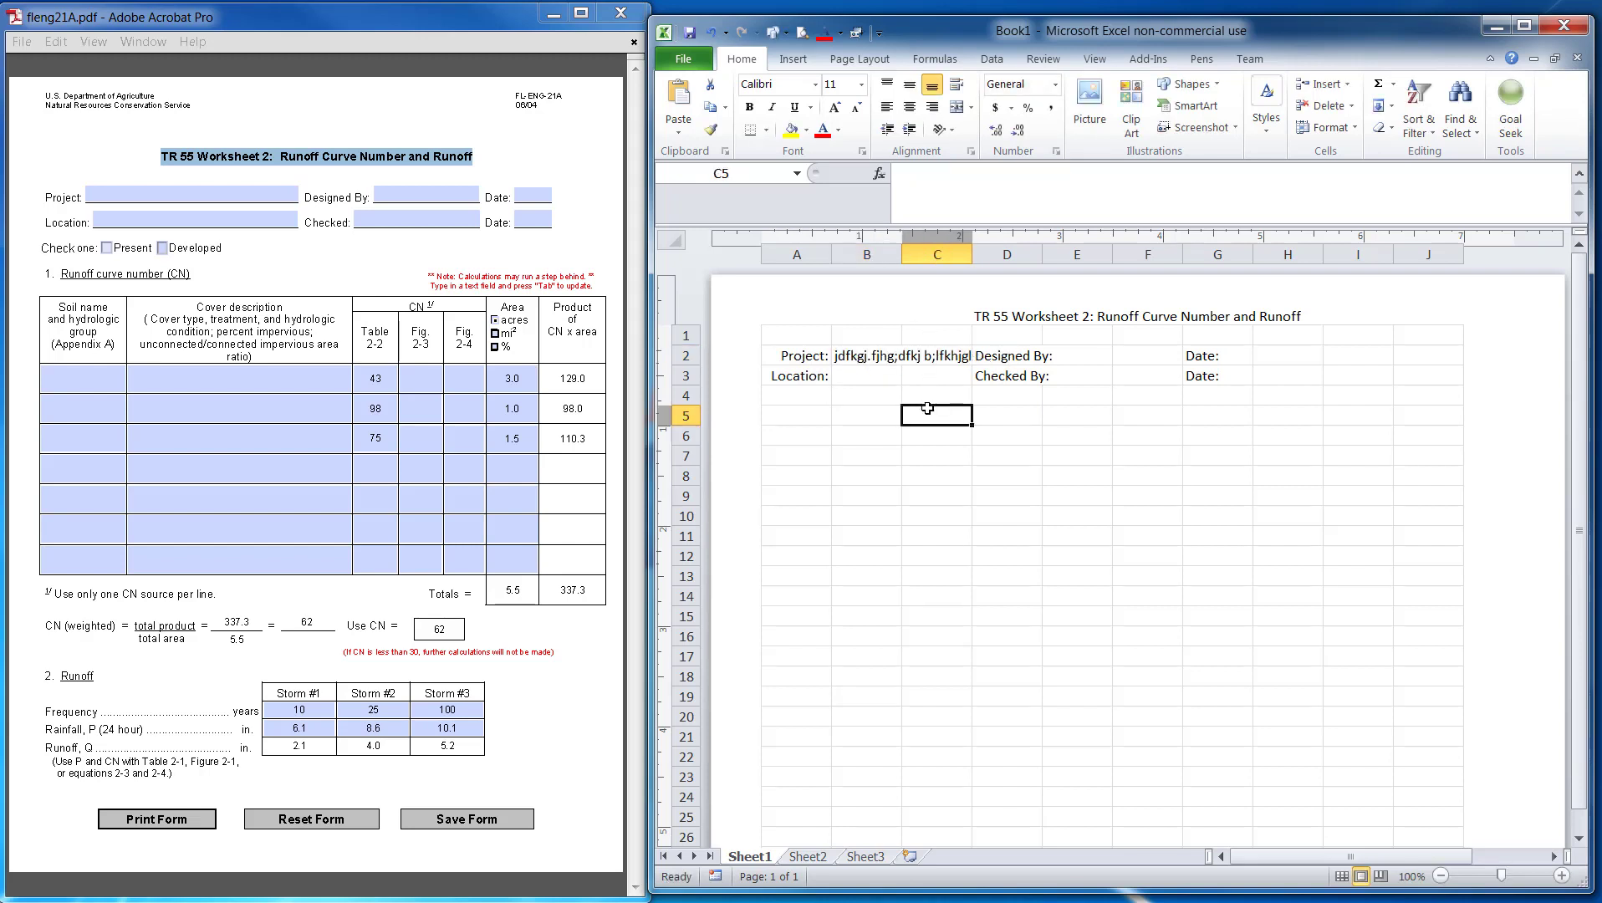
{"action": "left_click", "coordinate": [867, 355]}
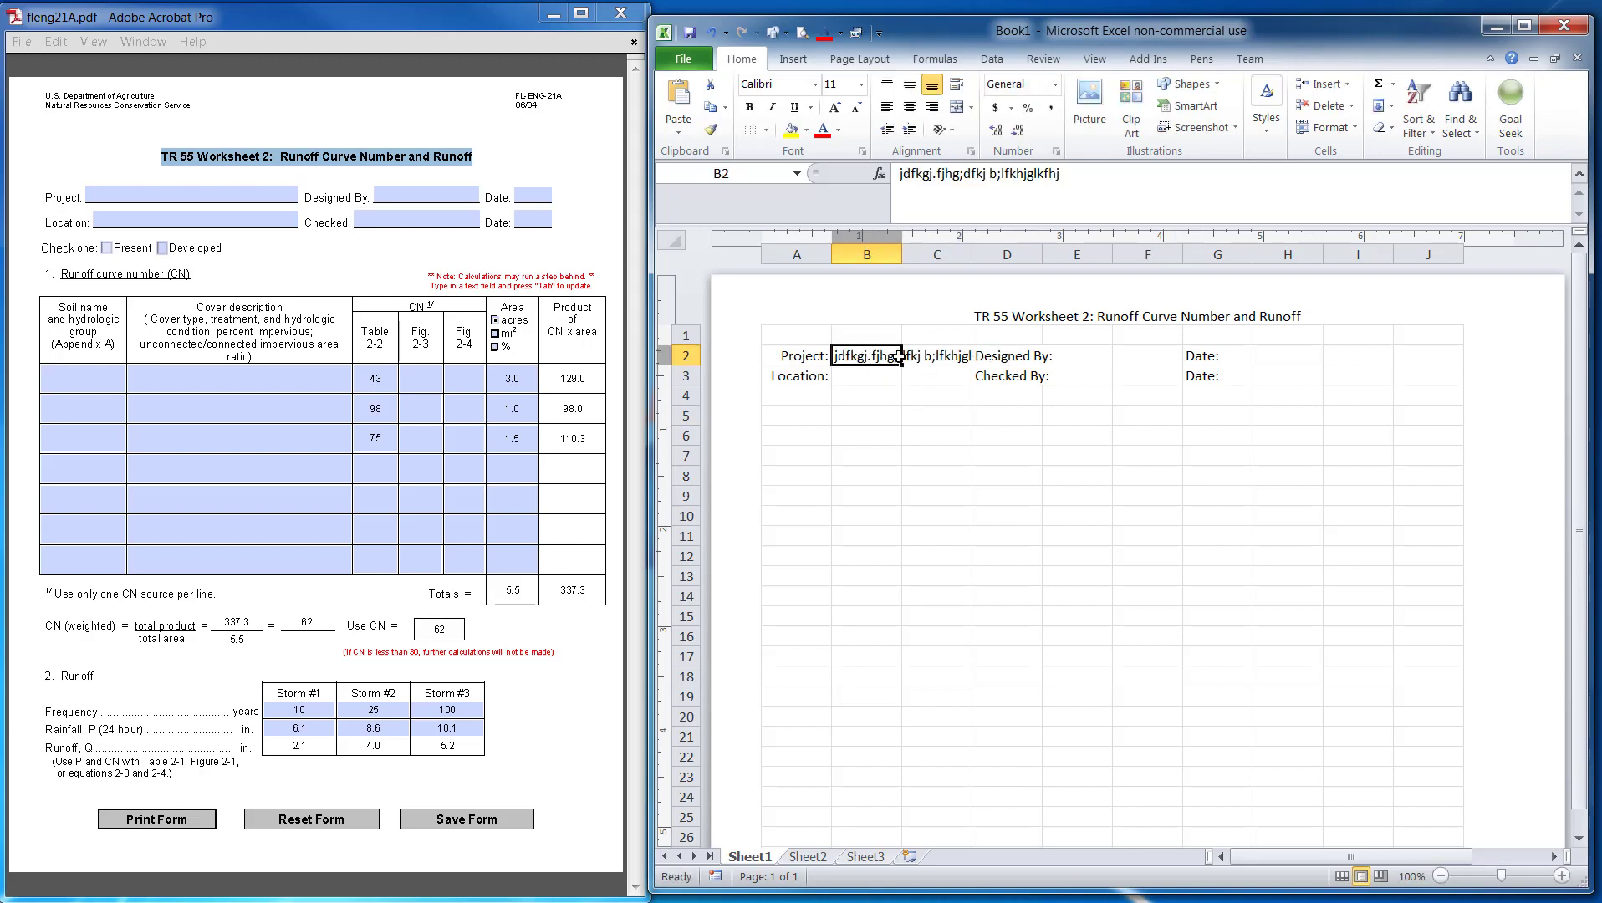
{"action": "key", "text": "Delete"}
{"action": "left_click_drag", "start_coordinate": [926, 355], "coordinate": [876, 358]}
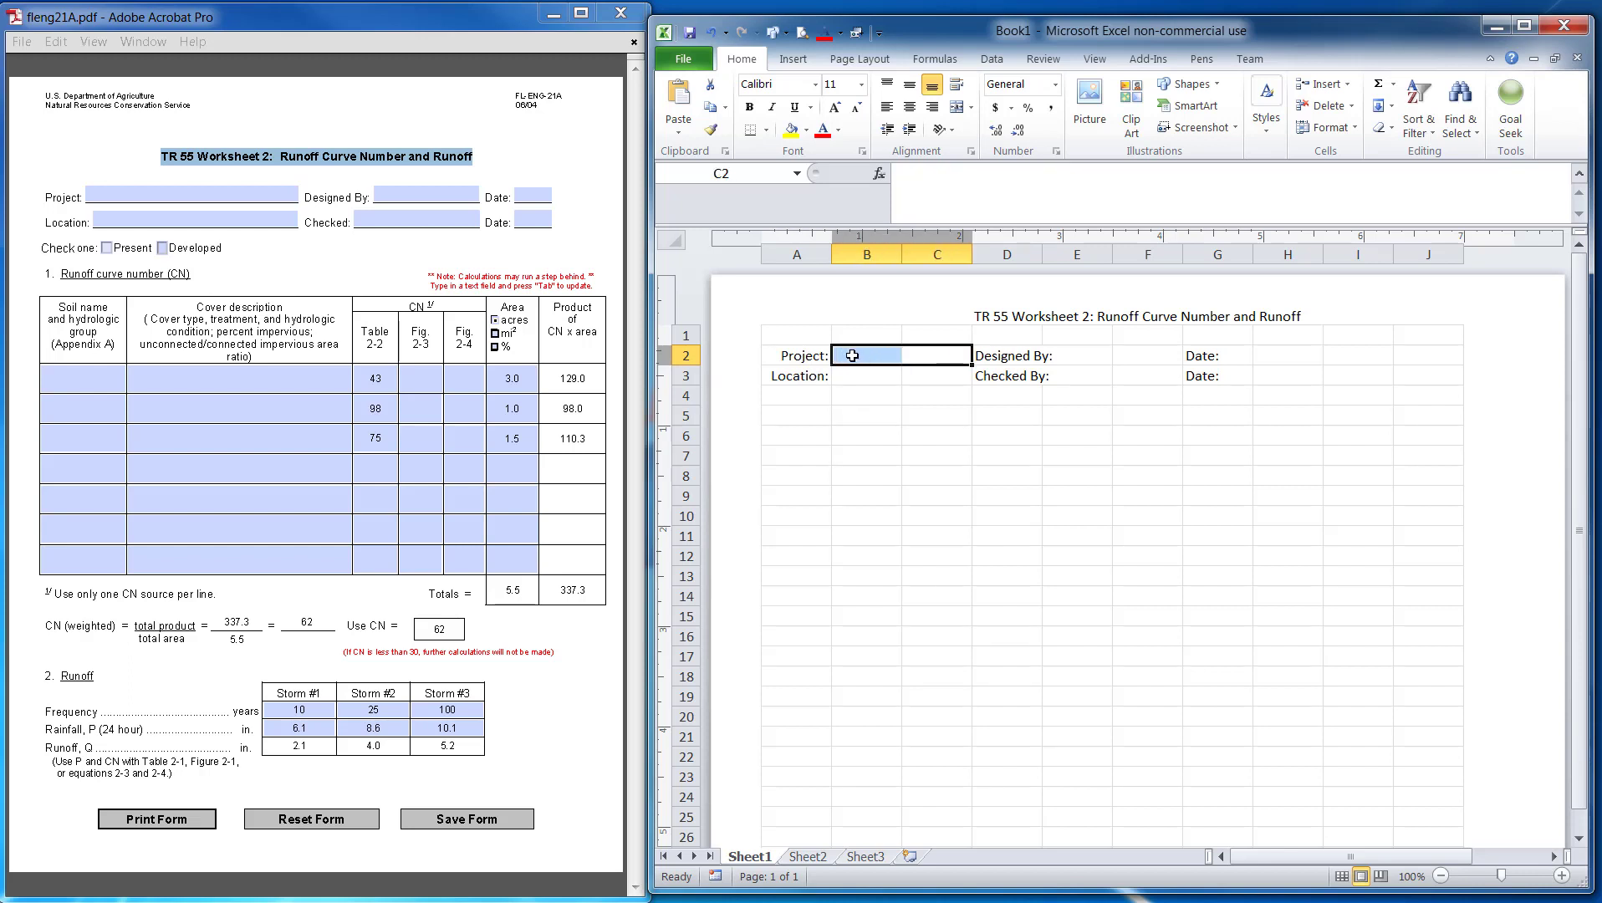
{"action": "left_click", "coordinate": [971, 109]}
{"action": "left_click", "coordinate": [1002, 176]}
{"action": "left_click_drag", "start_coordinate": [840, 376], "coordinate": [937, 376]}
{"action": "left_click", "coordinate": [956, 107]}
{"action": "left_click", "coordinate": [836, 540]}
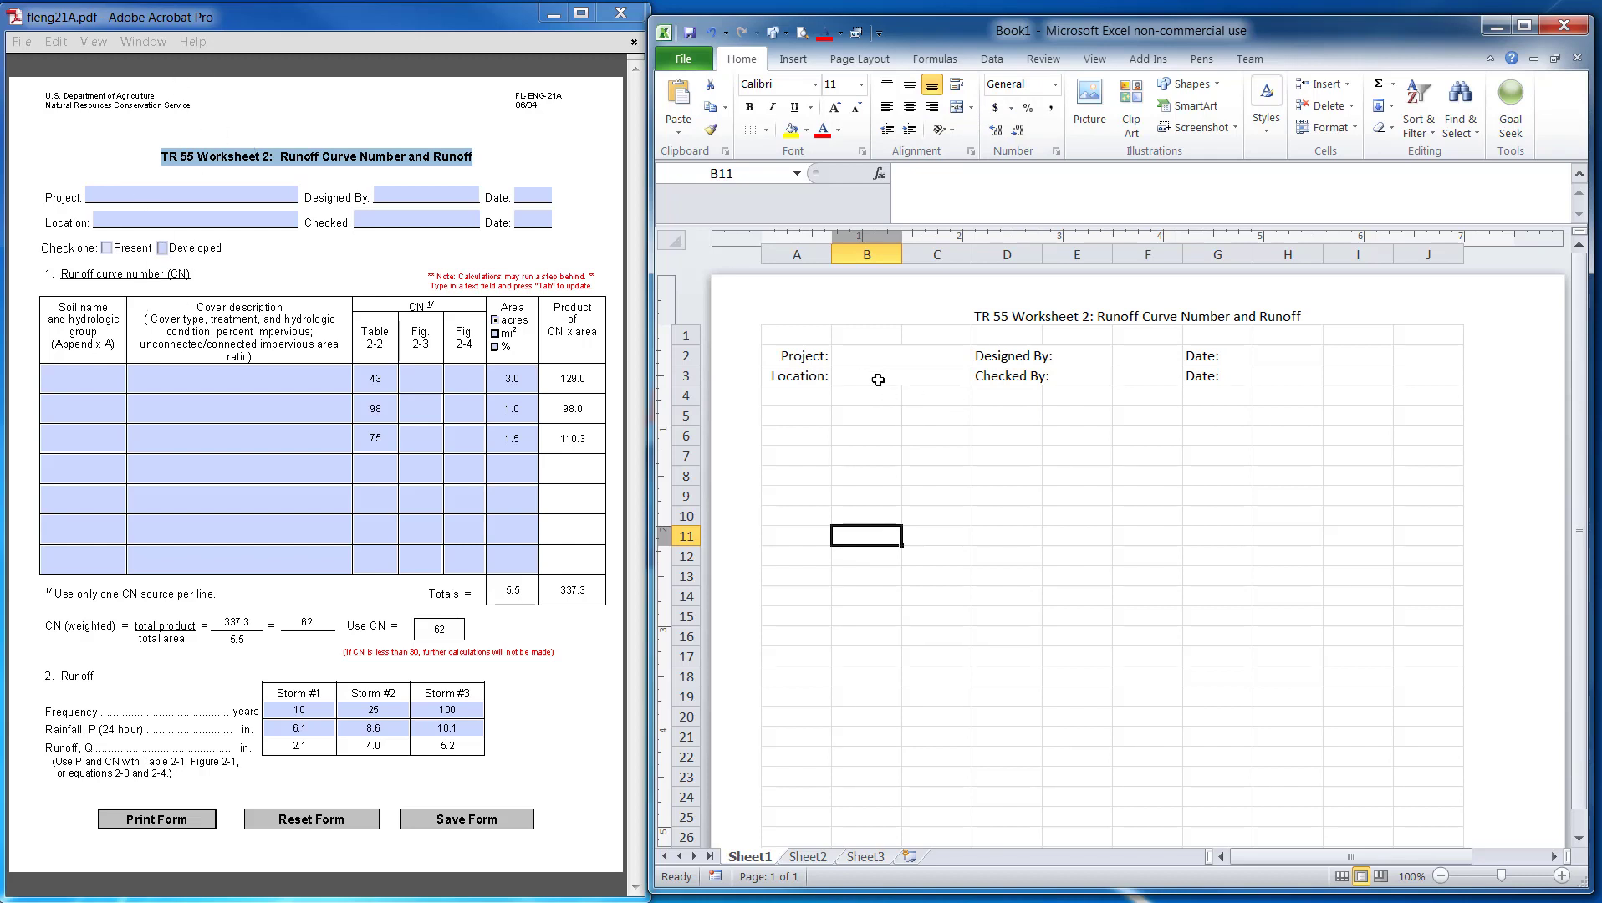
Step: Give the merged Project and Location fields bottom borders
{"action": "left_click", "coordinate": [870, 356]}
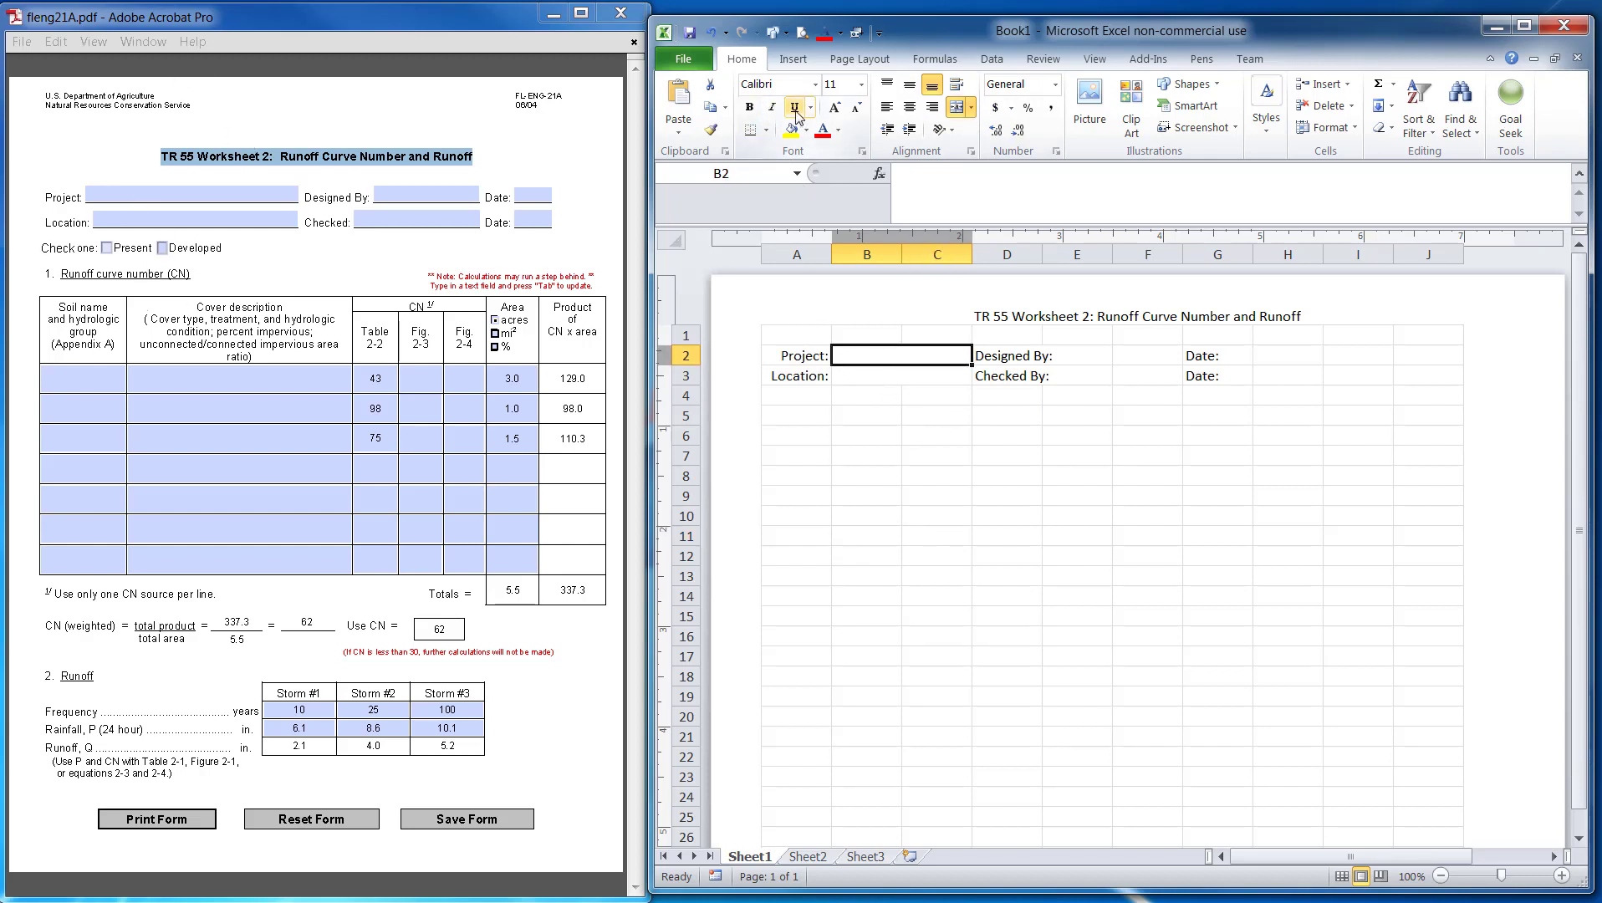
{"action": "left_click", "coordinate": [767, 131]}
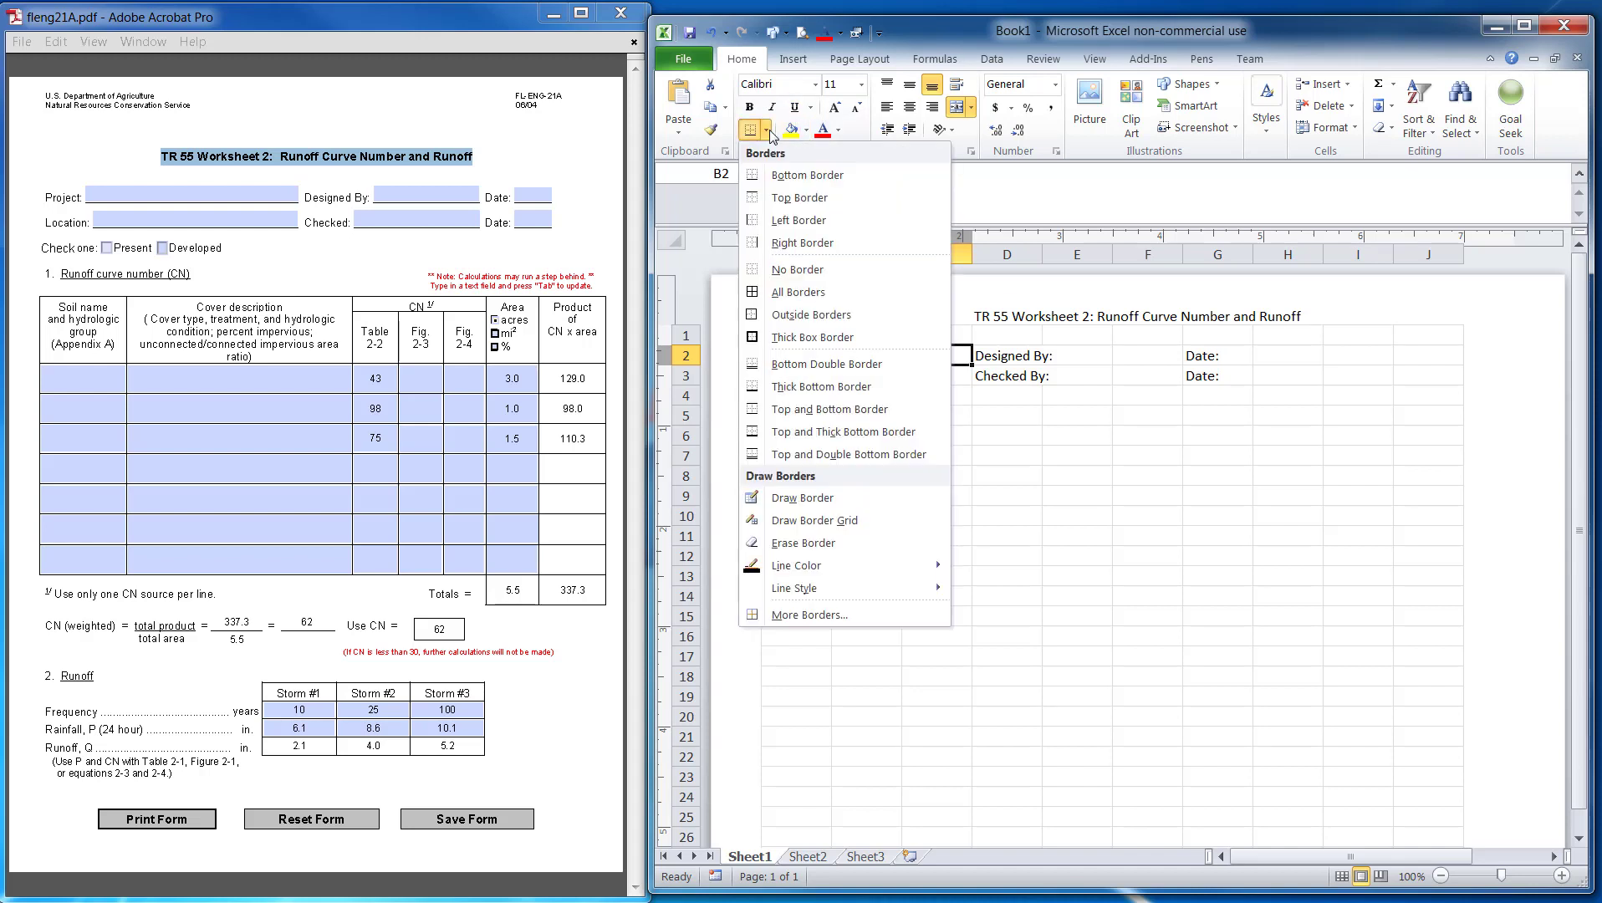
{"action": "left_click", "coordinate": [786, 174]}
{"action": "left_click", "coordinate": [989, 485]}
{"action": "left_click", "coordinate": [883, 377]}
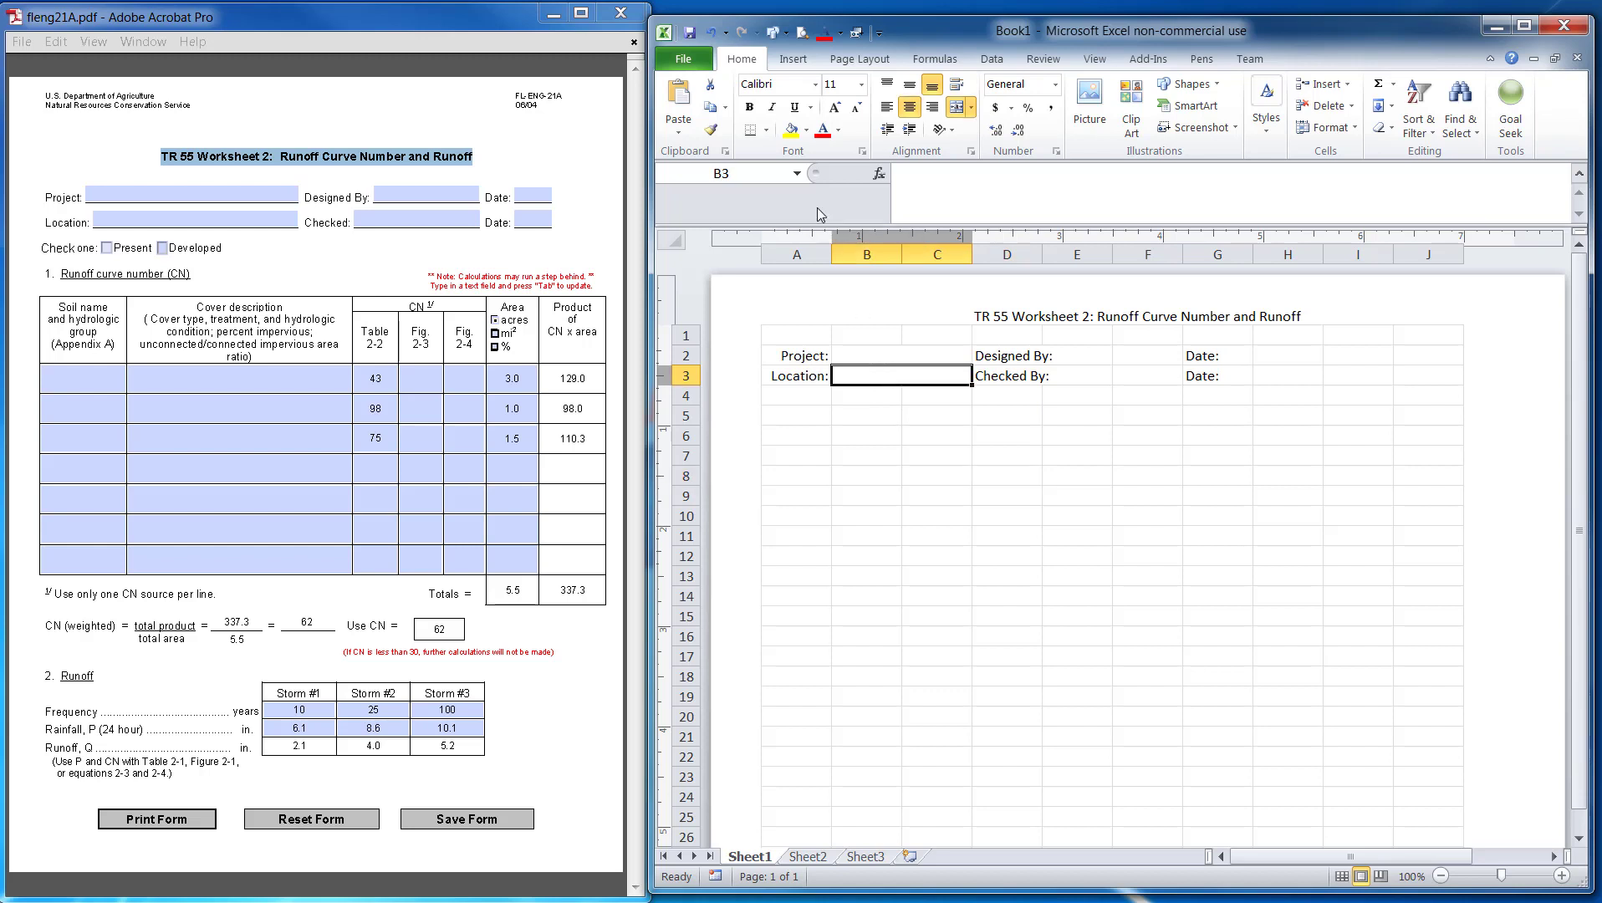
{"action": "left_click", "coordinate": [953, 510]}
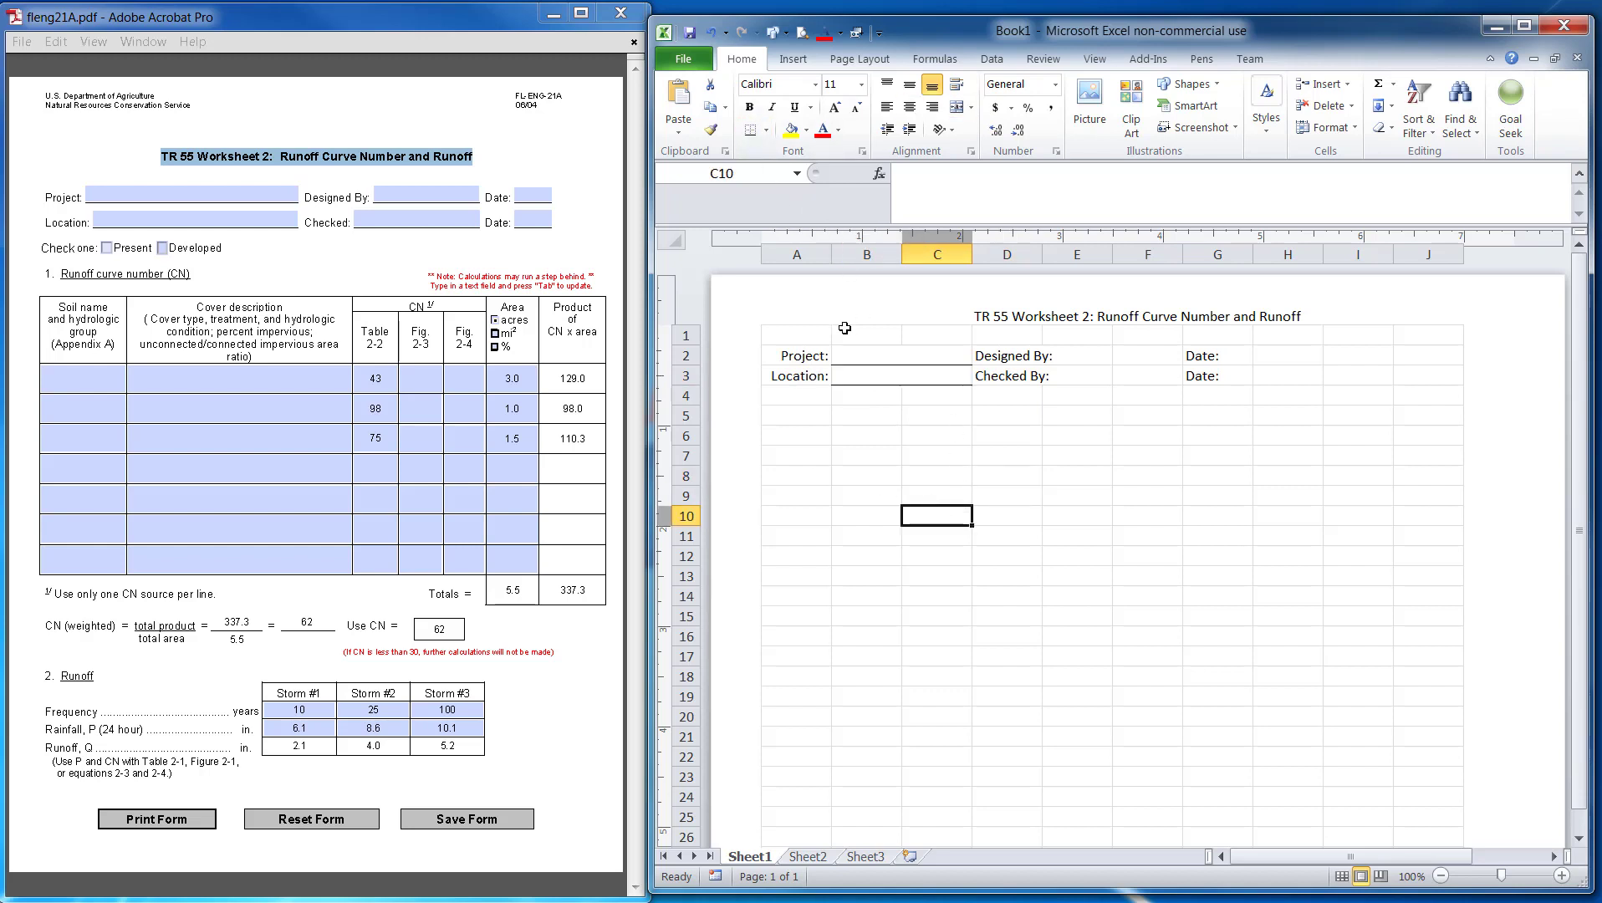
Step: Shade the entry fields B2:C3 light aqua
{"action": "left_click_drag", "start_coordinate": [889, 355], "coordinate": [889, 371]}
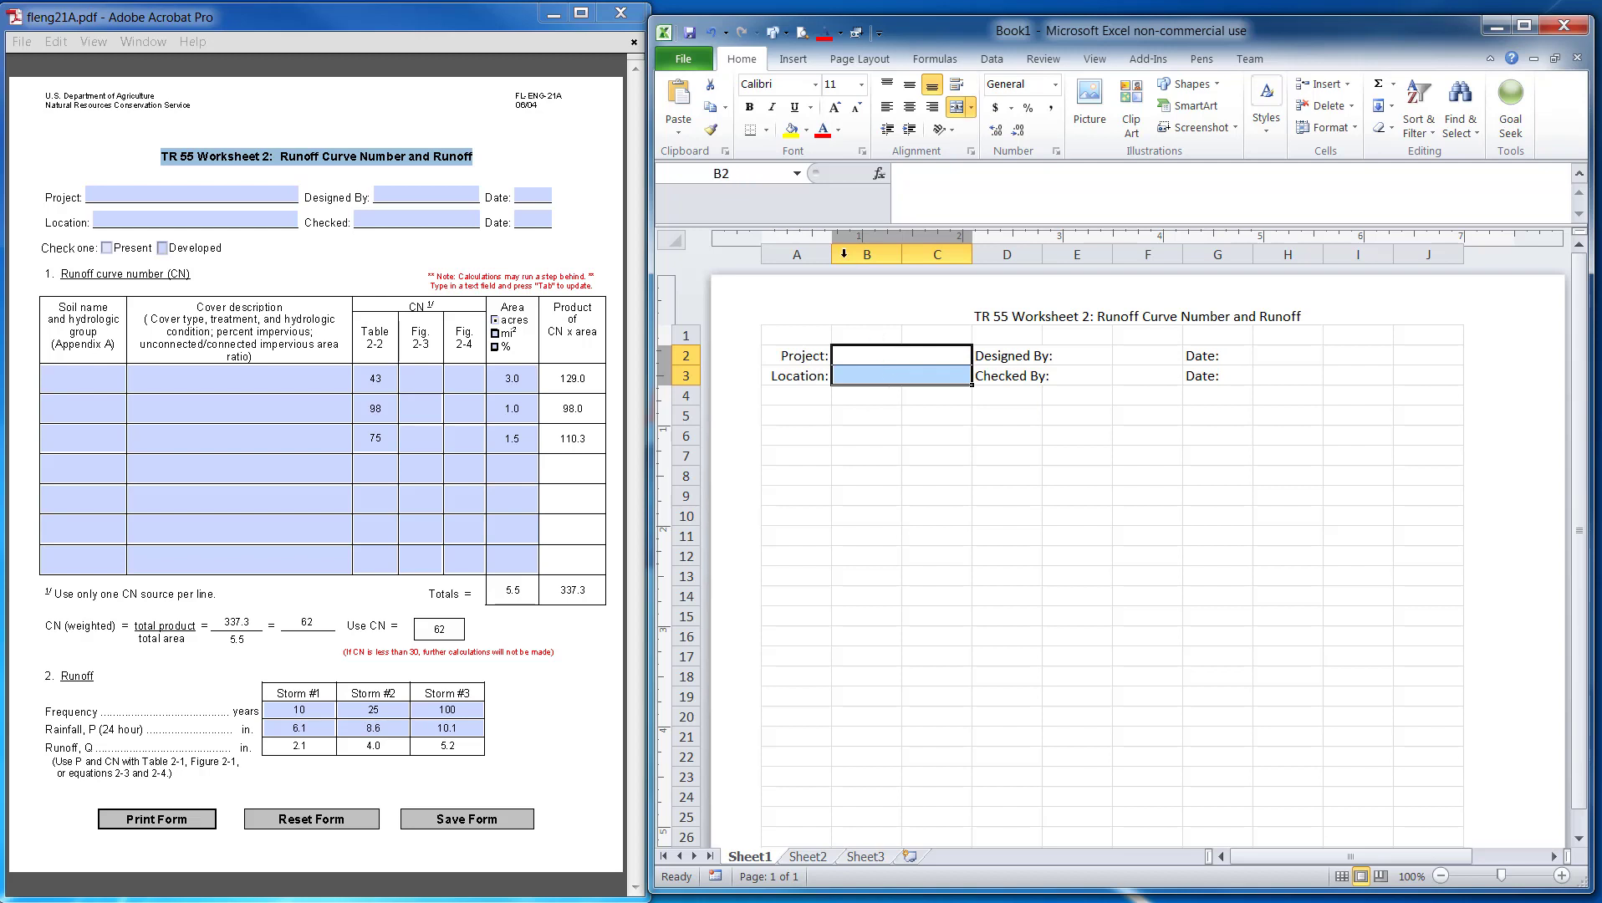
{"action": "left_click", "coordinate": [806, 132]}
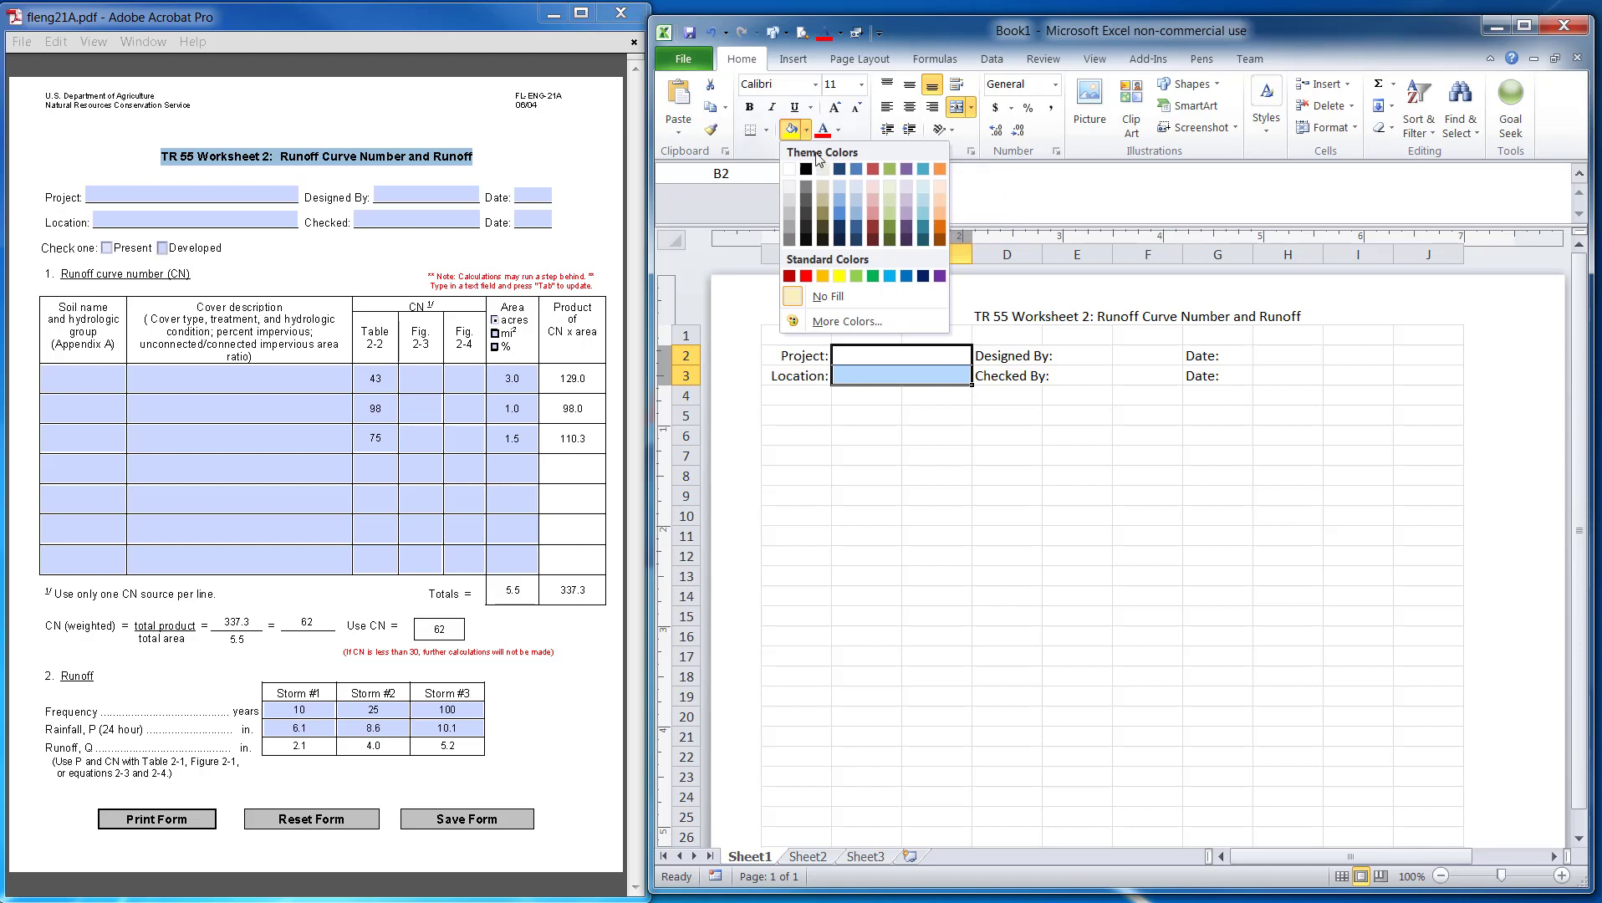
{"action": "left_click", "coordinate": [922, 188]}
{"action": "left_click", "coordinate": [937, 475]}
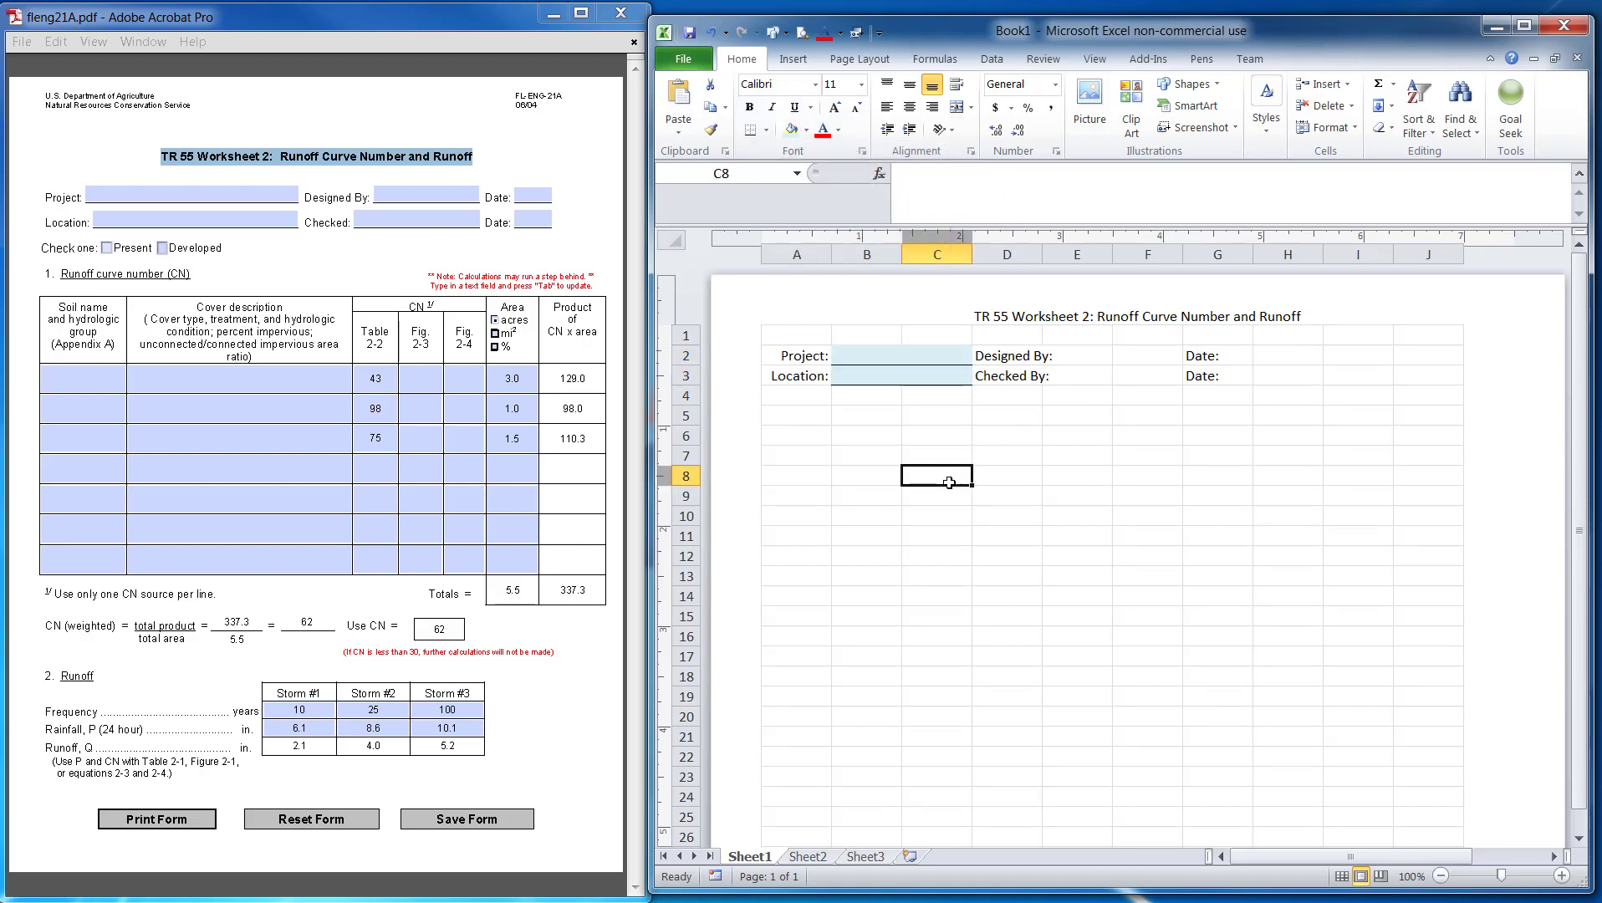
{"action": "left_click", "coordinate": [1021, 358]}
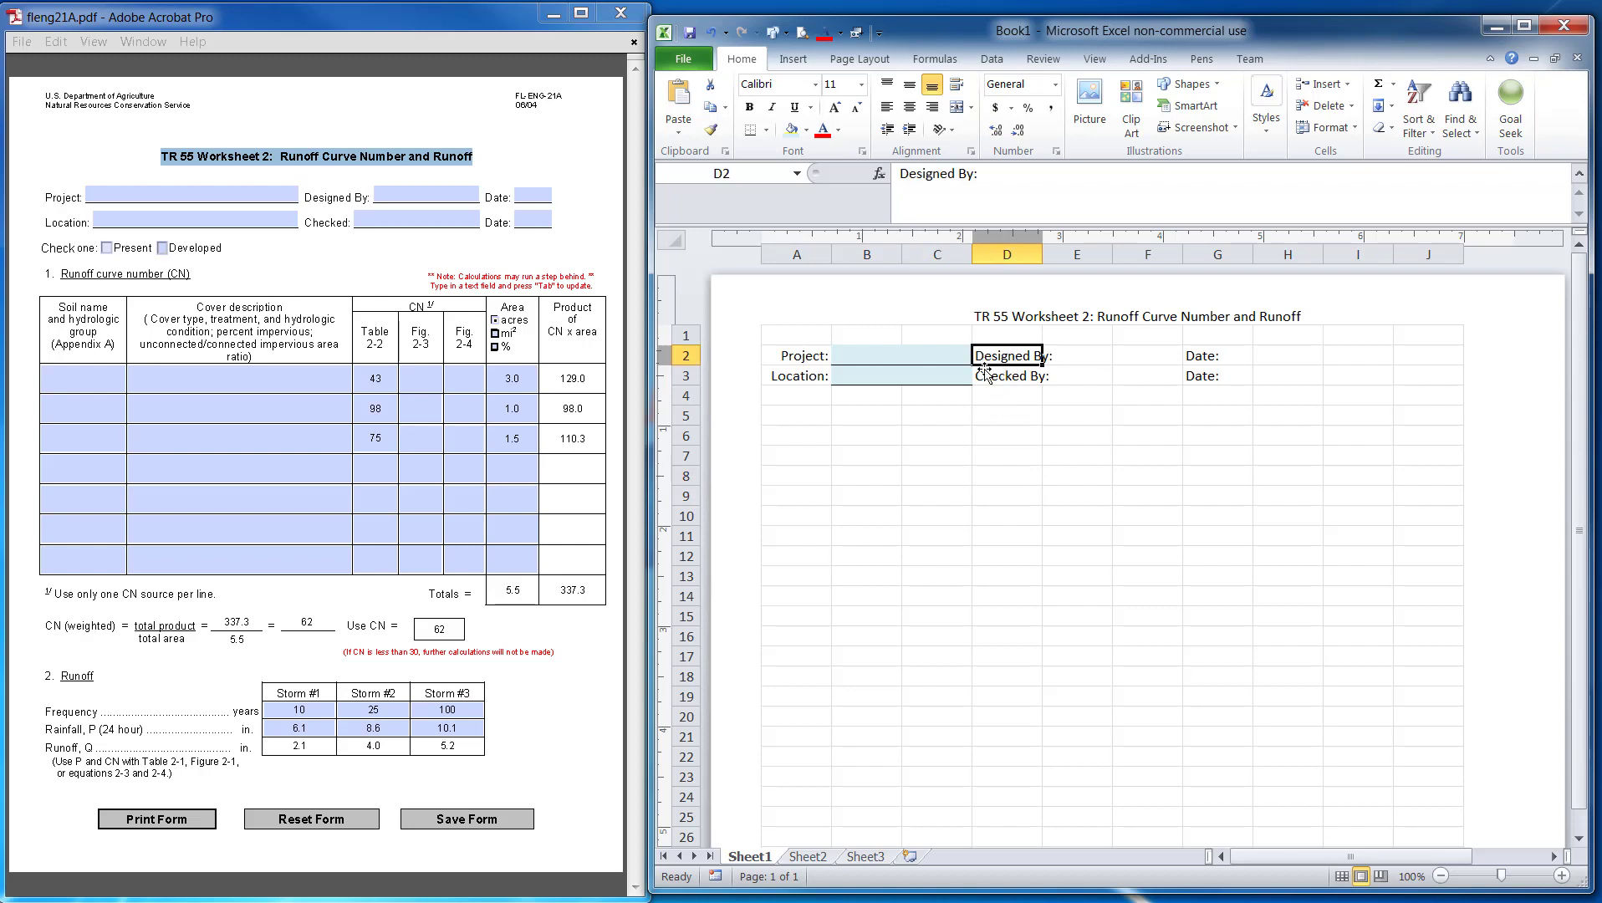
Step: Move the Designed By: and Checked By: labels to column E and right-align them
{"action": "left_click_drag", "start_coordinate": [1017, 358], "coordinate": [1023, 378]}
{"action": "left_click", "coordinate": [1037, 413]}
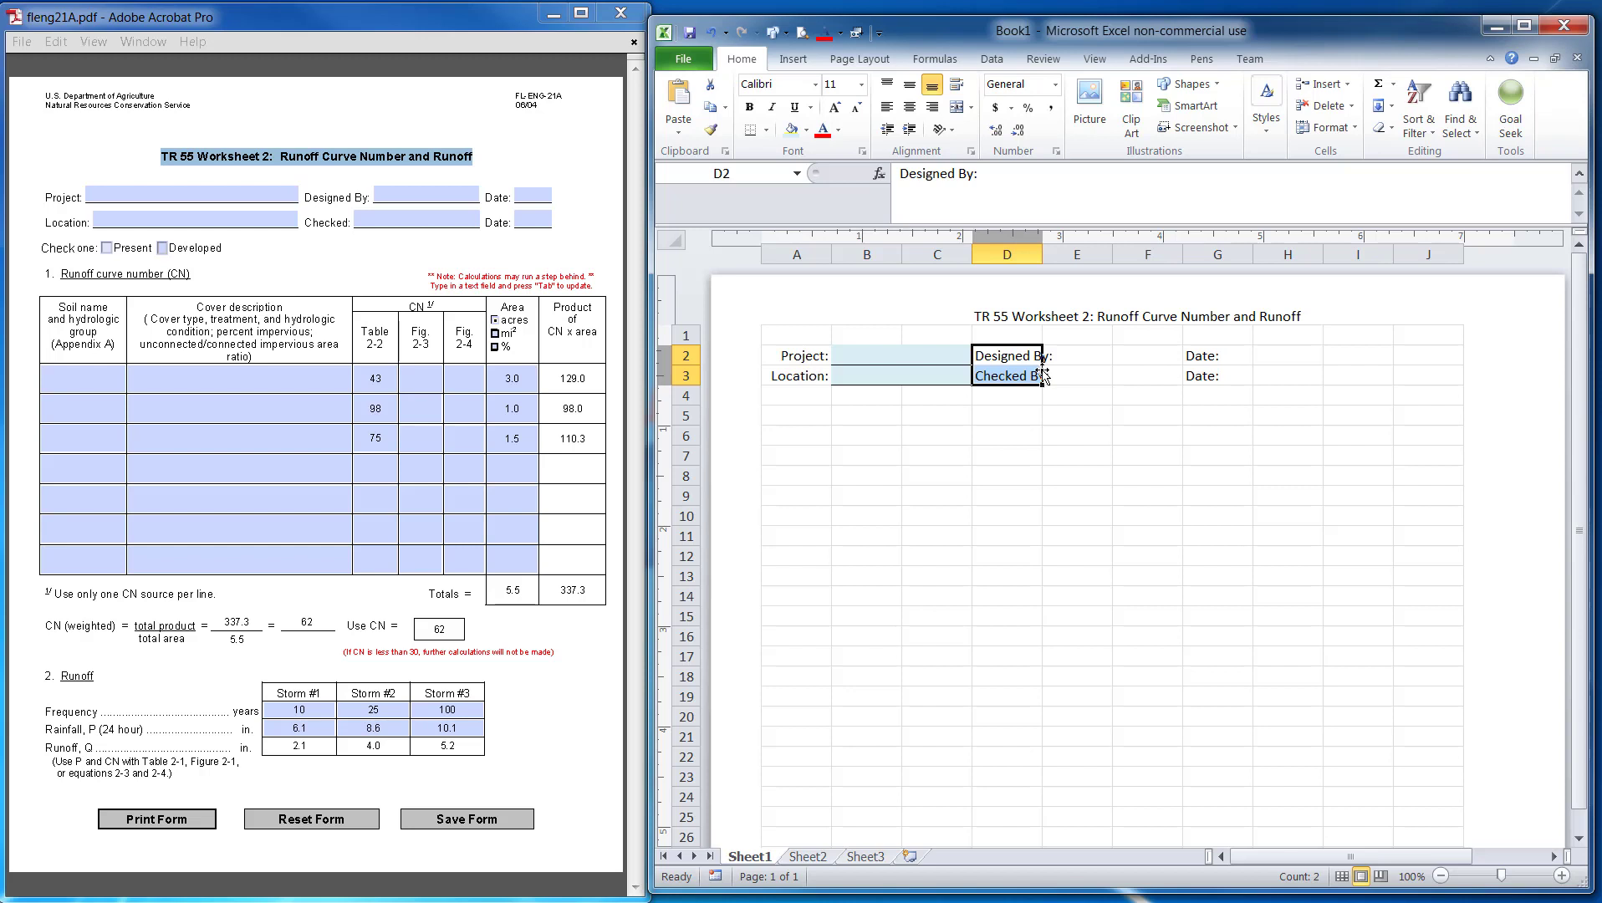
{"action": "left_click_drag", "start_coordinate": [1042, 375], "coordinate": [1068, 376]}
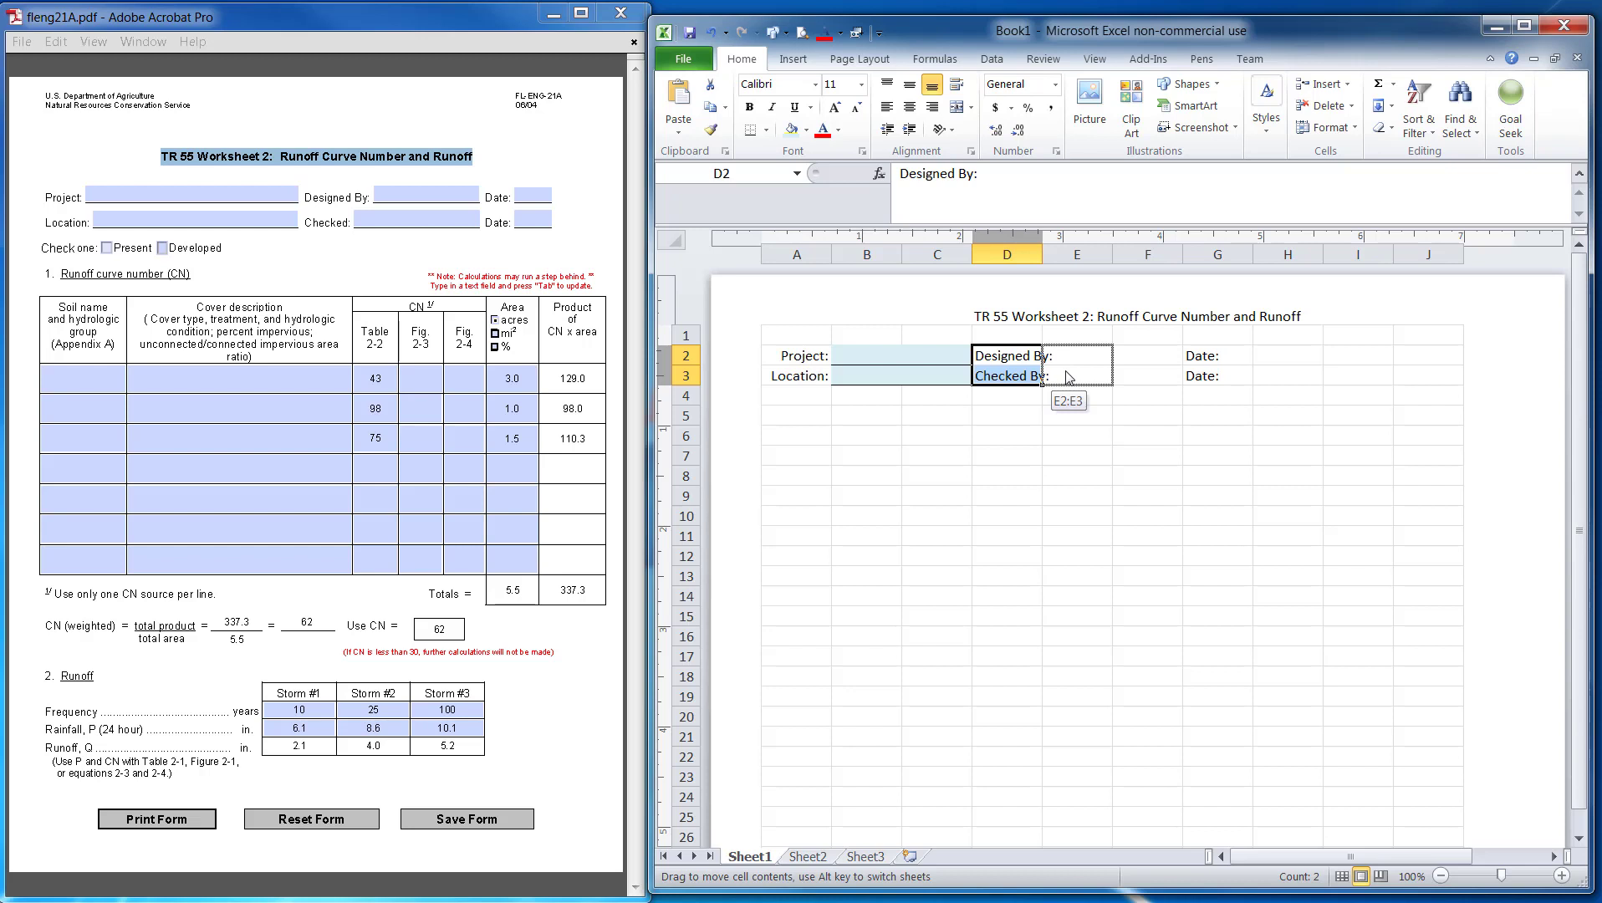
{"action": "left_click_drag", "start_coordinate": [1068, 376], "coordinate": [1067, 372]}
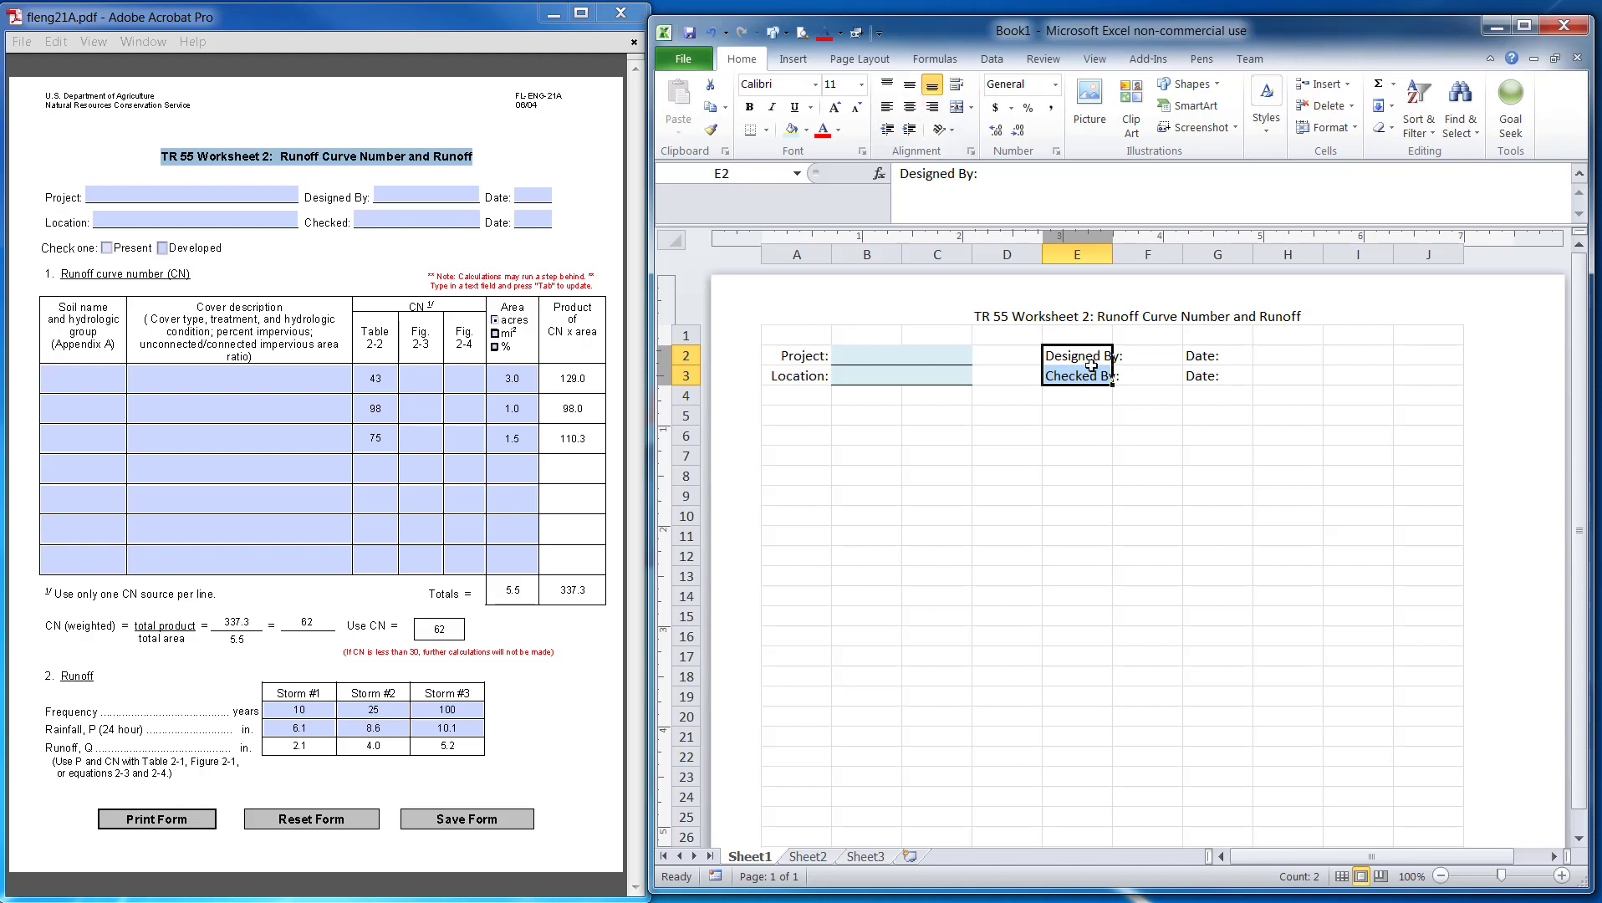
{"action": "left_click", "coordinate": [935, 111]}
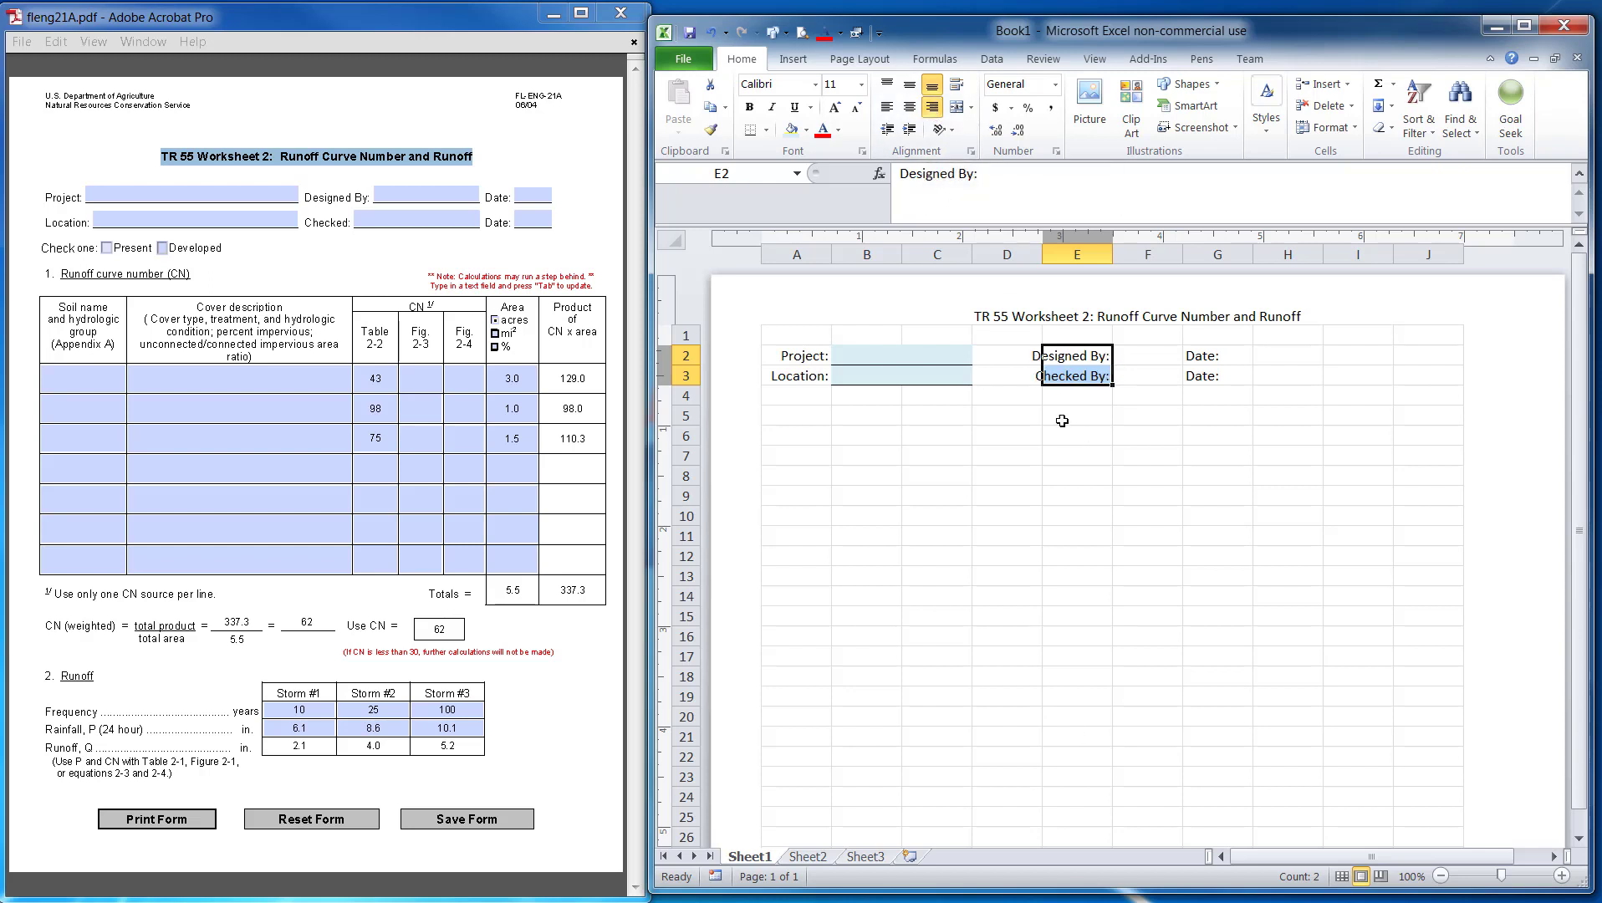
{"action": "left_click", "coordinate": [1114, 454]}
Step: Right-align the Date labels and fill the Date and Designed/Checked entry cells light blue
{"action": "left_click_drag", "start_coordinate": [1244, 352], "coordinate": [1286, 368]}
{"action": "left_click", "coordinate": [933, 107]}
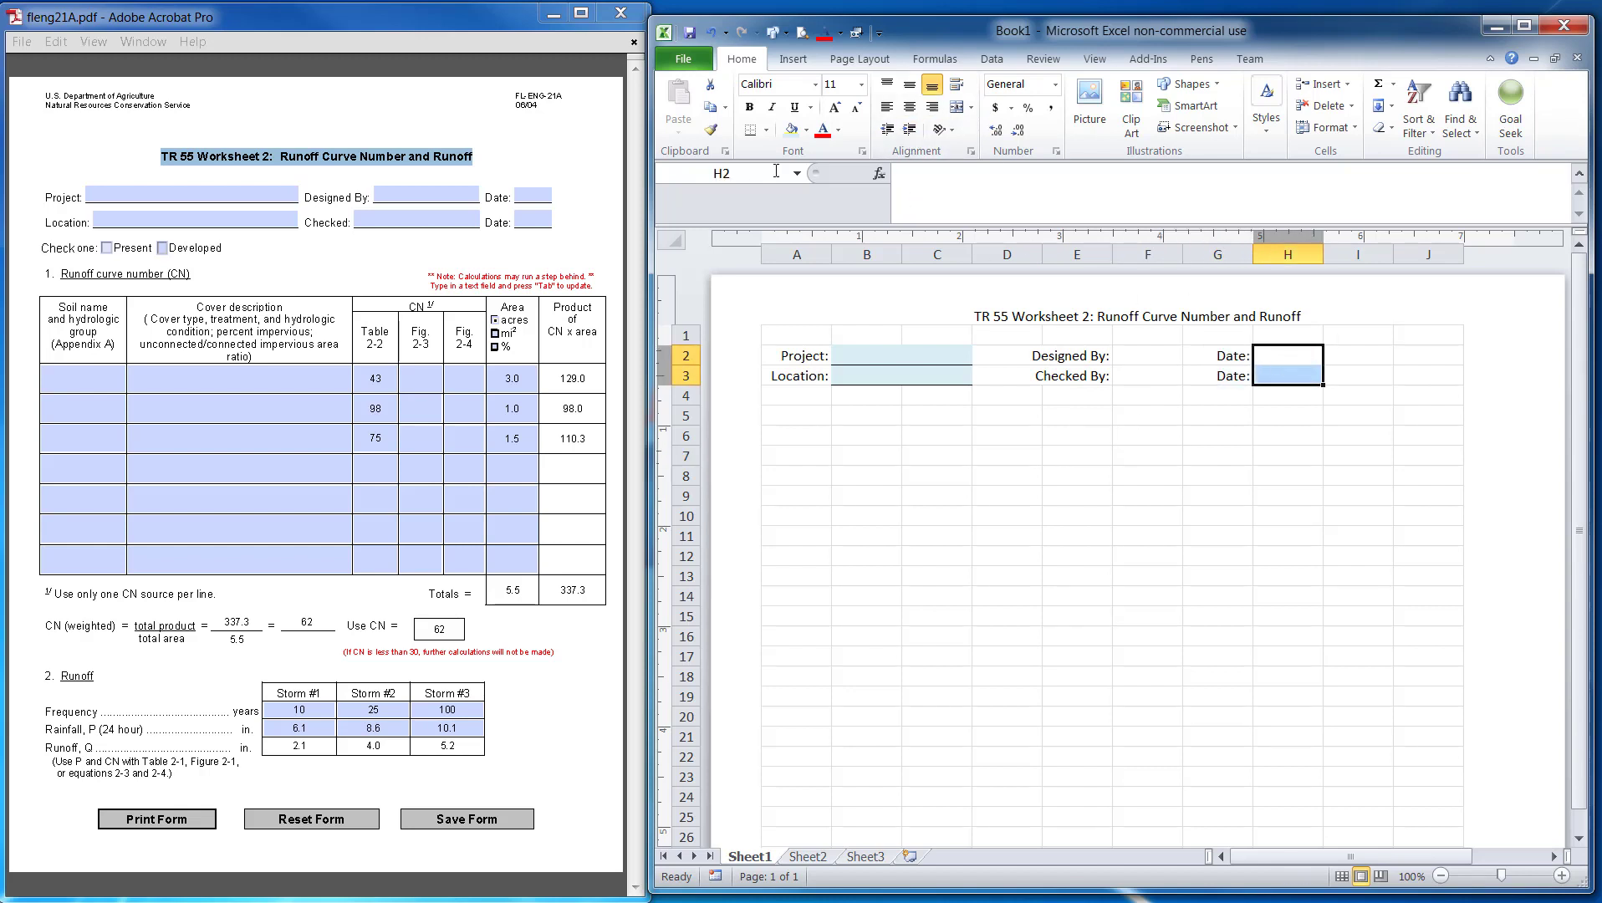
{"action": "left_click", "coordinate": [790, 130]}
{"action": "left_click_drag", "start_coordinate": [1134, 358], "coordinate": [1134, 377]}
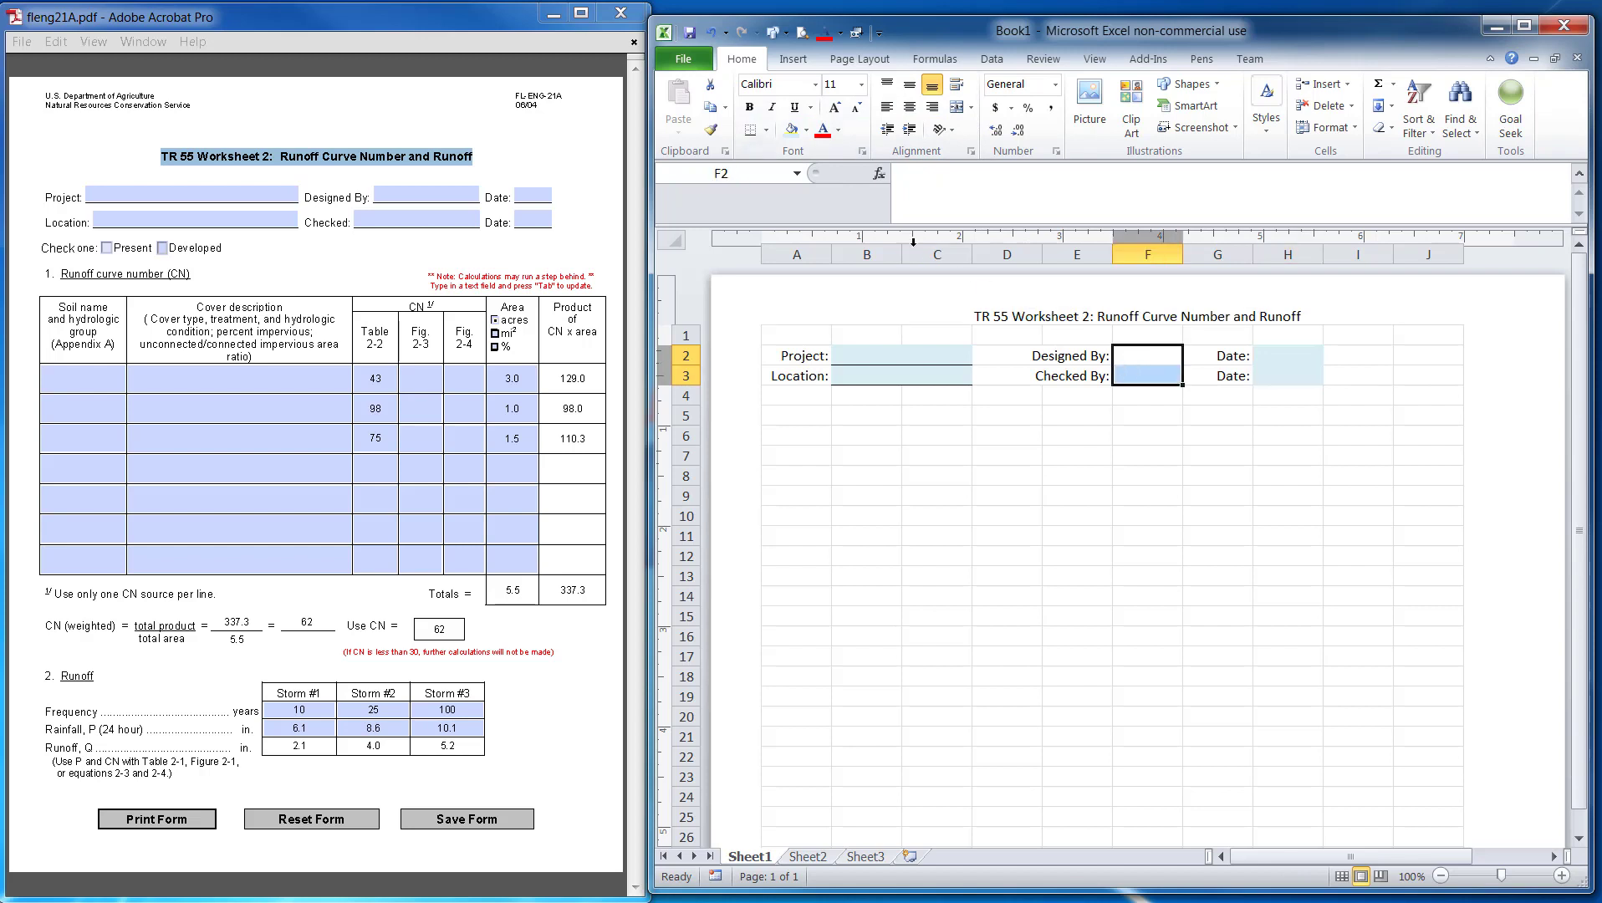
{"action": "left_click", "coordinate": [791, 130]}
{"action": "left_click", "coordinate": [1062, 452]}
Step: Add bottom borders to the Date entry cells in H2:H3
{"action": "left_click", "coordinate": [1142, 358]}
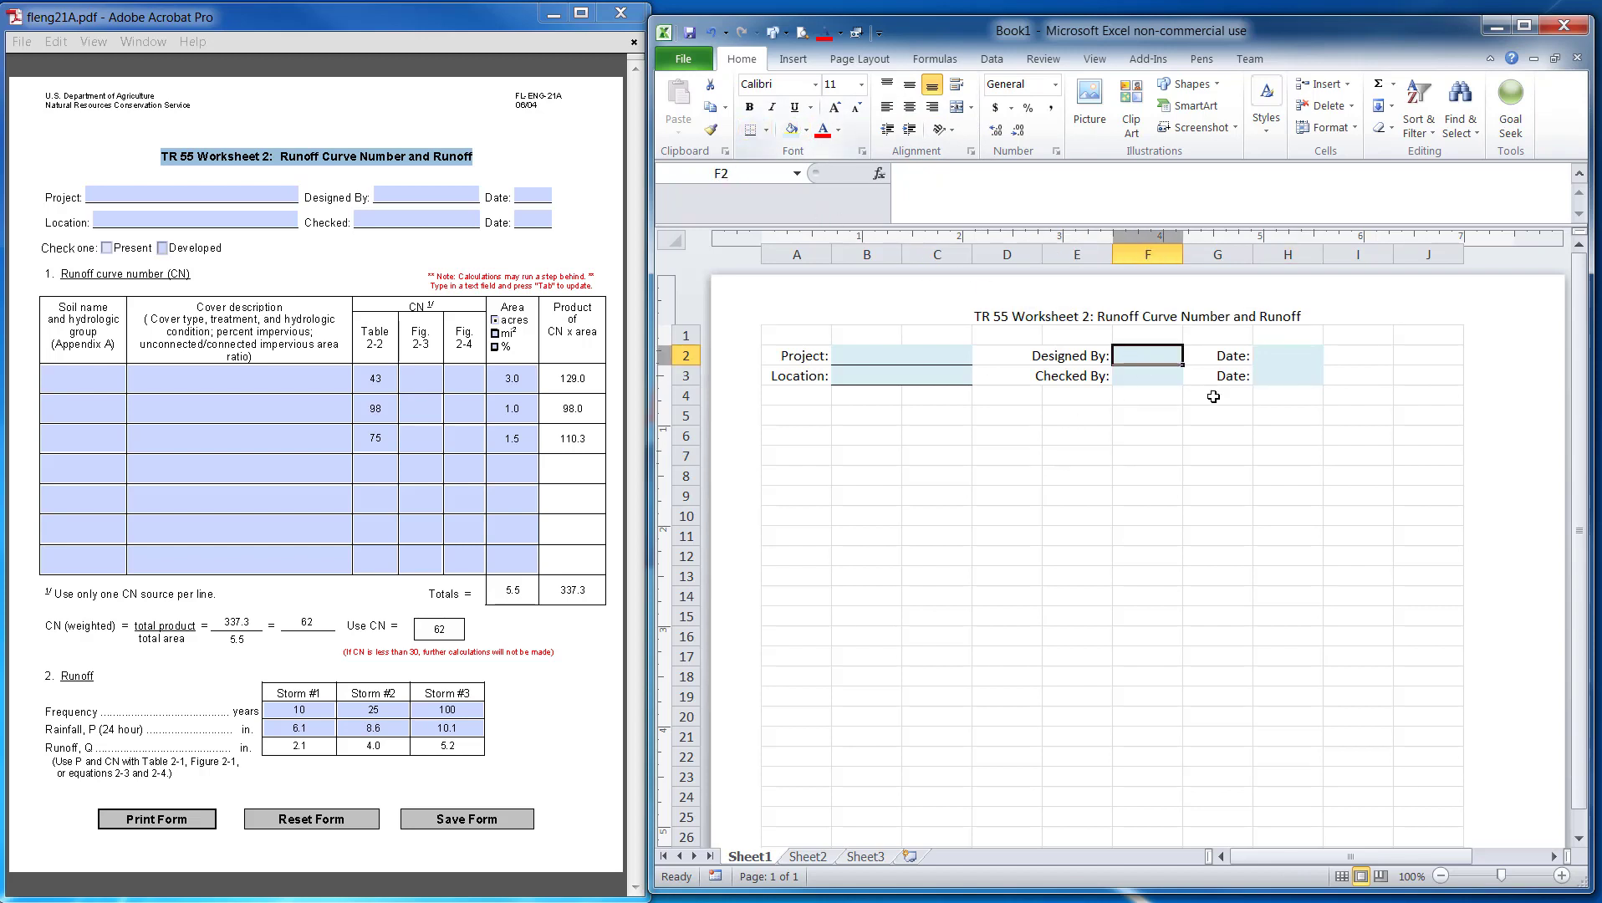
{"action": "left_click", "coordinate": [1162, 379]}
{"action": "left_click_drag", "start_coordinate": [1295, 357], "coordinate": [1295, 377]}
{"action": "left_click", "coordinate": [750, 131]}
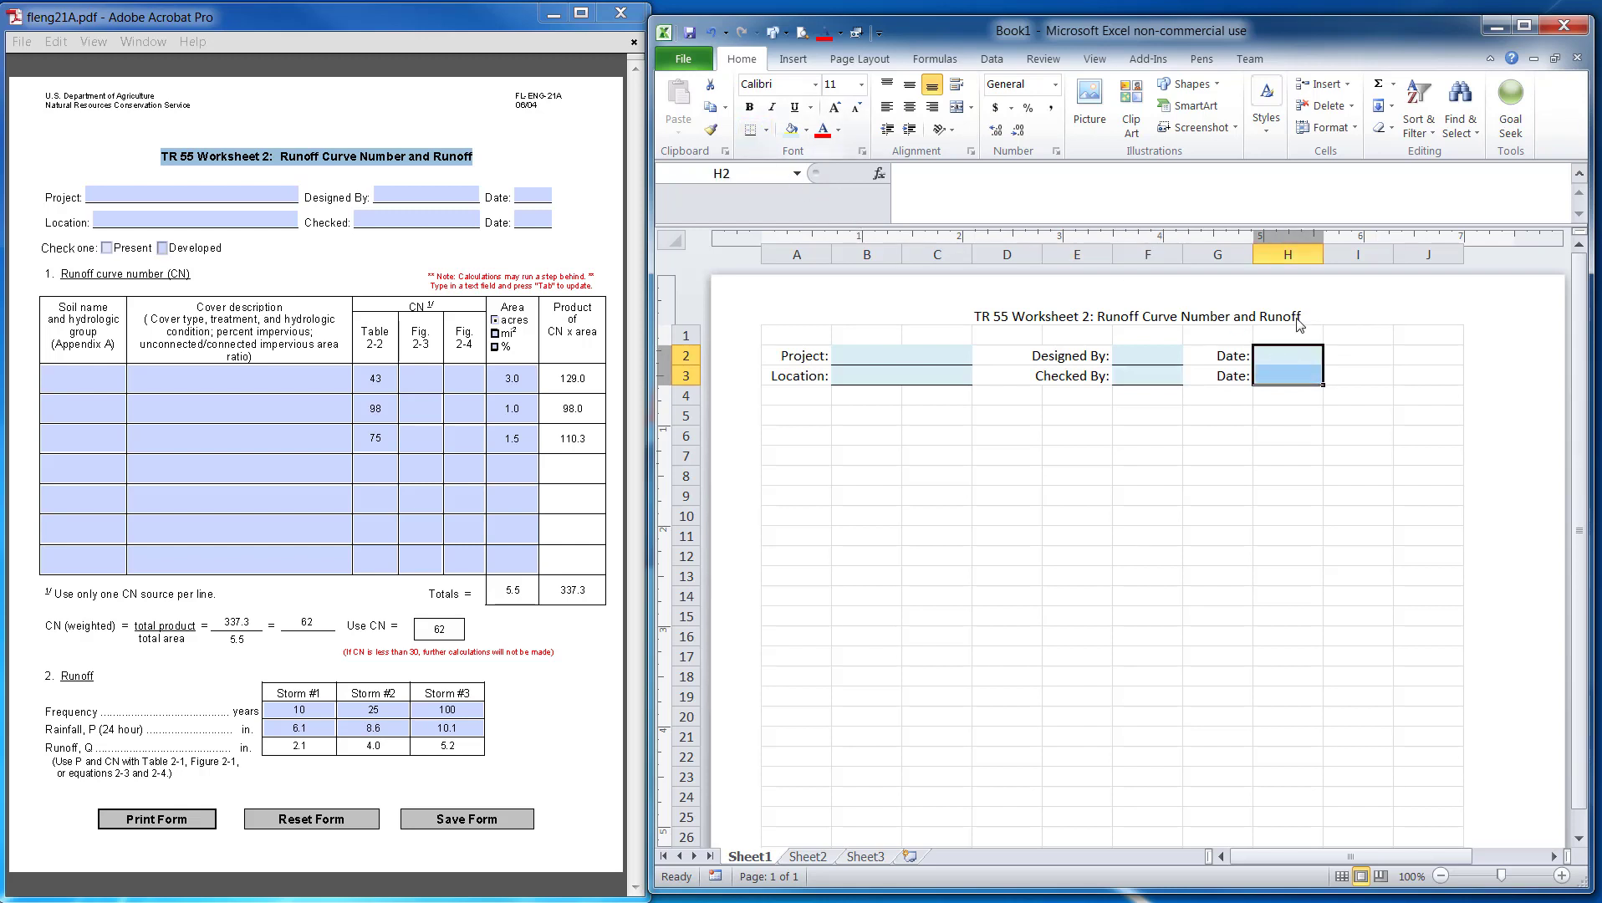
{"action": "left_click", "coordinate": [1294, 357]}
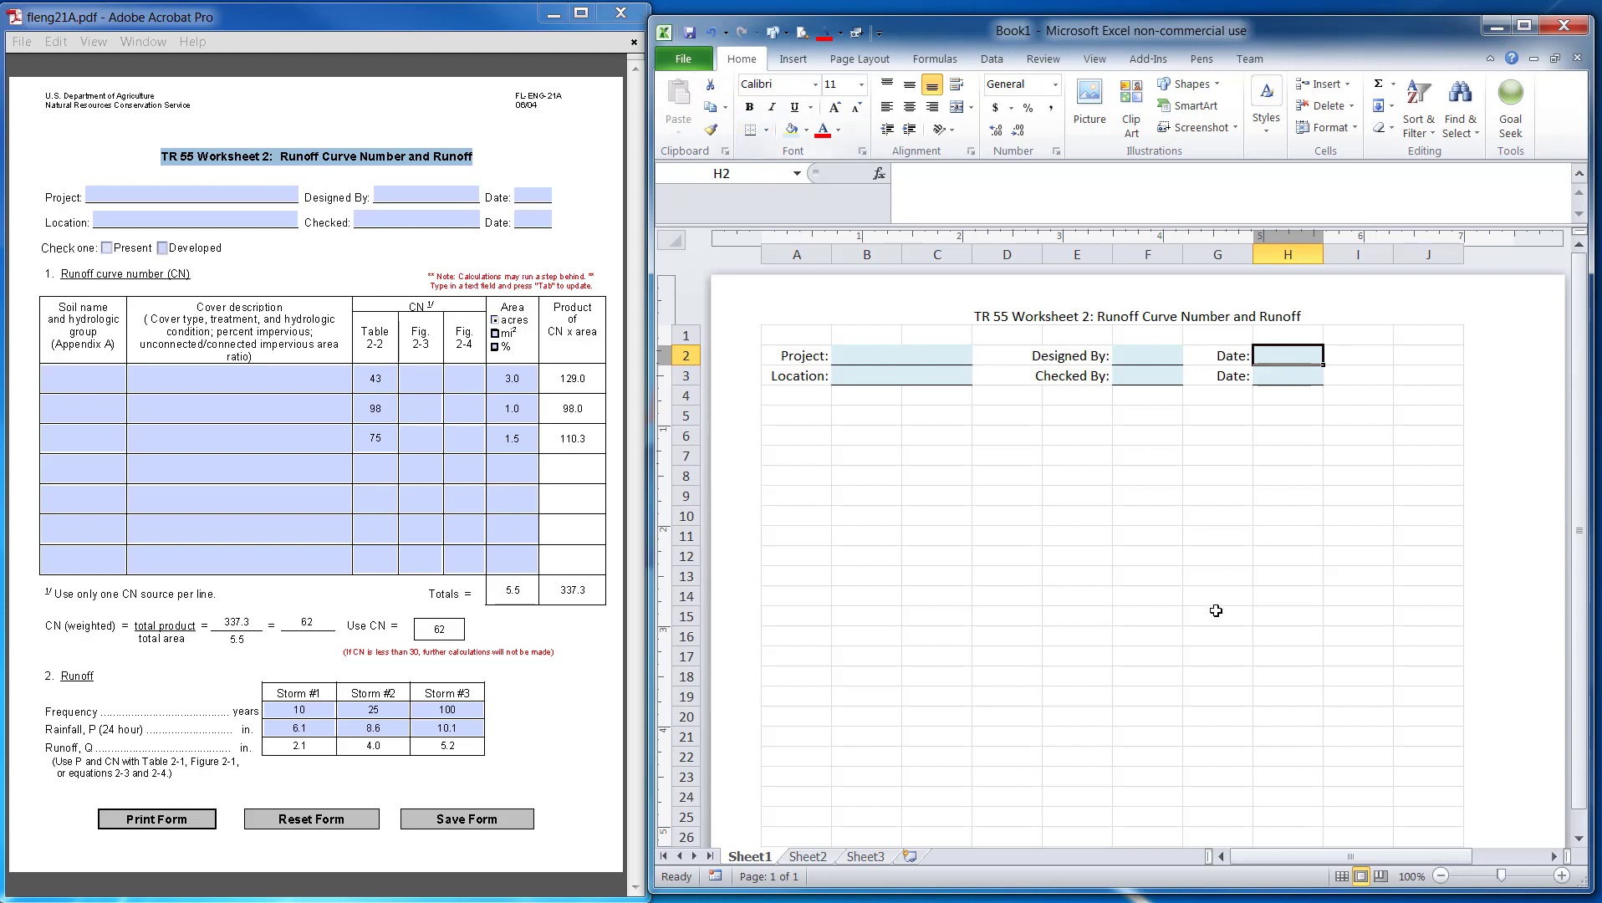
{"action": "left_click", "coordinate": [1190, 581]}
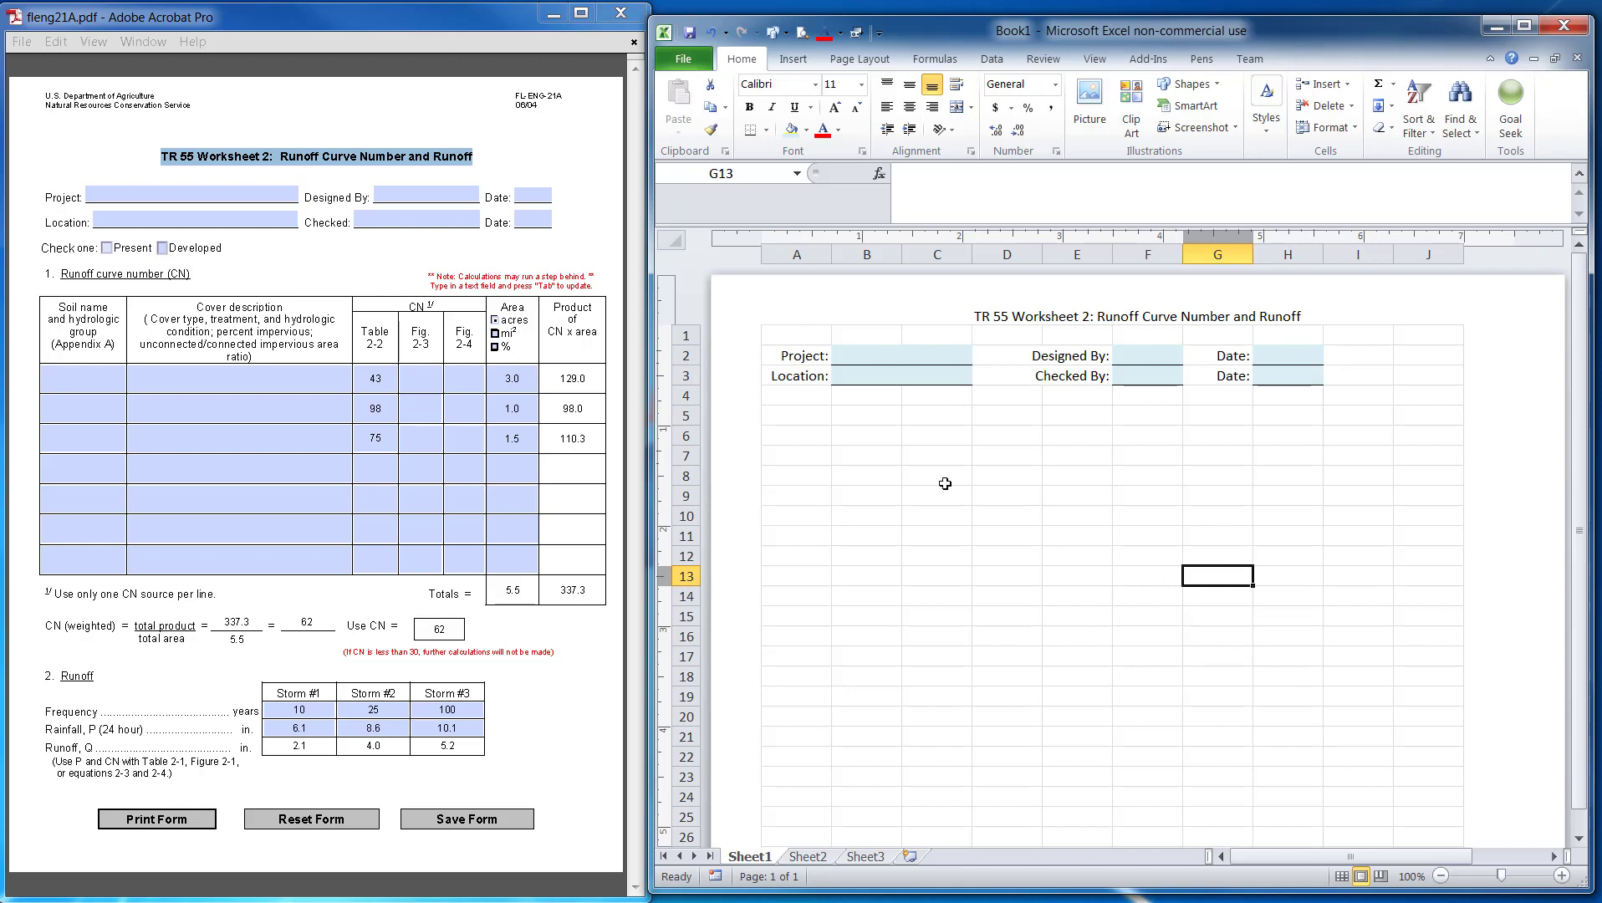
Step: Type Check in A5 and give A7 a bottom border as a check box
{"action": "left_click", "coordinate": [805, 409]}
{"action": "type", "text": "Check"}
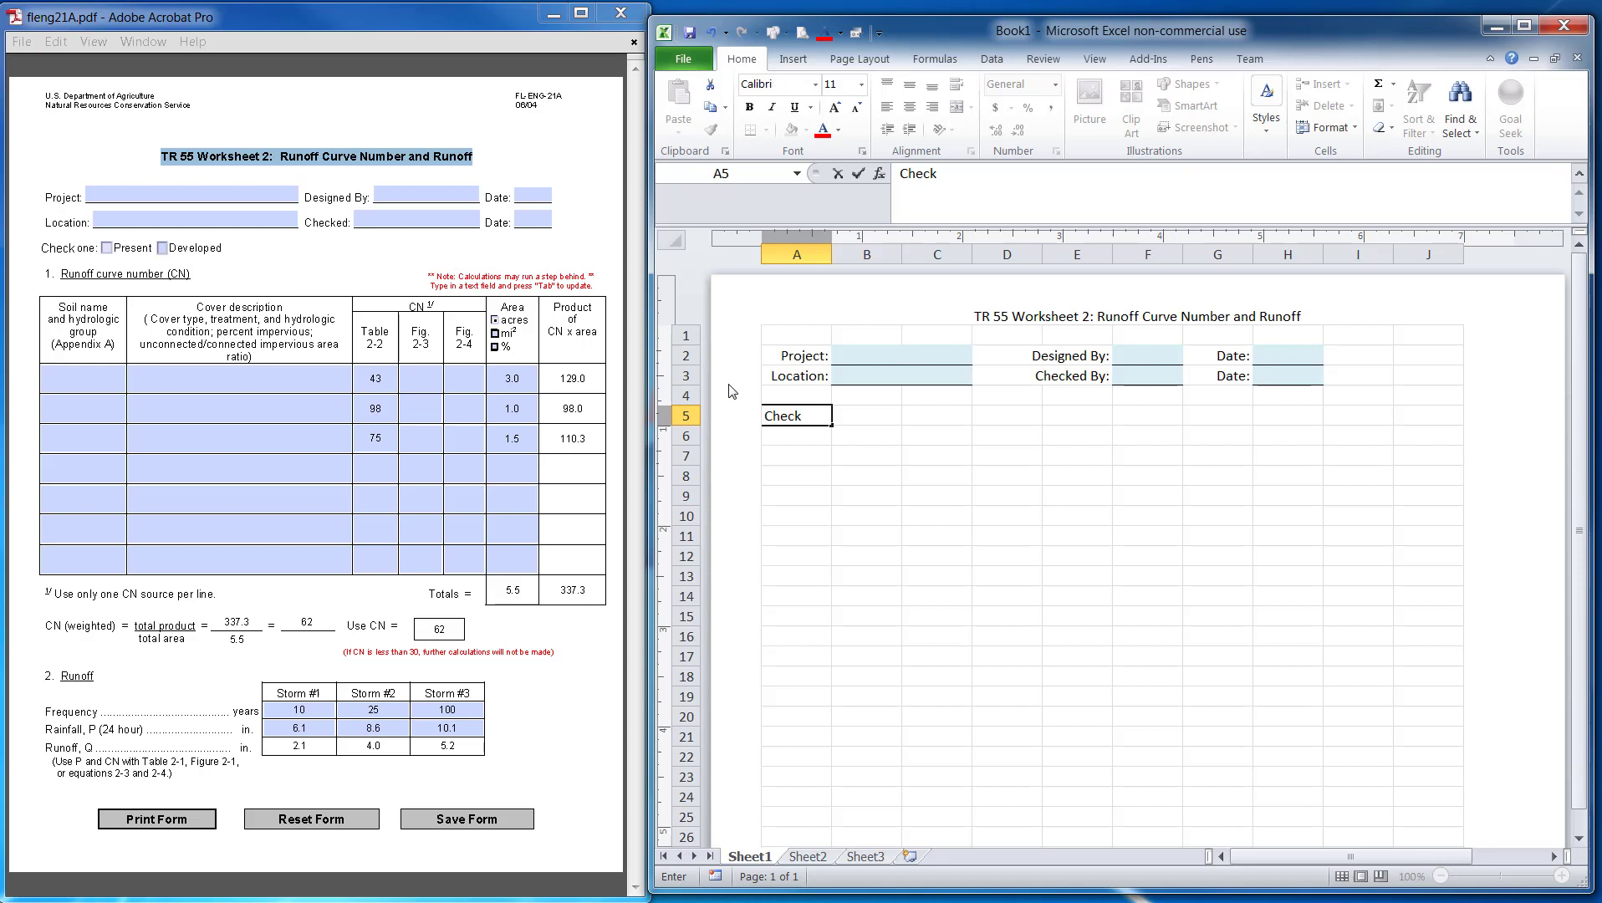
{"action": "left_click", "coordinate": [816, 435]}
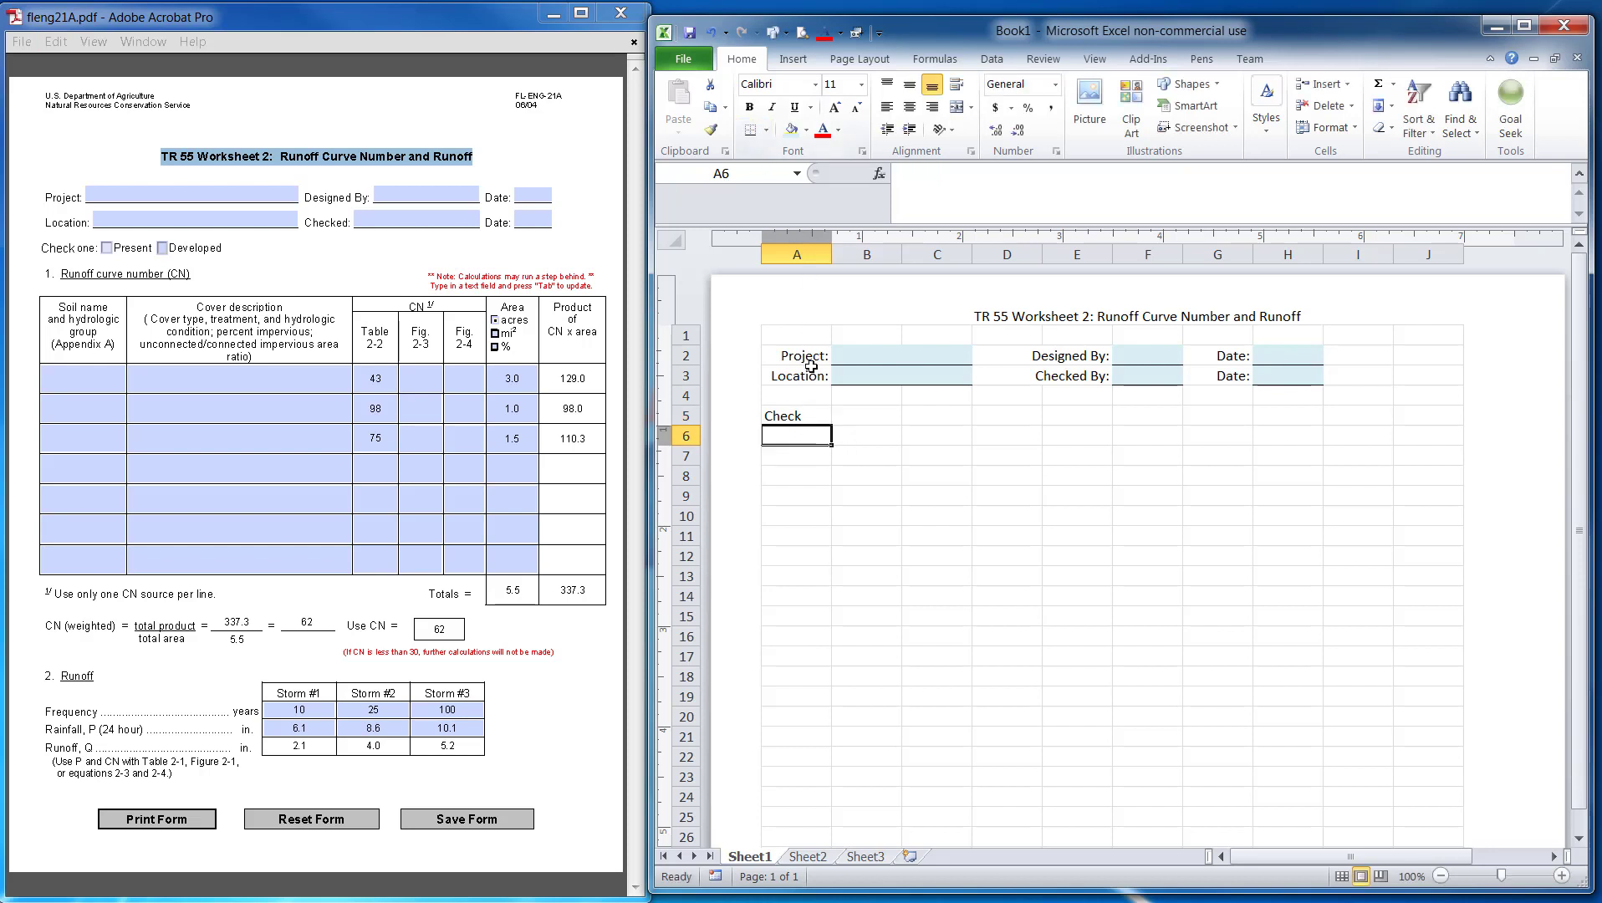
{"action": "left_click", "coordinate": [800, 455]}
{"action": "left_click", "coordinate": [751, 132]}
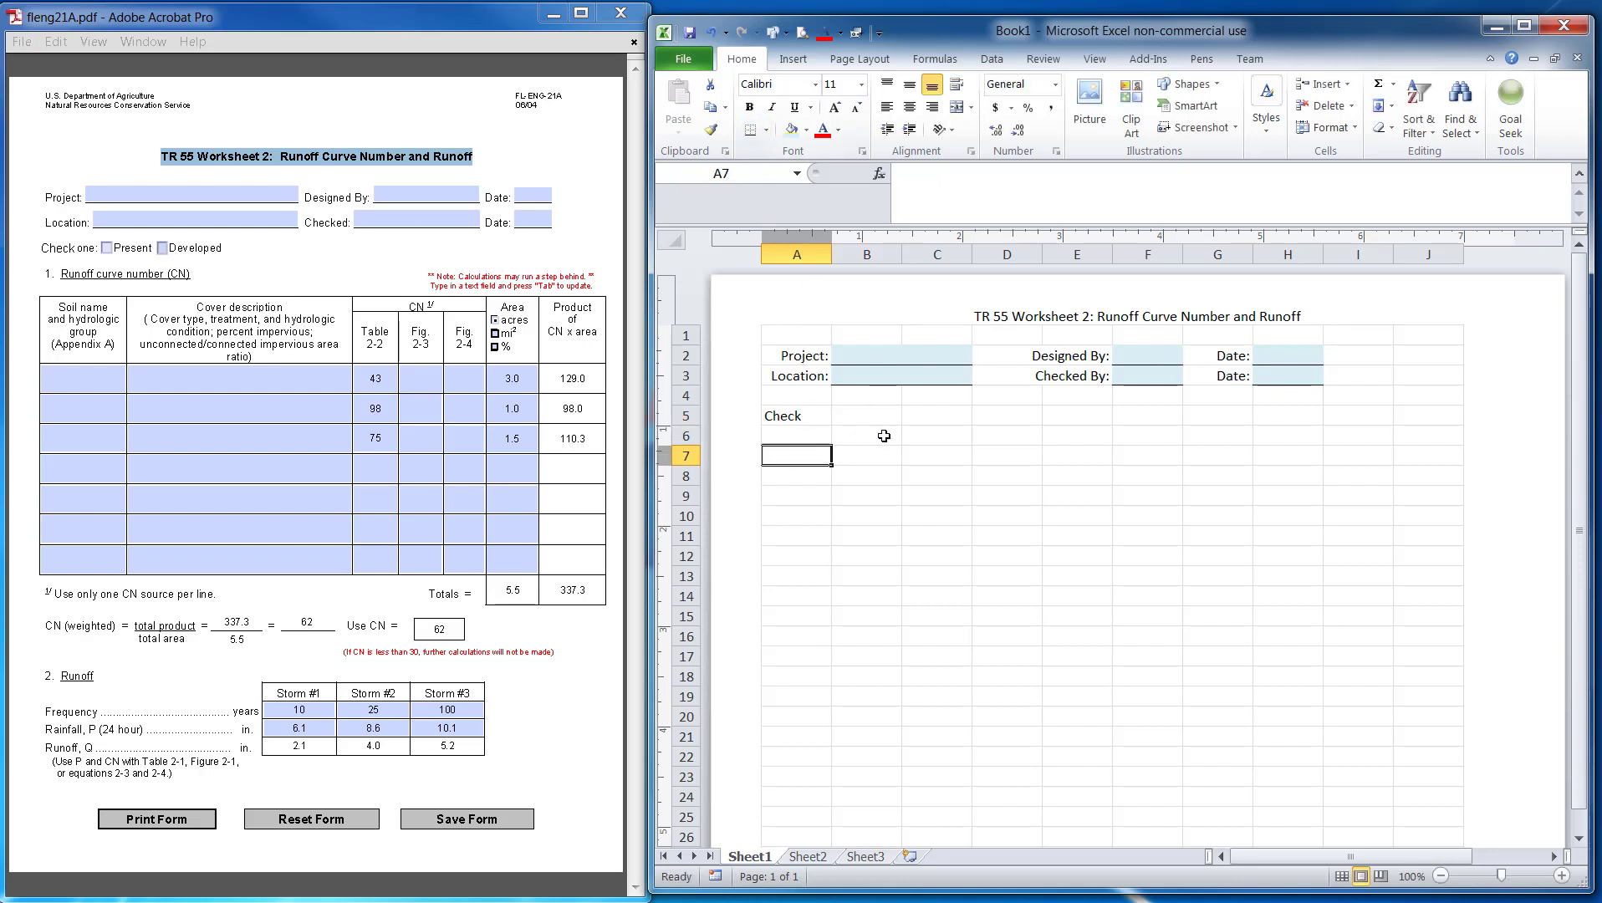
Step: Label the options Pre-Development in B6 and Post-Development in B7
{"action": "left_click", "coordinate": [879, 432]}
{"action": "type", "text": "Pre-Development"}
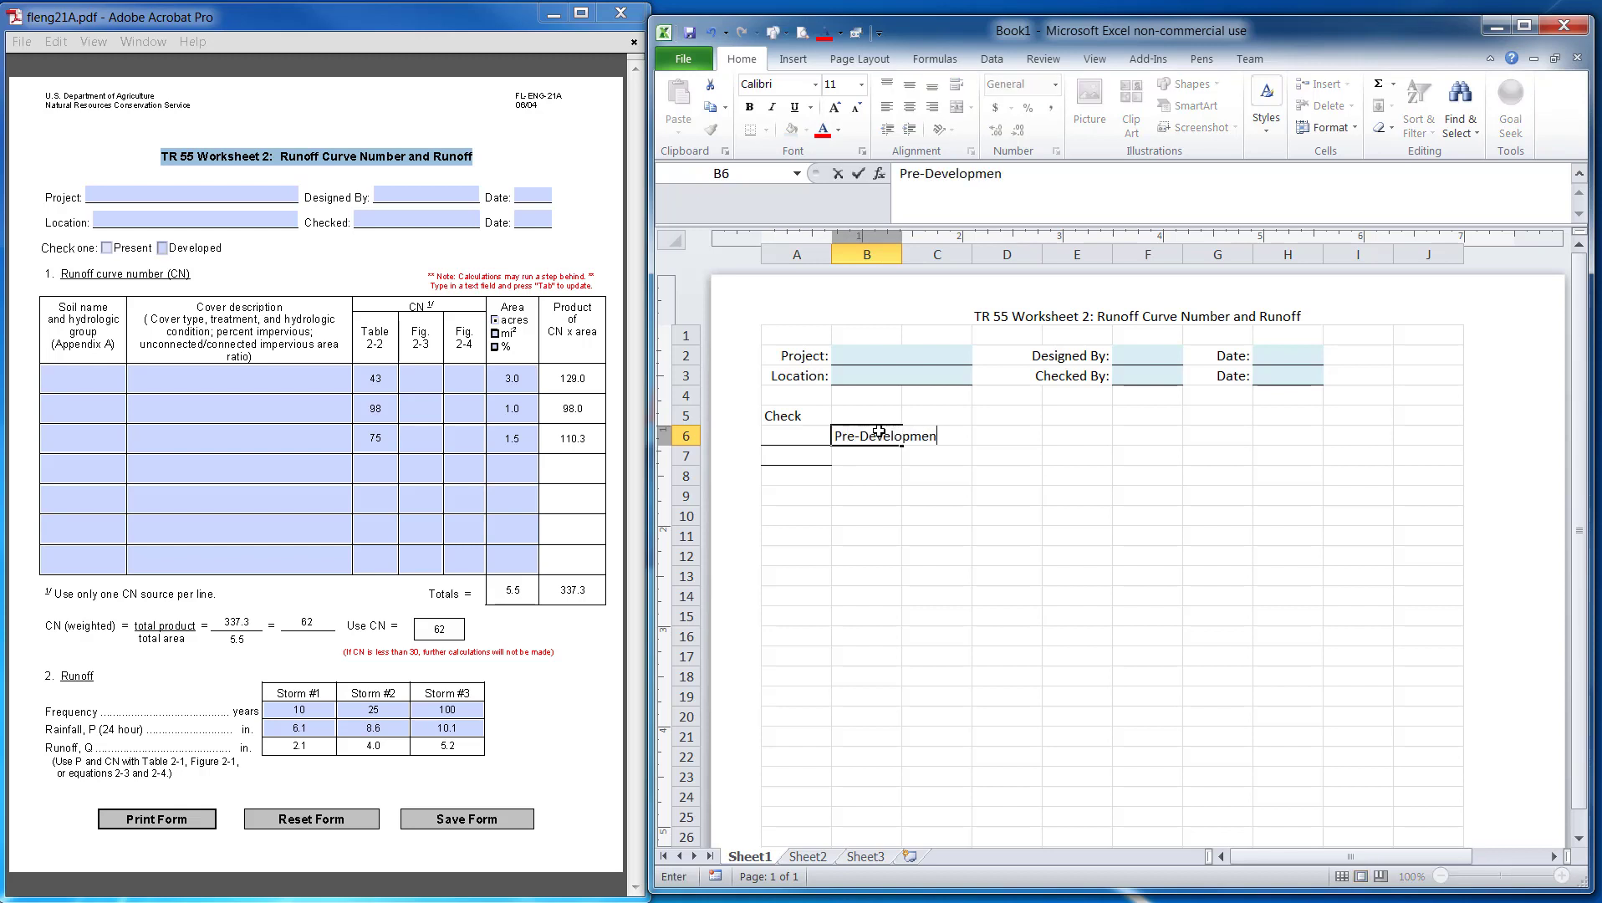
{"action": "key", "text": "Return"}
{"action": "type", "text": "Post-Development"}
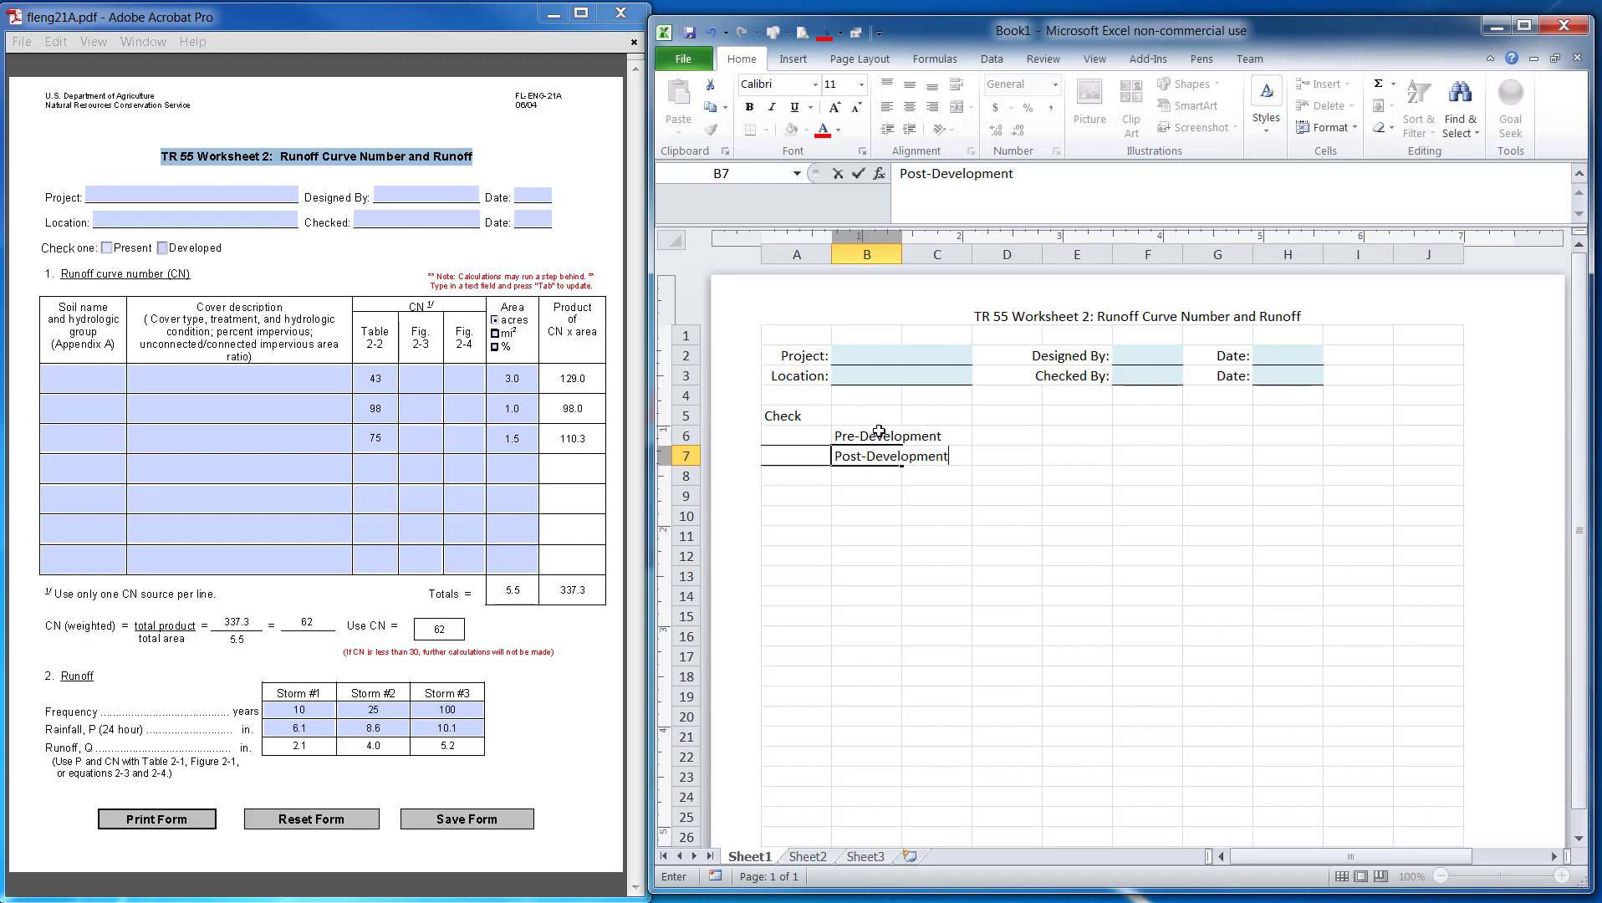
{"action": "left_click", "coordinate": [982, 515]}
Step: Mark Pre-Development with an x in A6 and centre A6:A7
{"action": "left_click", "coordinate": [819, 430]}
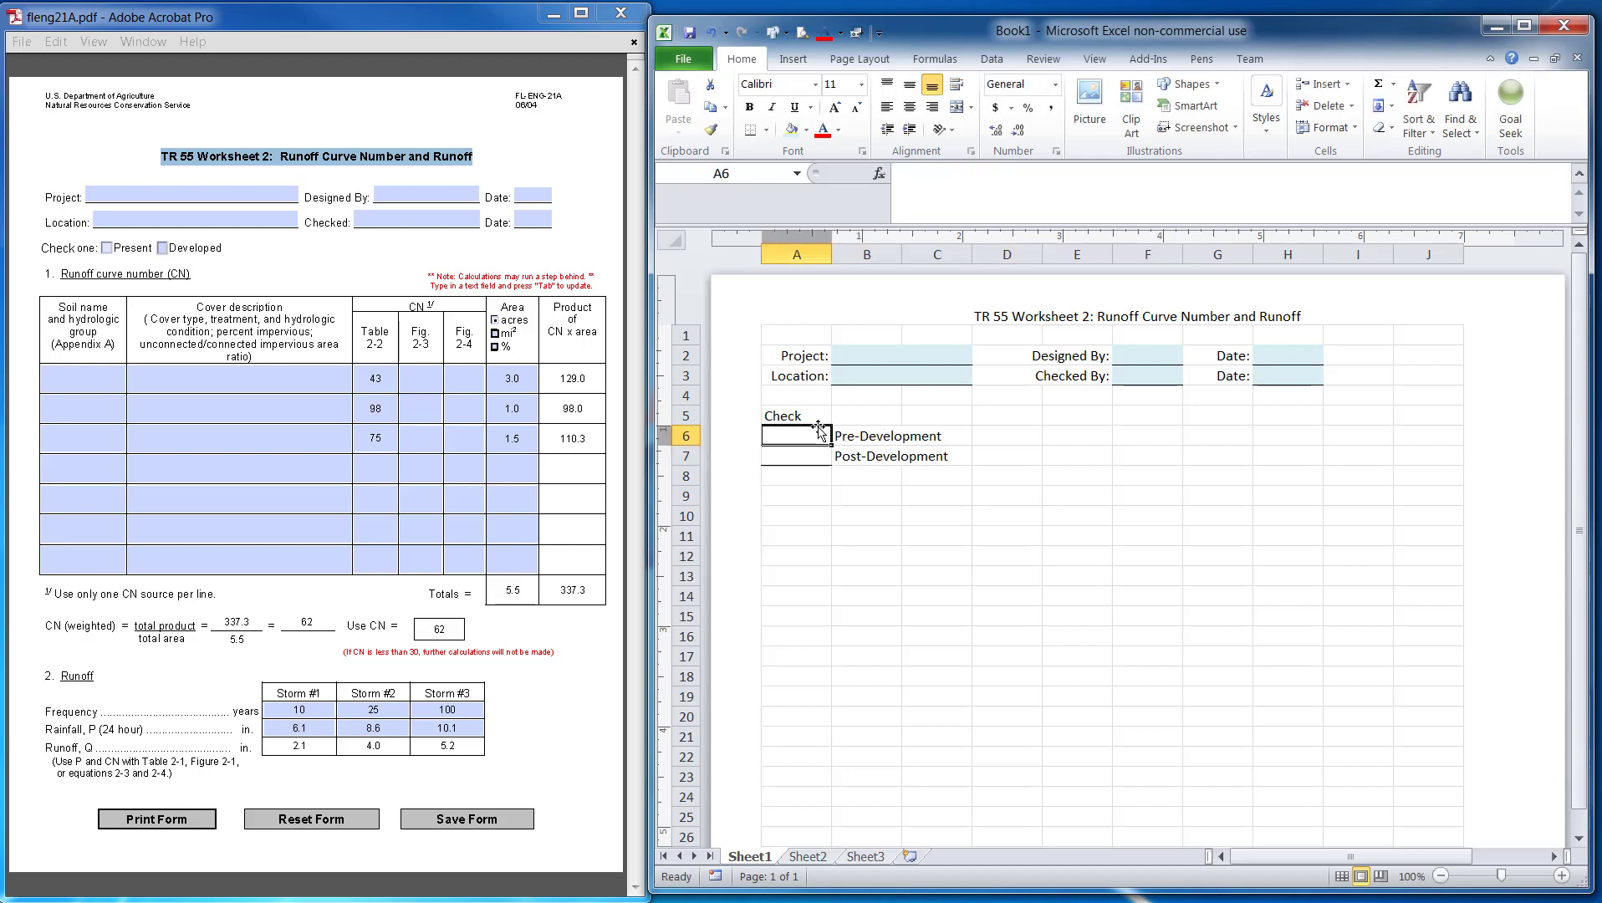
{"action": "type", "text": "x"}
{"action": "left_click", "coordinate": [913, 611]}
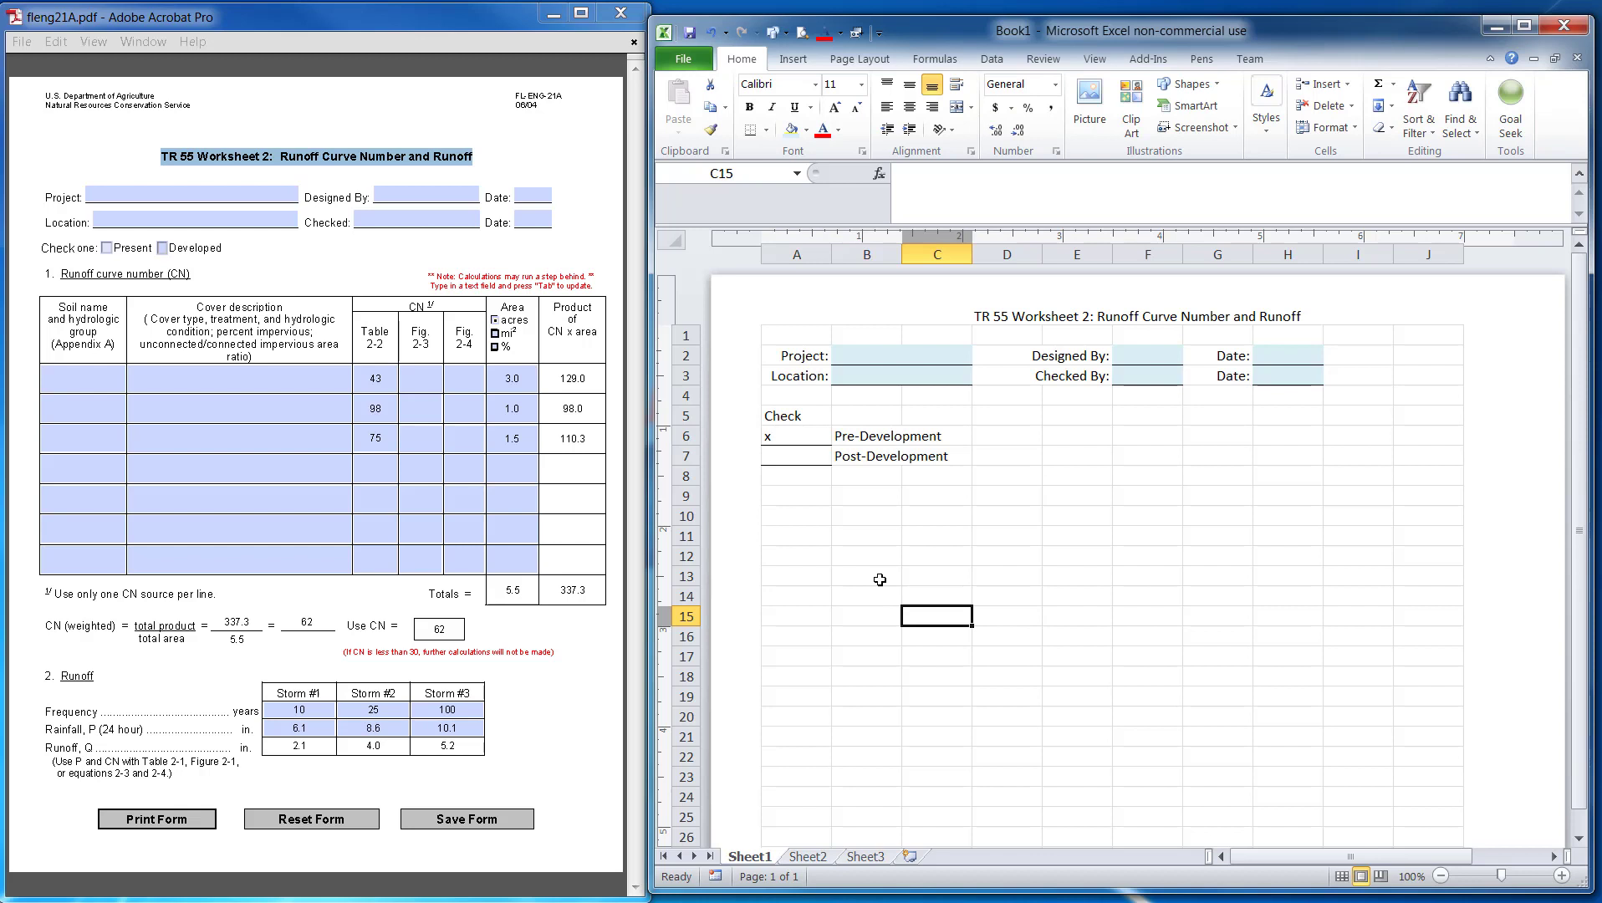
{"action": "left_click", "coordinate": [814, 438]}
{"action": "left_click_drag", "start_coordinate": [823, 462], "coordinate": [821, 444]}
{"action": "left_click", "coordinate": [910, 108]}
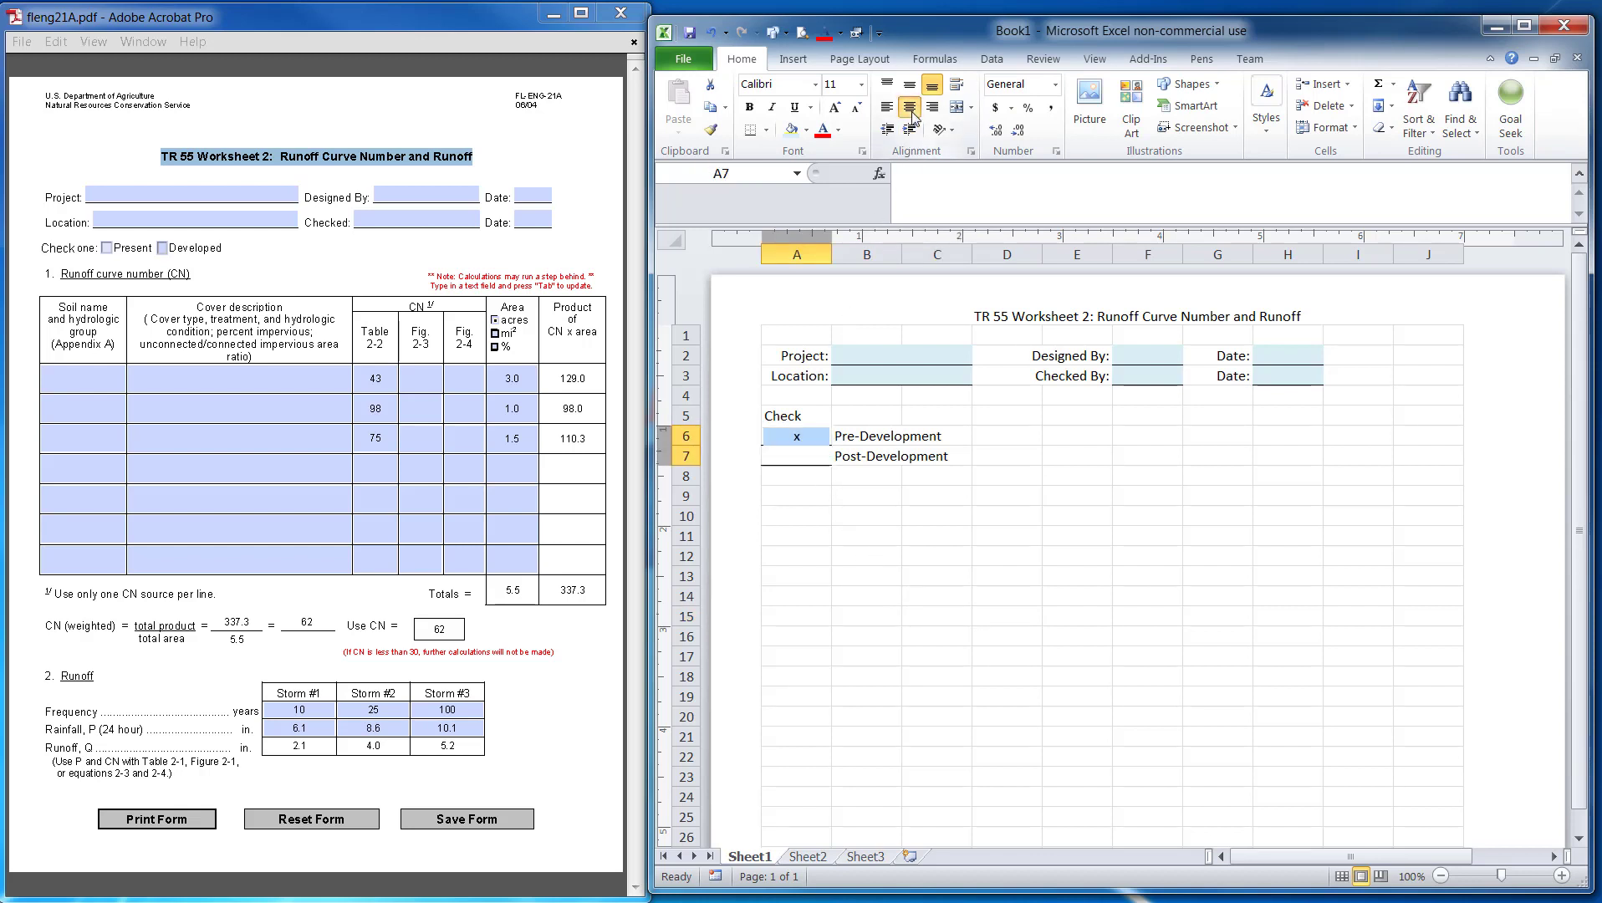
{"action": "left_click", "coordinate": [963, 580]}
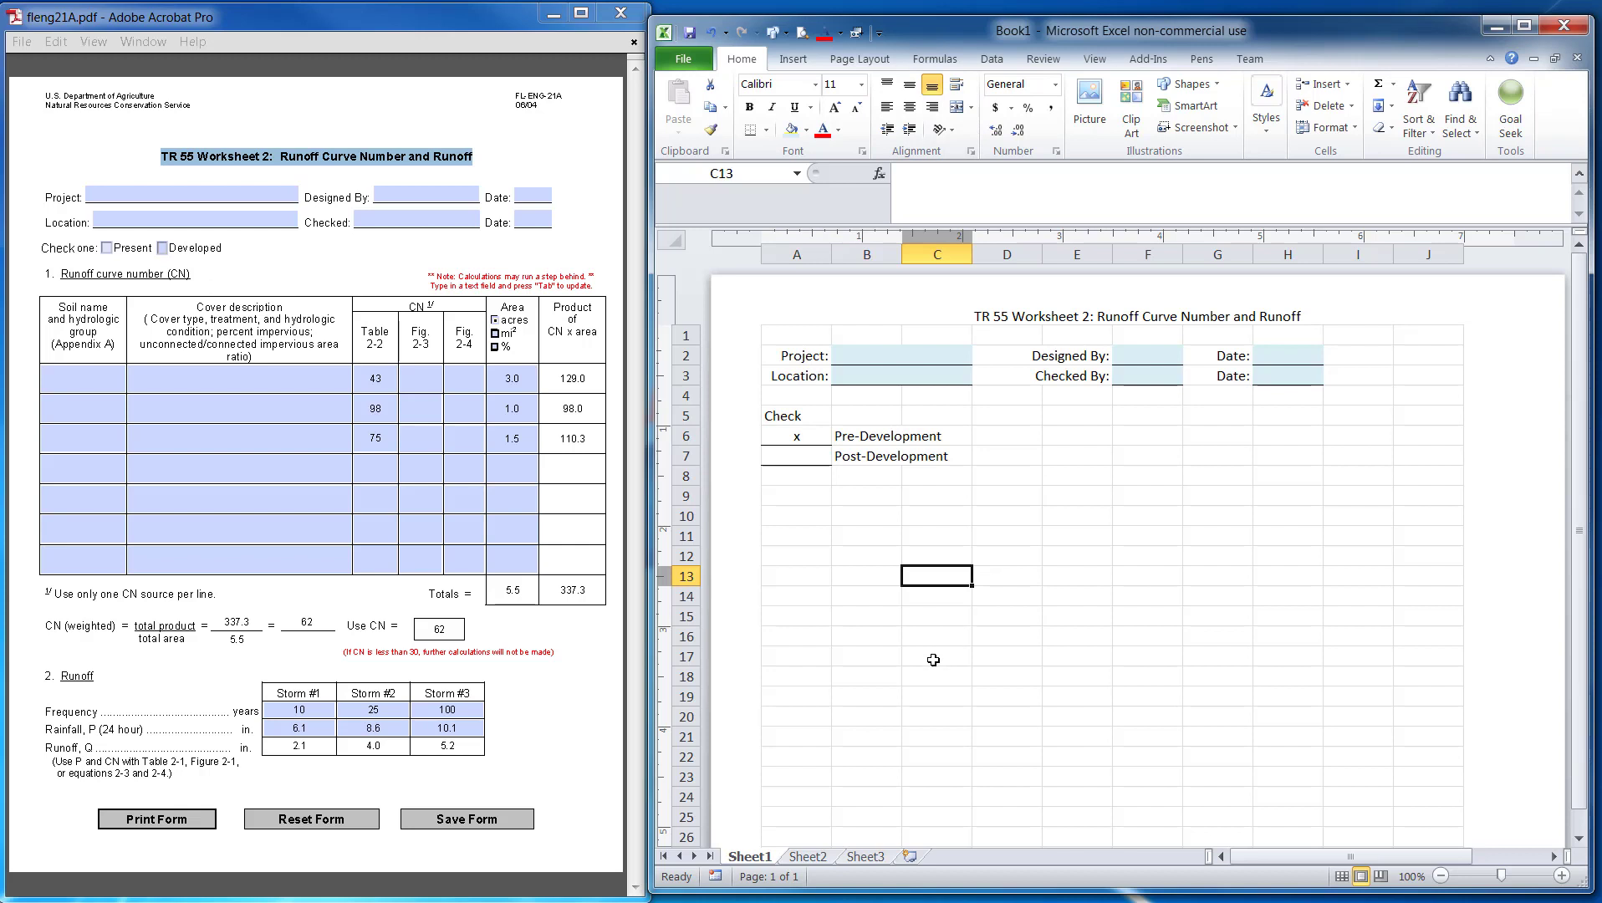
Step: Left-align B2:C3, then enter Class Project in B2 and Apopka in B3
{"action": "left_click_drag", "start_coordinate": [892, 360], "coordinate": [898, 371]}
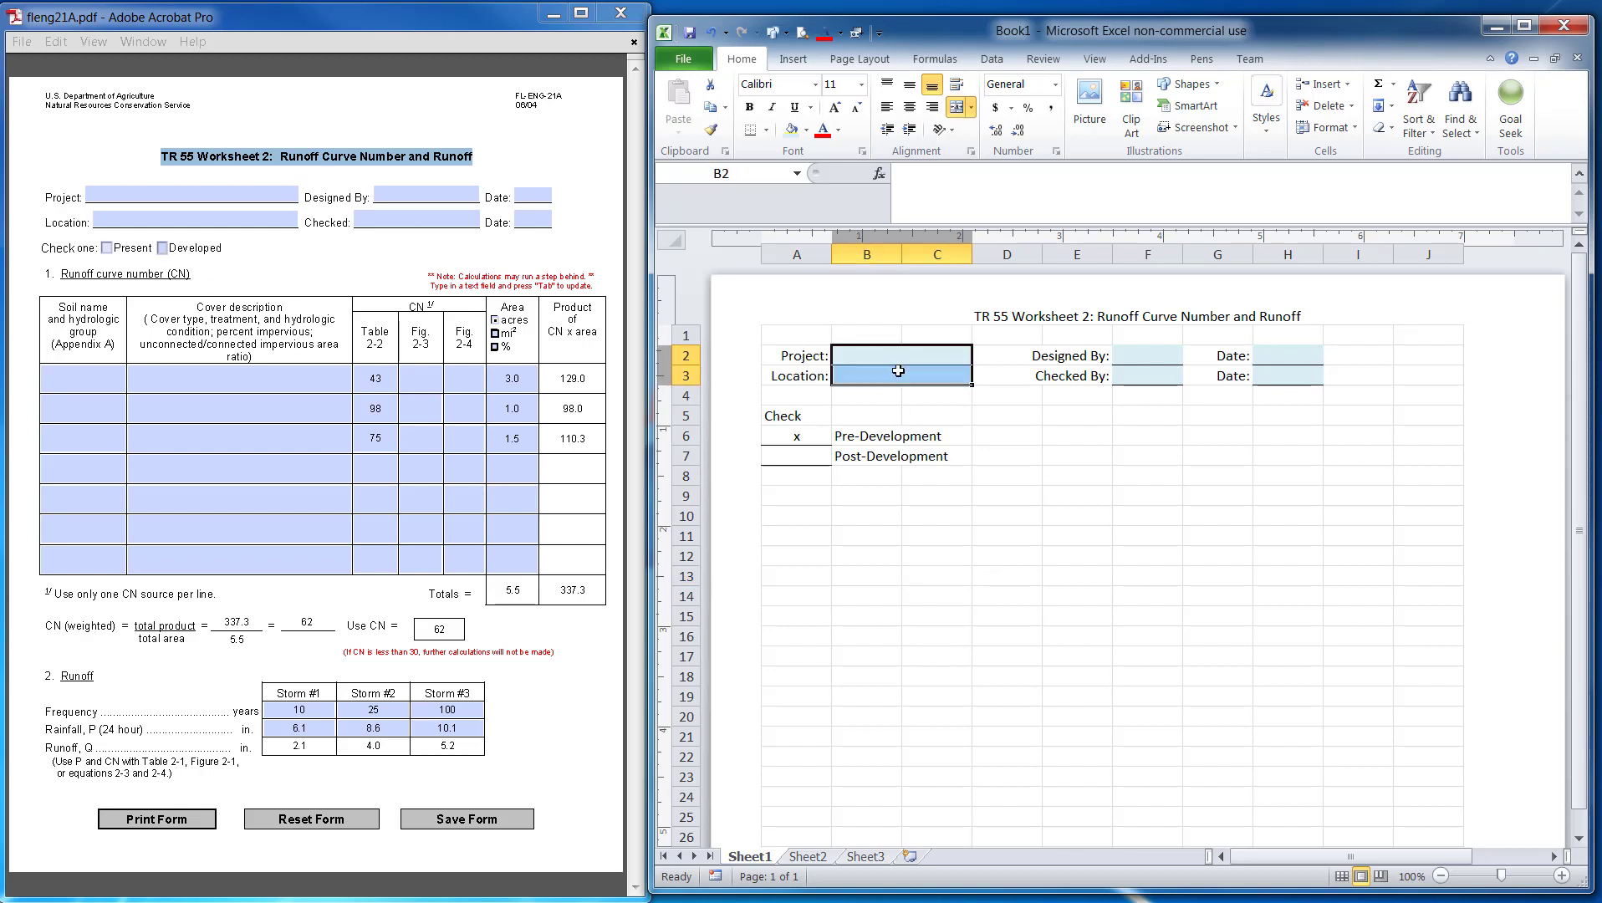
{"action": "left_click", "coordinate": [887, 107]}
{"action": "left_click", "coordinate": [885, 353]}
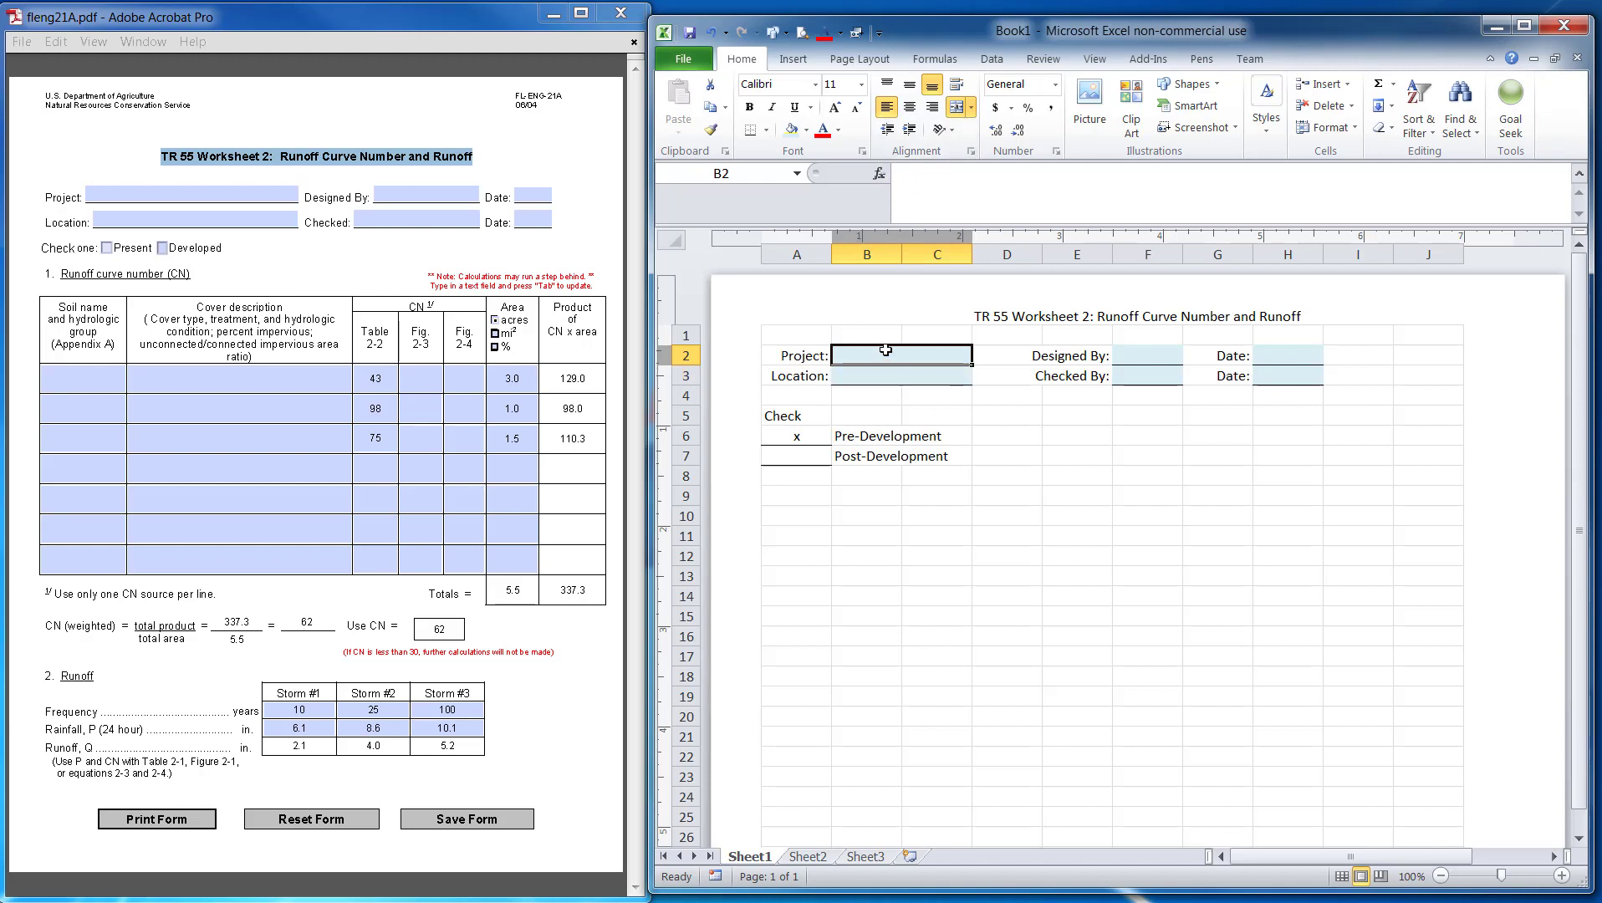
{"action": "type", "text": "Class Project"}
{"action": "key", "text": "Return"}
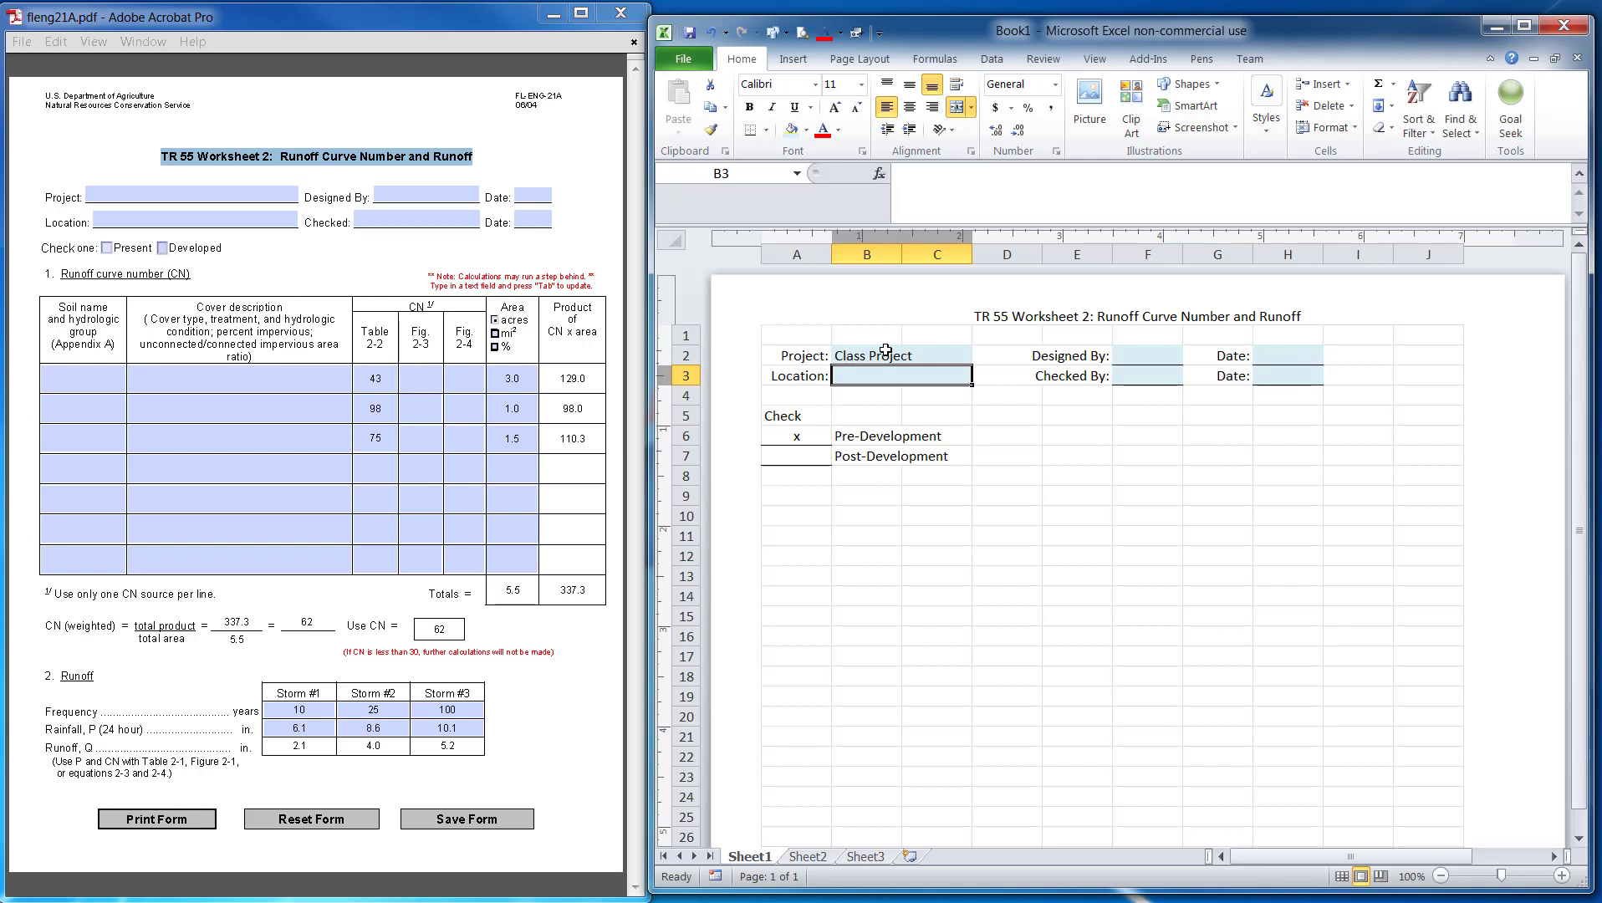
{"action": "type", "text": "Apo"}
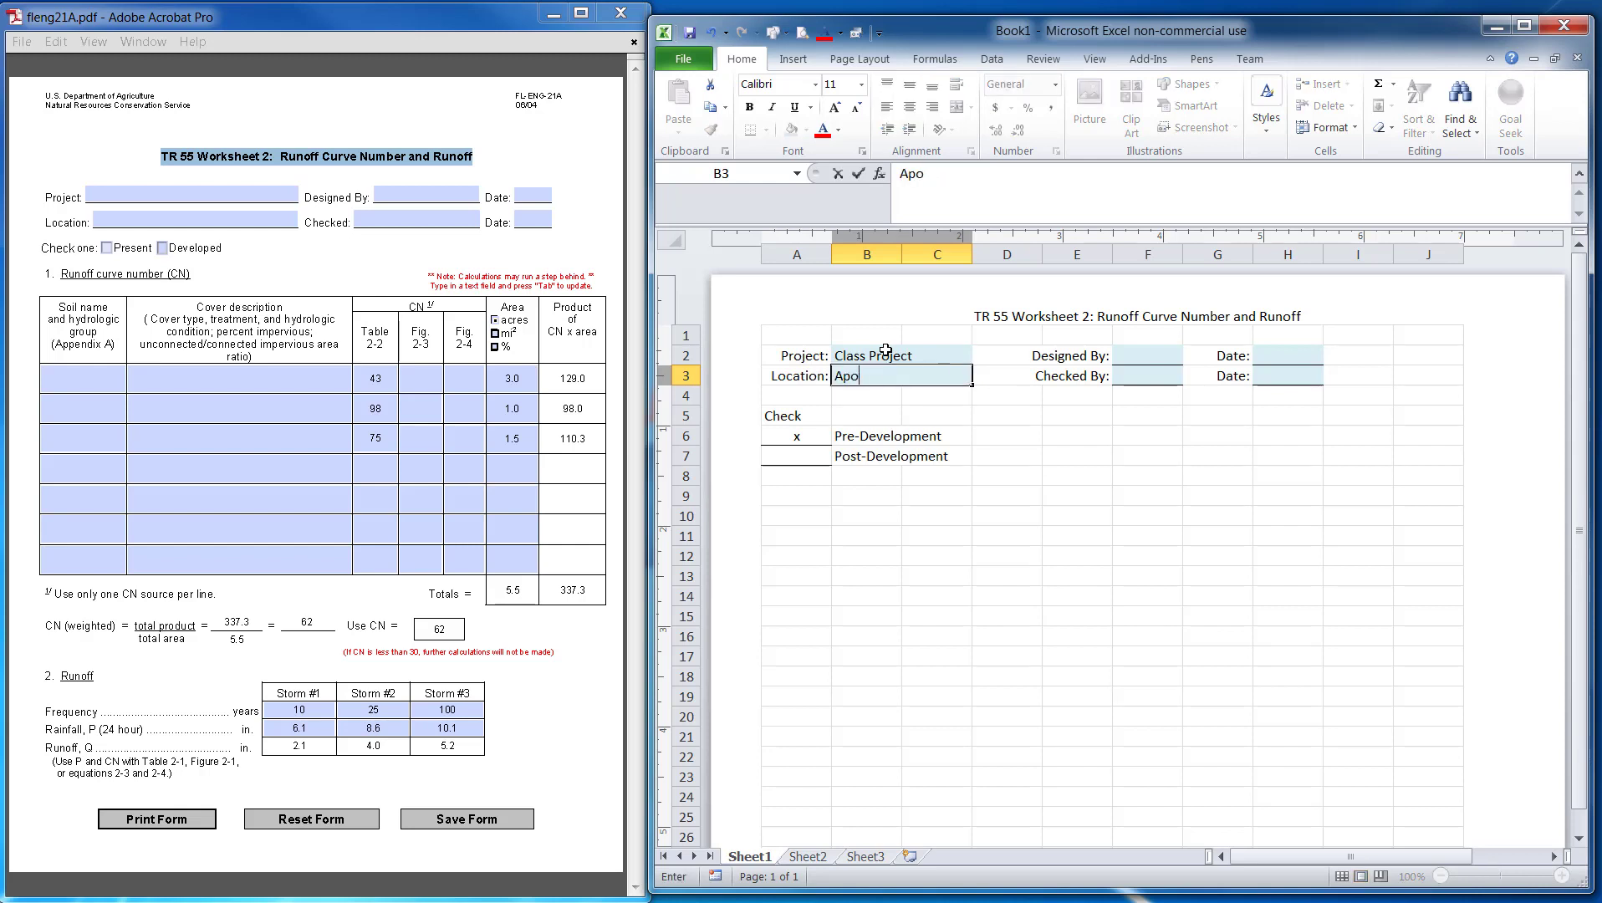
{"action": "type", "text": "kaka"}
{"action": "left_click", "coordinate": [992, 428]}
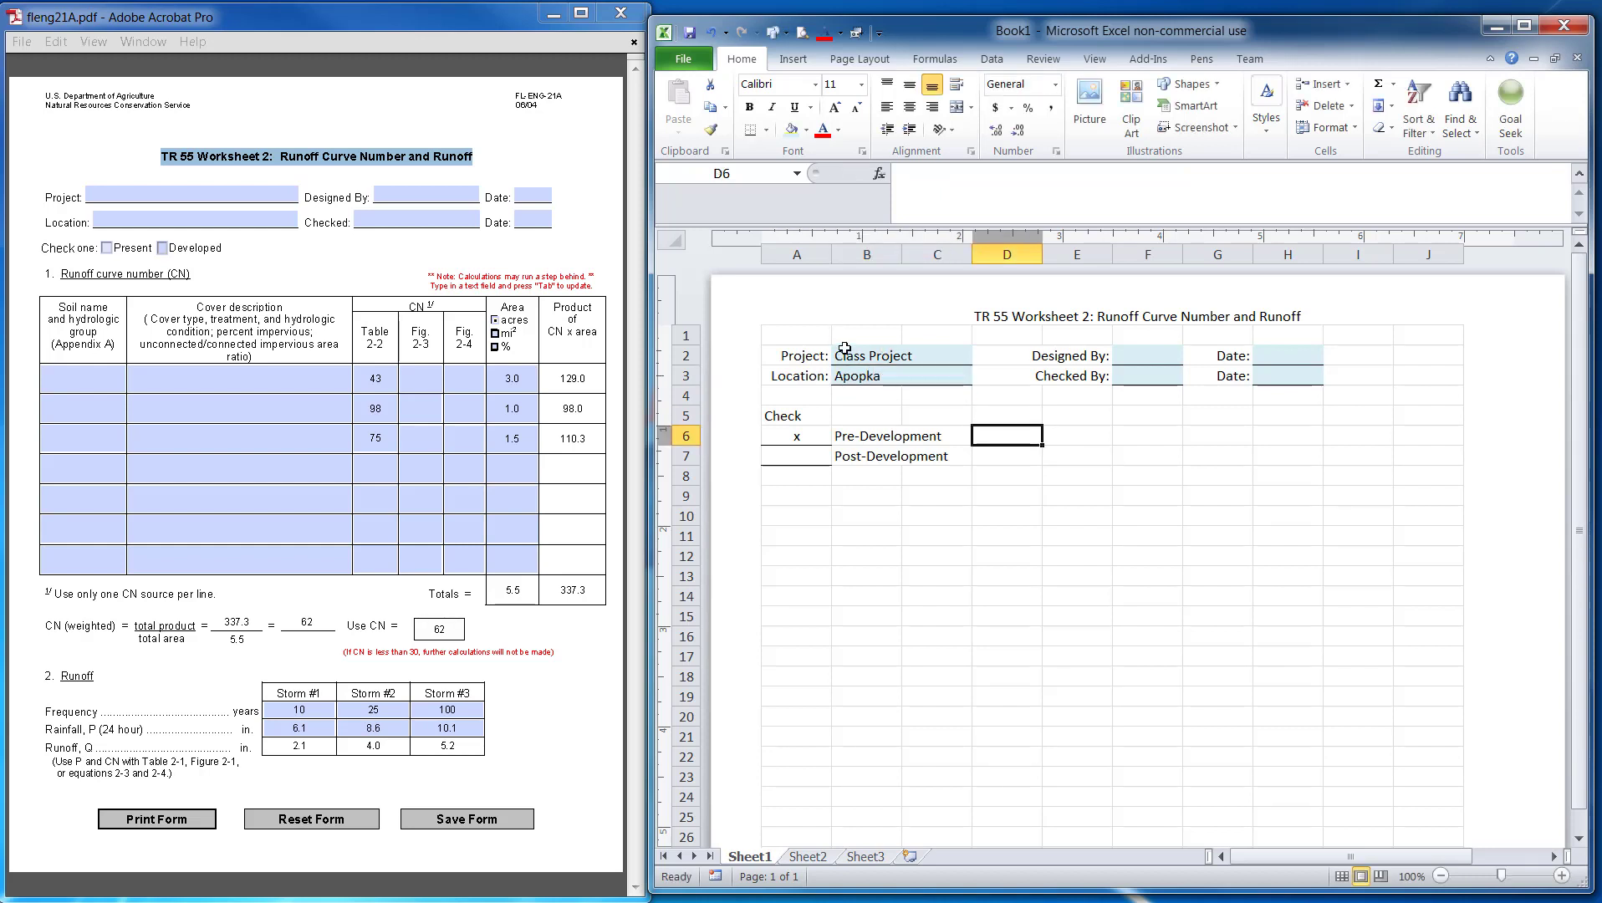
Step: Apply a Bottom Double Border to A8:J8 to close off the header block
{"action": "left_click", "coordinate": [884, 359]}
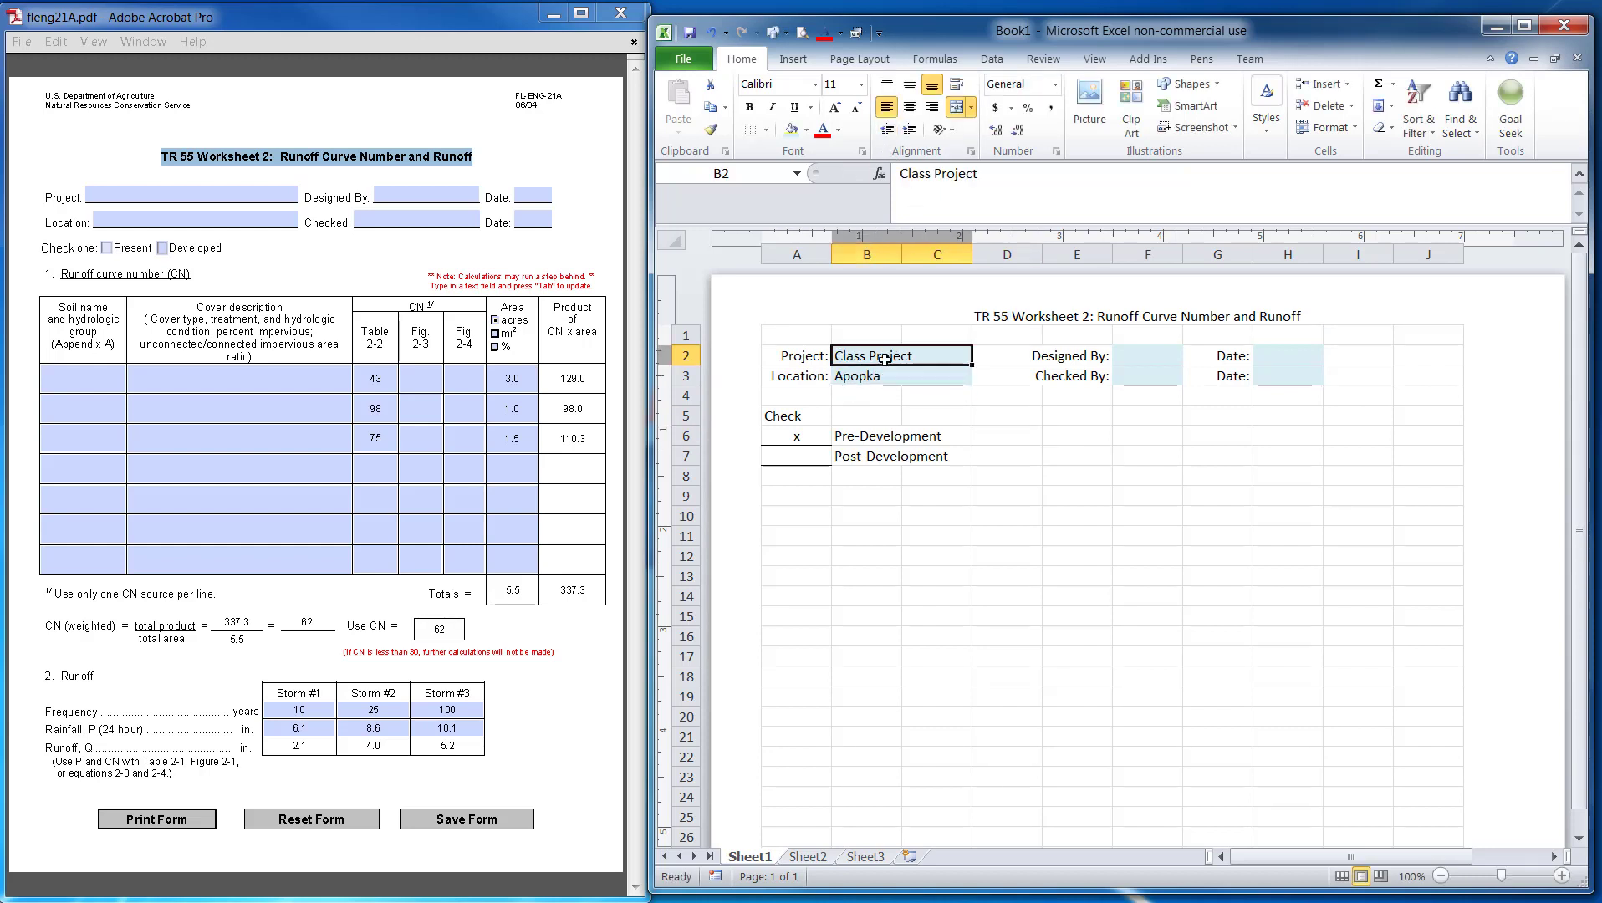
{"action": "left_click", "coordinate": [867, 520]}
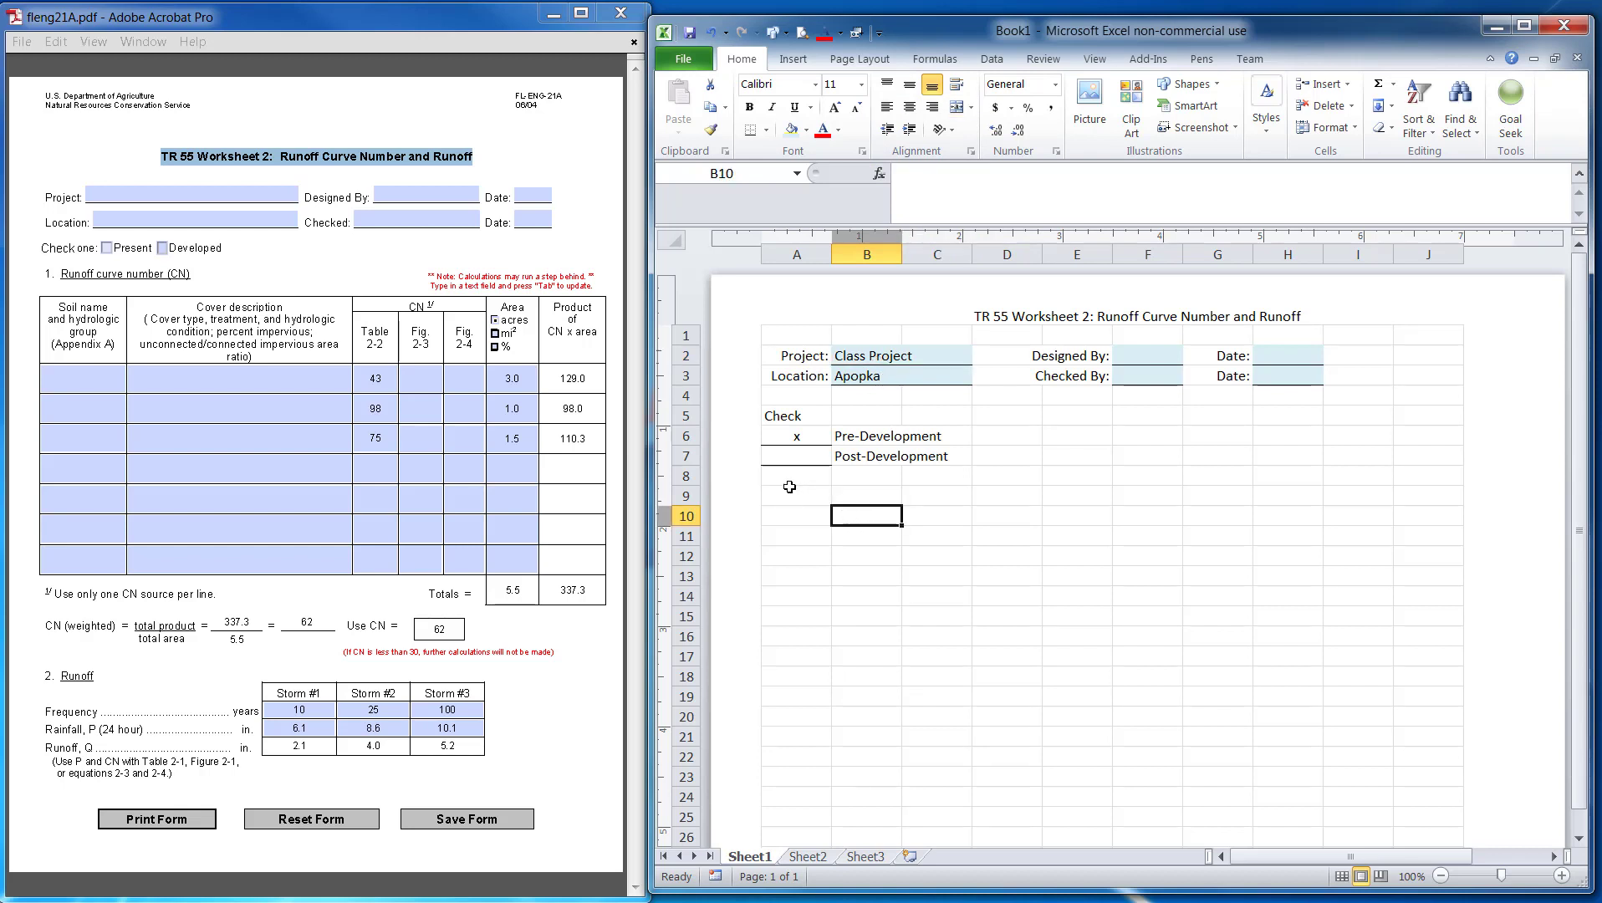
{"action": "left_click_drag", "start_coordinate": [783, 479], "coordinate": [1421, 478]}
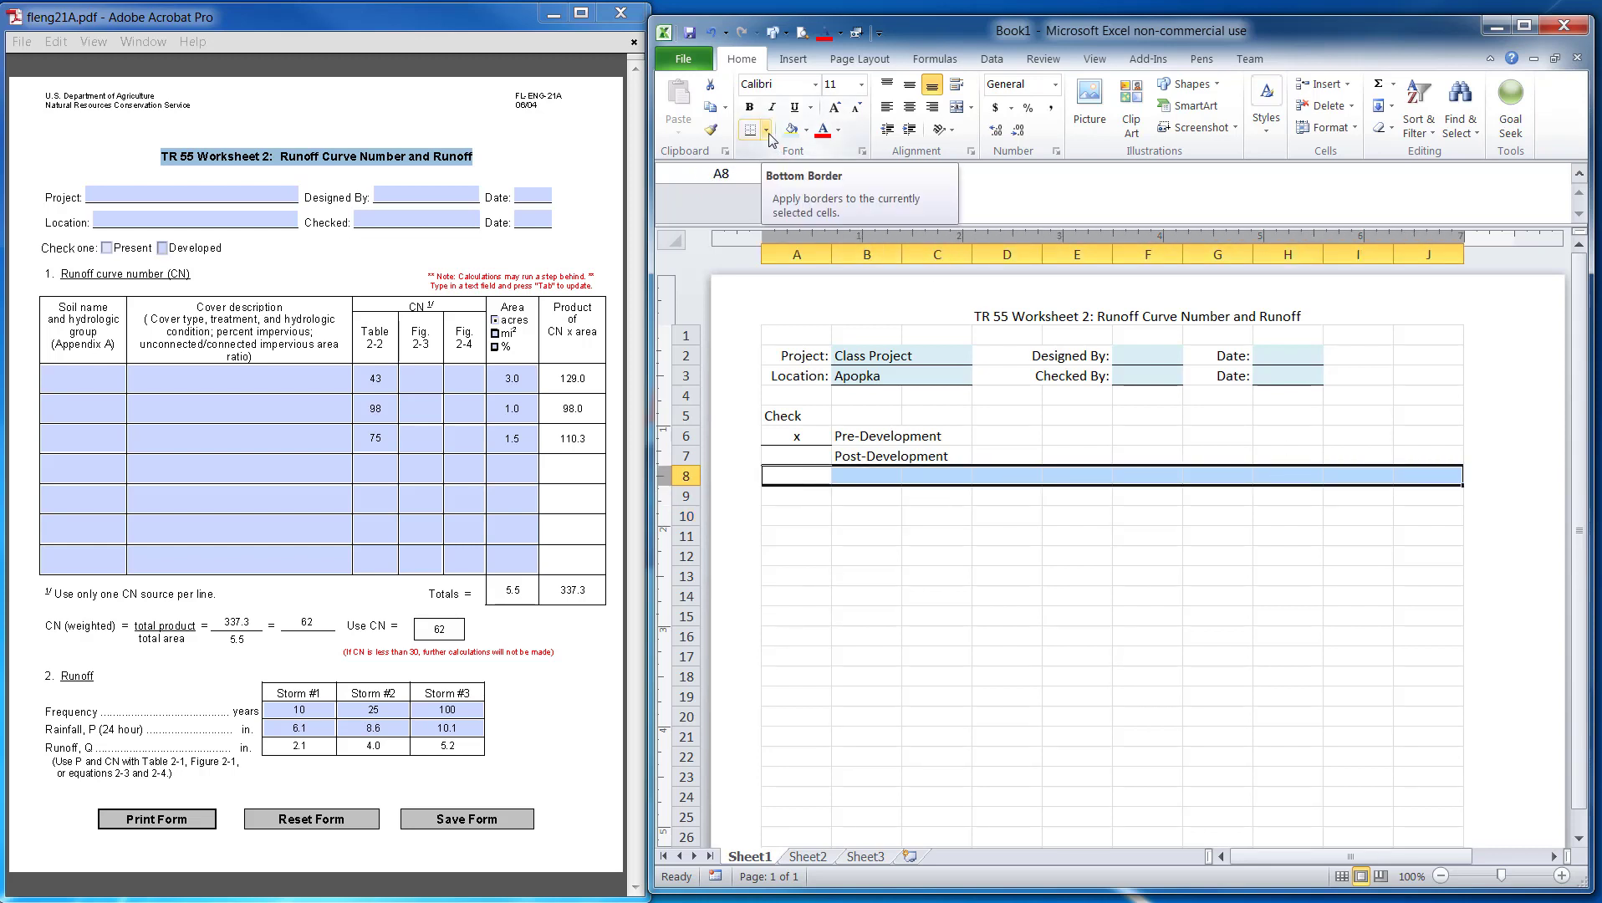
{"action": "left_click", "coordinate": [766, 132]}
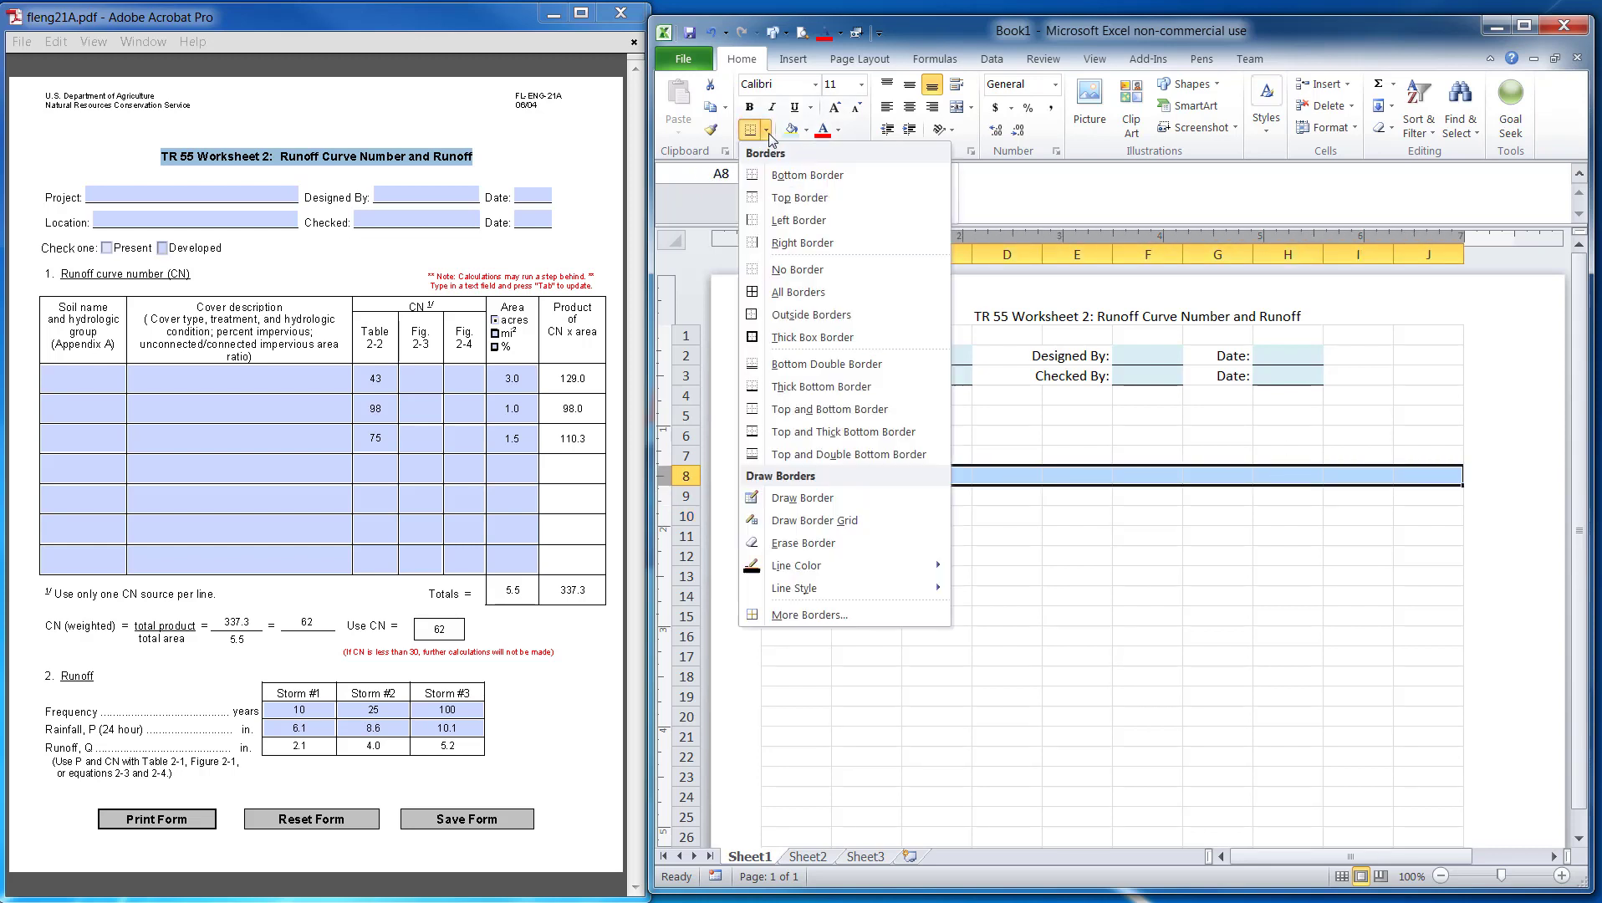
{"action": "left_click", "coordinate": [830, 363]}
{"action": "left_click", "coordinate": [974, 553]}
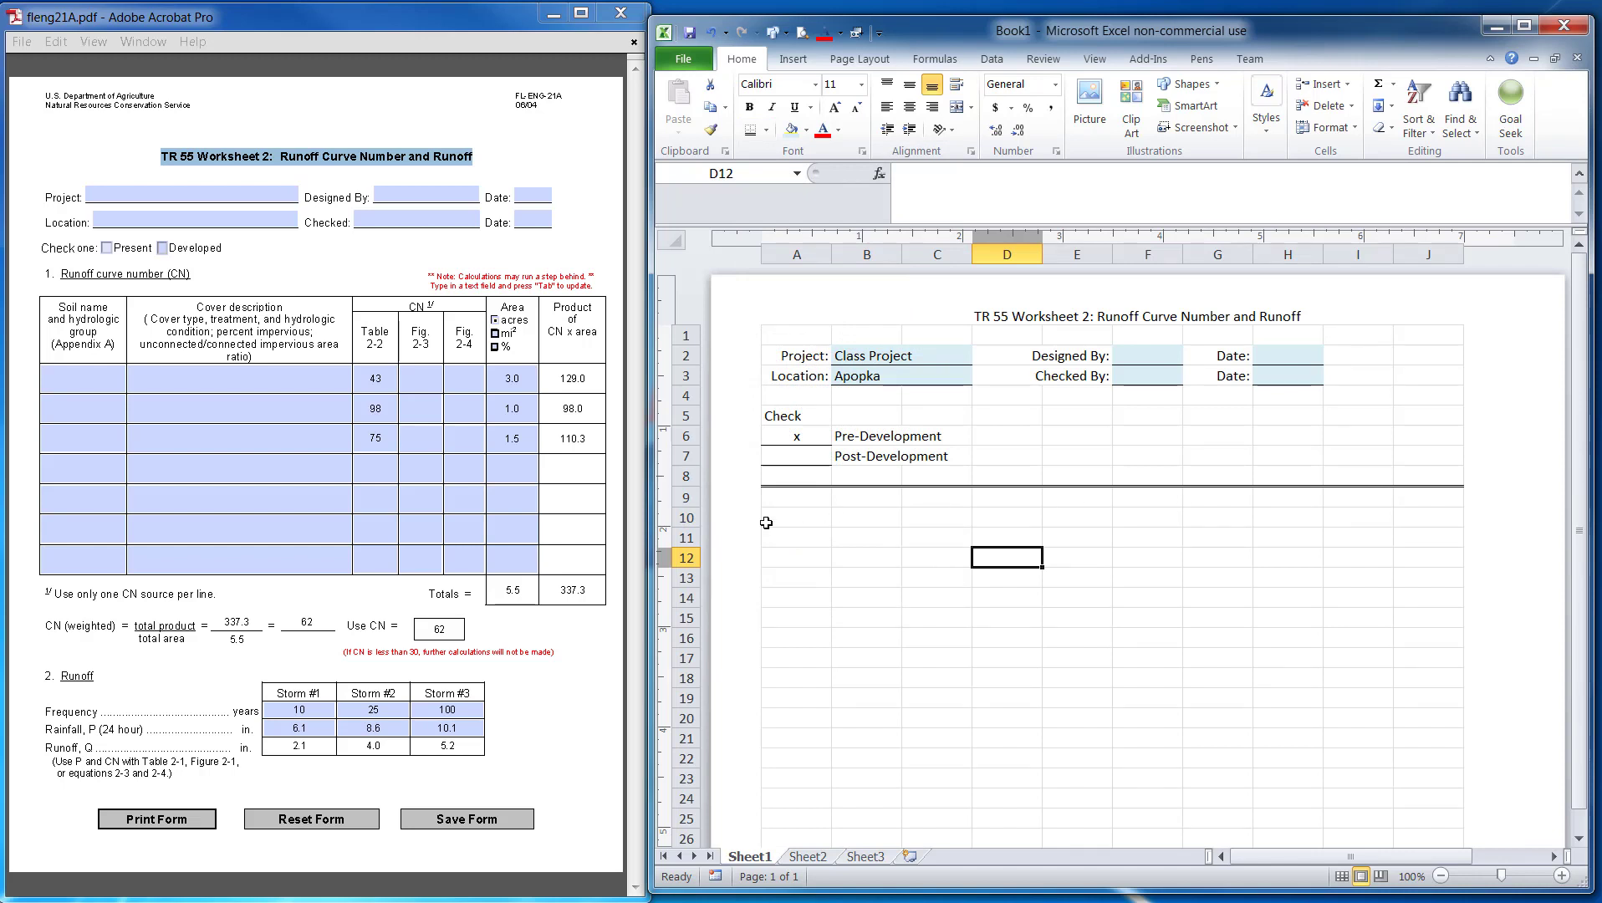
{"action": "left_click", "coordinate": [794, 518]}
{"action": "type", "text": "Runo"}
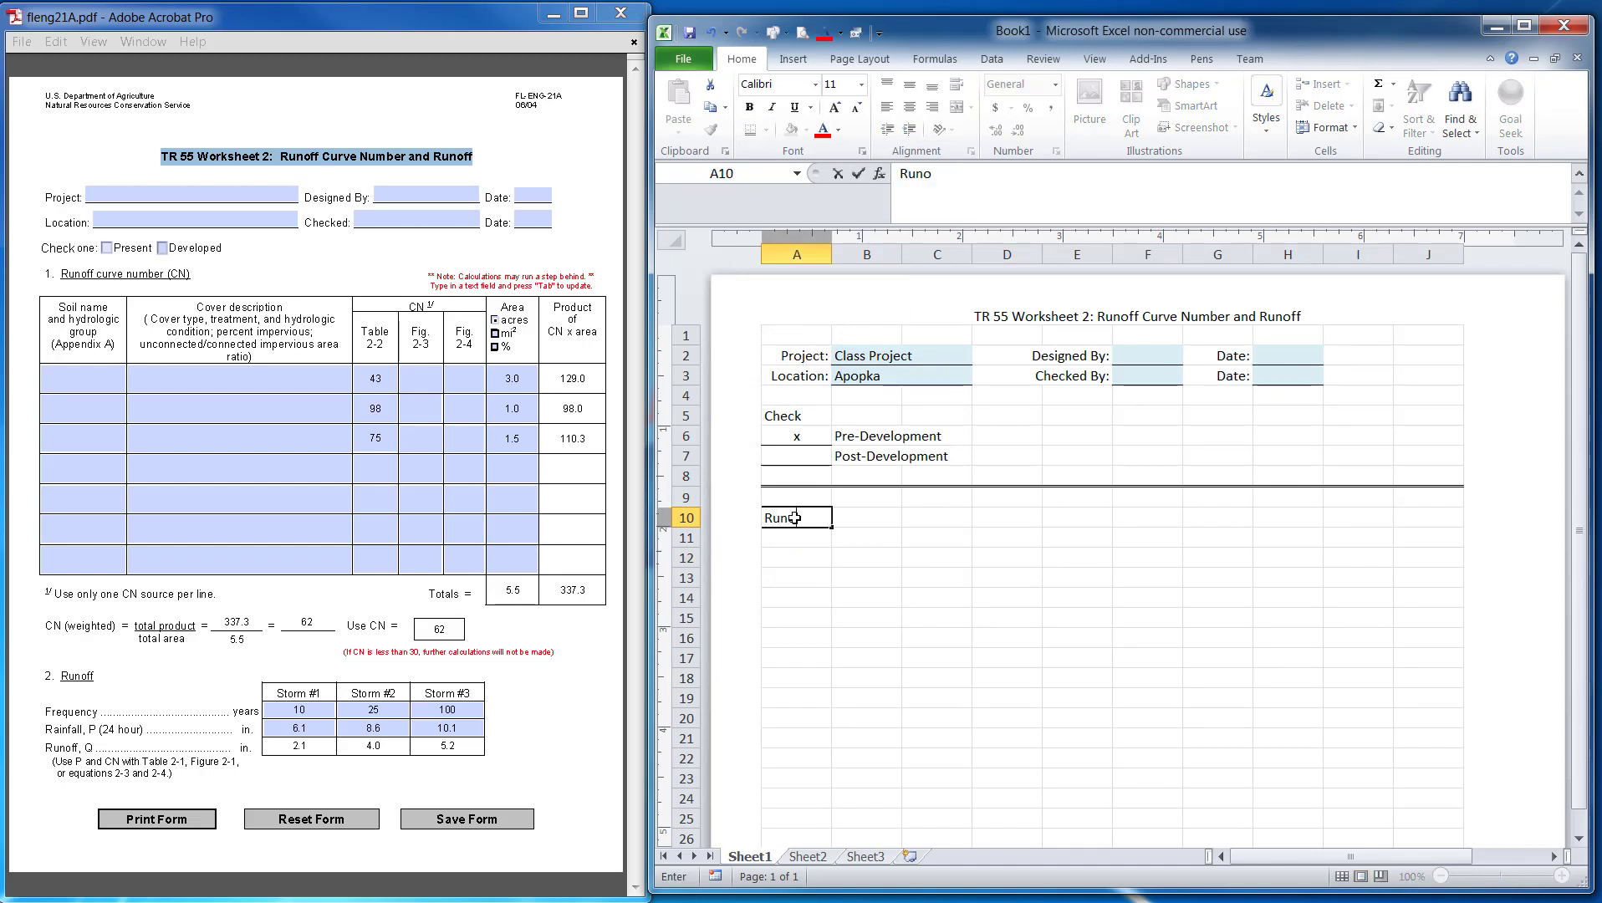
{"action": "type", "text": "ff Cuverrve Number"}
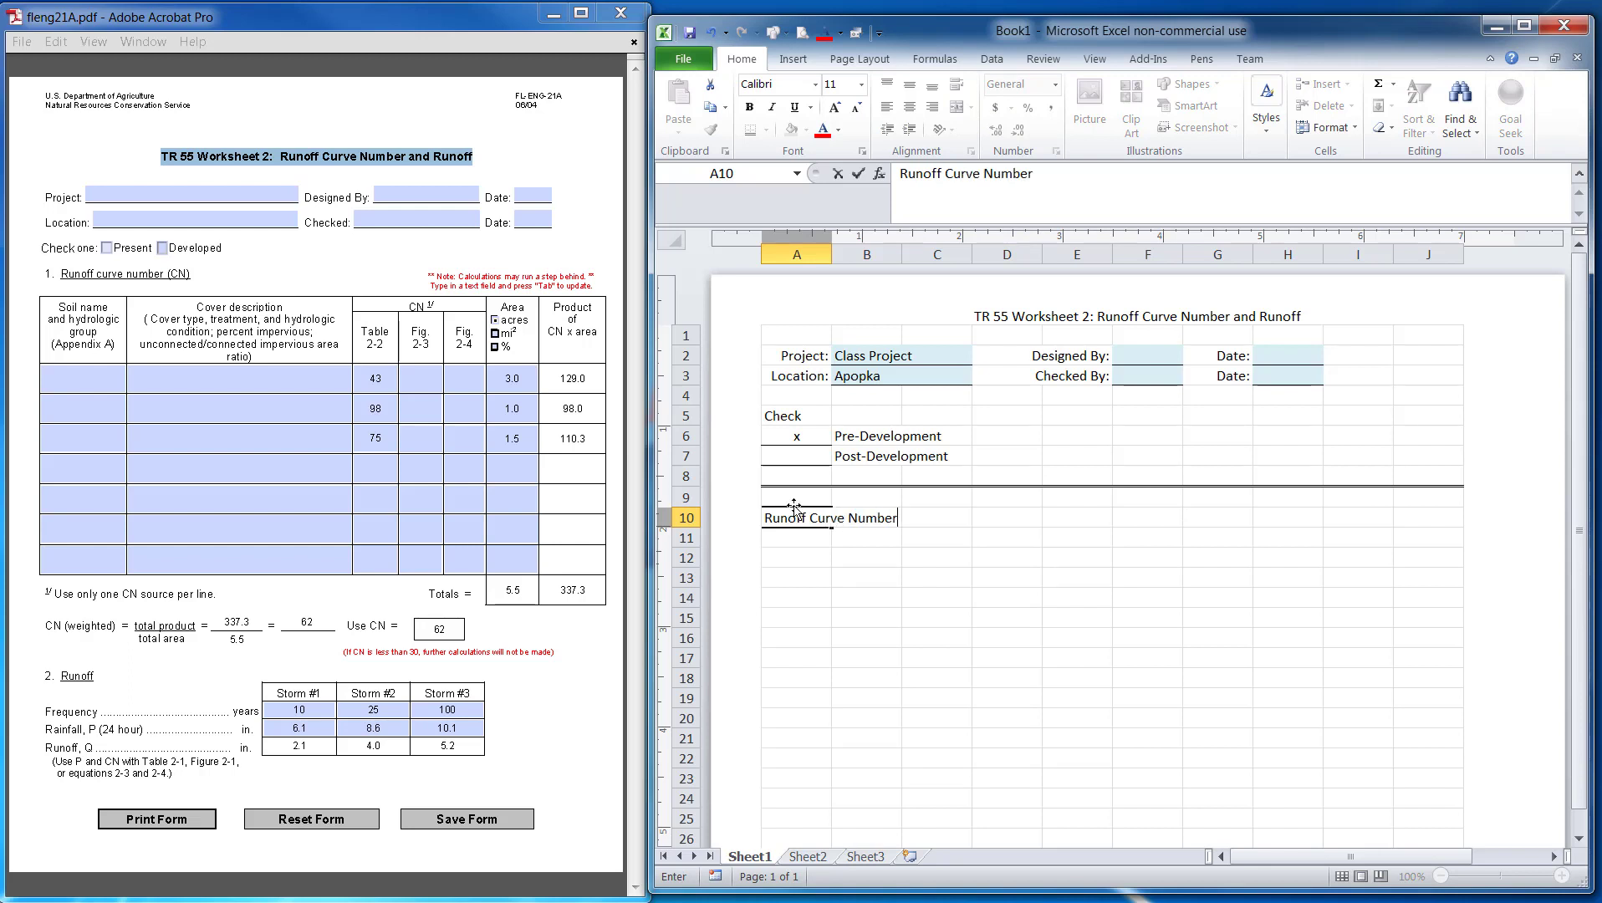
{"action": "type", "text": " (CN"}
{"action": "left_click", "coordinate": [927, 559]}
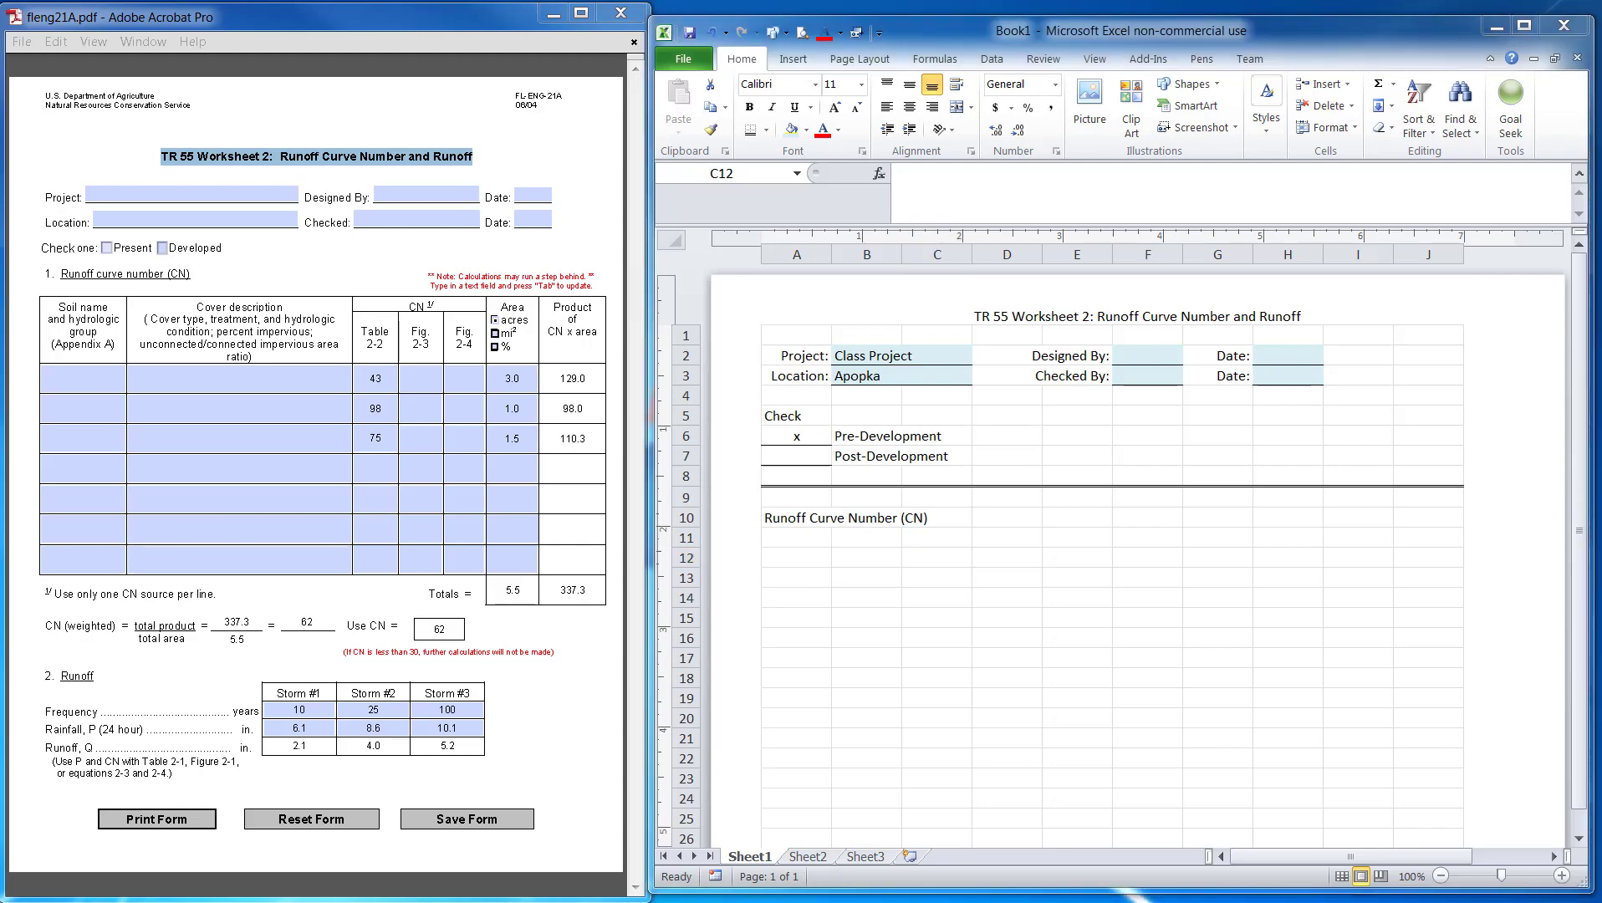
{"action": "key", "text": "alt+Tab"}
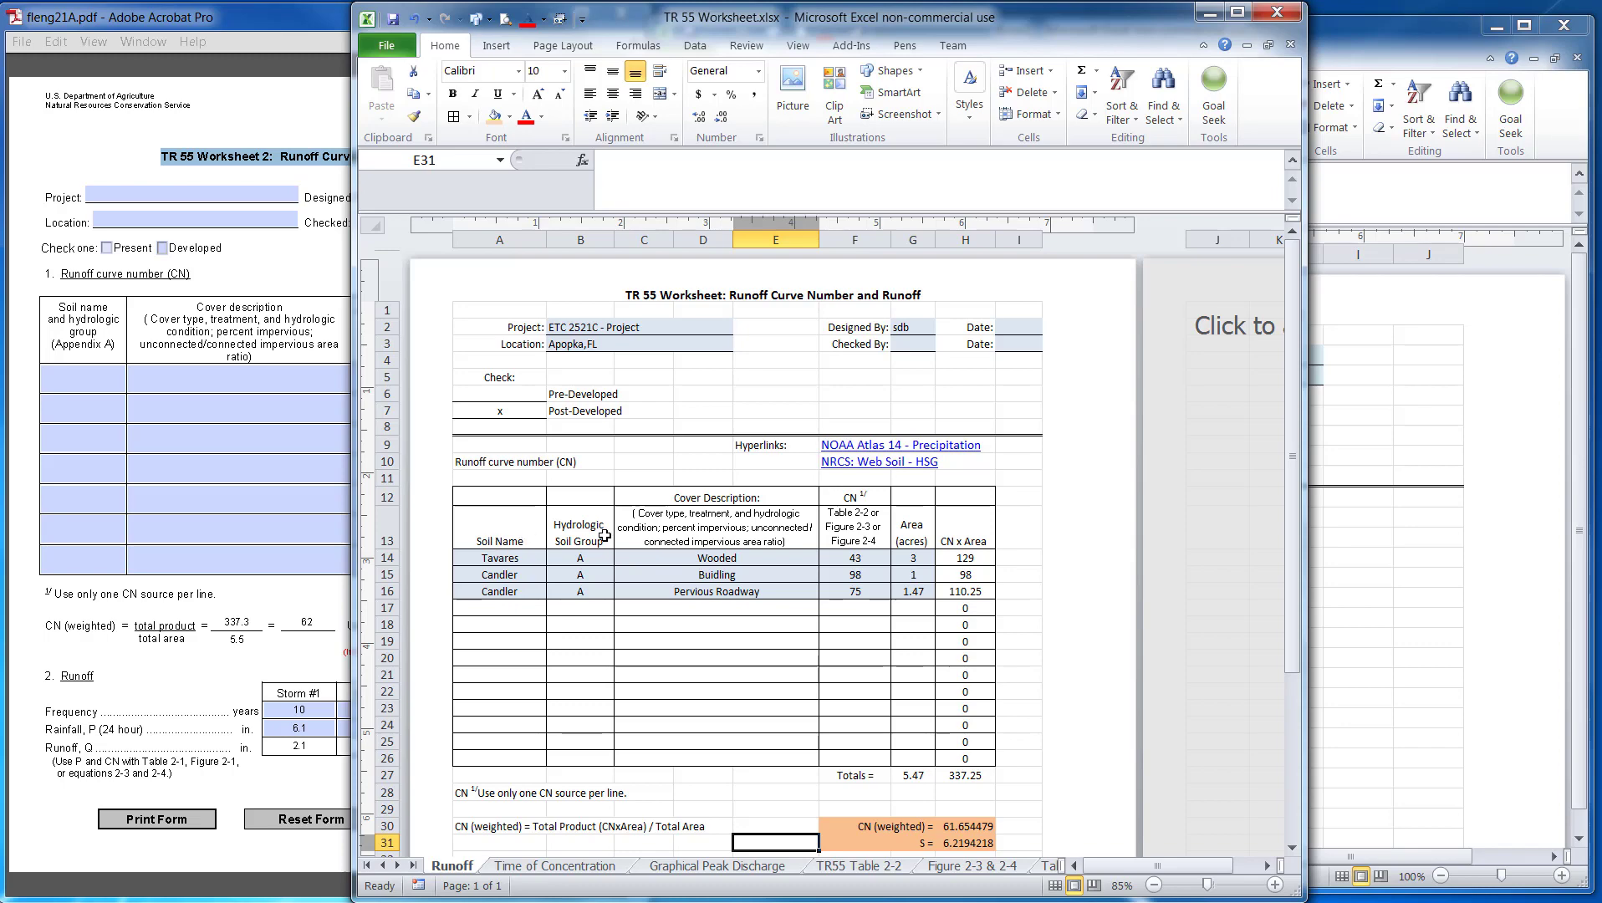
{"action": "left_click_drag", "start_coordinate": [849, 19], "coordinate": [0, 21]}
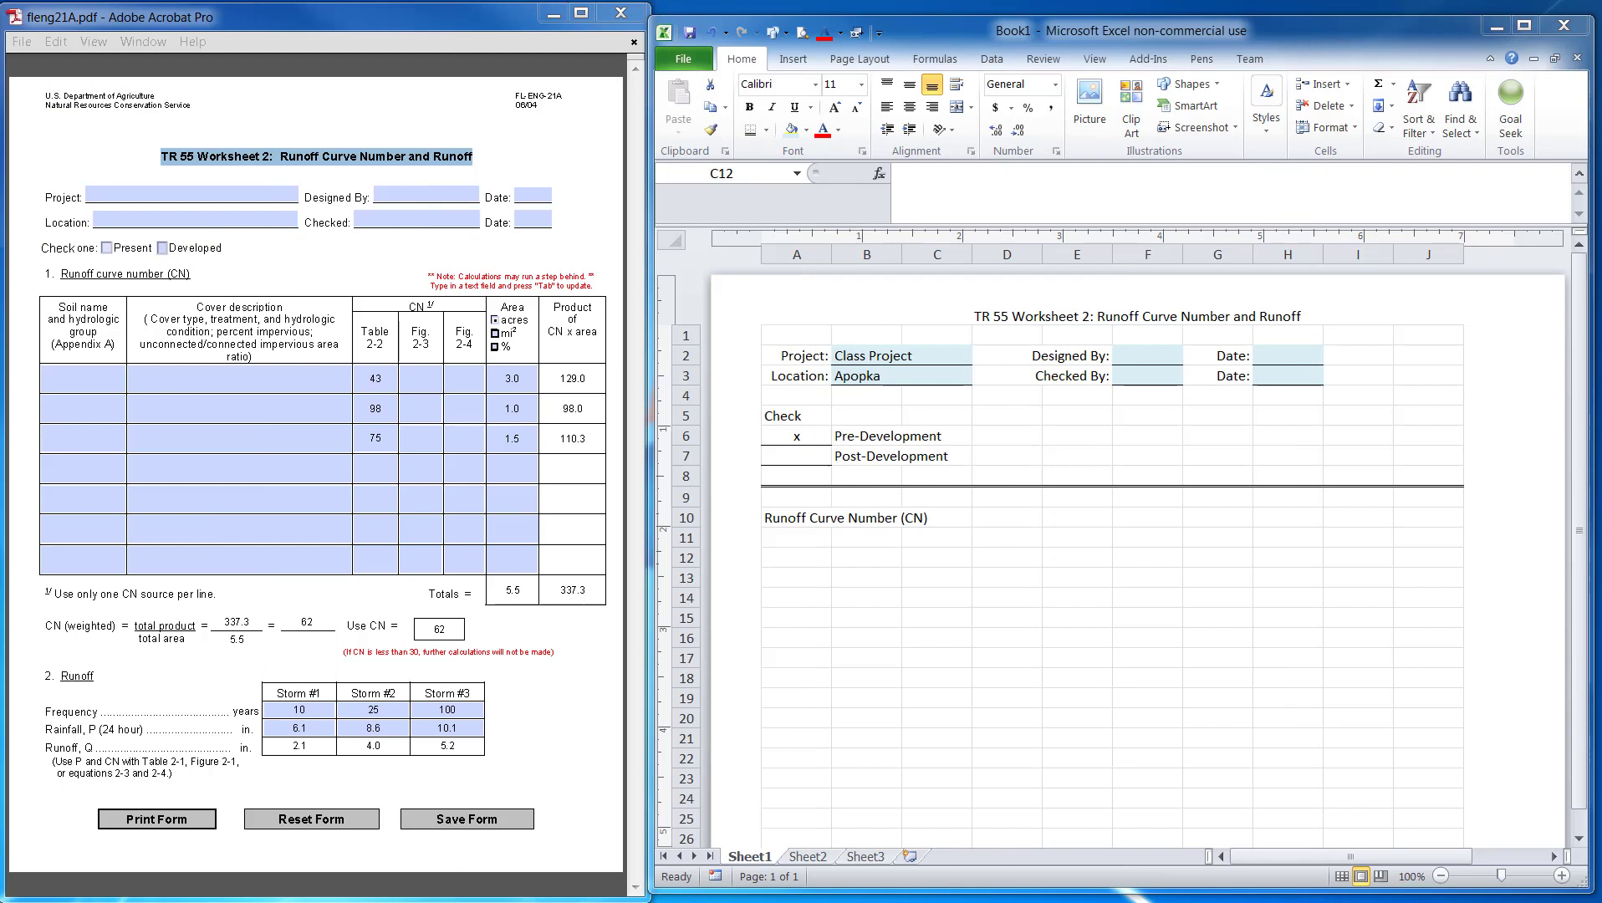
Step: Enter 'Soil Name' in A12 and 'Hydrologic Soil Goup' in B12
{"action": "left_click", "coordinate": [804, 558]}
{"action": "type", "text": "Soil Name"}
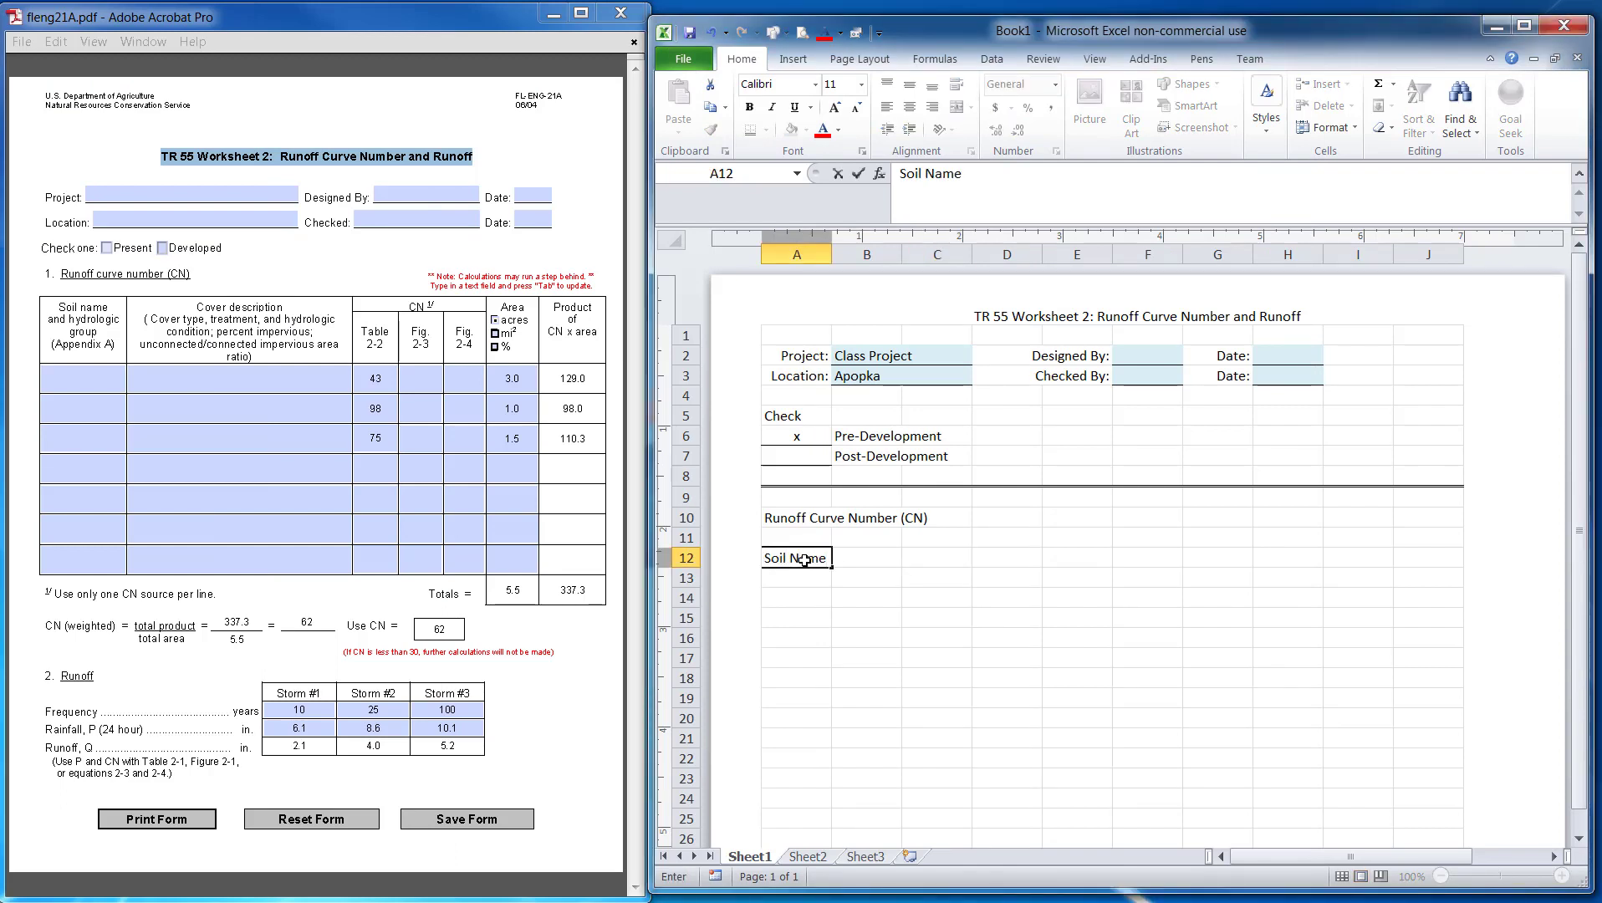
{"action": "key", "text": "Tab"}
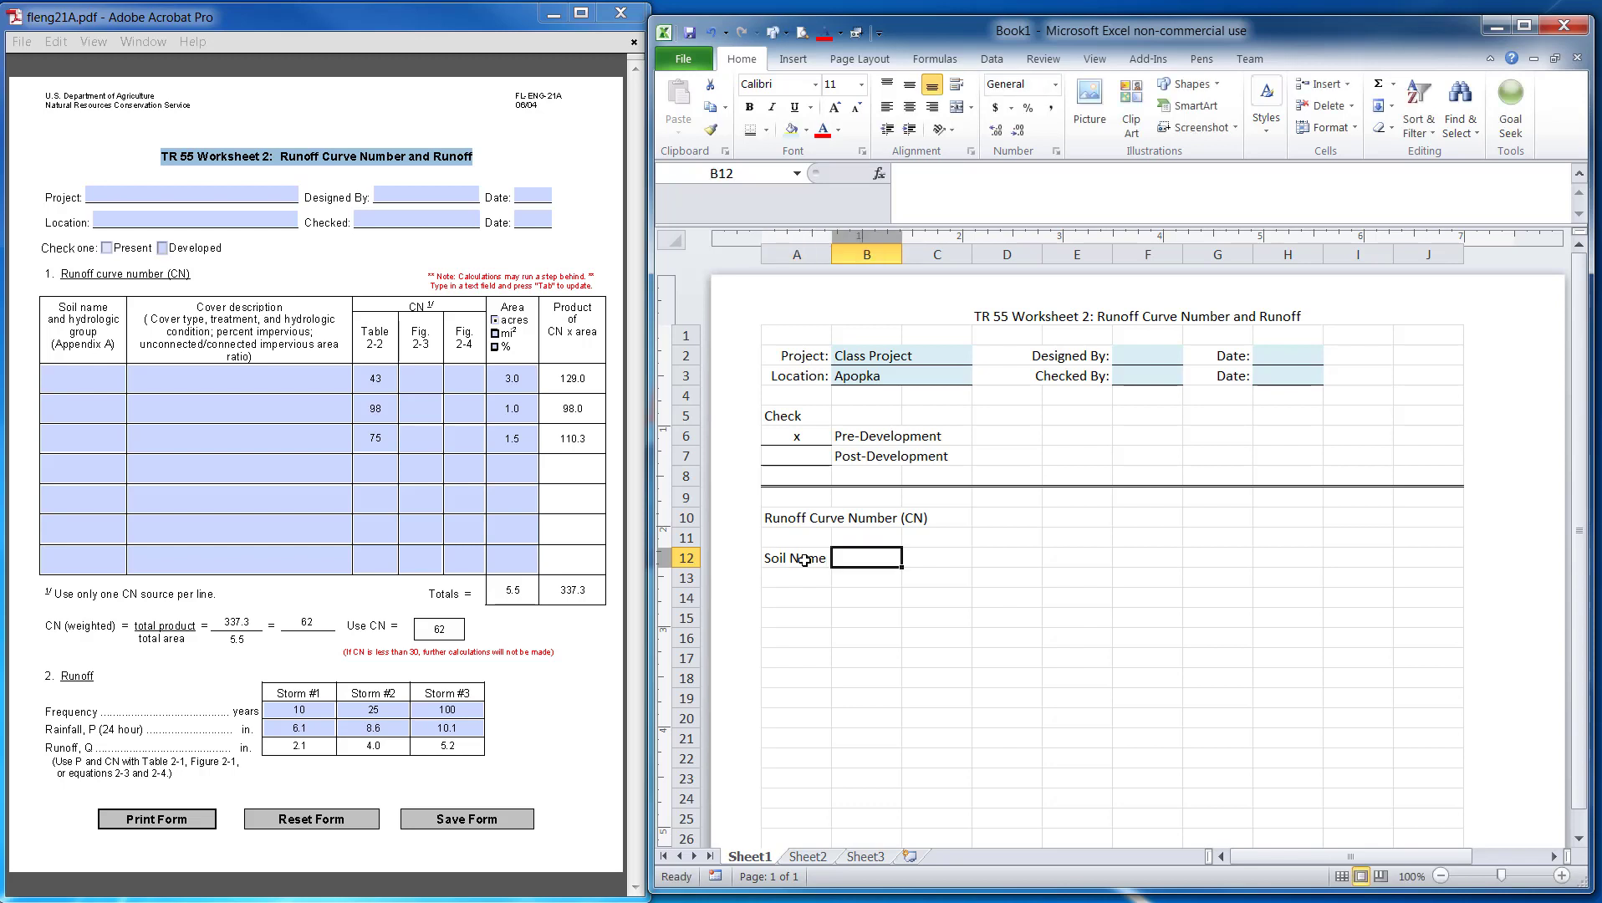
{"action": "type", "text": "Hydrologic Soil Goup"}
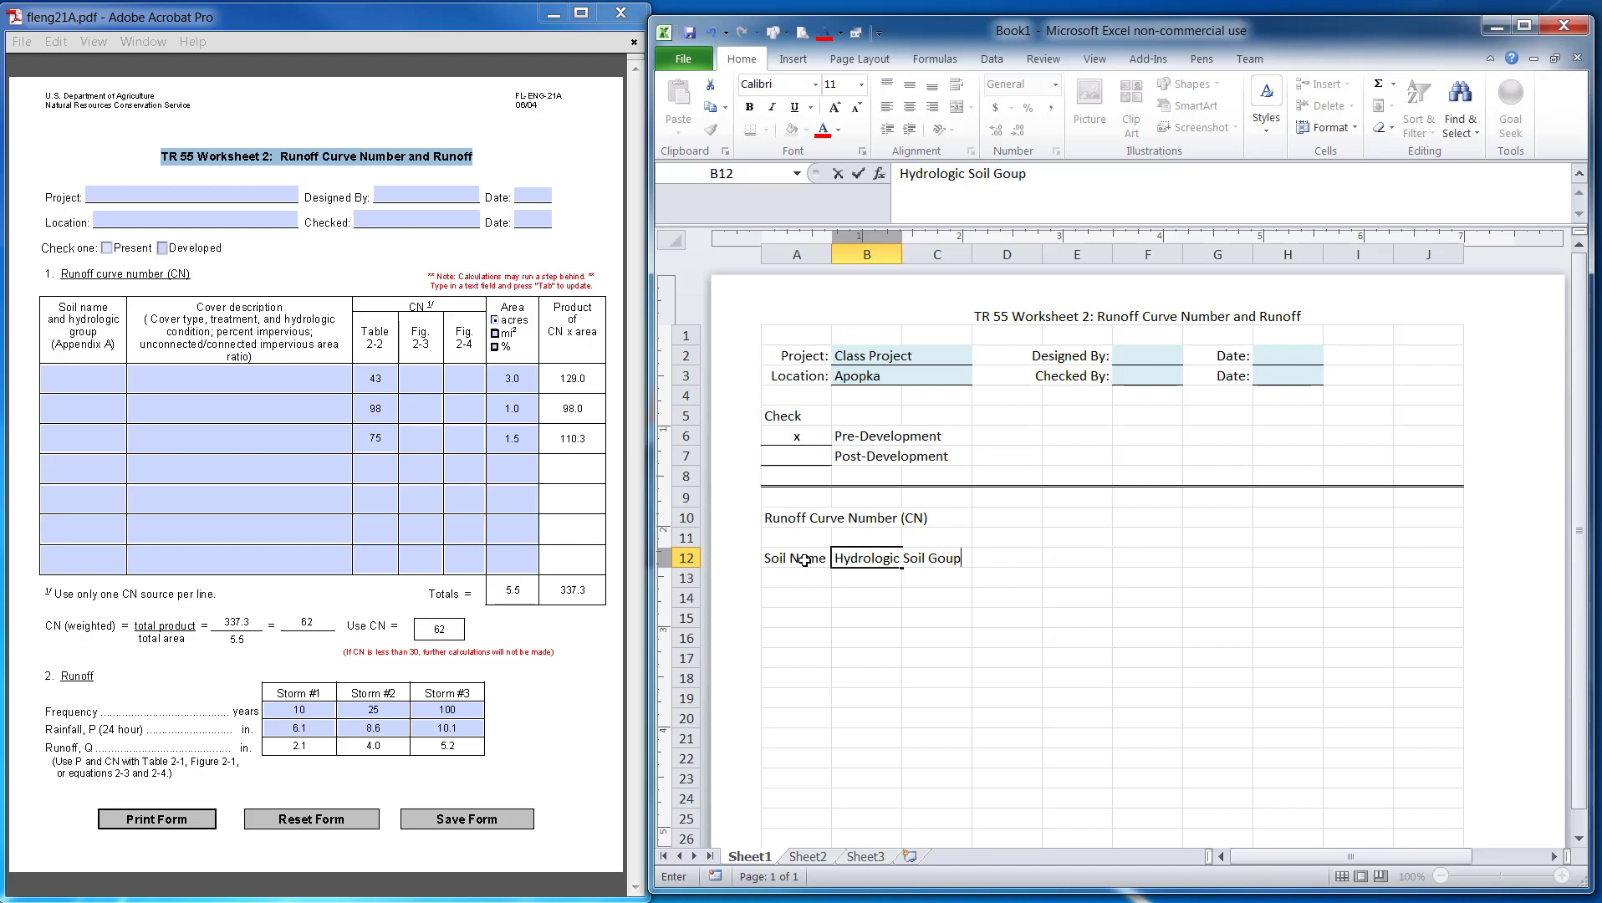
{"action": "key", "text": "Return"}
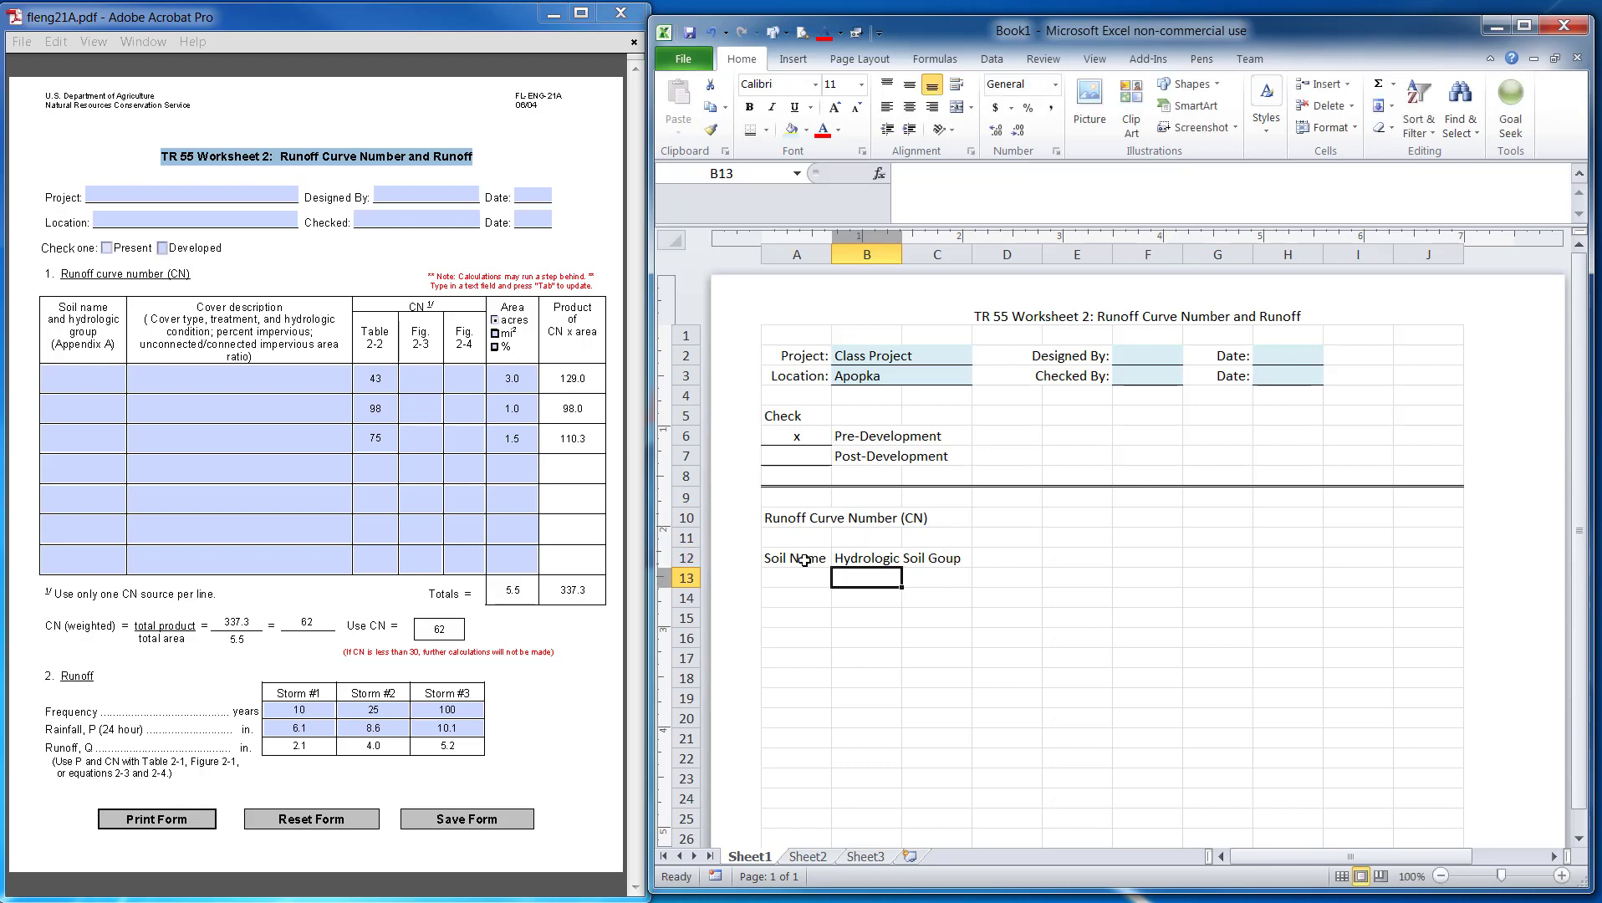
Step: Wrap the B12 heading, widen column B slightly, and glance at the reference TR 55 workbook
{"action": "left_click", "coordinate": [871, 558]}
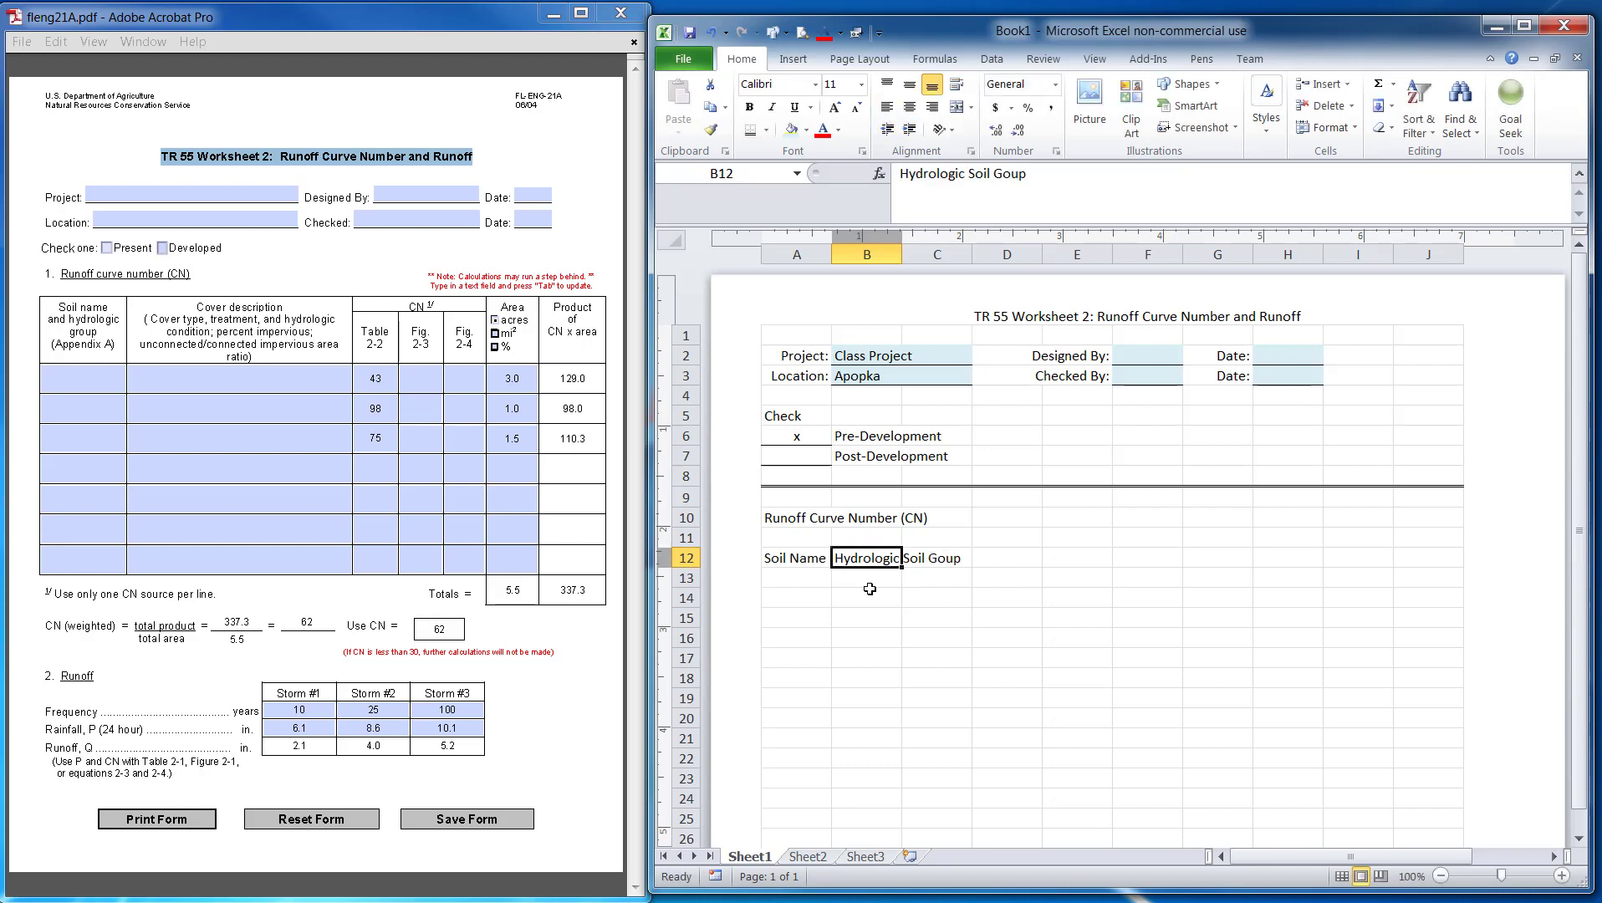
{"action": "left_click", "coordinate": [960, 88]}
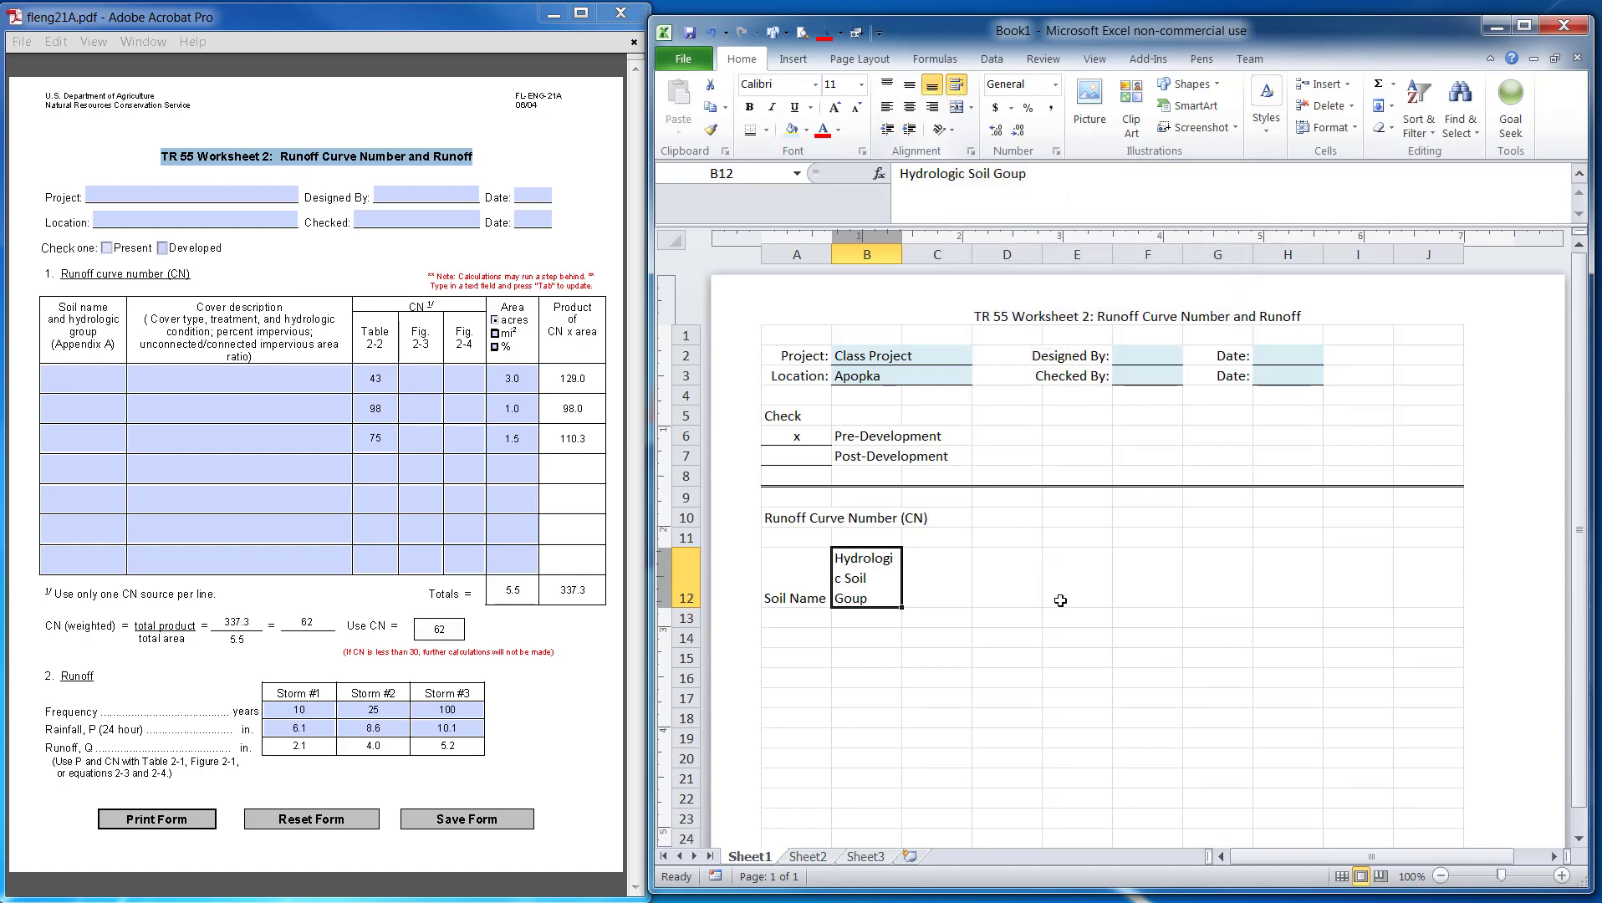
{"action": "left_click", "coordinate": [1059, 601]}
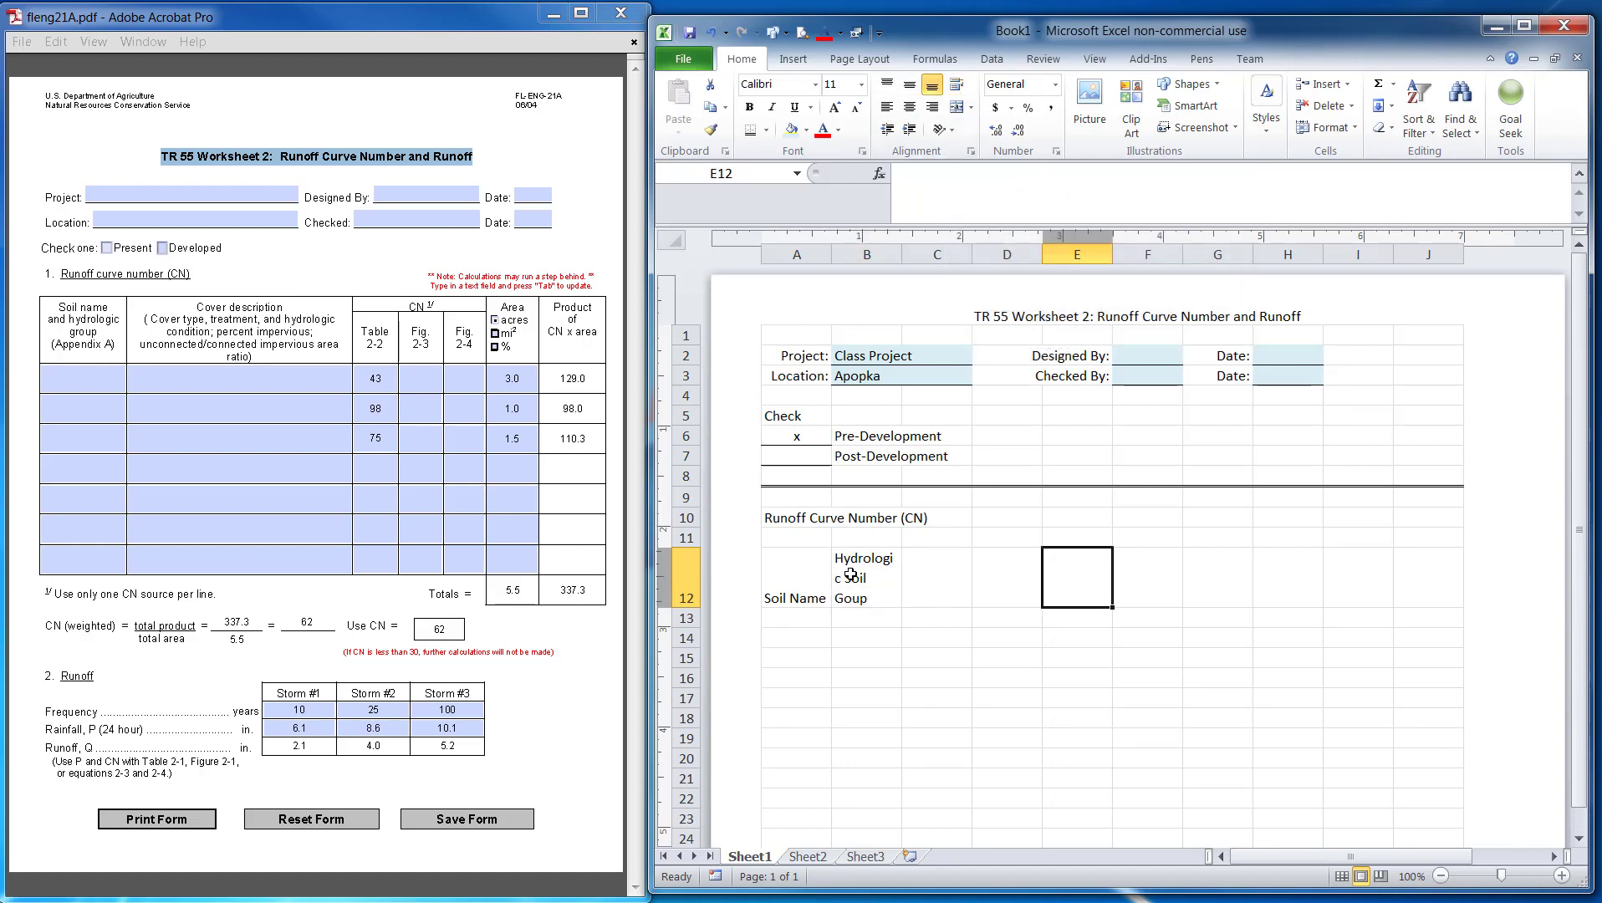
{"action": "left_click_drag", "start_coordinate": [903, 254], "coordinate": [911, 252]}
{"action": "left_click", "coordinate": [880, 735]}
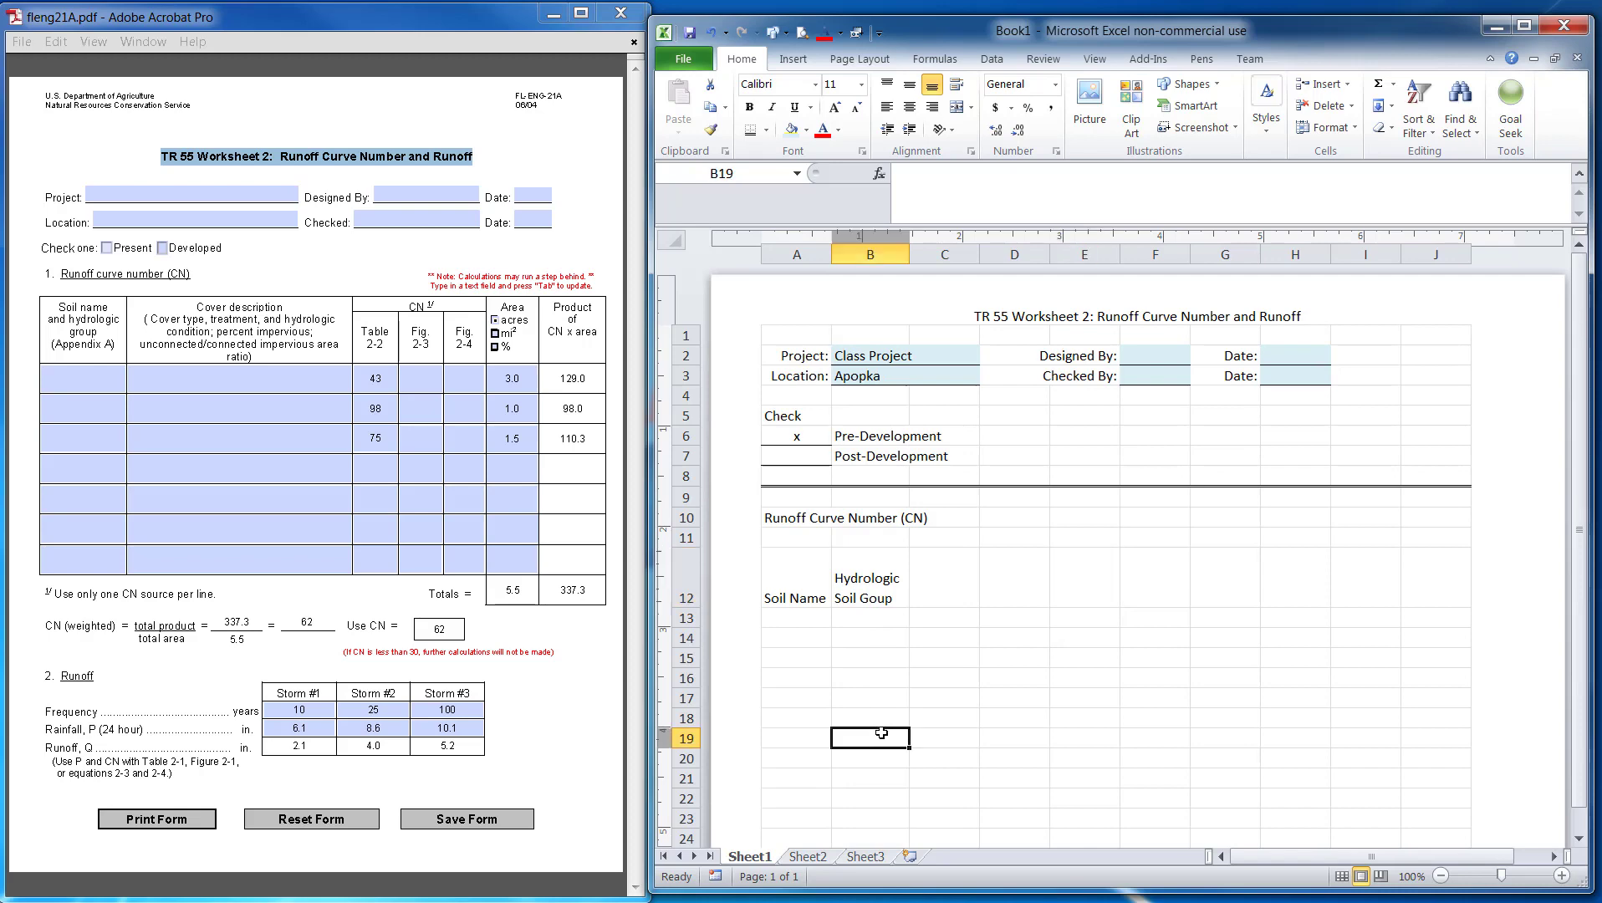
{"action": "key", "text": "alt+Tab"}
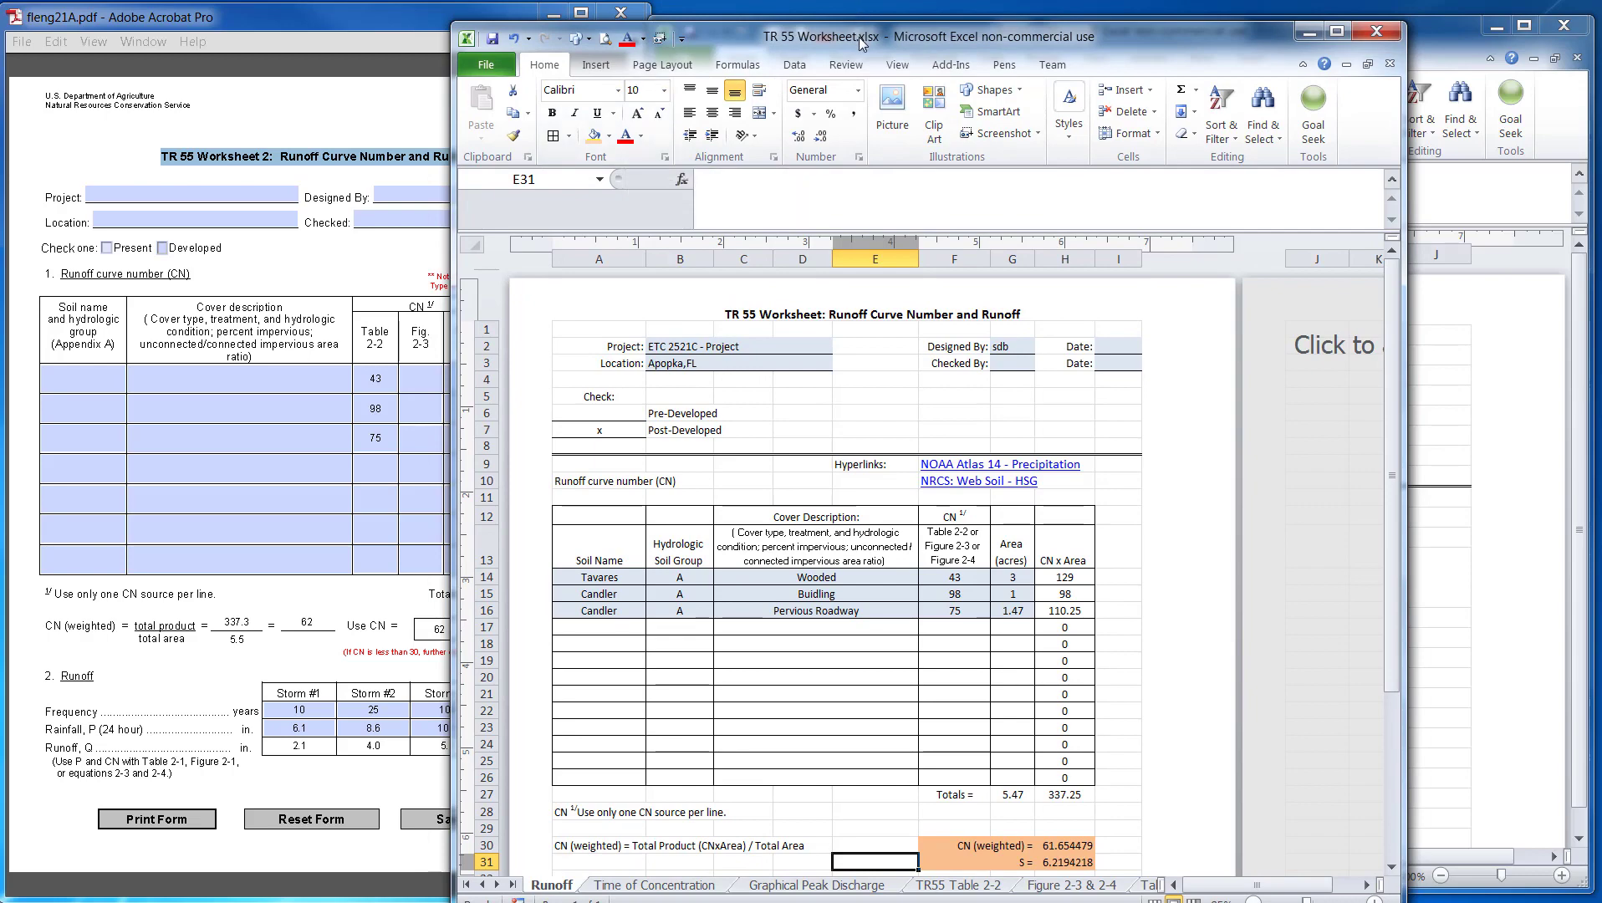
{"action": "key", "text": "alt+F4"}
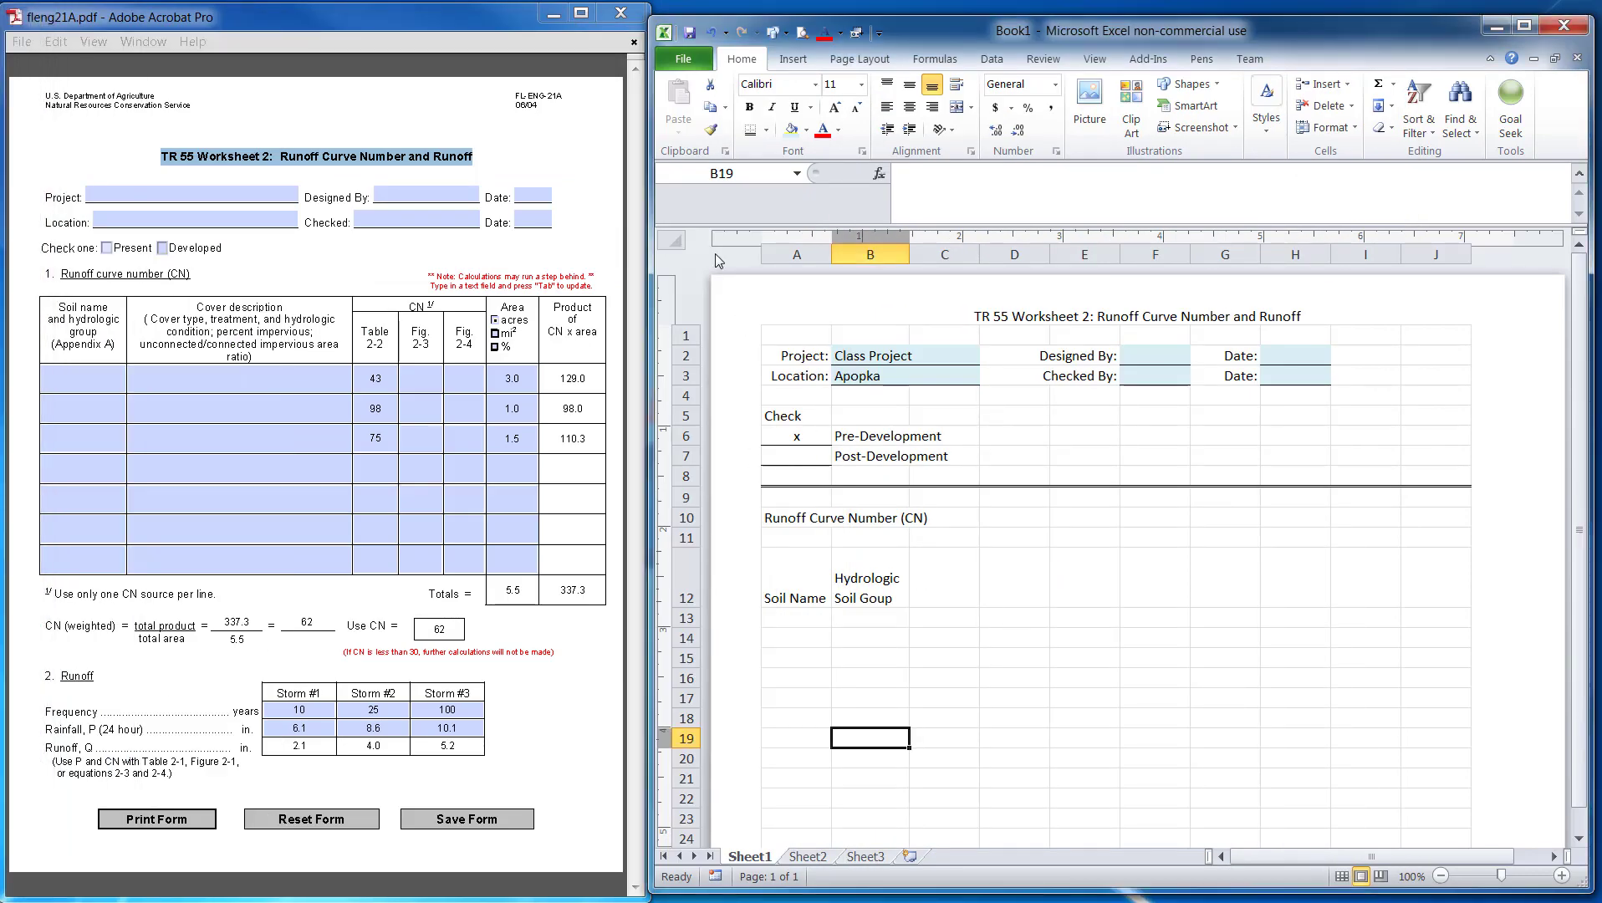
Step: Select the entire worksheet and apply font size 10 to all its text
{"action": "left_click", "coordinate": [672, 239]}
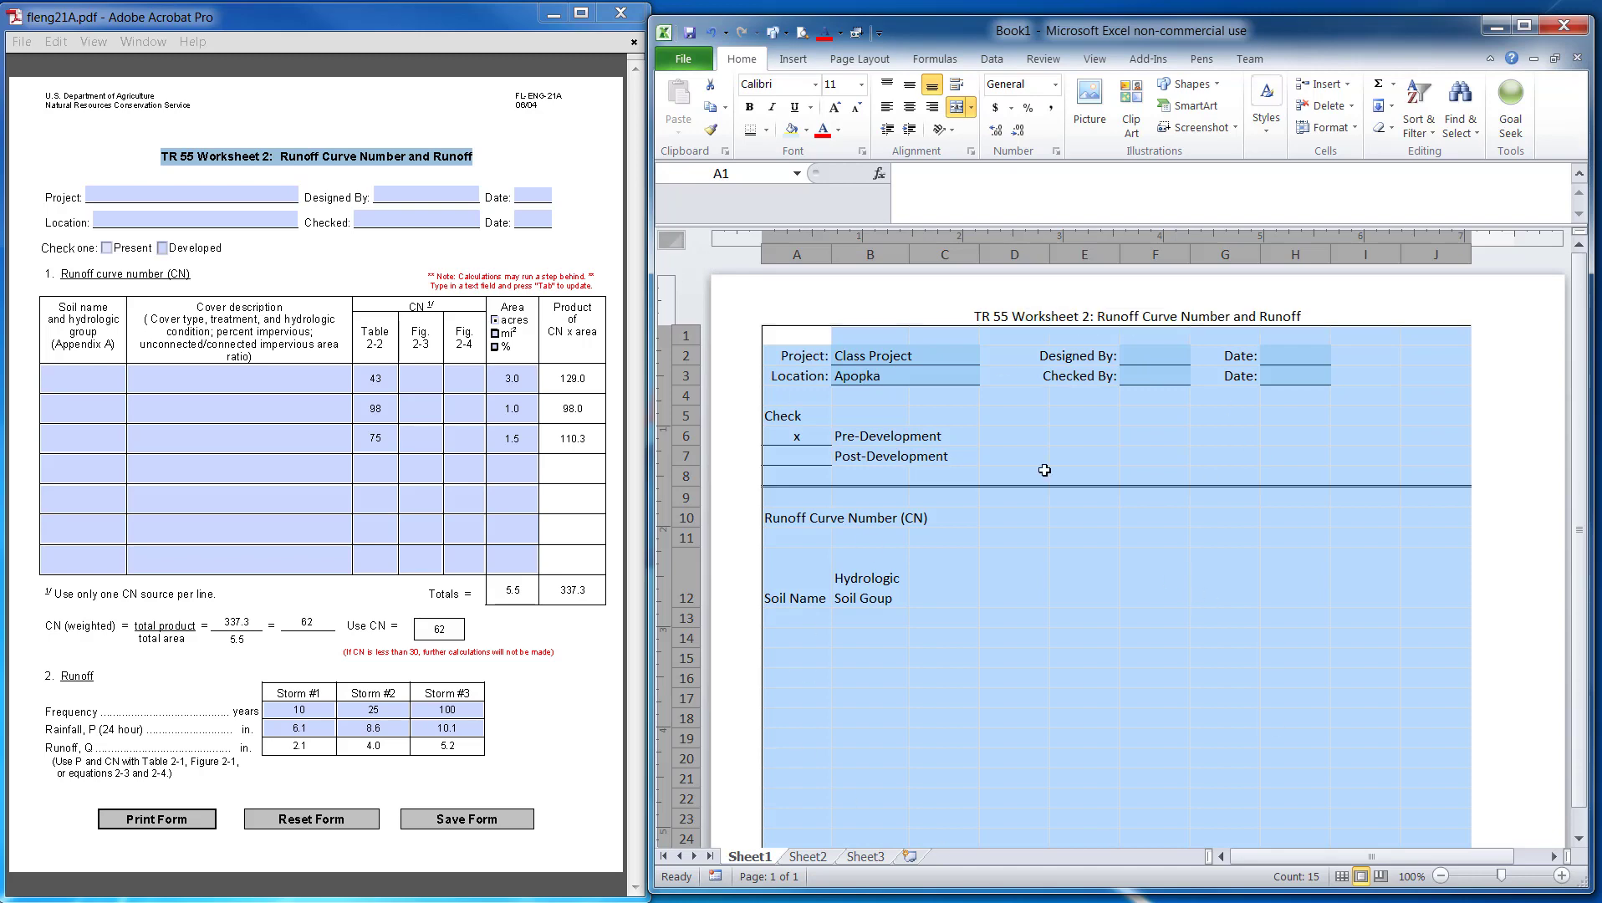
{"action": "left_click", "coordinate": [861, 84]}
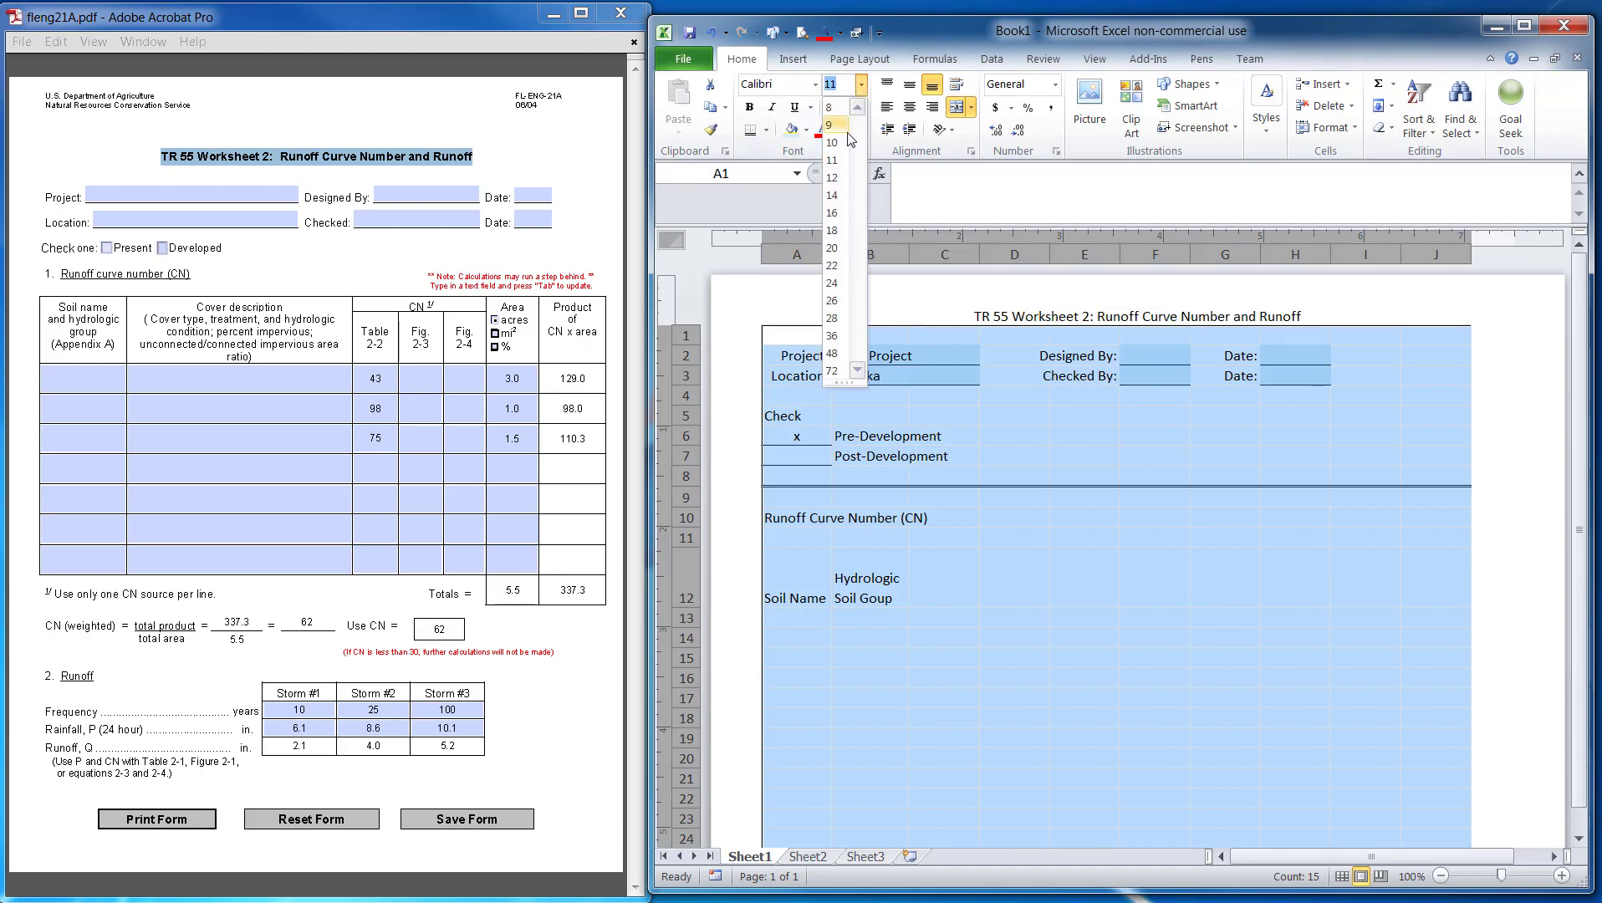
{"action": "left_click", "coordinate": [841, 141]}
{"action": "left_click", "coordinate": [1009, 643]}
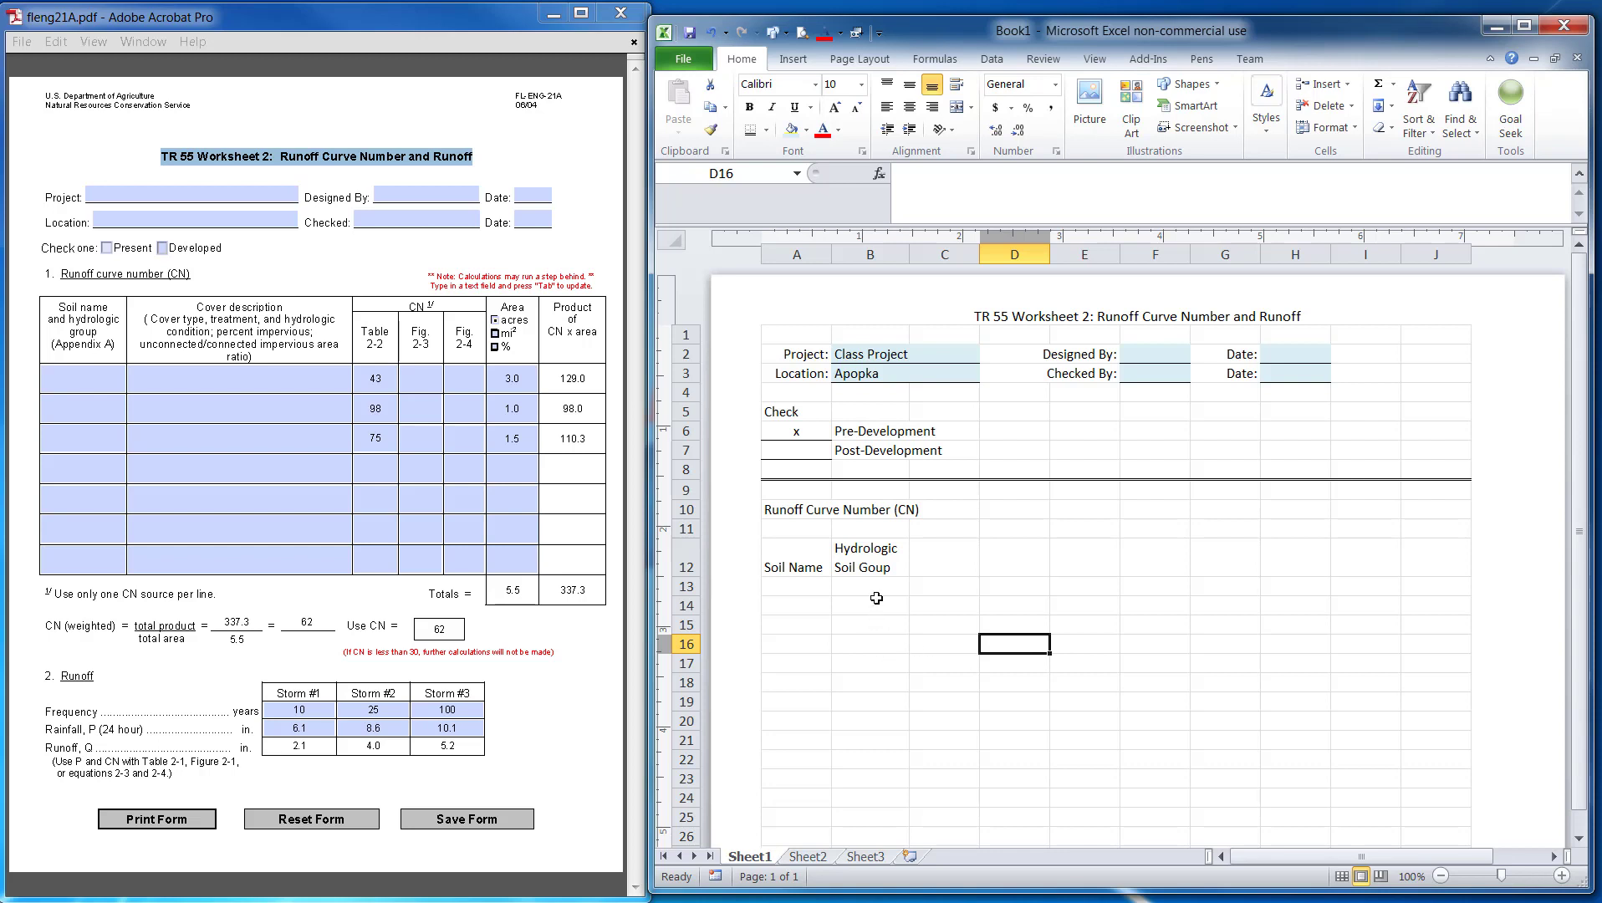
{"action": "left_click", "coordinate": [944, 567]}
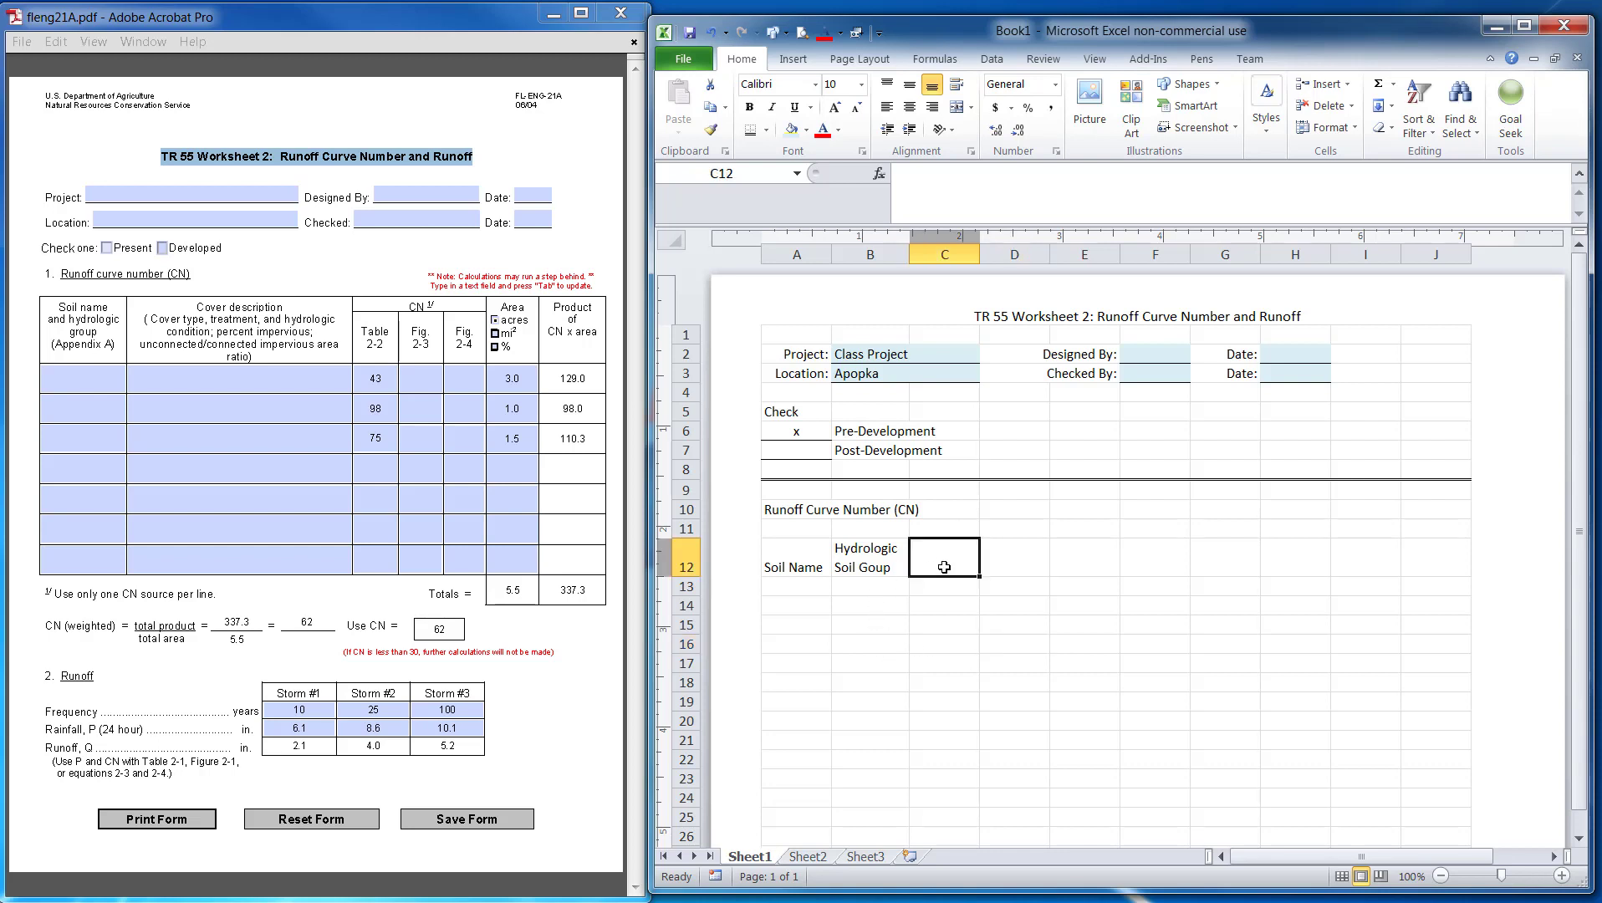
Step: Copy the Cover description text from the PDF into C12 and merge and centre C12:E12
{"action": "left_click", "coordinate": [962, 530]}
{"action": "left_click", "coordinate": [222, 331]}
{"action": "left_click_drag", "start_coordinate": [145, 321], "coordinate": [252, 357]}
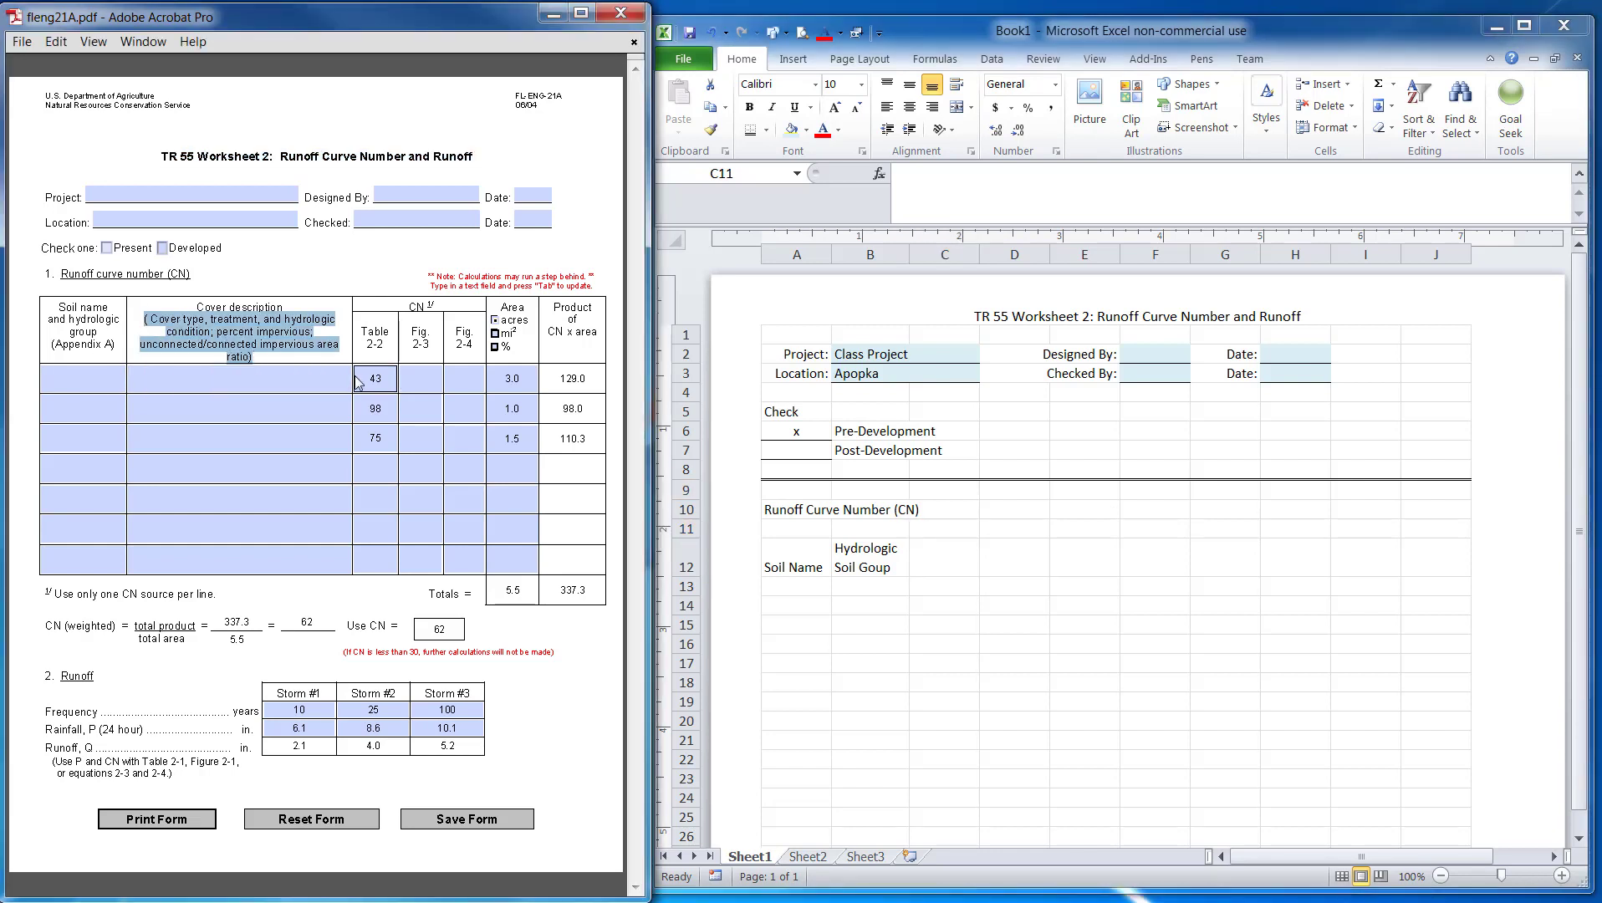
{"action": "left_click", "coordinate": [954, 561]}
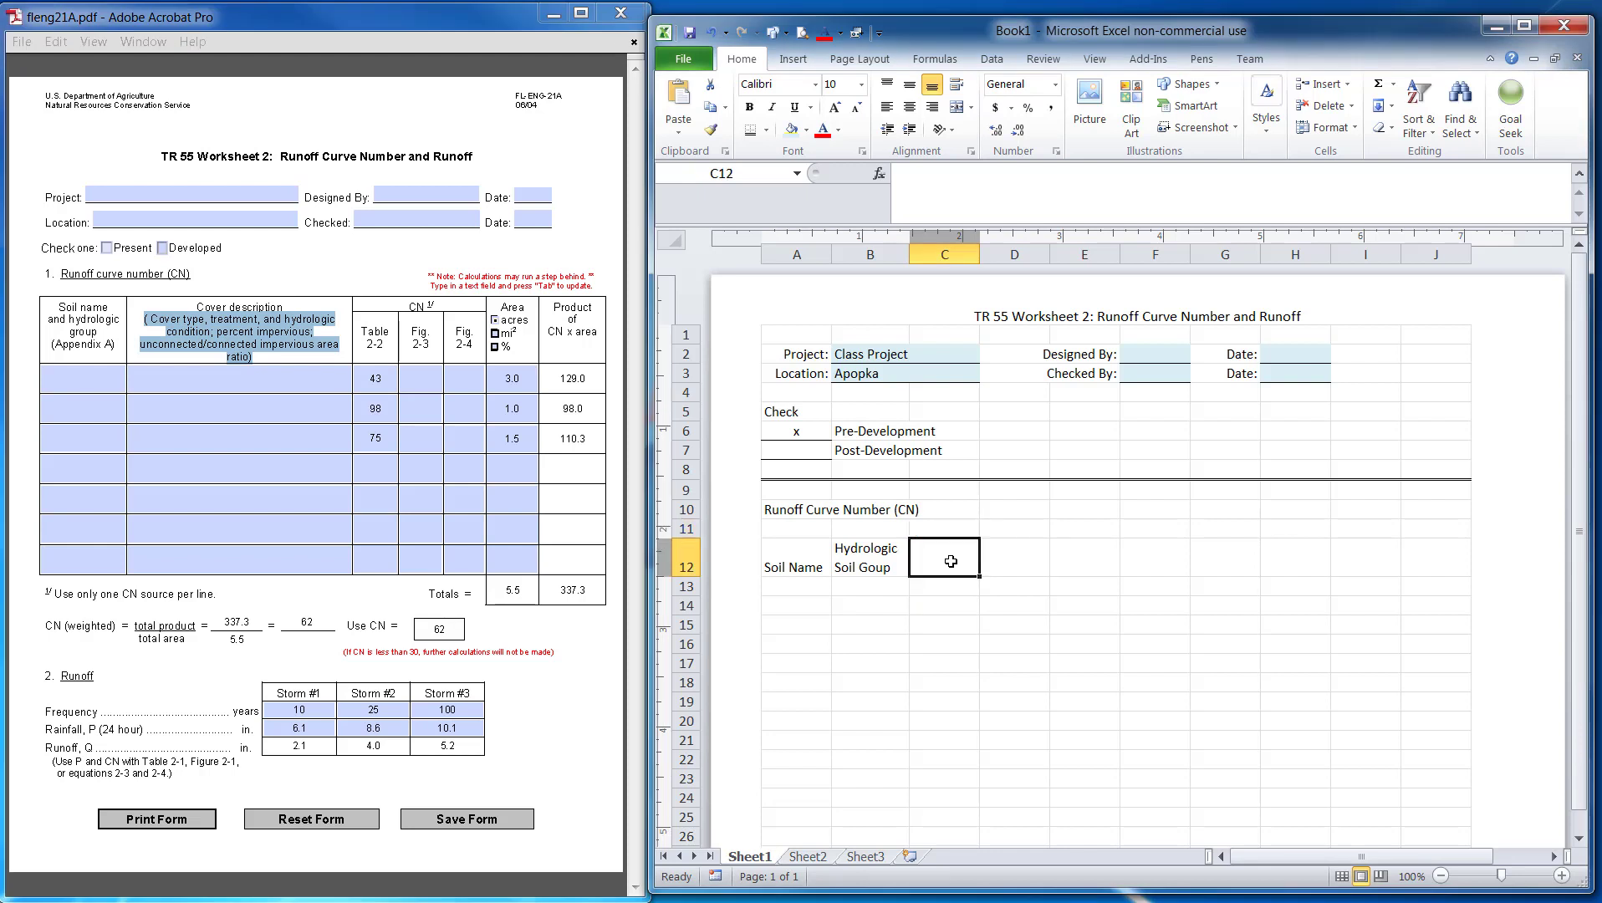
{"action": "type", "text": "( Cover type, treatment, and hydrologic condition; percent impervious; unconnected/connected impervious area ratio)"}
{"action": "left_click", "coordinate": [873, 723]}
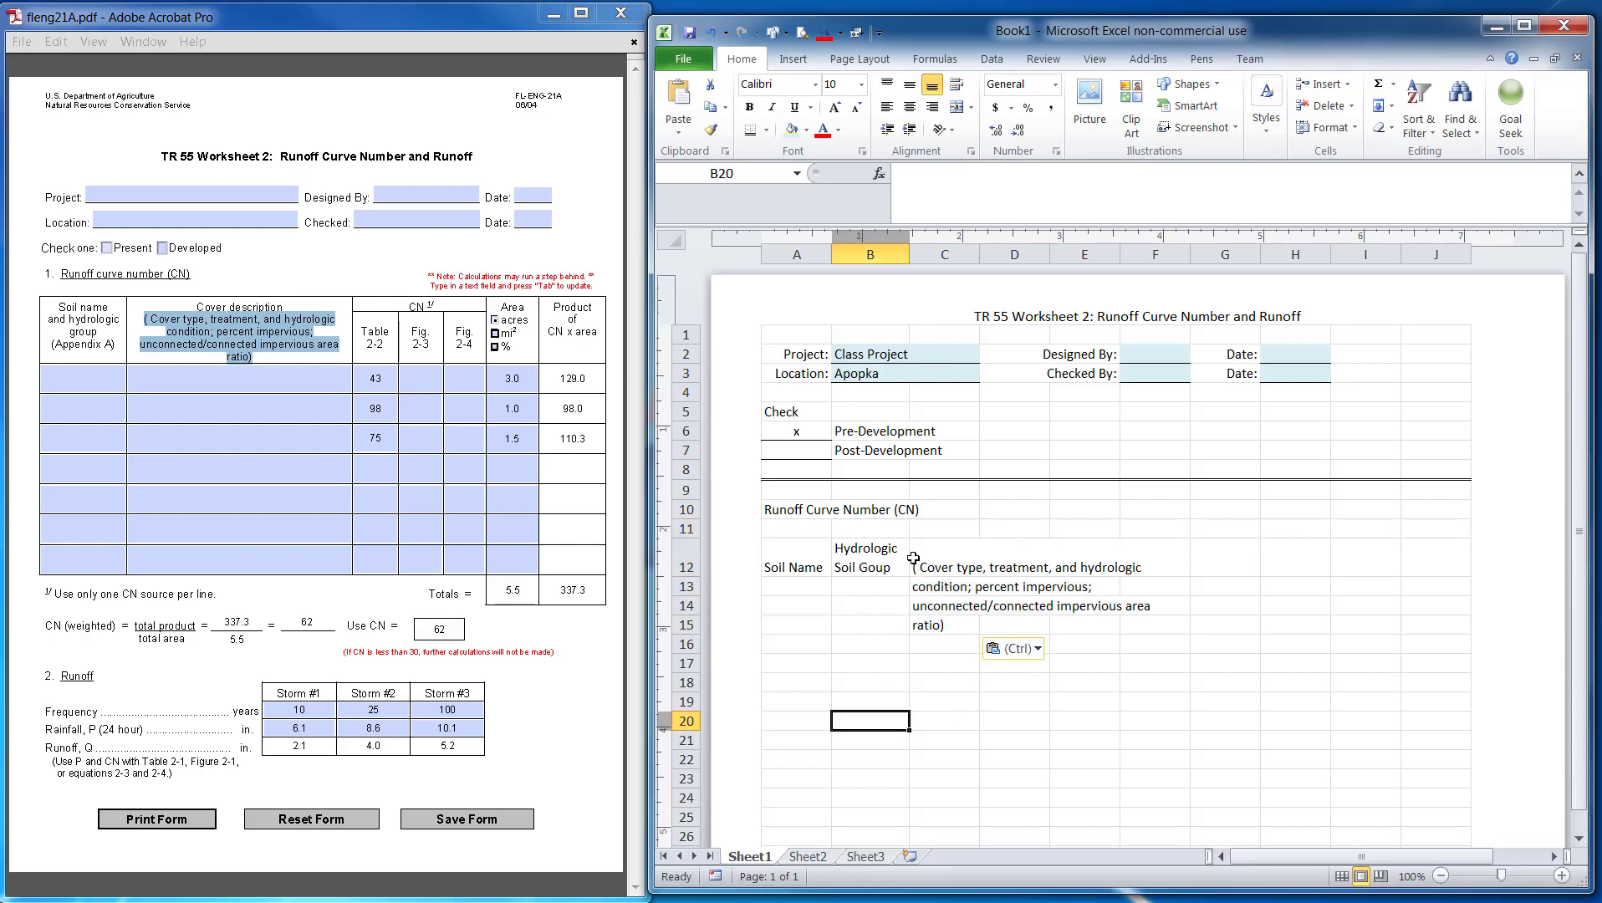
{"action": "left_click", "coordinate": [958, 557]}
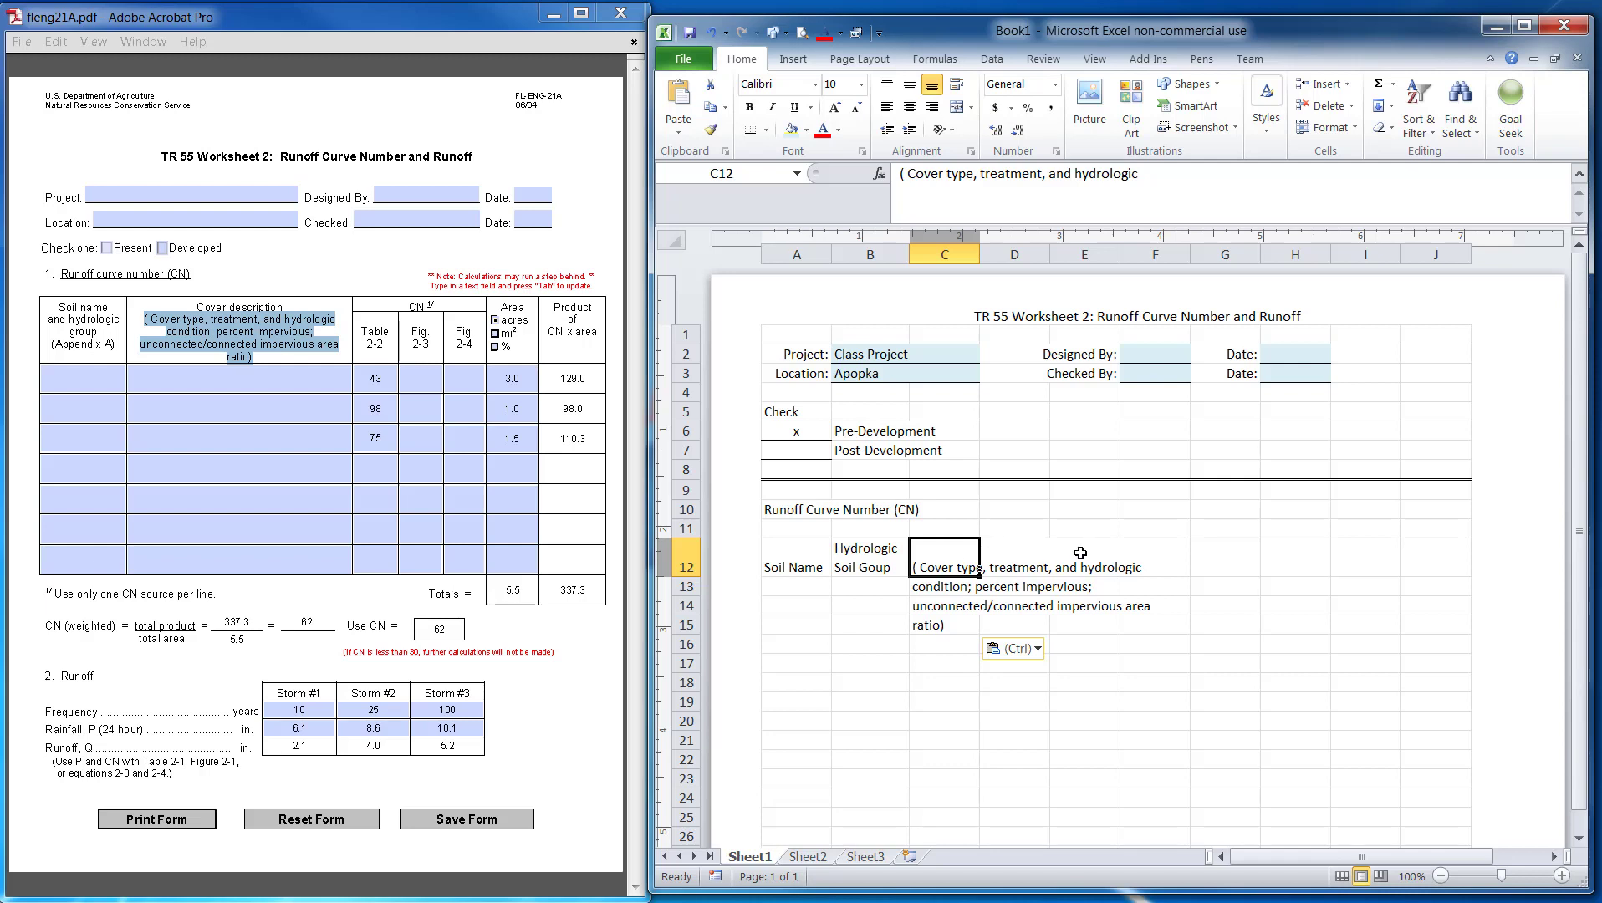
{"action": "left_click_drag", "start_coordinate": [1081, 553], "coordinate": [964, 552]}
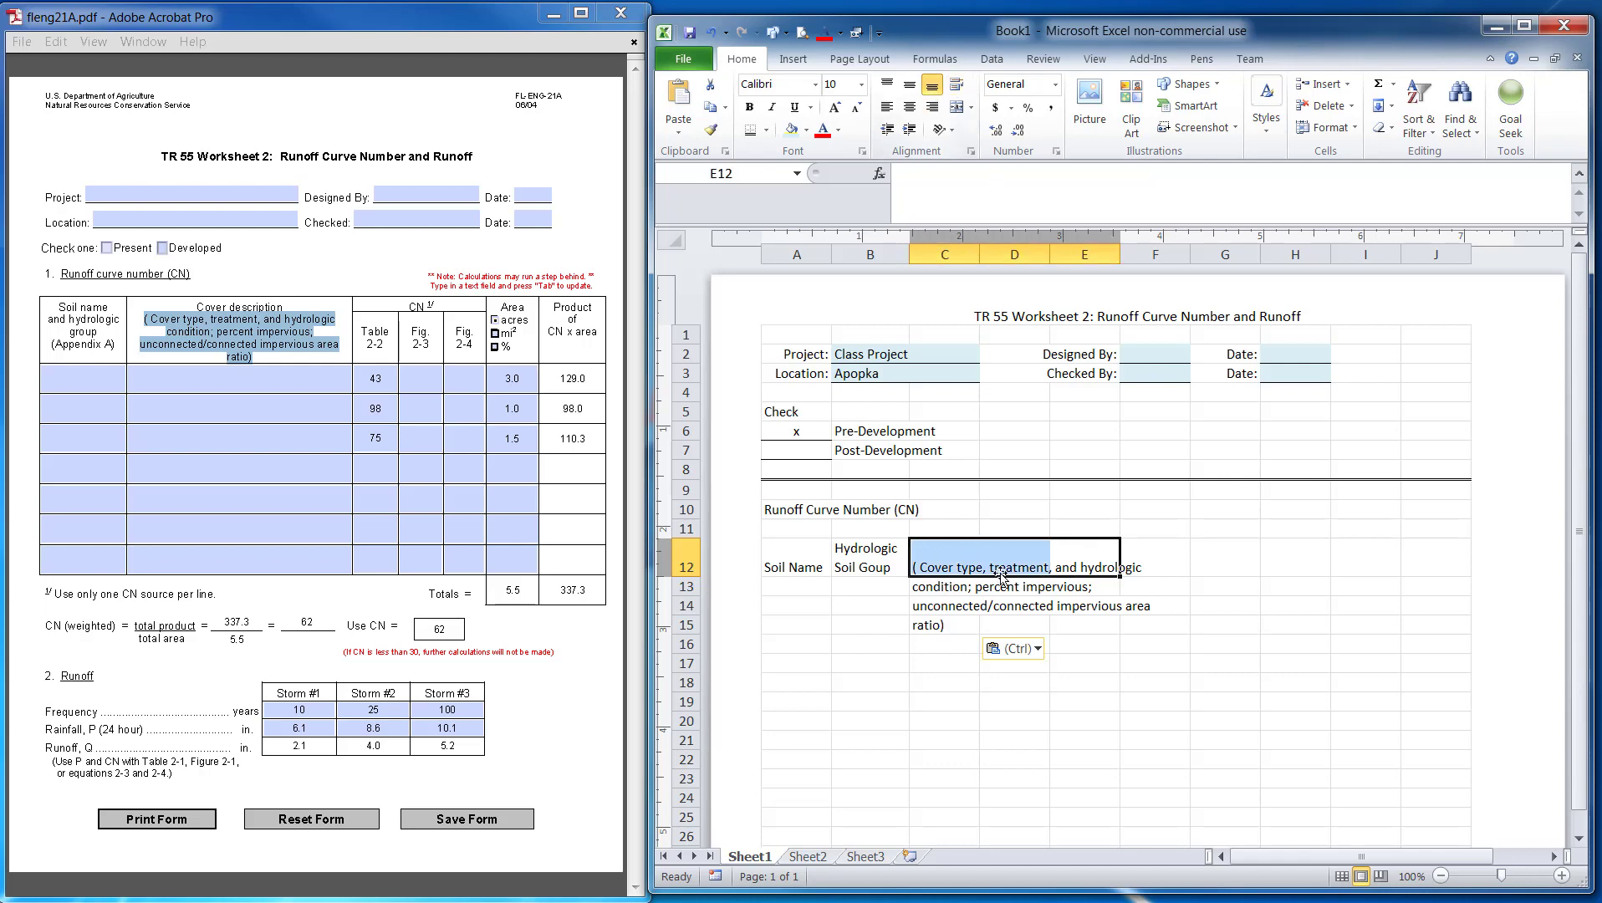
{"action": "left_click", "coordinate": [957, 109]}
Step: Clear the pasted text that spilled down from C12 to E15
{"action": "left_click", "coordinate": [1174, 694]}
{"action": "left_click", "coordinate": [995, 567]}
{"action": "left_click", "coordinate": [967, 602]}
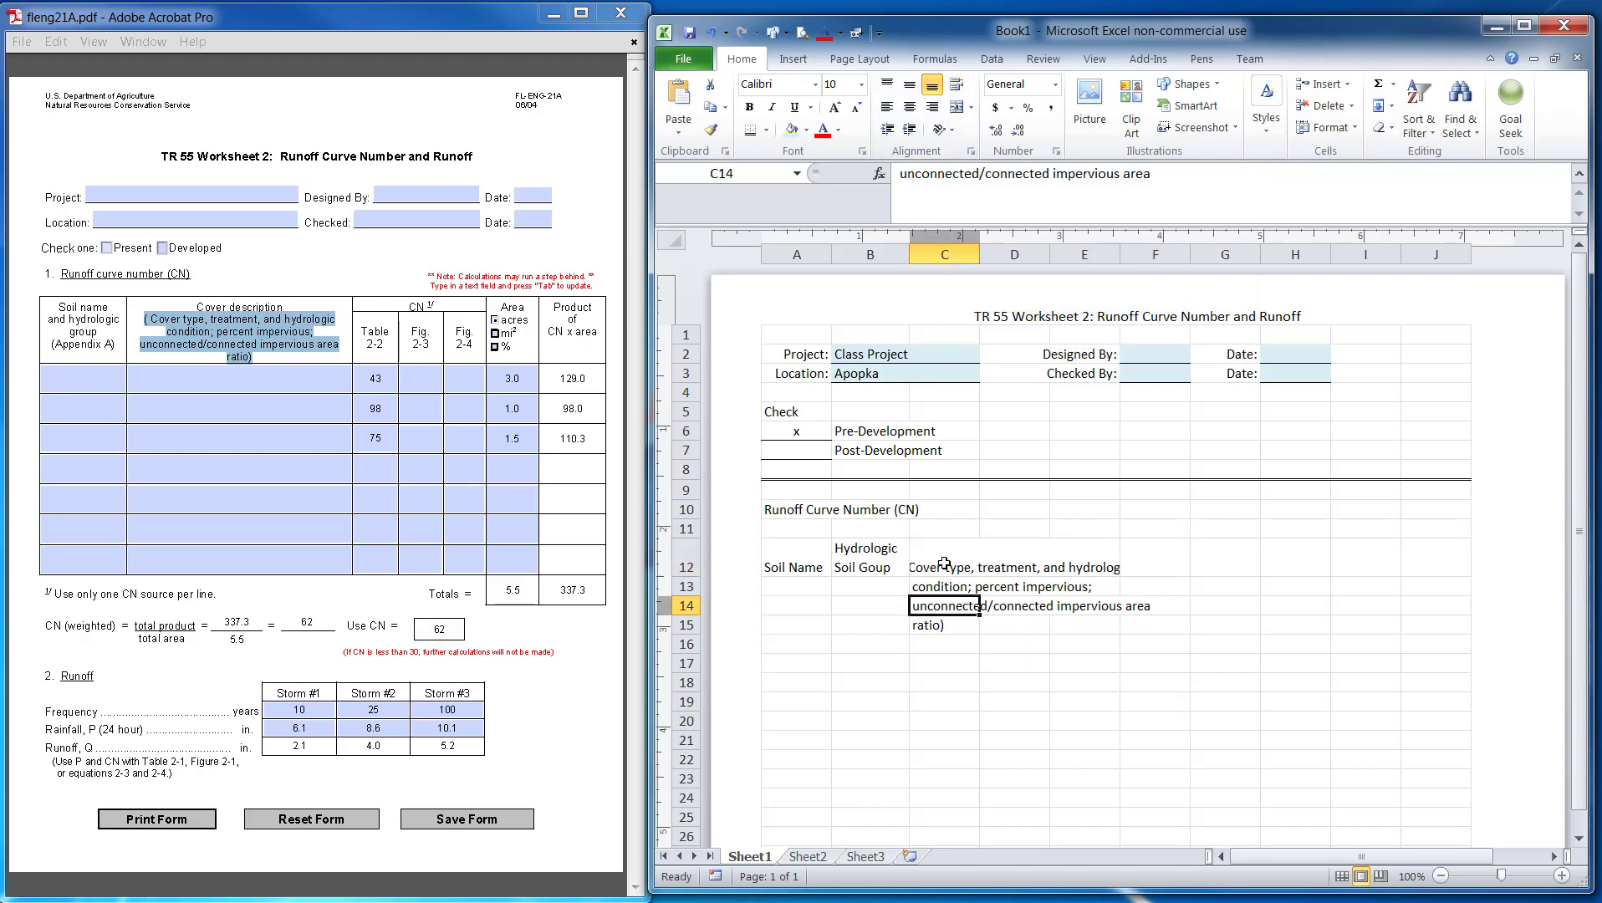
{"action": "left_click_drag", "start_coordinate": [944, 558], "coordinate": [956, 619]}
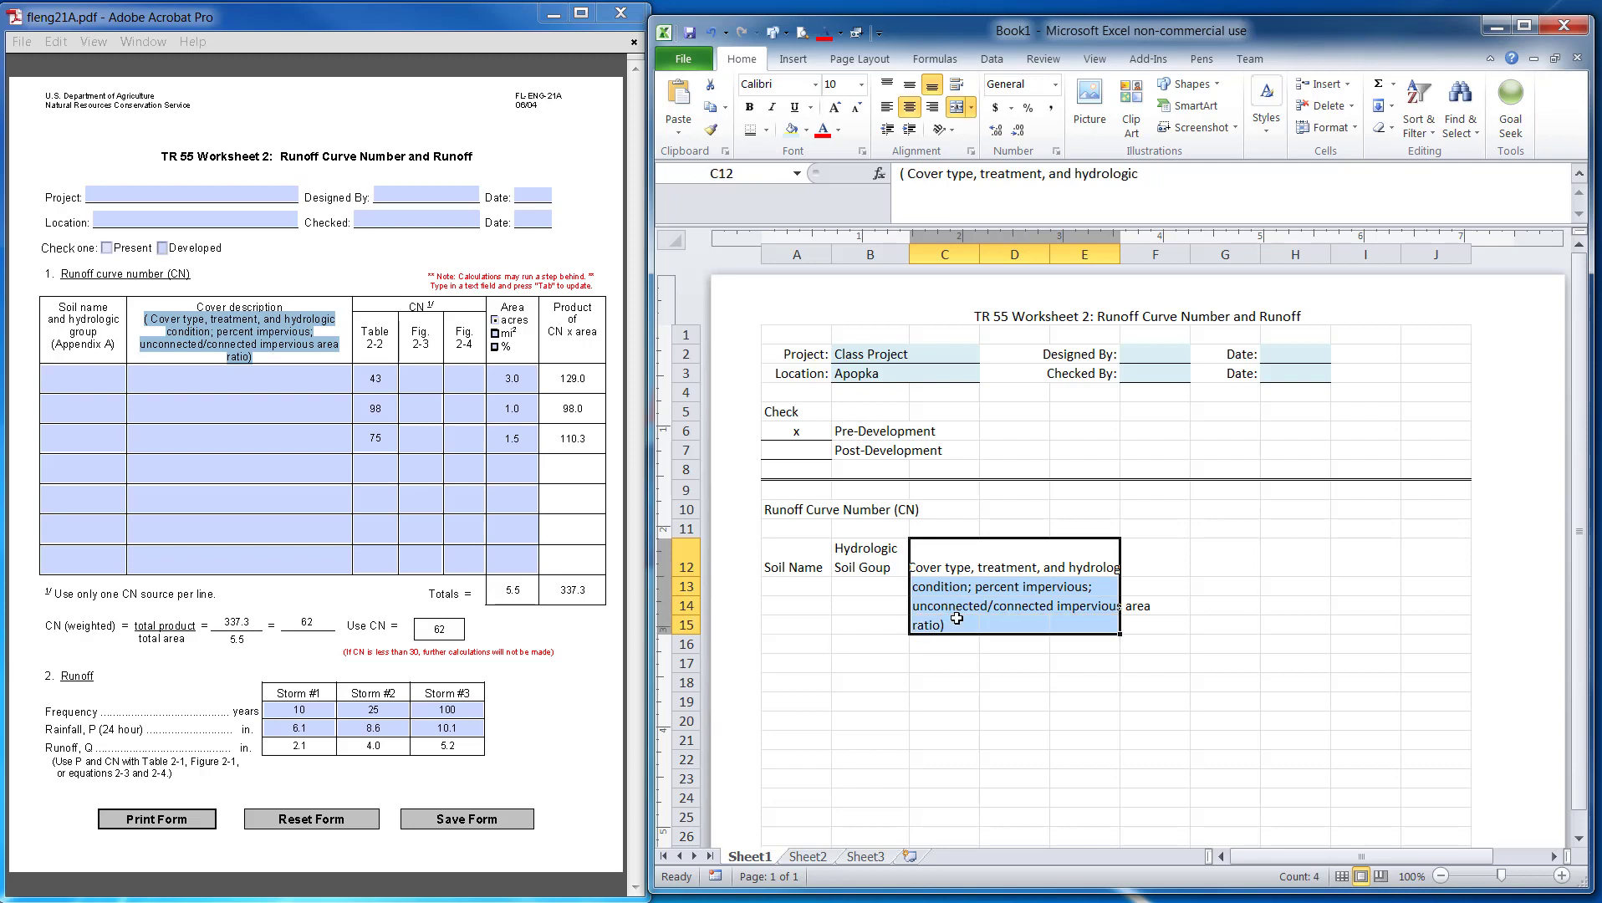
{"action": "key", "text": "Delete"}
{"action": "left_click", "coordinate": [1069, 681]}
{"action": "left_click", "coordinate": [1003, 558]}
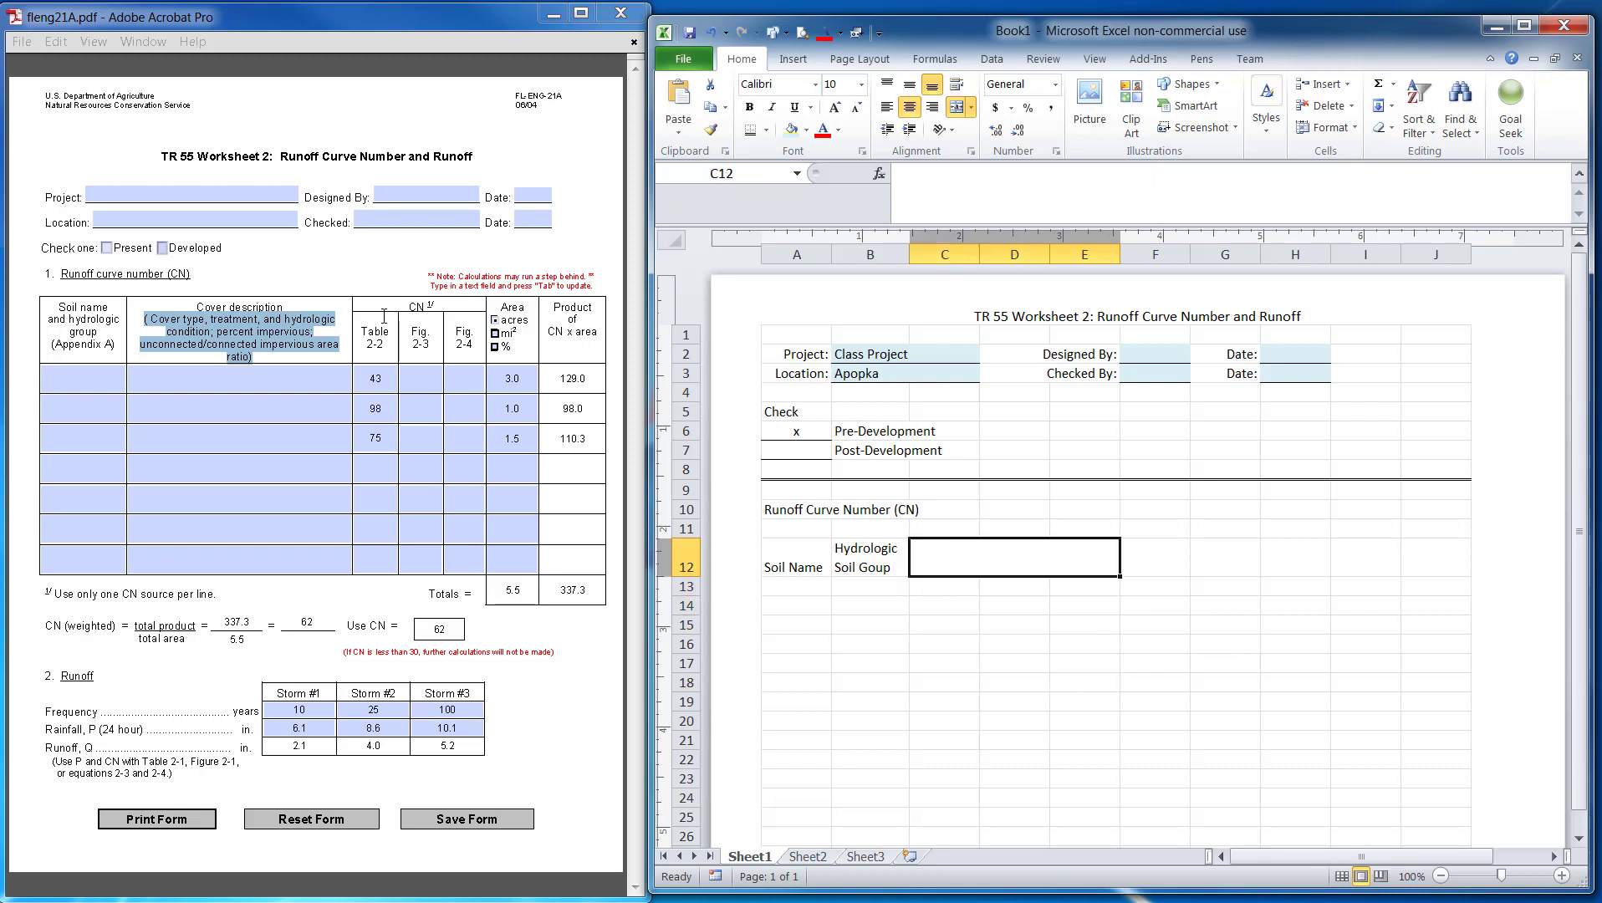
Step: Copy the cover description from the PDF and paste it into C12 as a single entry
{"action": "right_click", "coordinate": [209, 343]}
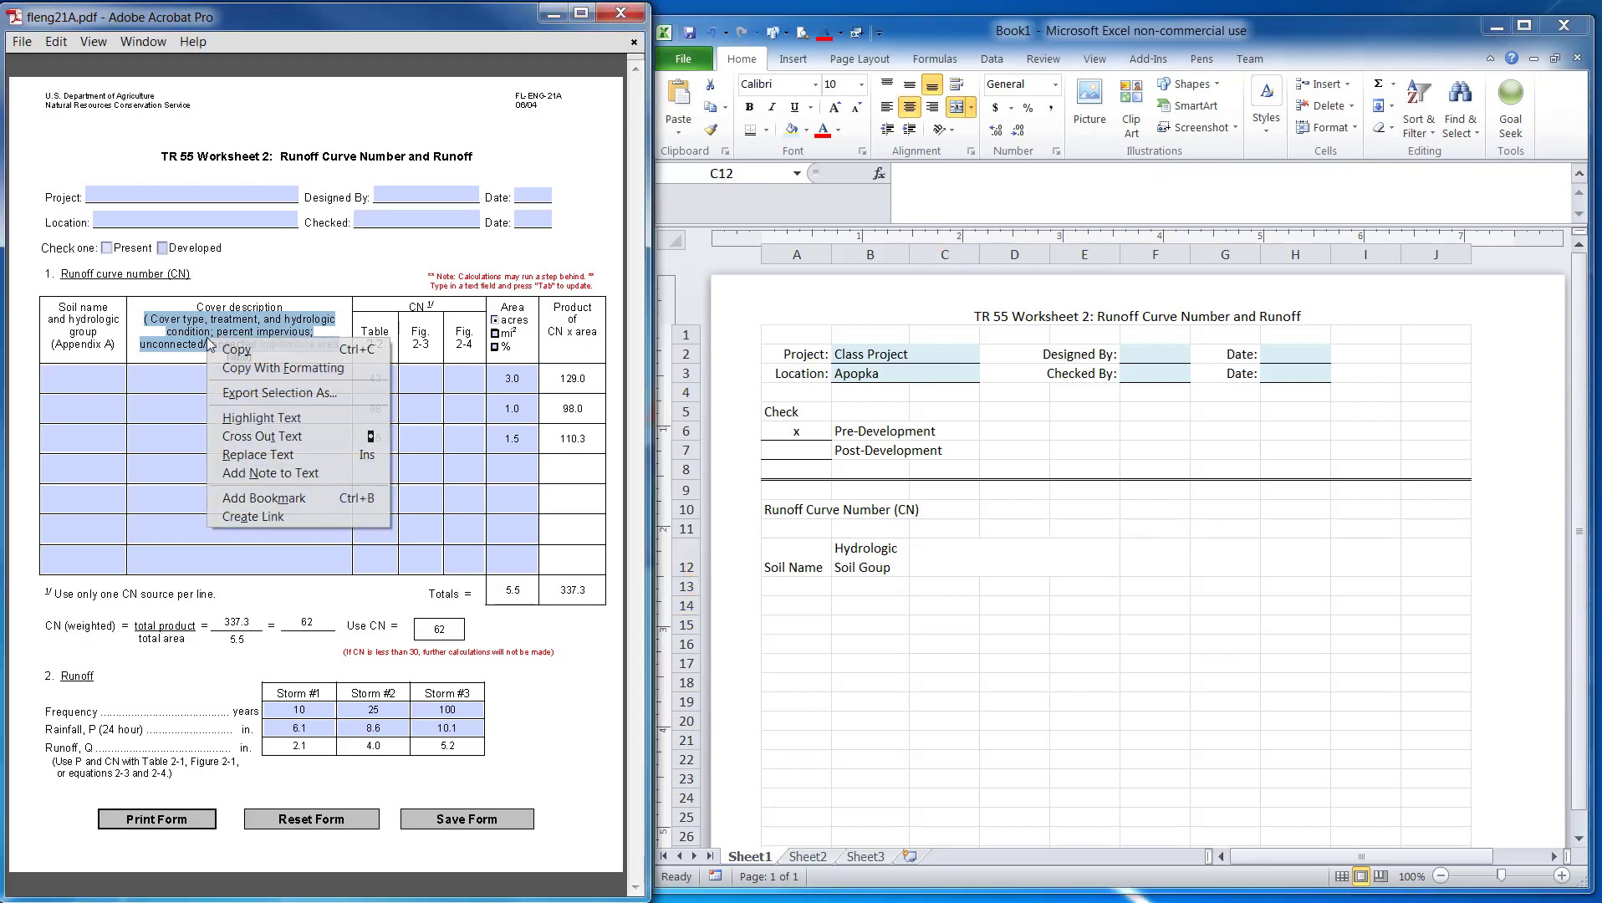
{"action": "left_click", "coordinate": [257, 351]}
{"action": "left_click", "coordinate": [970, 556]}
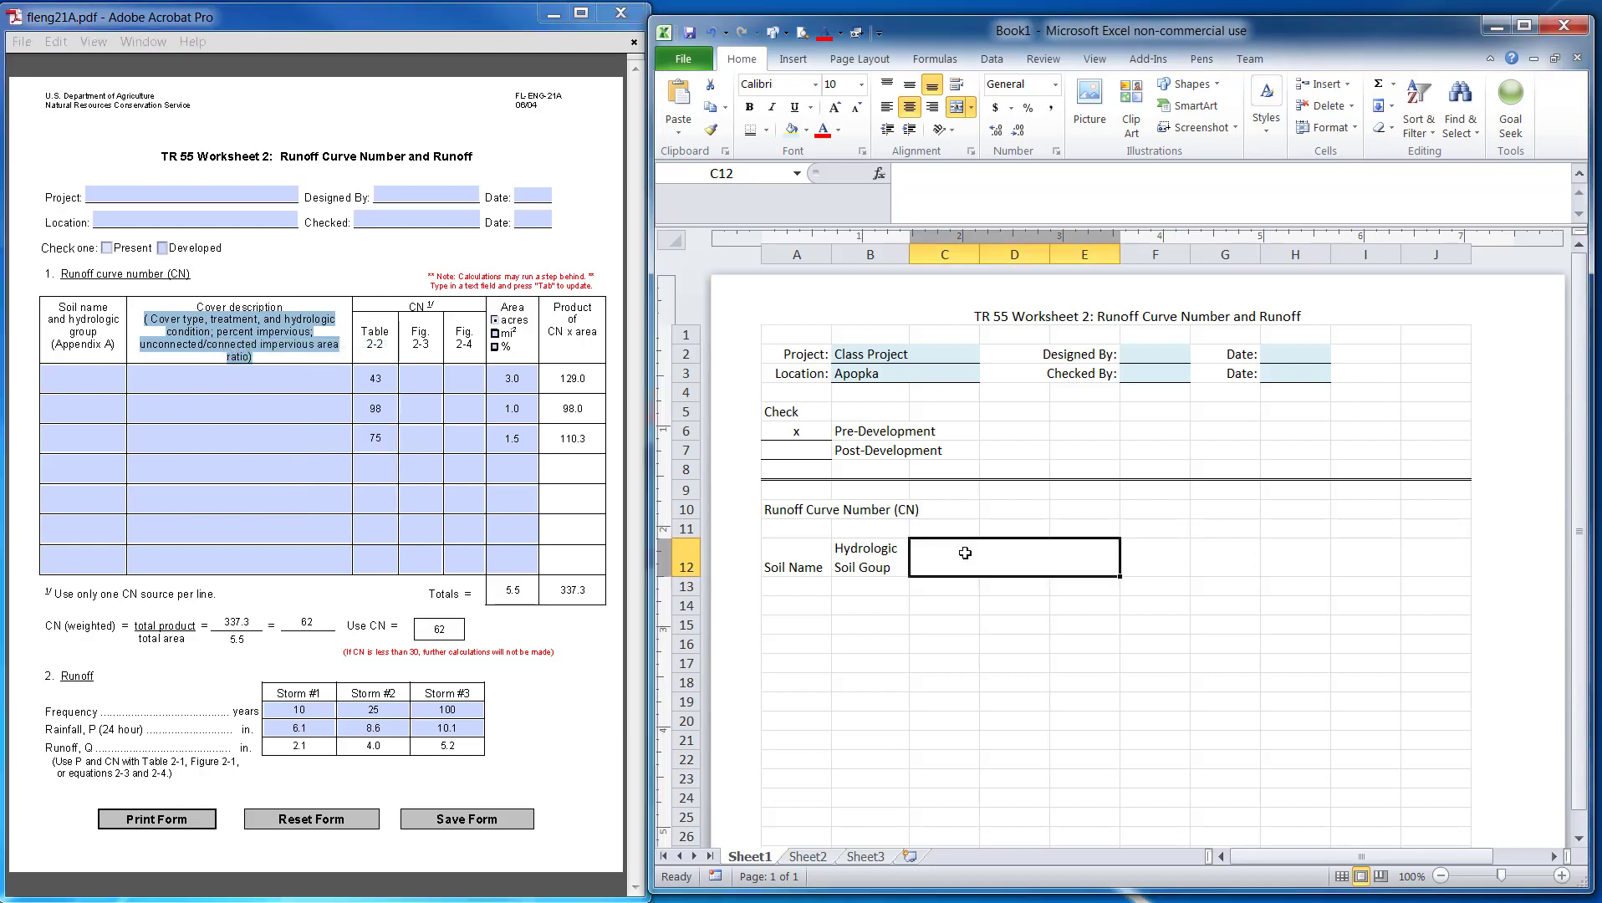
{"action": "left_click", "coordinate": [994, 189]}
{"action": "right_click", "coordinate": [994, 189]}
{"action": "left_click", "coordinate": [1034, 266]}
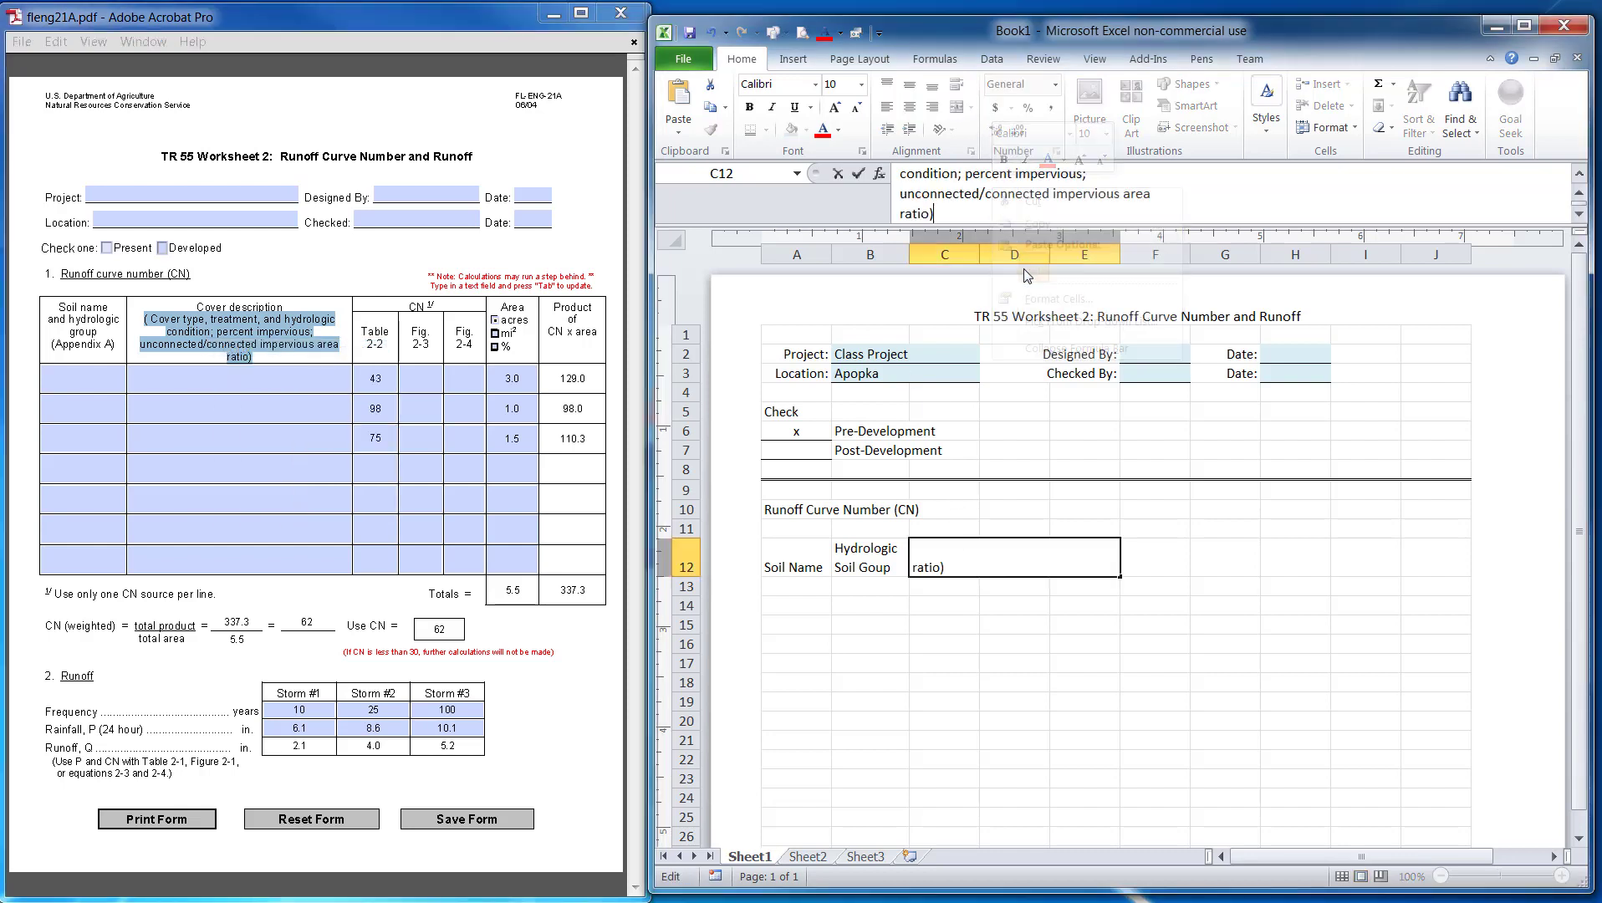
{"action": "left_click", "coordinate": [1003, 593]}
{"action": "left_click", "coordinate": [958, 570]}
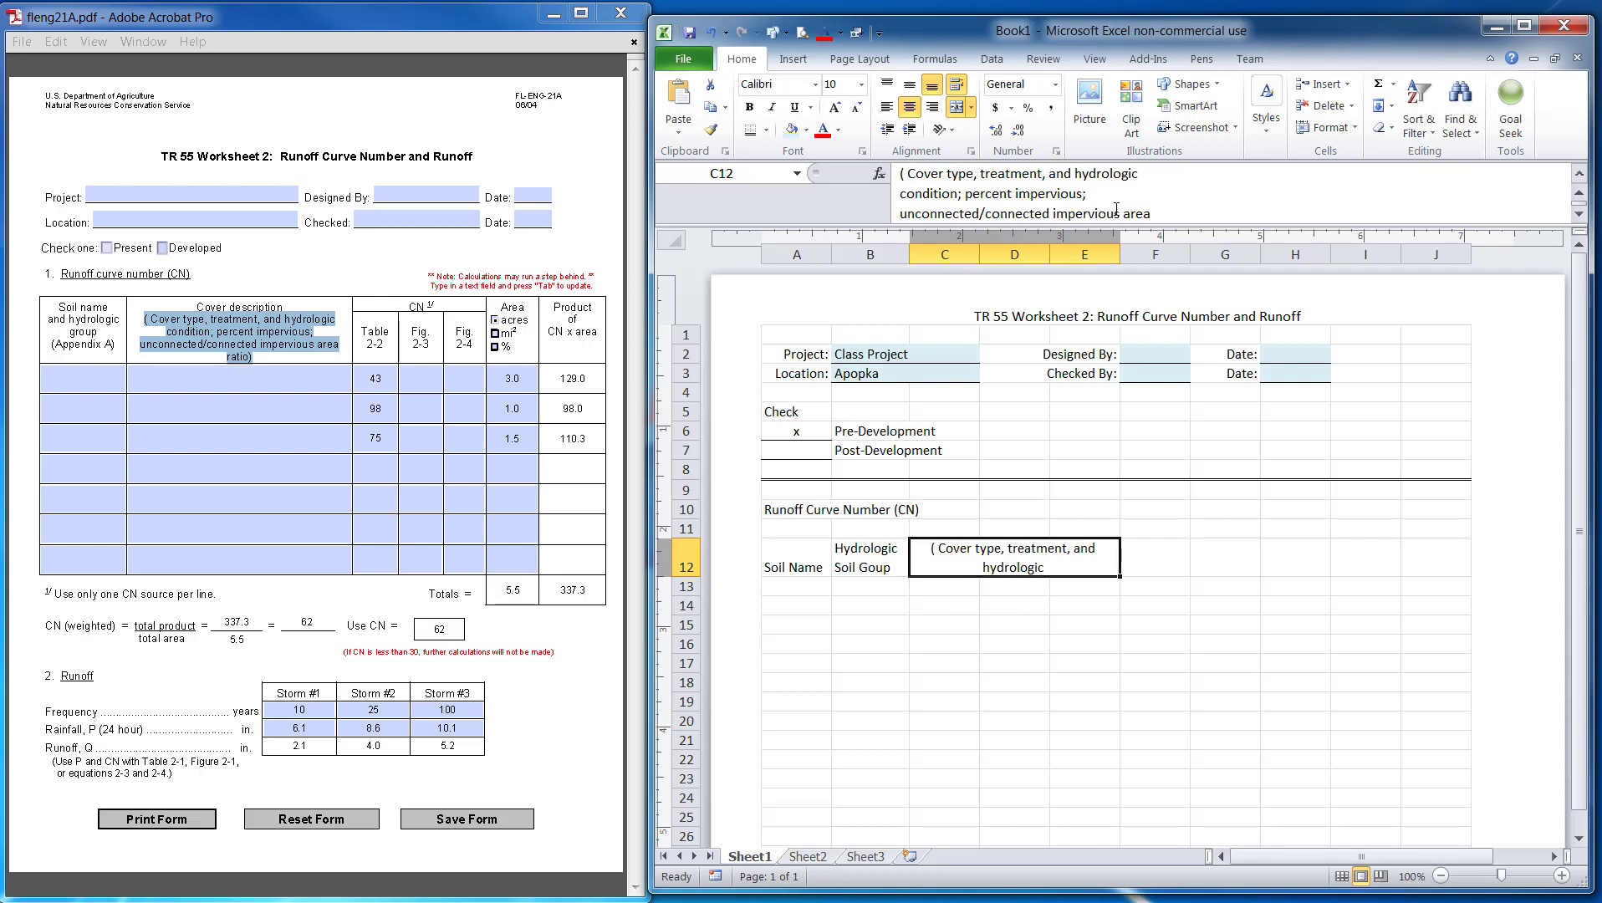
{"action": "left_click", "coordinate": [857, 742]}
Step: Remove the two line breaks from the C12 description and set it to font size 8
{"action": "left_click", "coordinate": [305, 377]}
{"action": "left_click", "coordinate": [1036, 580]}
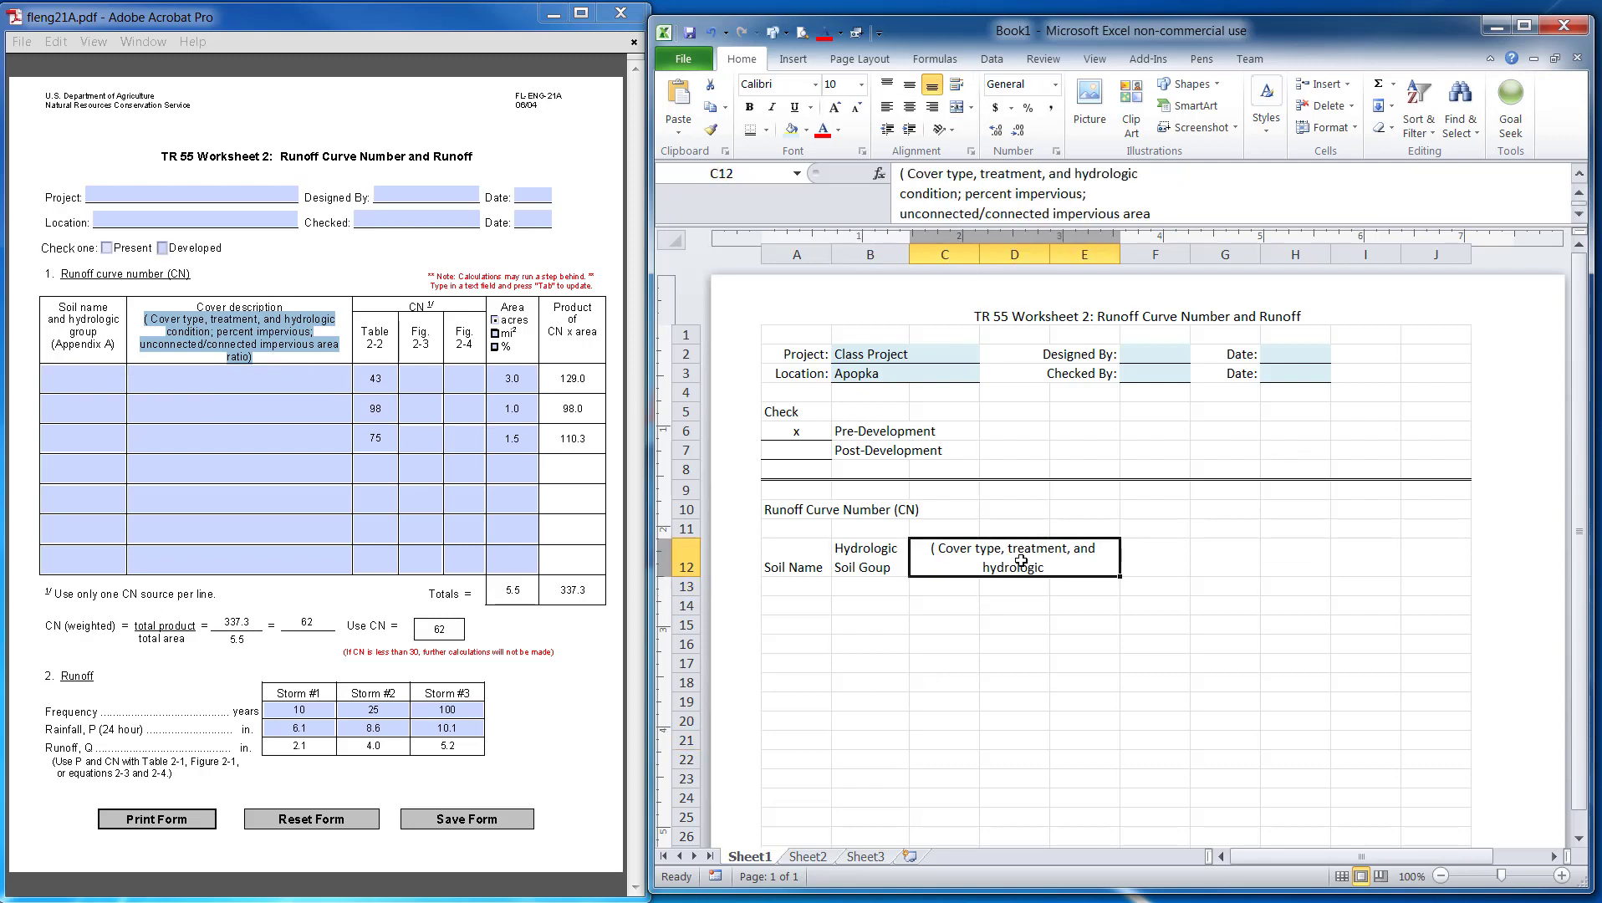
{"action": "left_click", "coordinate": [1179, 176]}
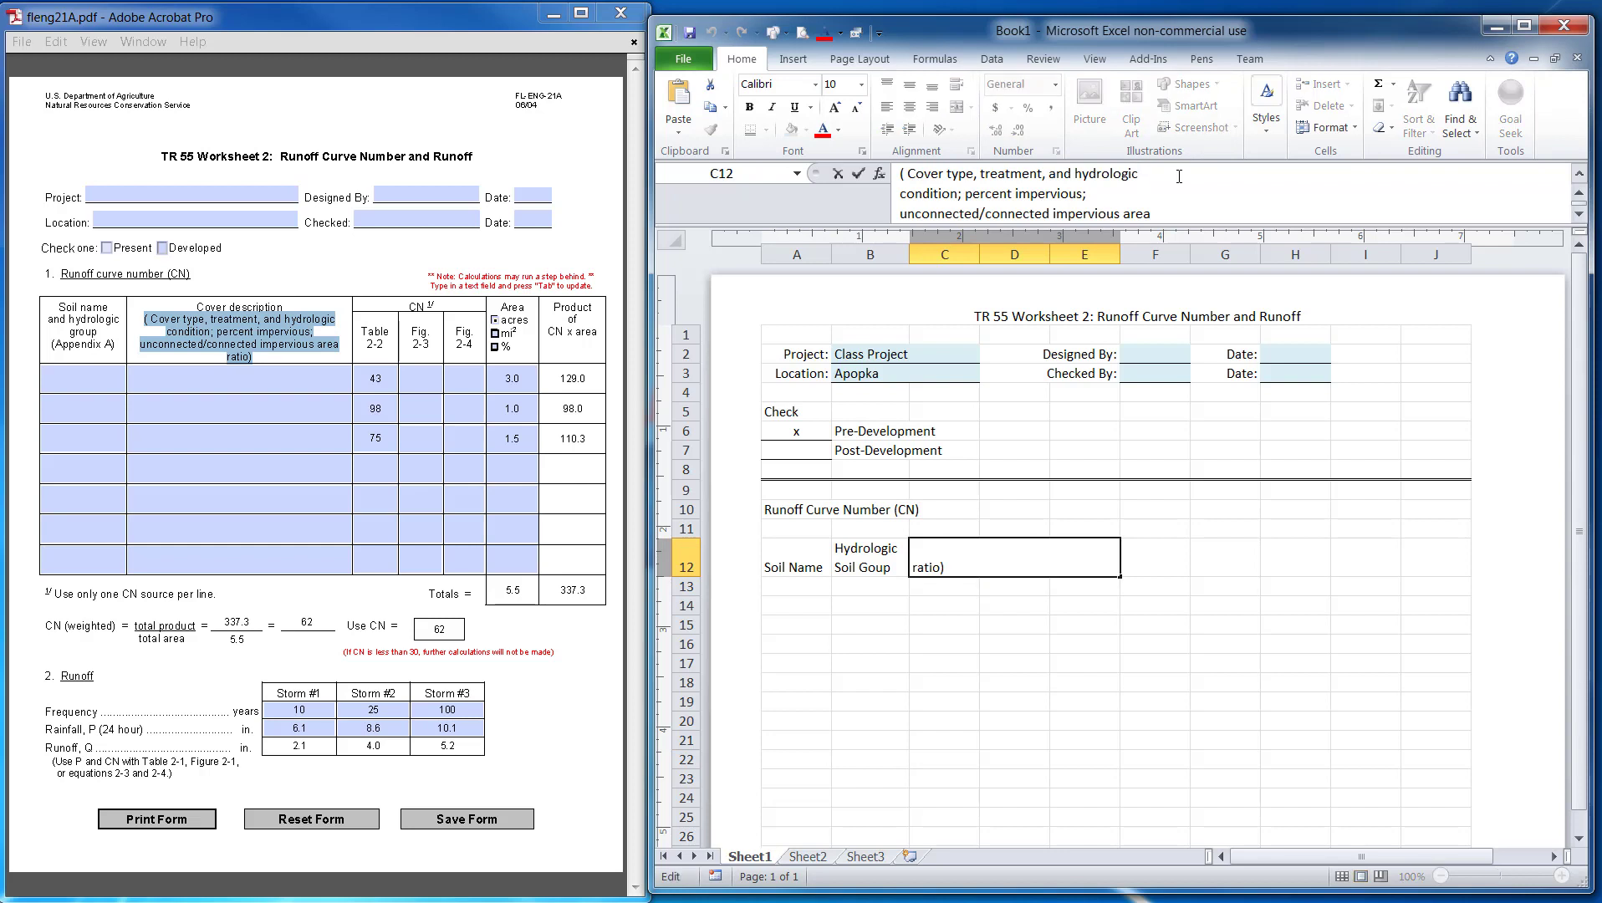
{"action": "key", "text": "Delete"}
{"action": "left_click", "coordinate": [1217, 200]}
{"action": "key", "text": "Delete"}
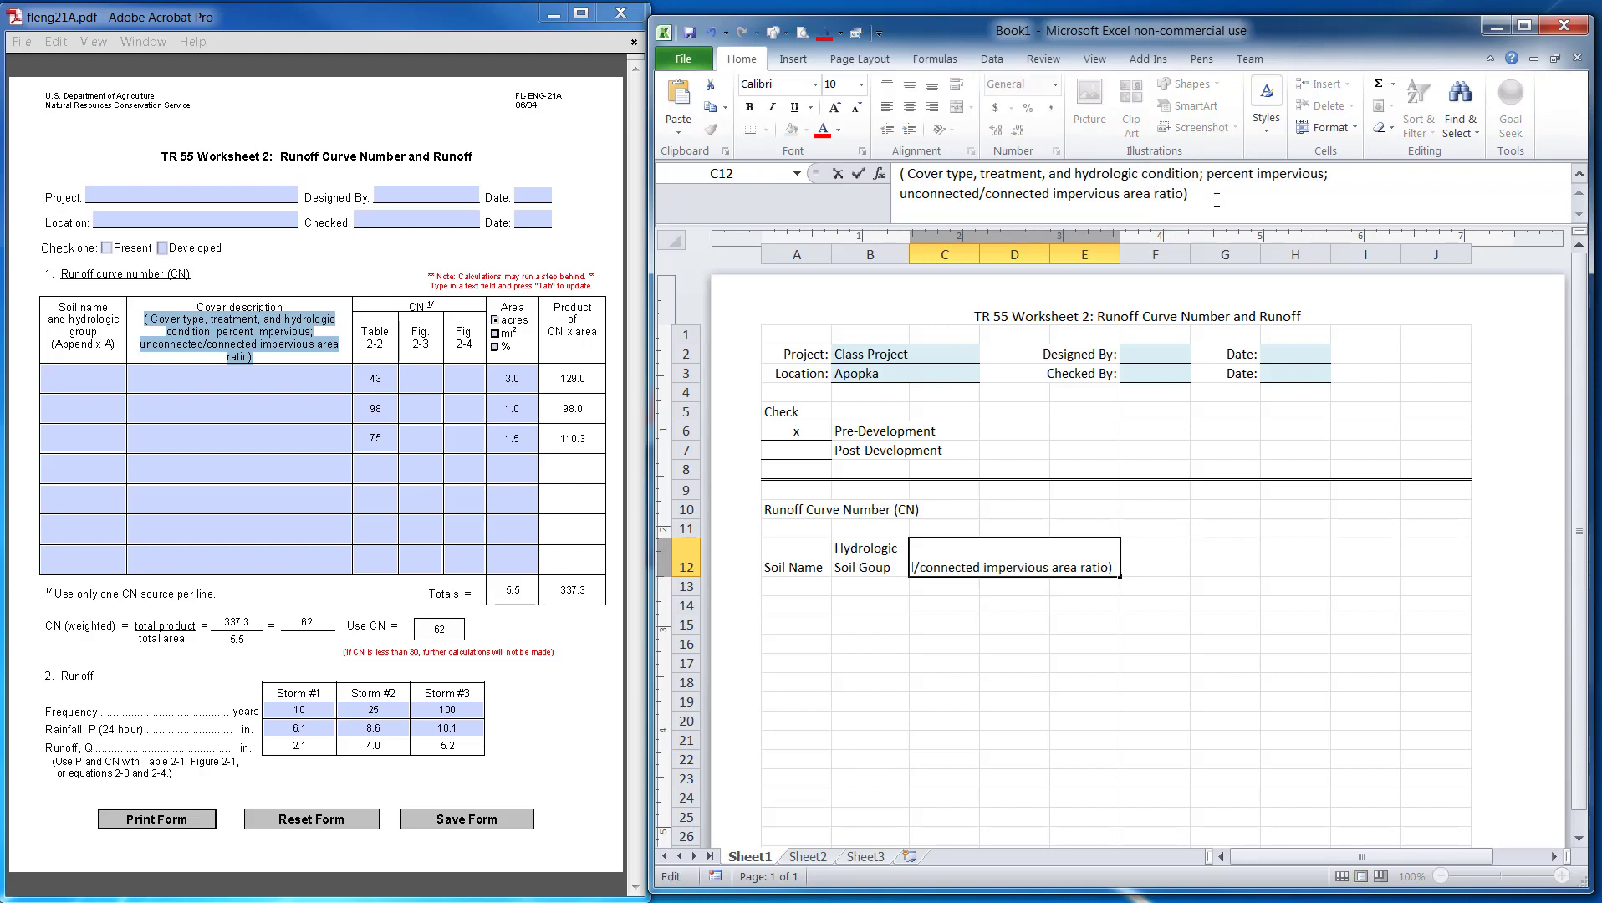
{"action": "left_click", "coordinate": [957, 627]}
{"action": "left_click", "coordinate": [962, 564]}
{"action": "left_click", "coordinate": [834, 85]}
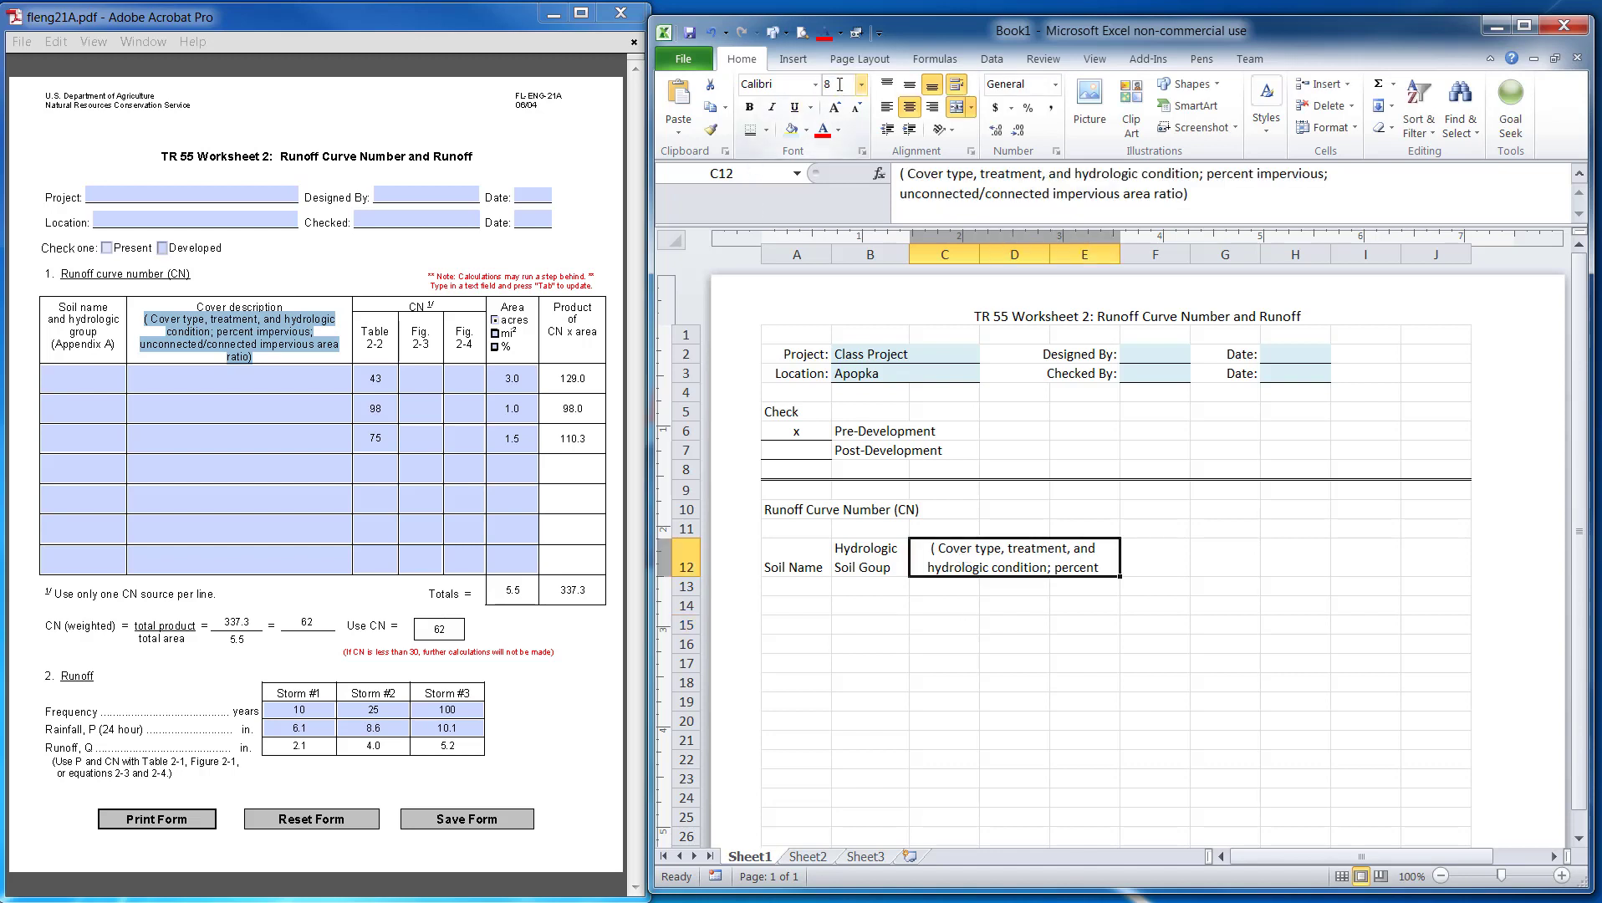
{"action": "key", "text": "Return"}
{"action": "left_click_drag", "start_coordinate": [1006, 623], "coordinate": [1013, 606]}
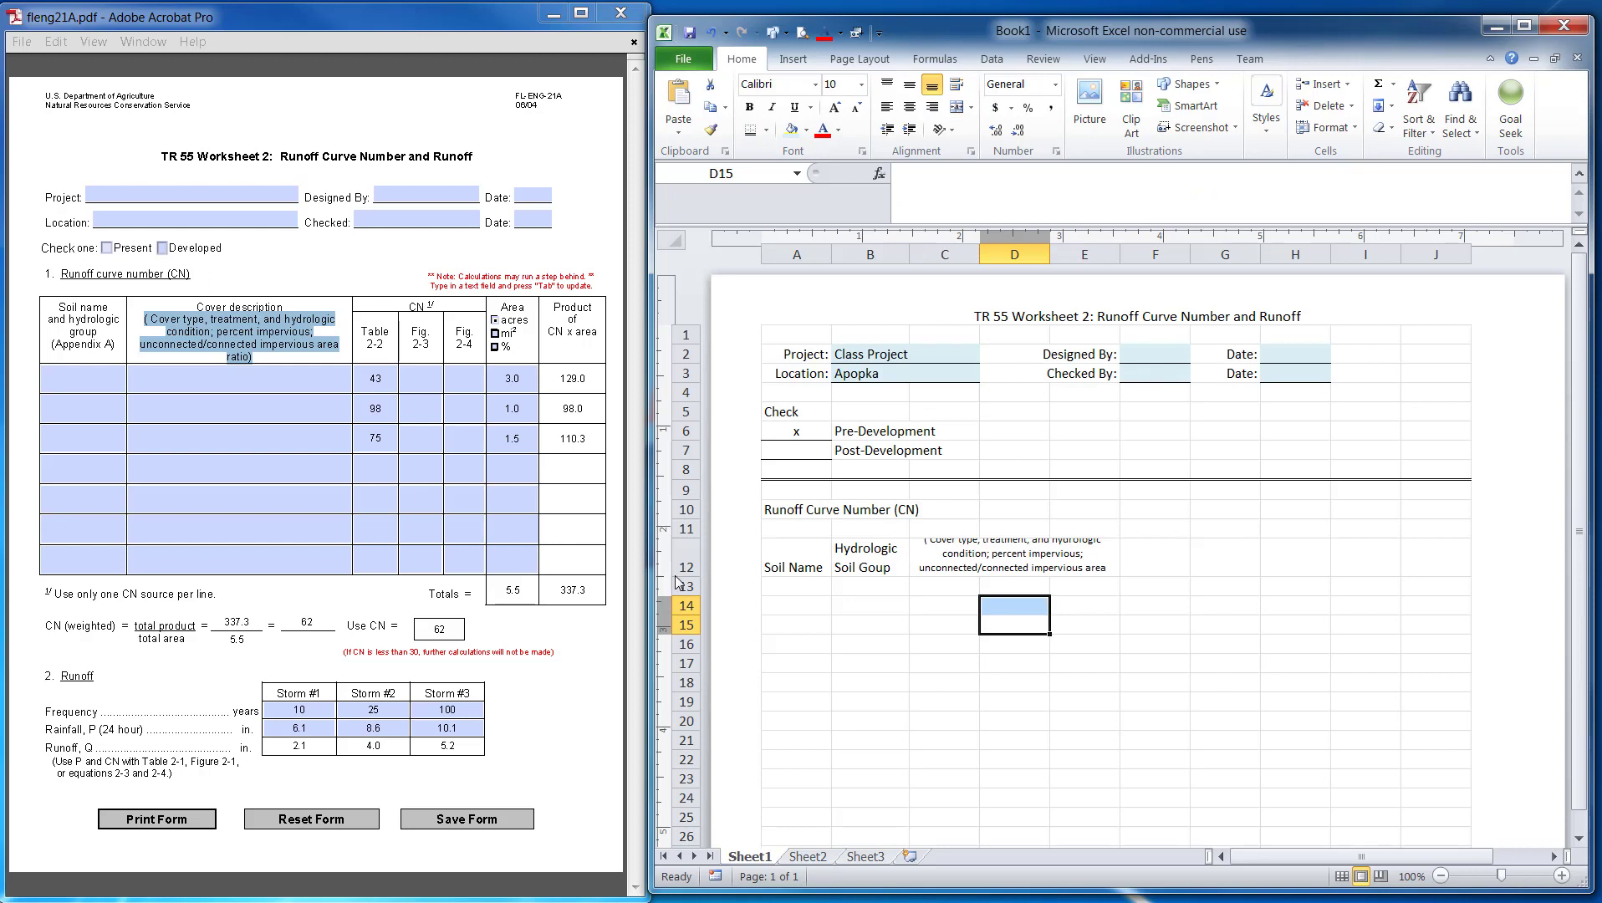
Step: Make row 12 taller and enter 'Cover Description' merged and centred across C11:E11
{"action": "left_click_drag", "start_coordinate": [686, 575], "coordinate": [691, 611]}
{"action": "left_click_drag", "start_coordinate": [974, 531], "coordinate": [1076, 526]}
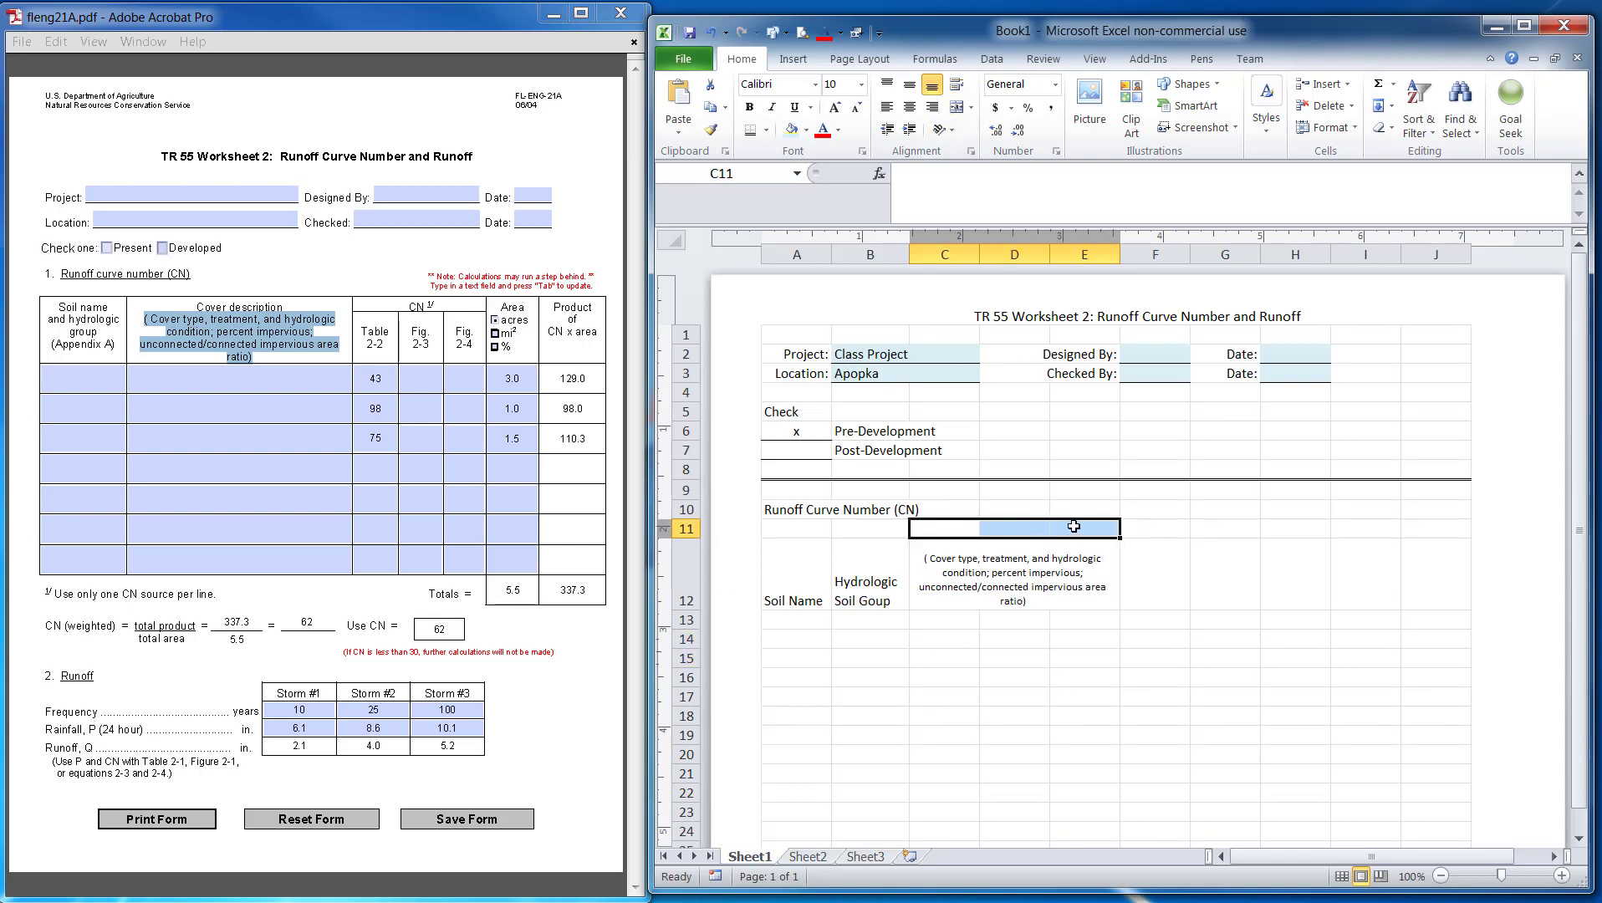
{"action": "left_click", "coordinate": [956, 107]}
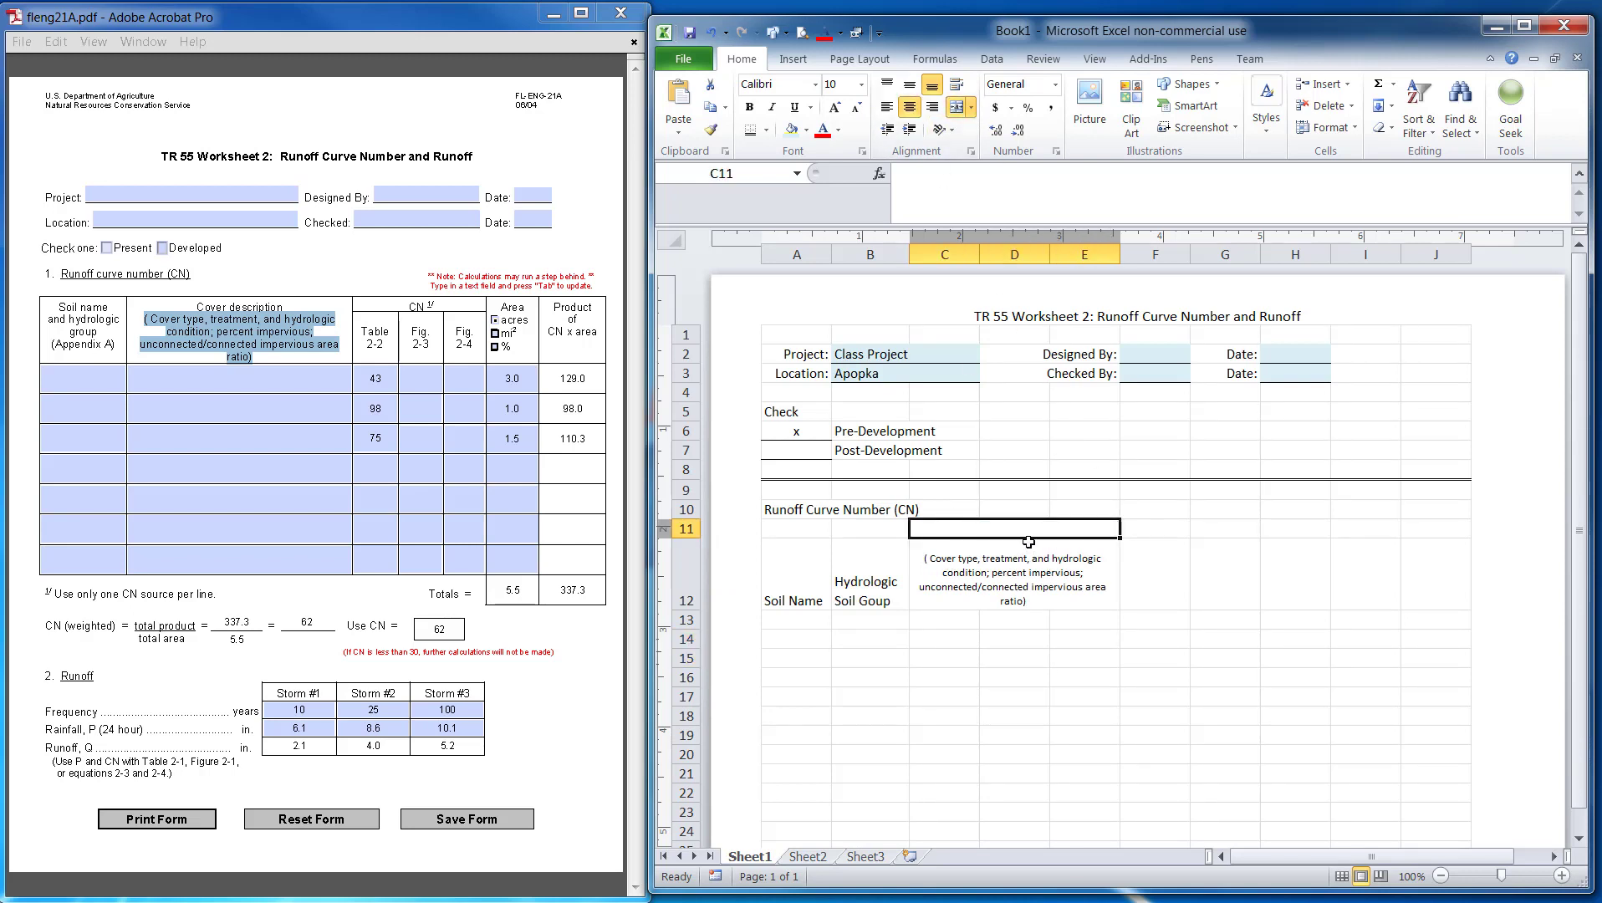
{"action": "type", "text": "Co"}
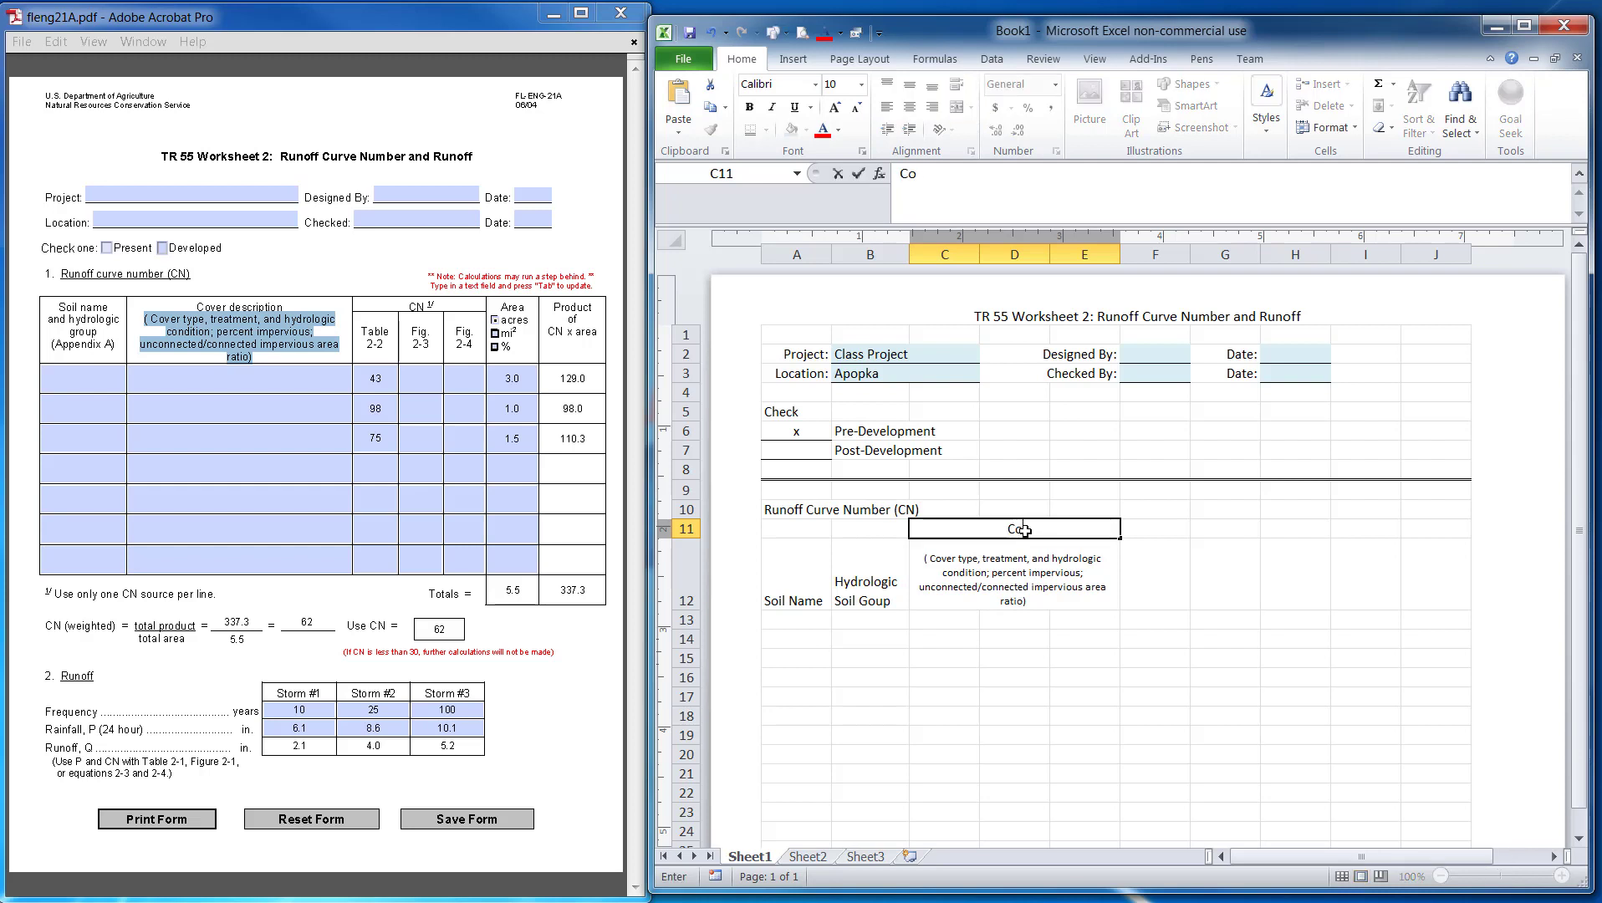
{"action": "type", "text": "ver Description"}
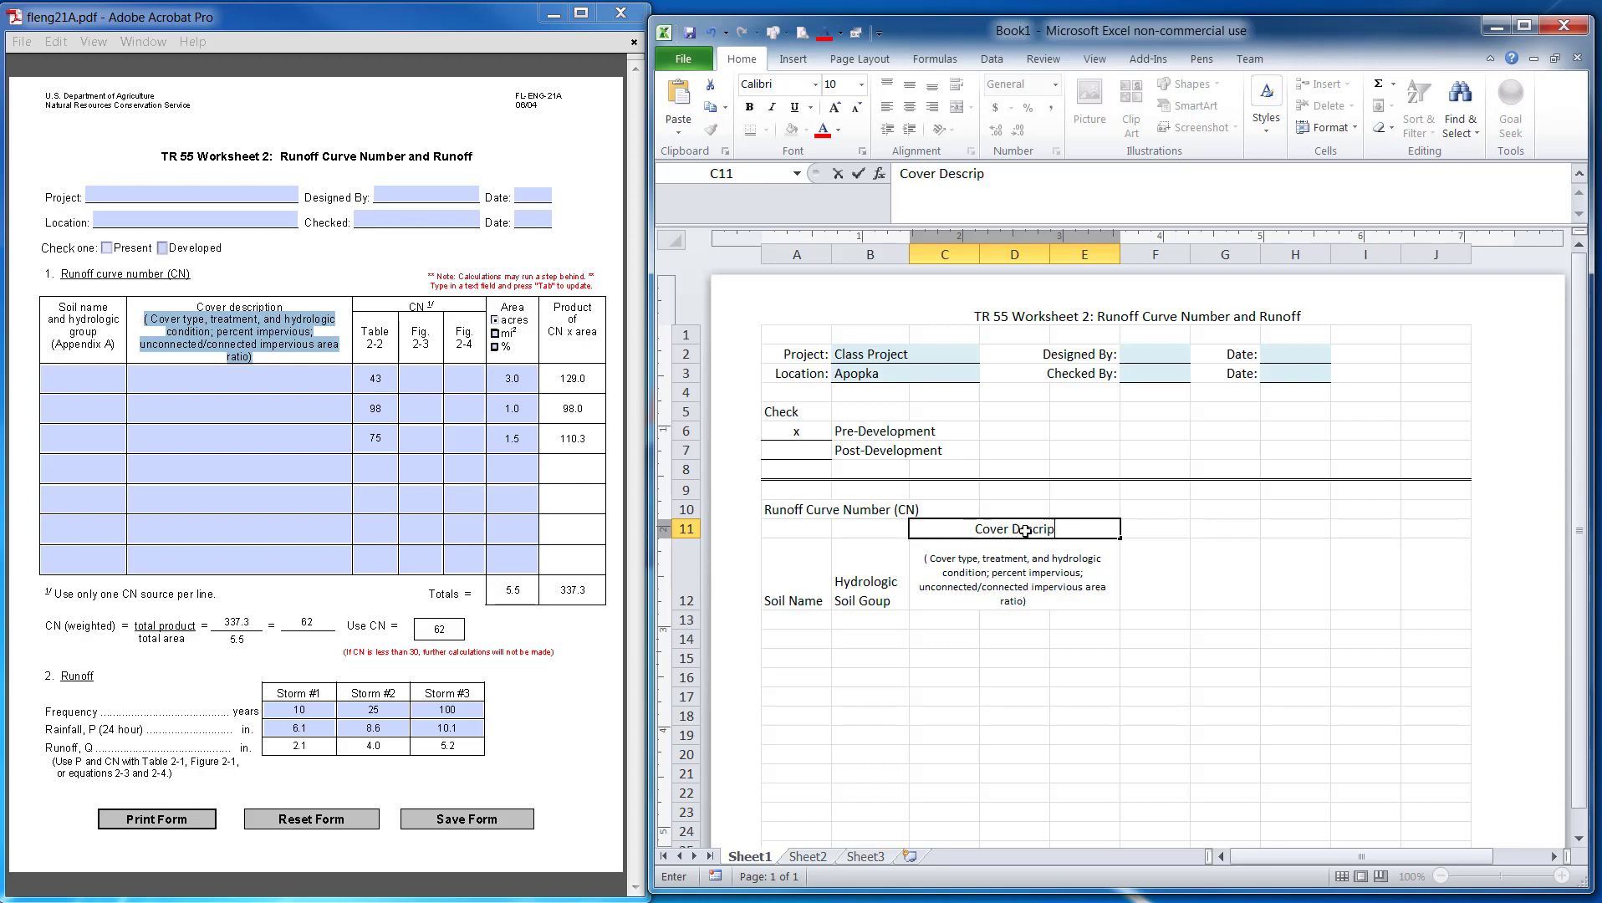
{"action": "left_click", "coordinate": [1126, 815]}
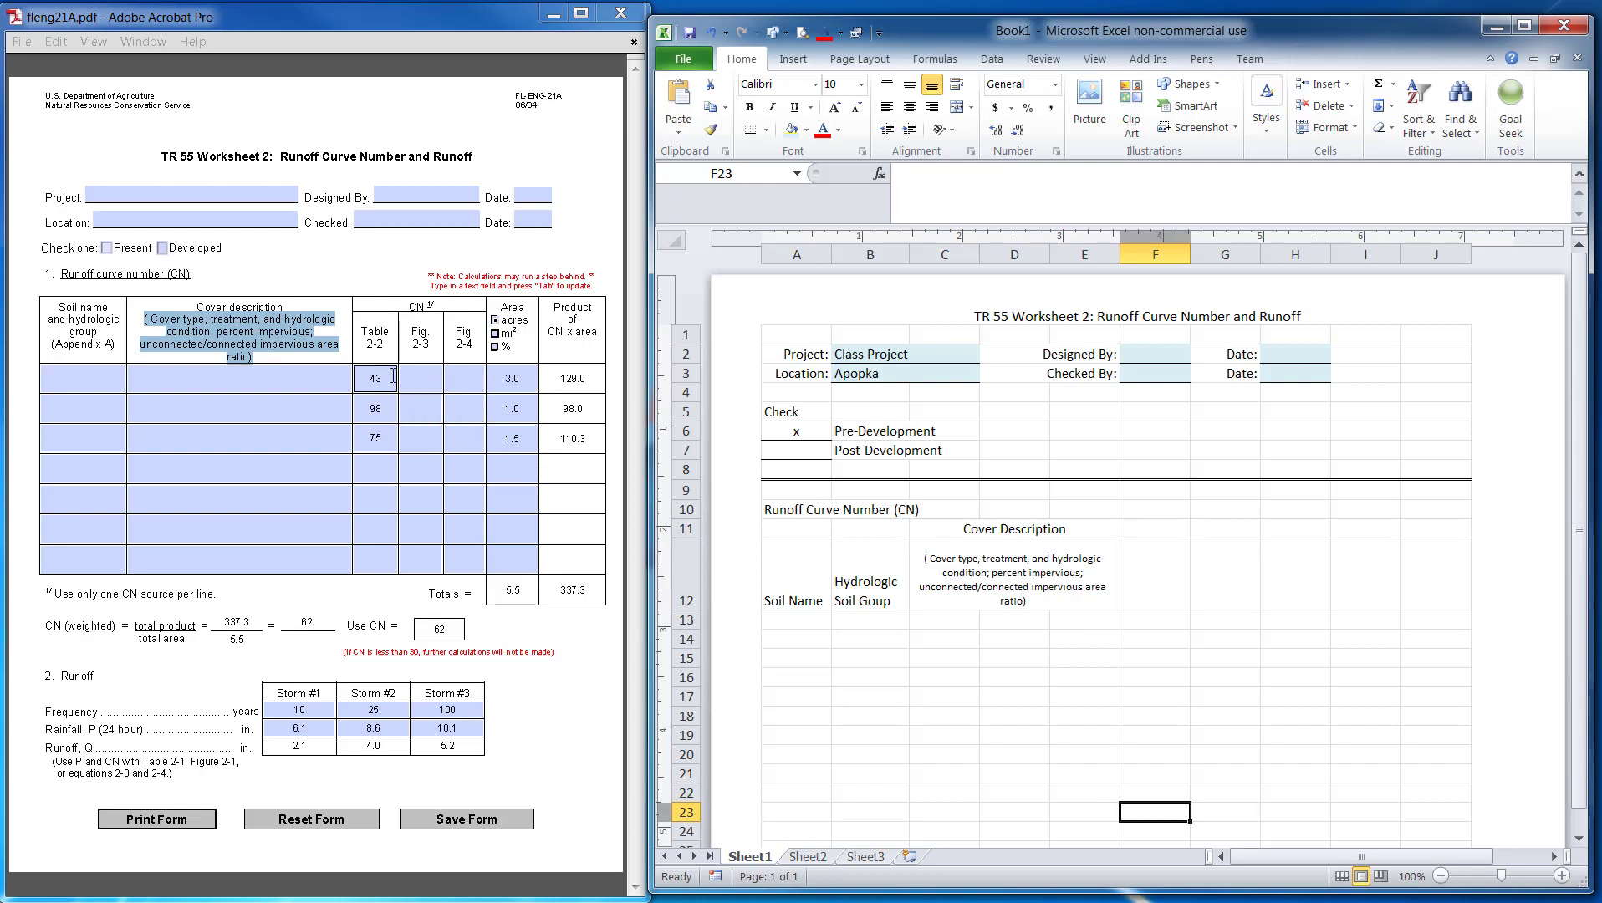
Step: Enter 54 in the form's row-1 Fig. 2-3 field and clear the 43 from Table 2-2
{"action": "left_click", "coordinate": [421, 378]}
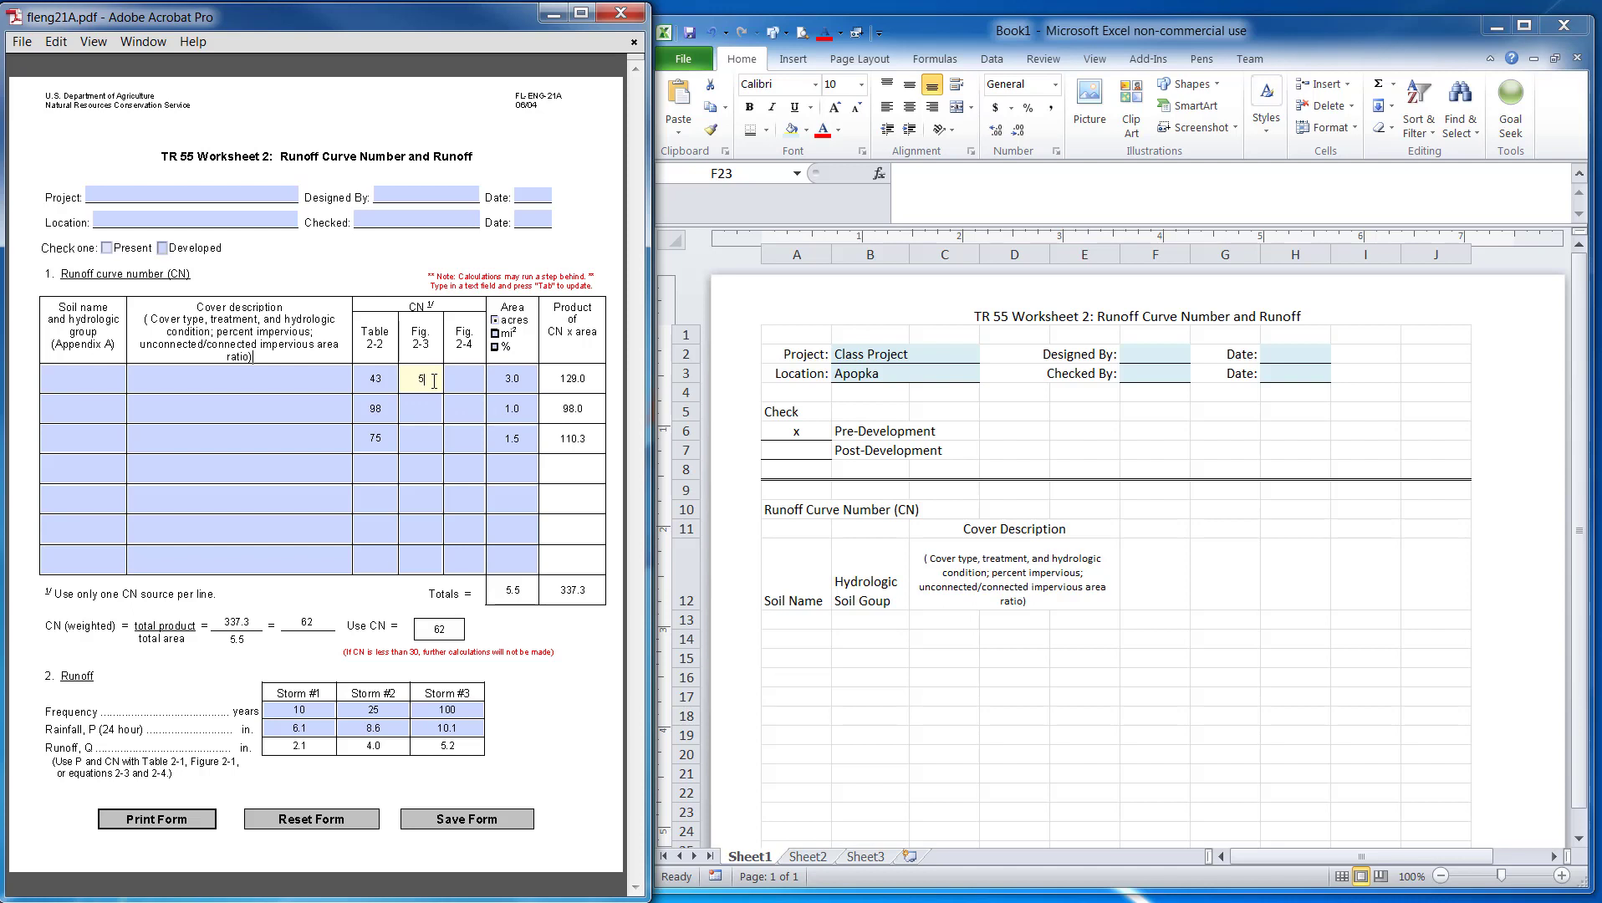
{"action": "key", "text": "Return"}
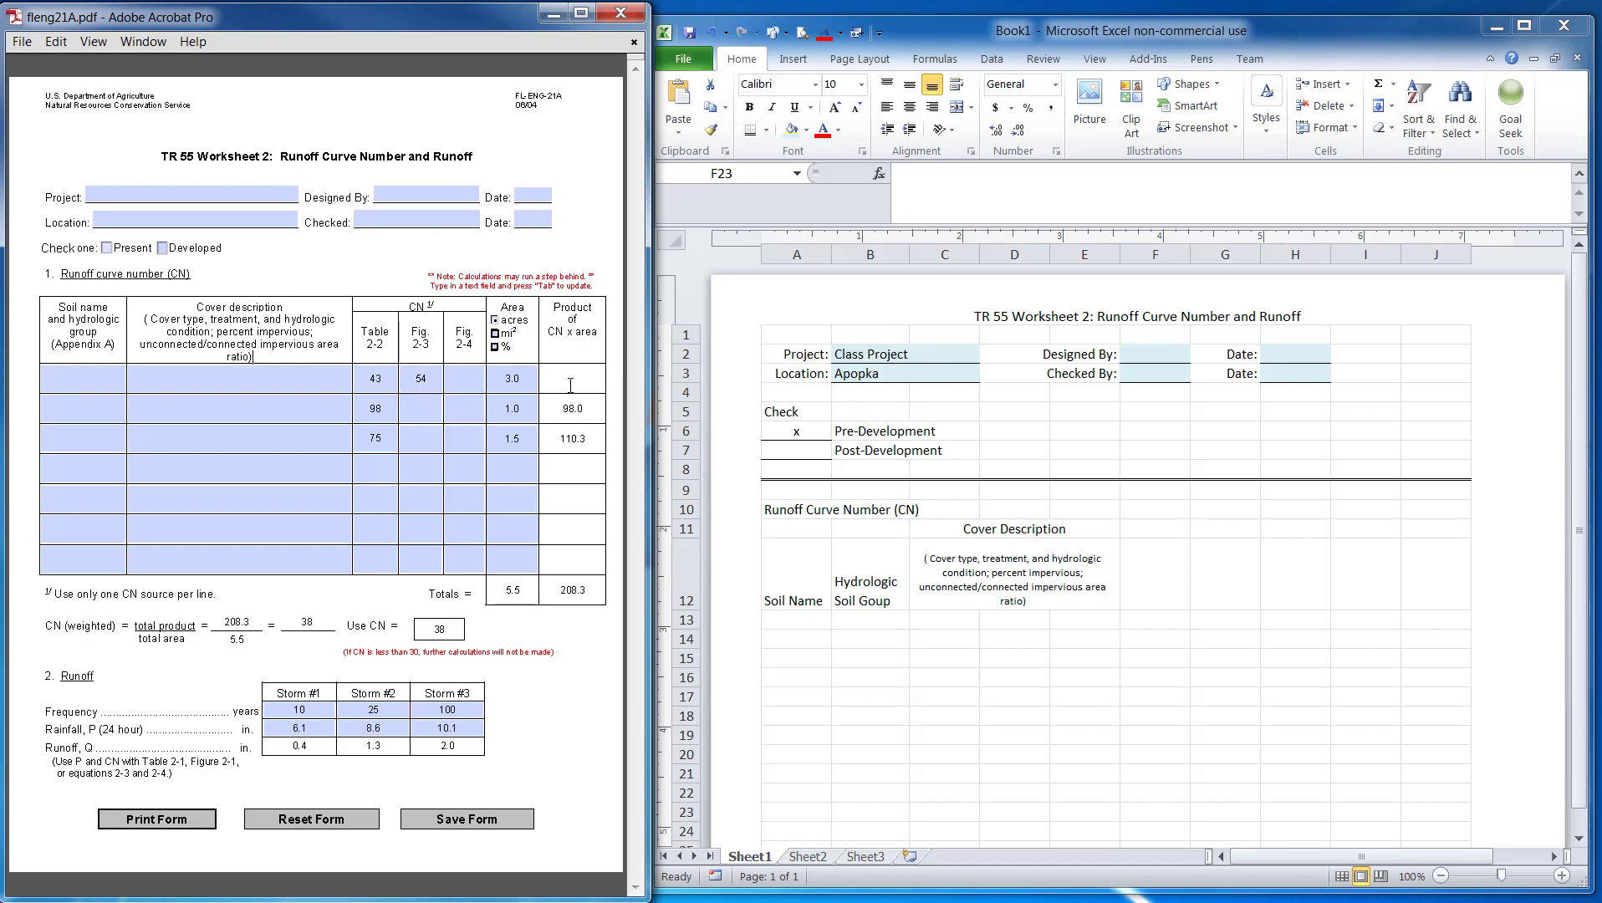
{"action": "left_click_drag", "start_coordinate": [389, 378], "coordinate": [345, 377]}
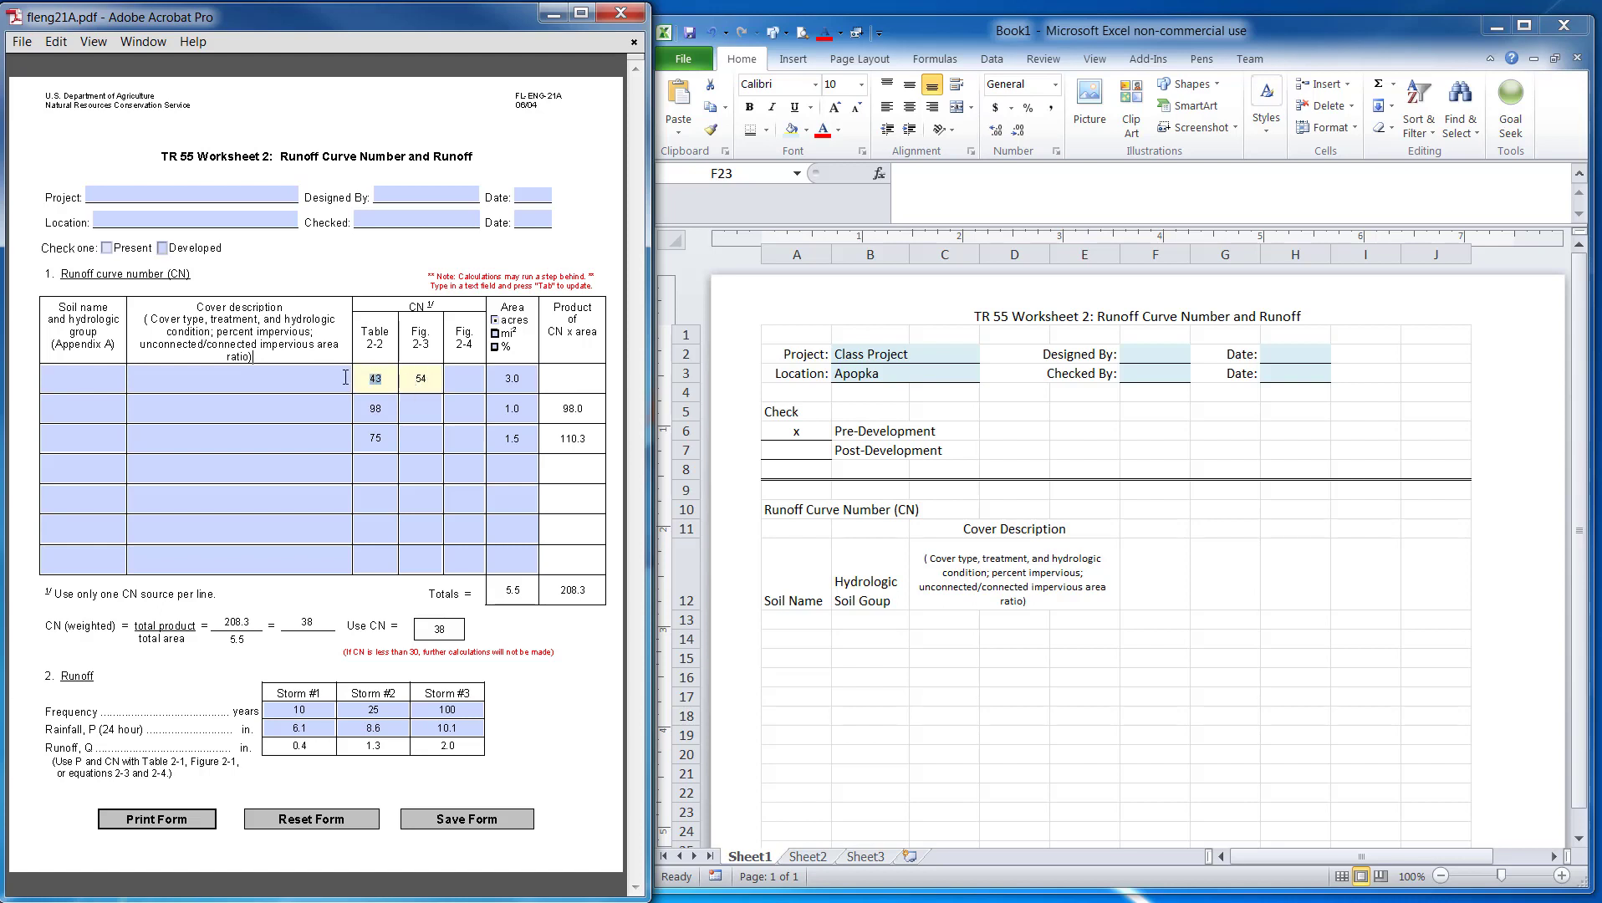
{"action": "key", "text": "Return"}
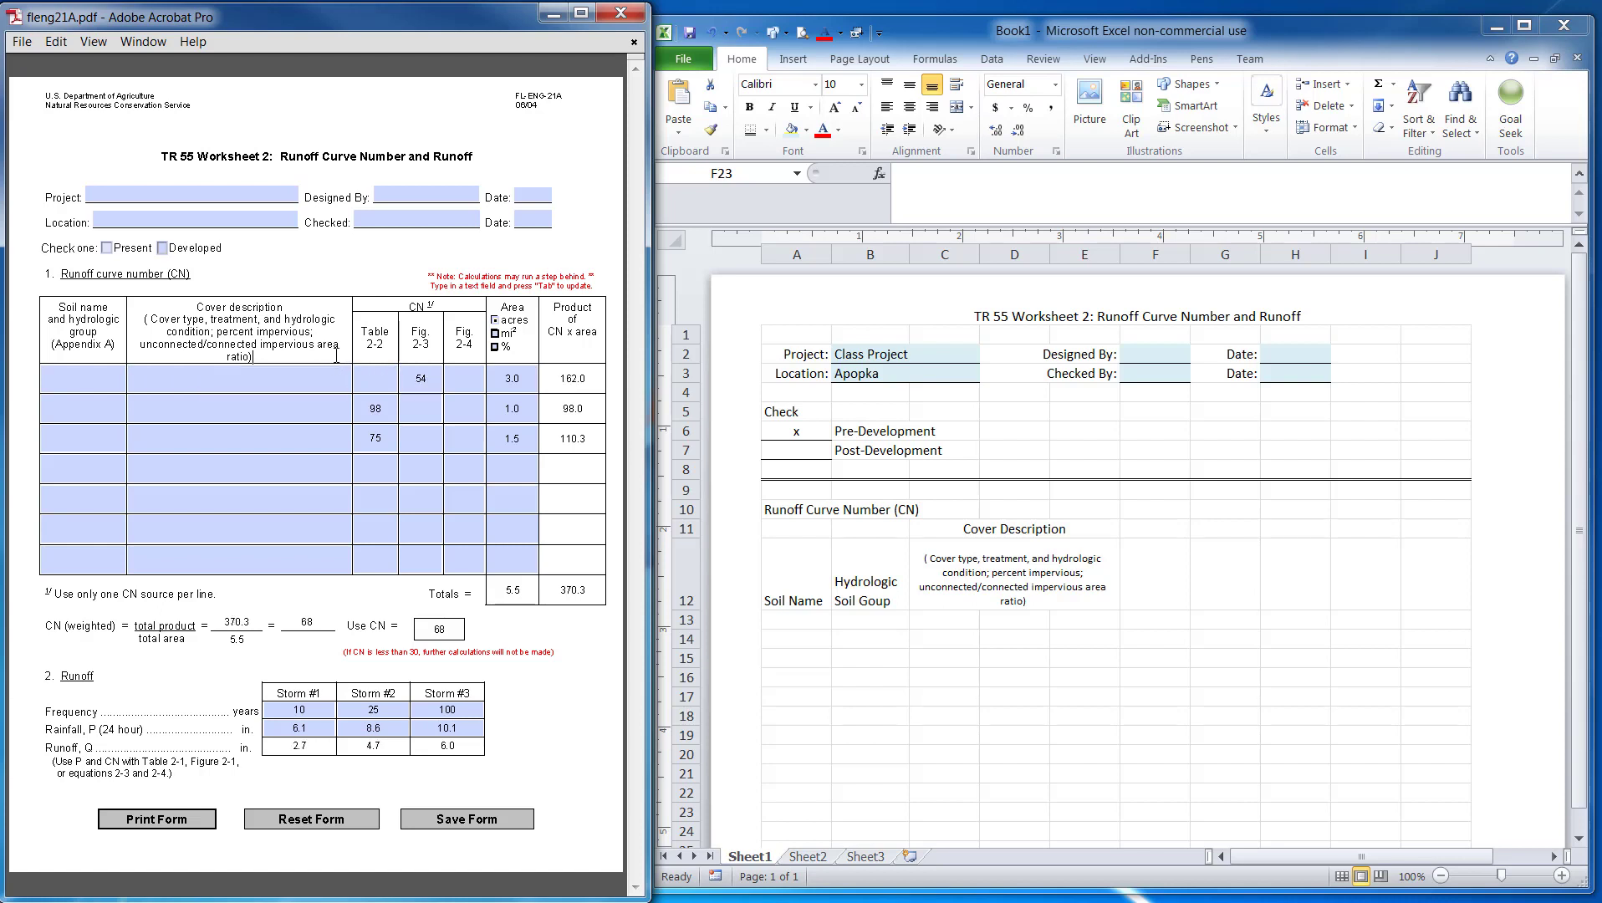
{"action": "left_click", "coordinate": [1165, 625]}
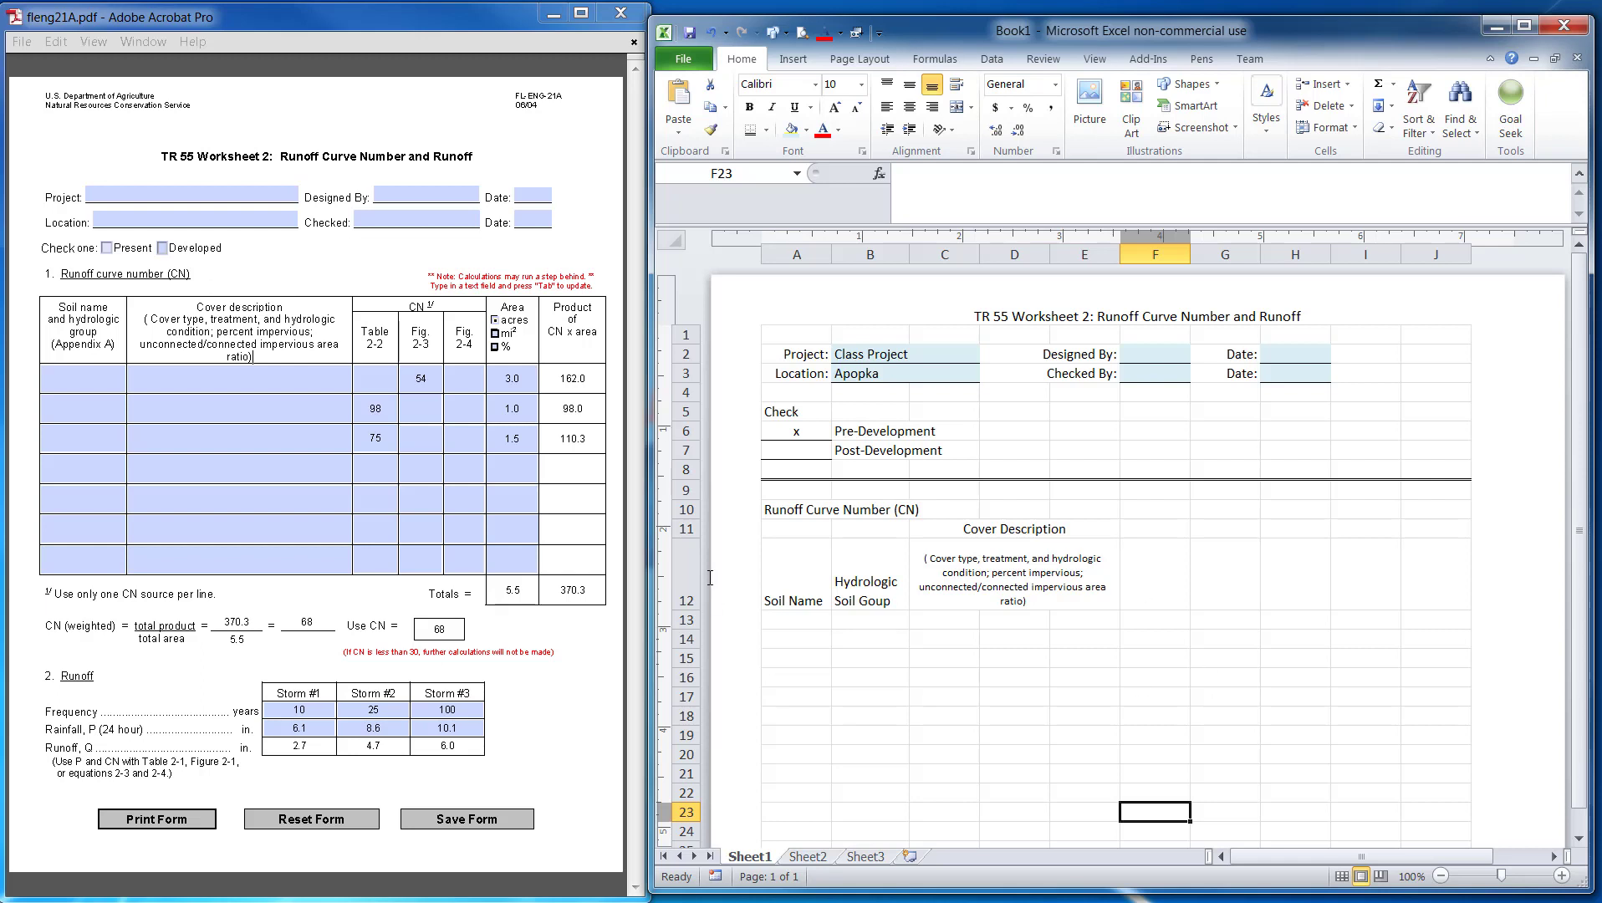
{"action": "left_click", "coordinate": [1146, 525]}
Step: Enter the 'CN 1/' heading in F11 with the 1/ marker formatted as superscript
{"action": "type", "text": "CN 1/"}
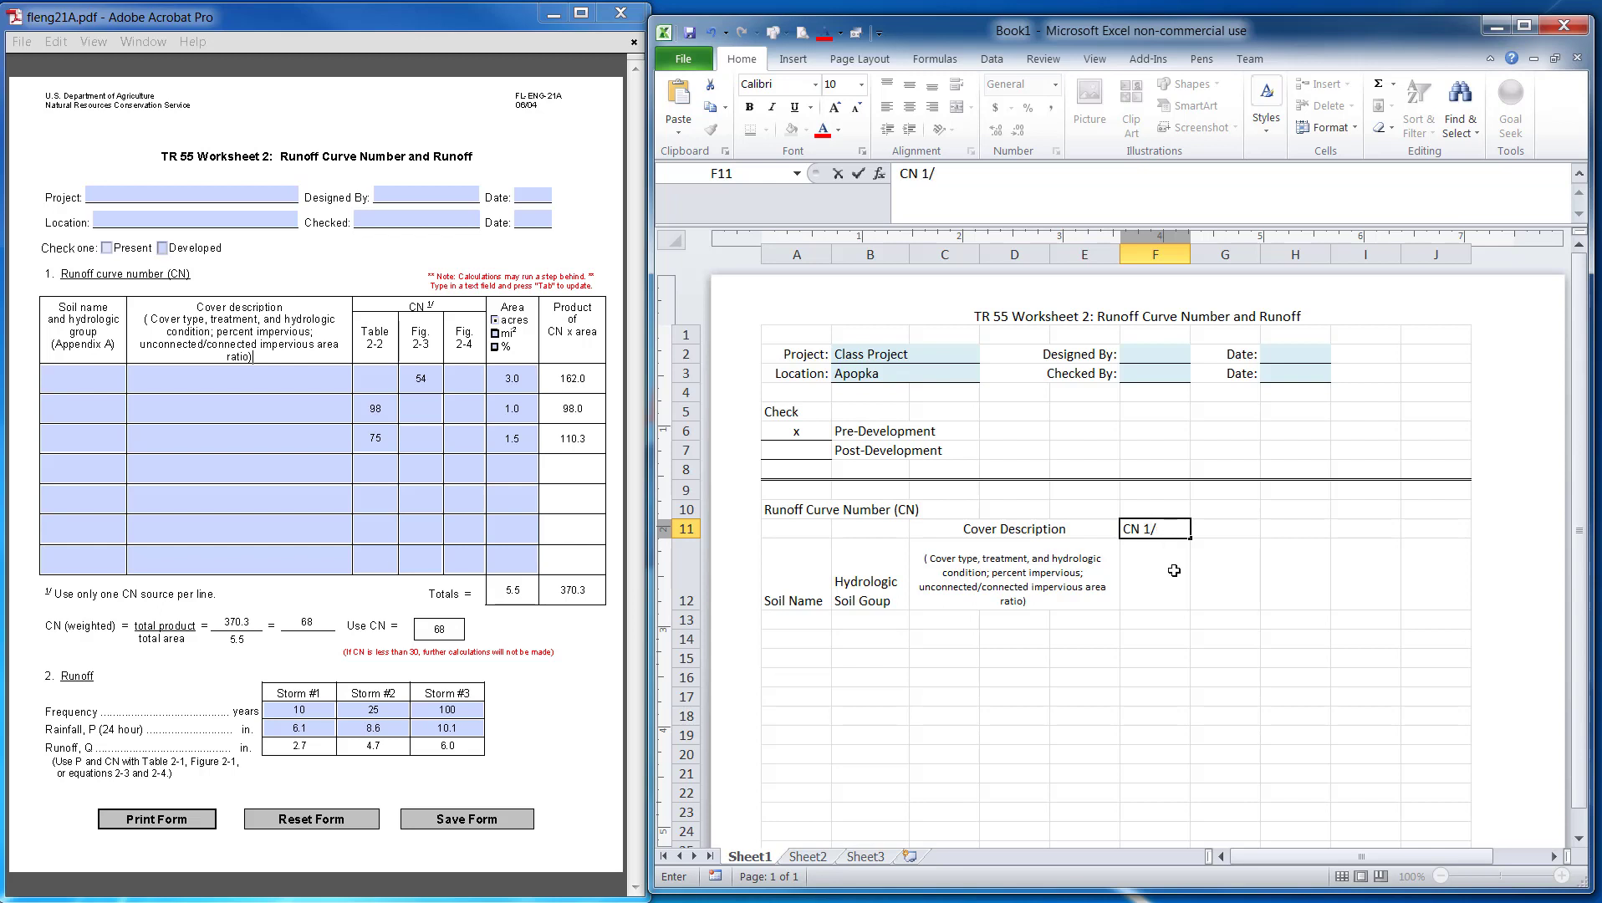
{"action": "left_click", "coordinate": [1174, 571]}
{"action": "left_click", "coordinate": [1157, 528]}
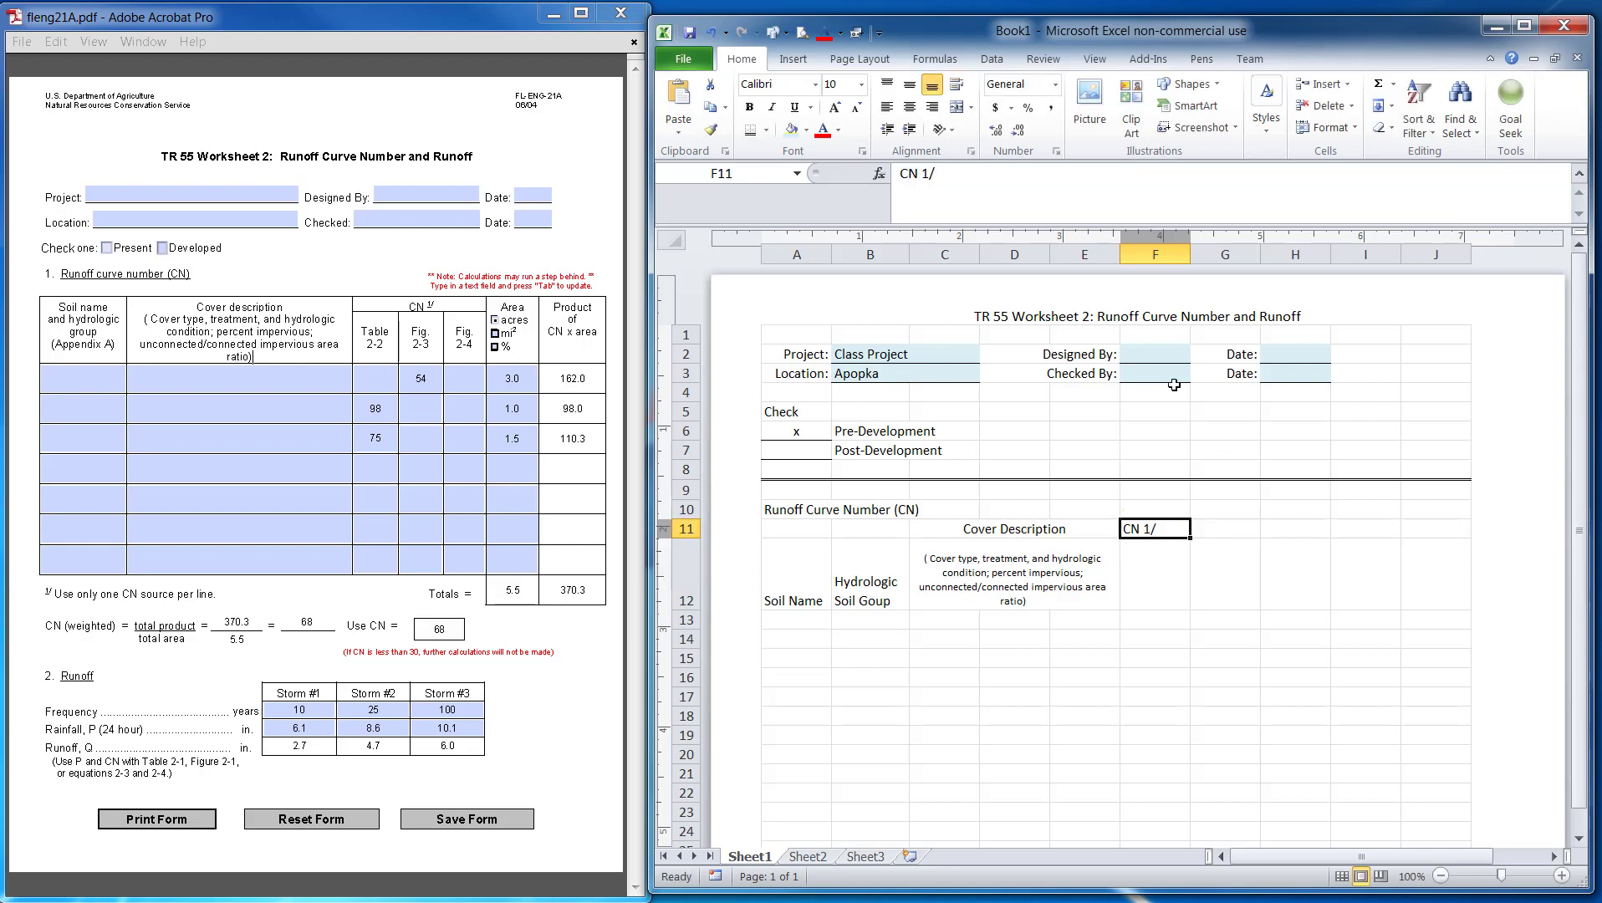
{"action": "left_click_drag", "start_coordinate": [920, 175], "coordinate": [940, 176]}
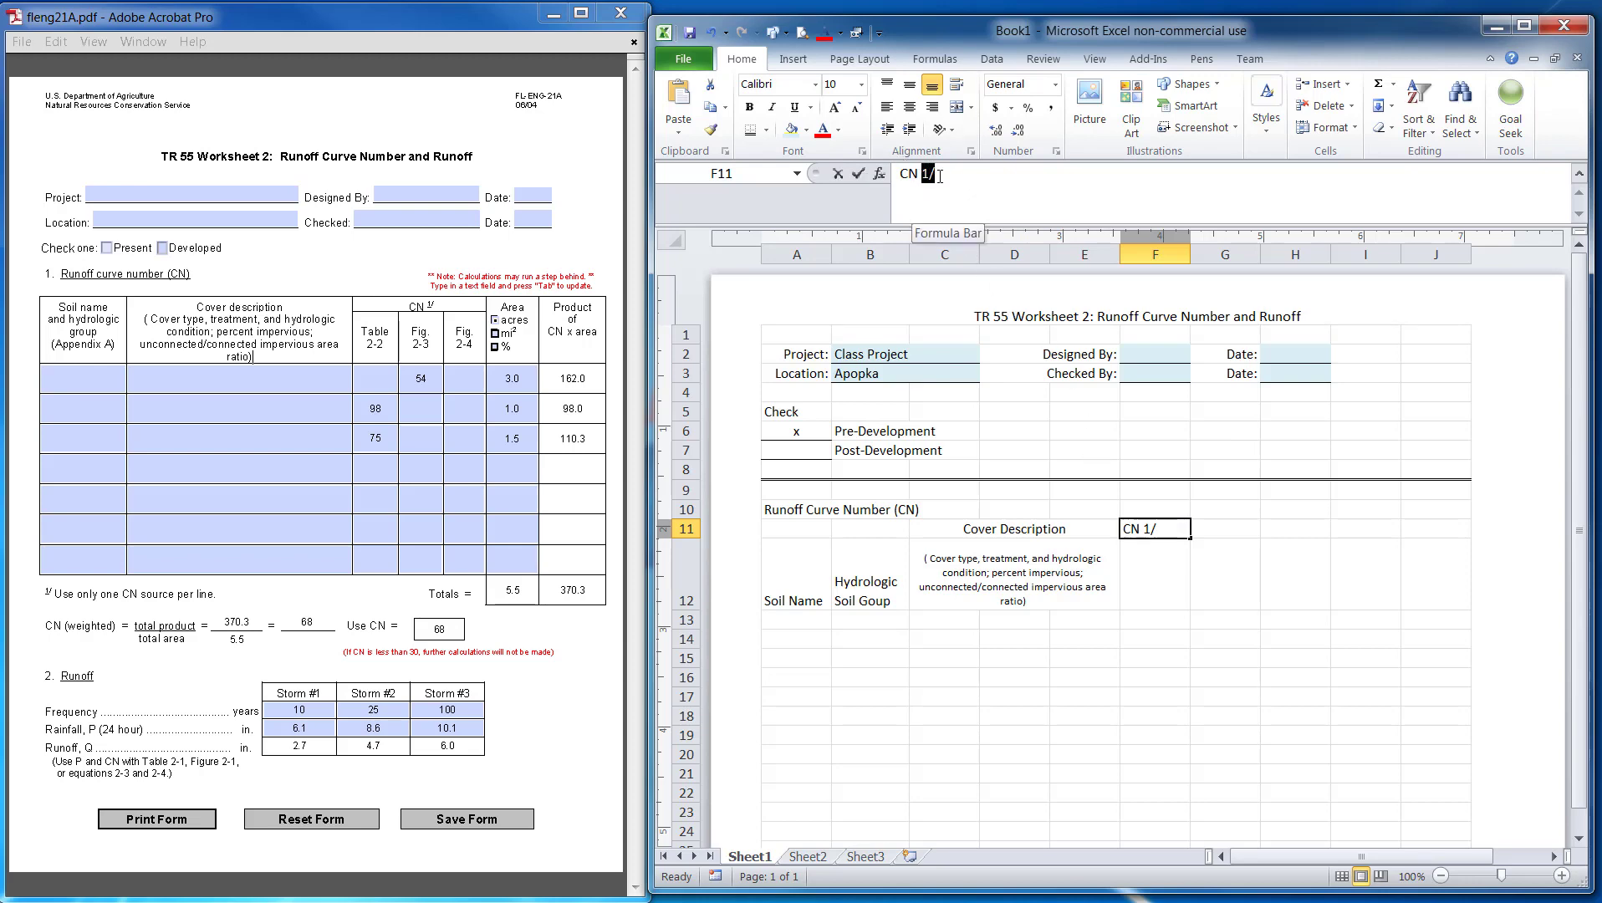
{"action": "left_click", "coordinate": [862, 152]}
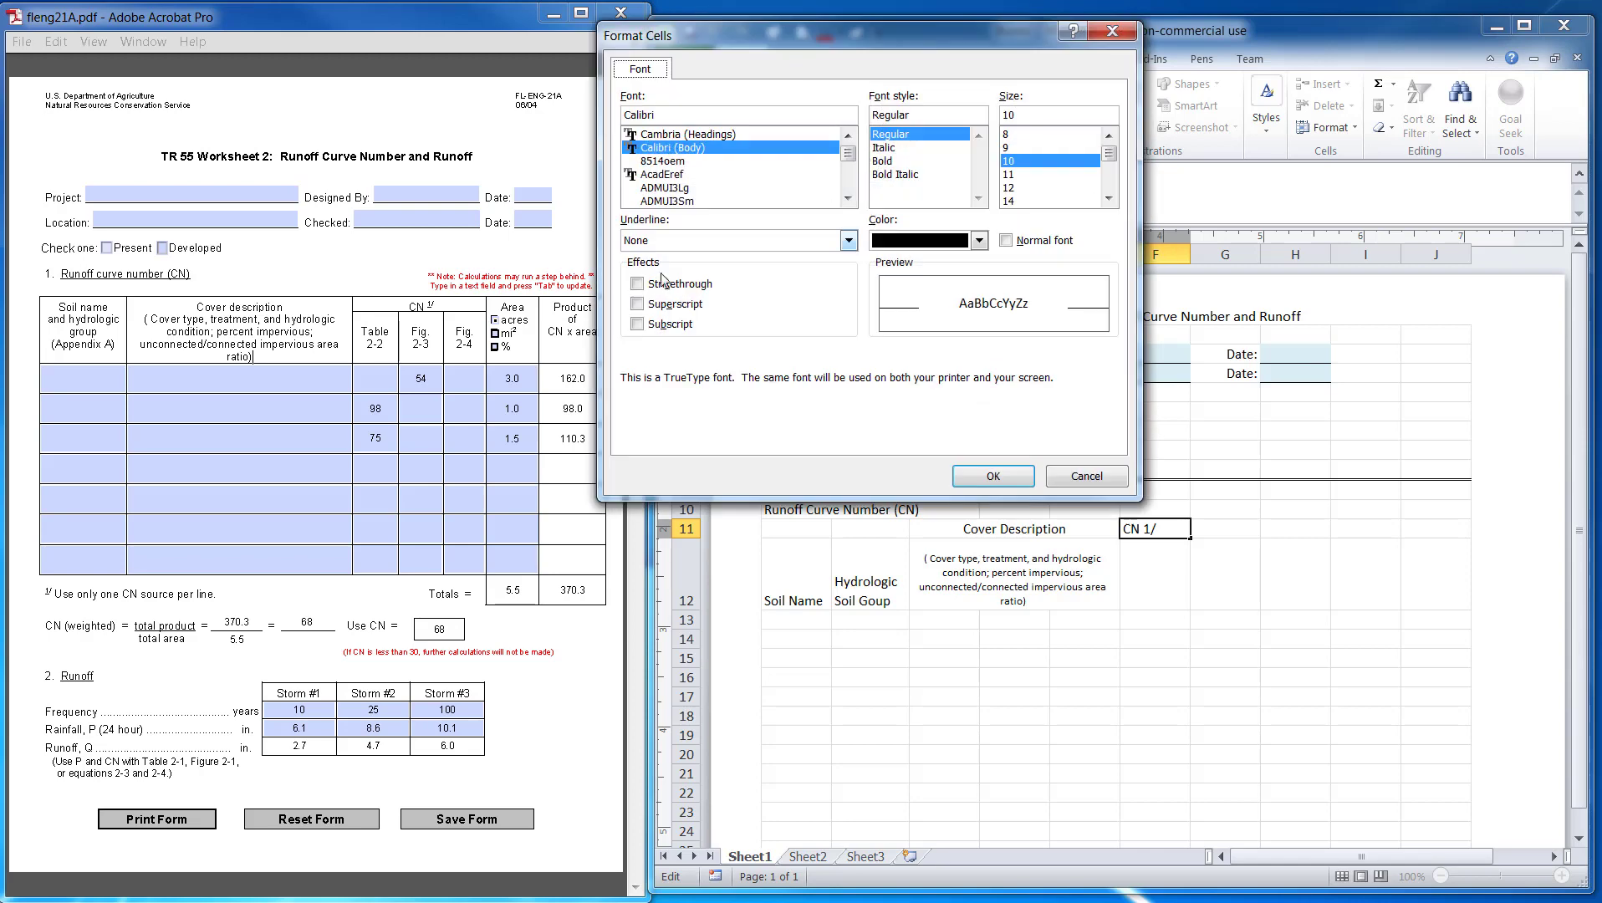
{"action": "left_click", "coordinate": [674, 308]}
{"action": "left_click", "coordinate": [993, 476]}
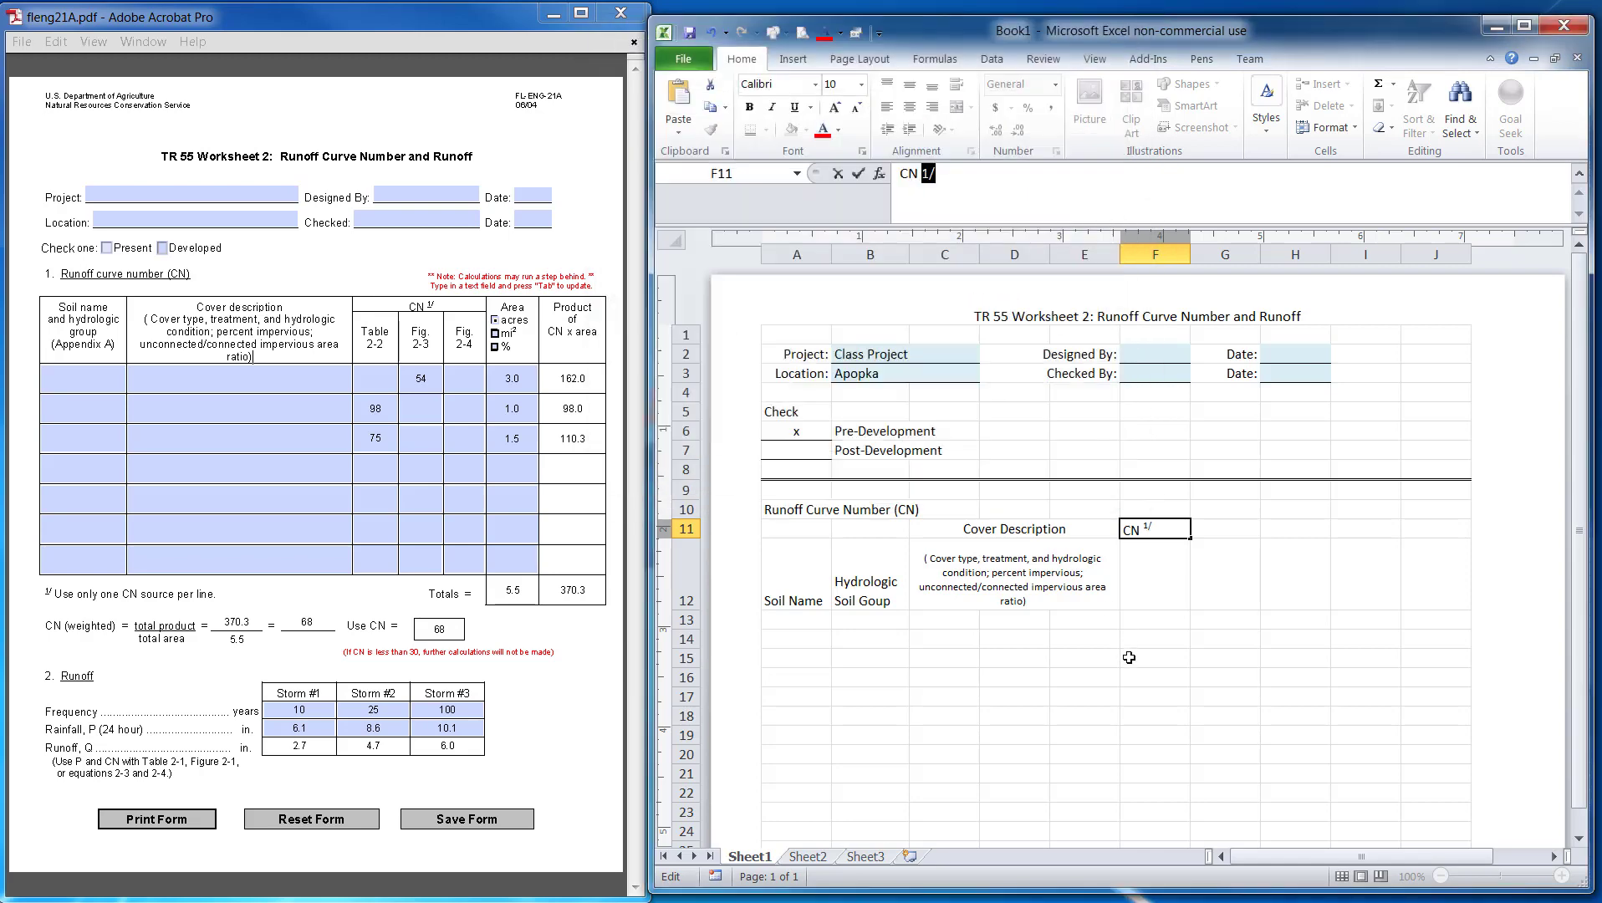
{"action": "left_click", "coordinate": [1139, 679]}
{"action": "left_click", "coordinate": [1161, 596]}
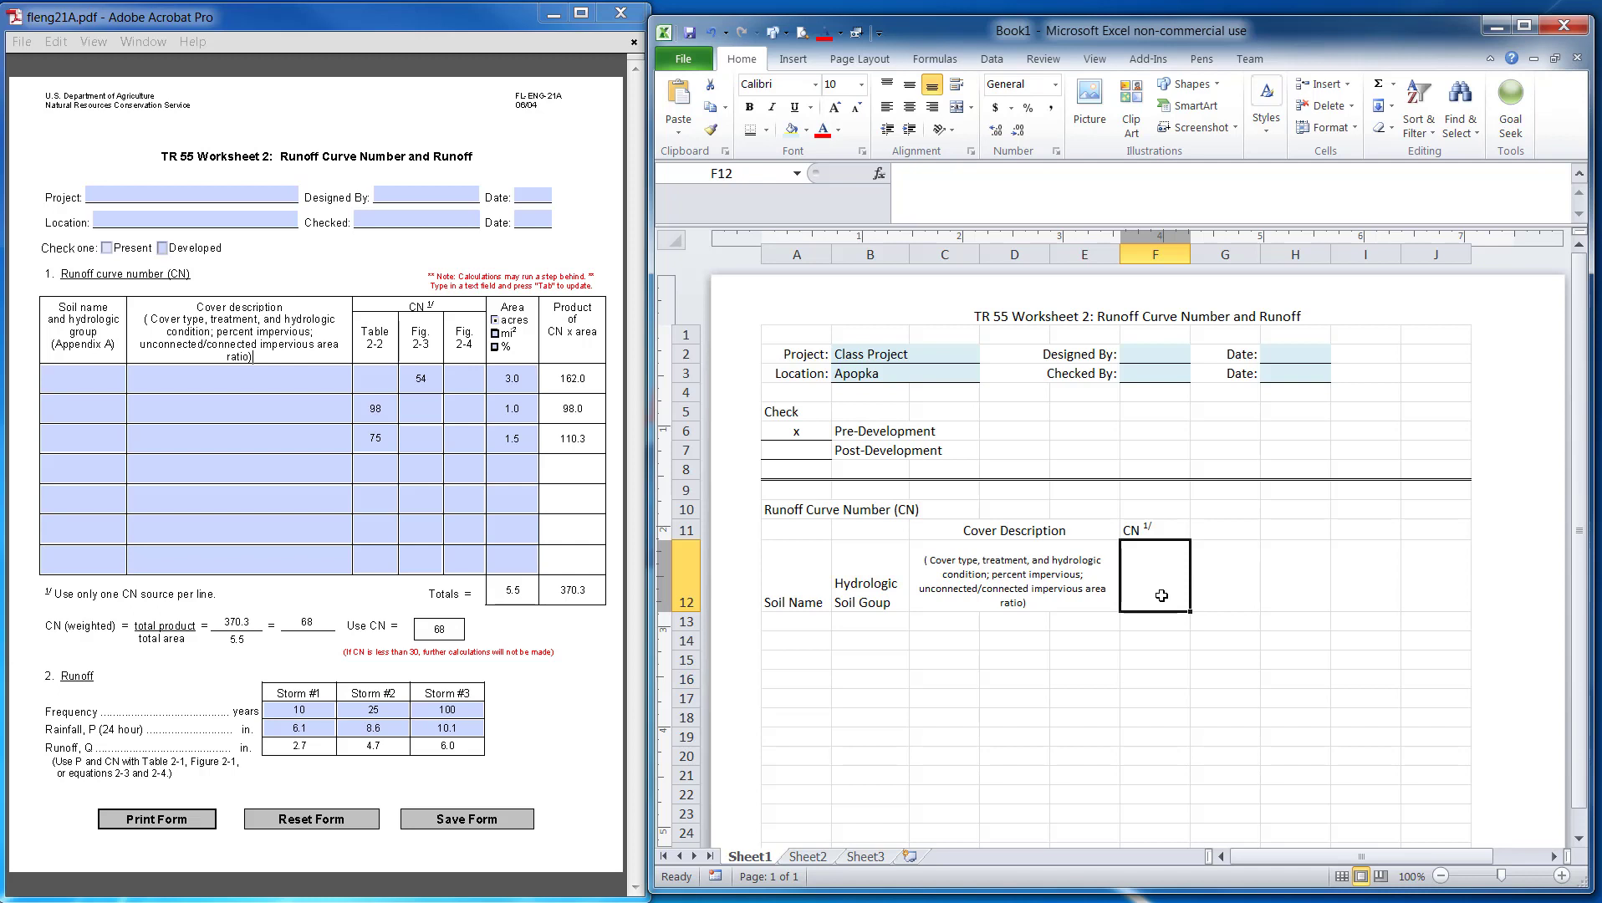
{"action": "type", "text": "Table 2-2 Figure 3"}
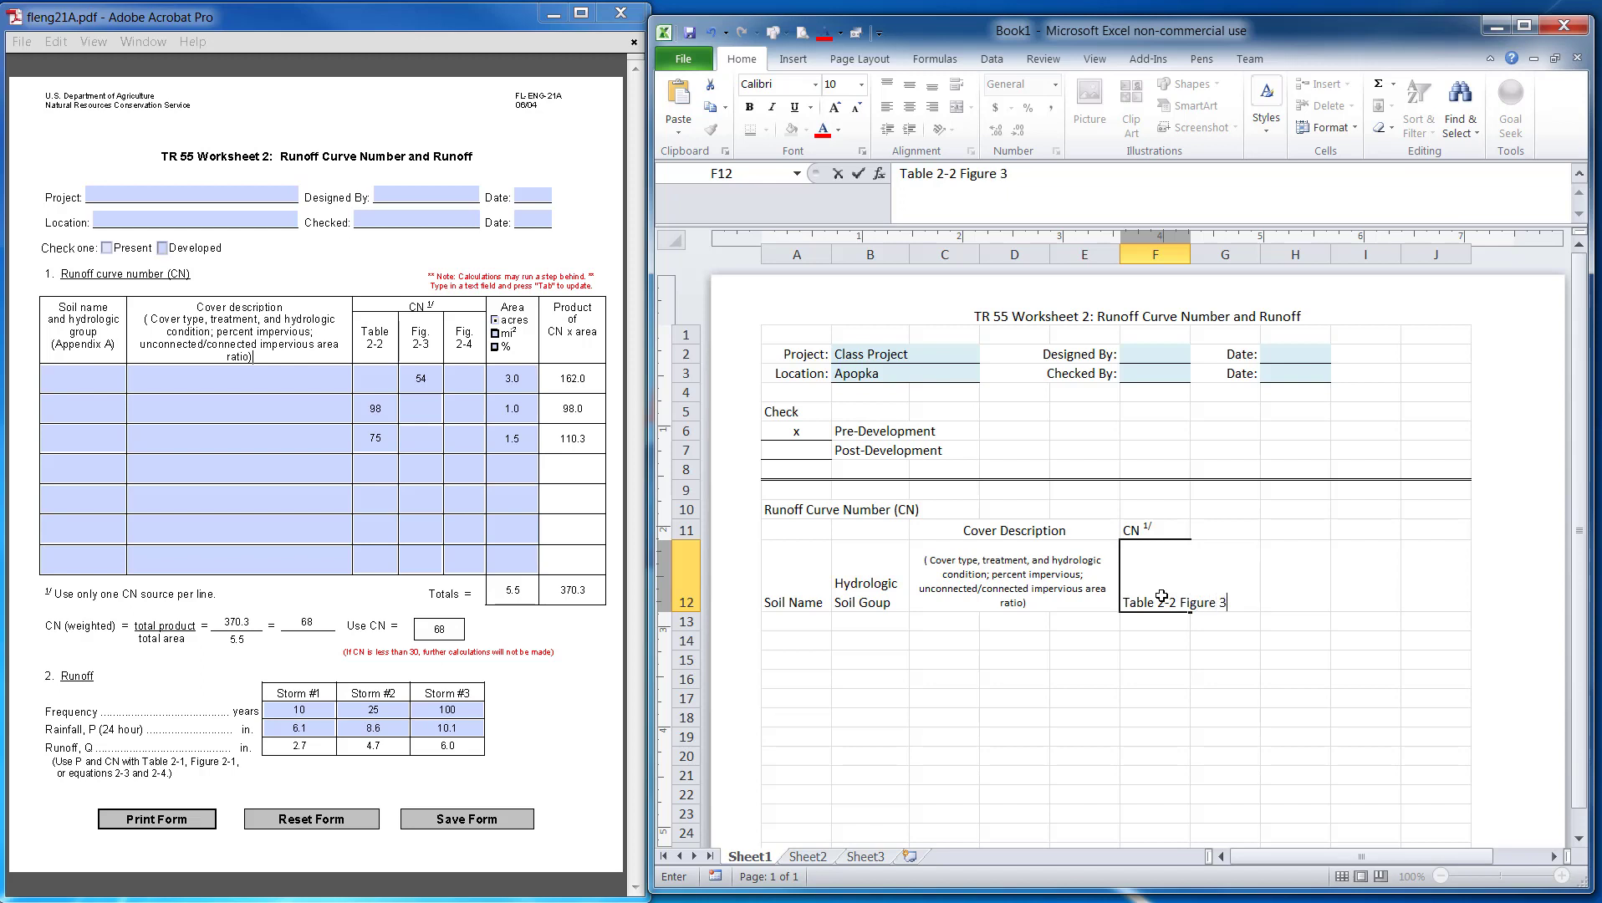
{"action": "key", "text": "BackSpace"}
{"action": "type", "text": "2-3 Figure 3"}
Step: Finish F12 as 'Table 2-2 or Figure 2-3 or Figure 2-4', wrapped at font size 8
{"action": "key", "text": "BackSpace"}
{"action": "type", "text": "2-4"}
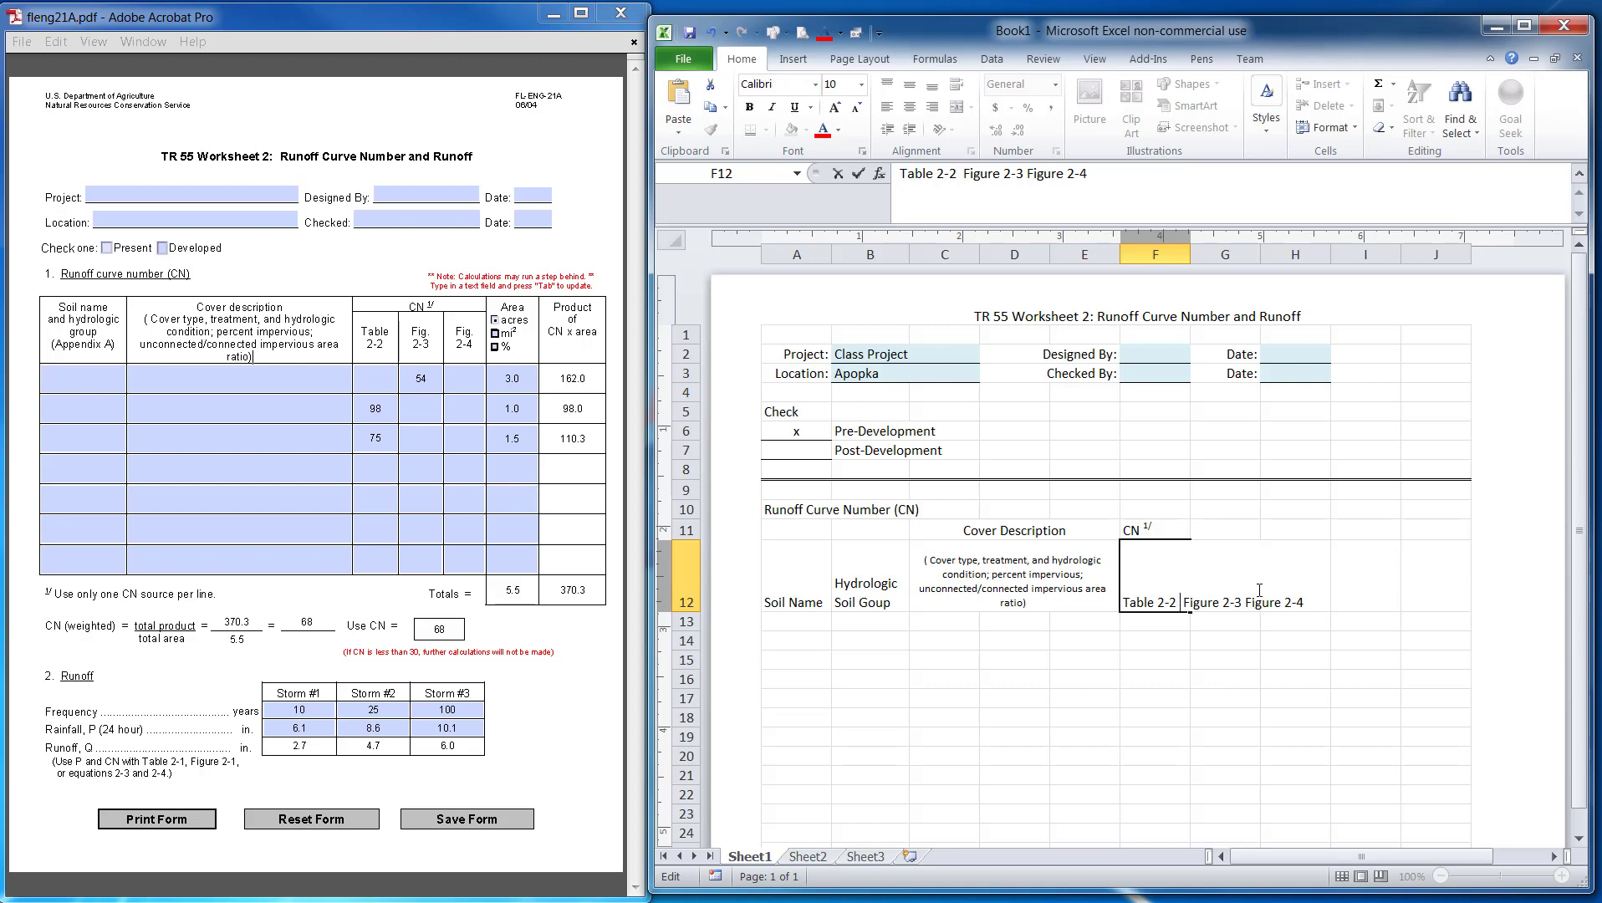
{"action": "type", "text": "or"}
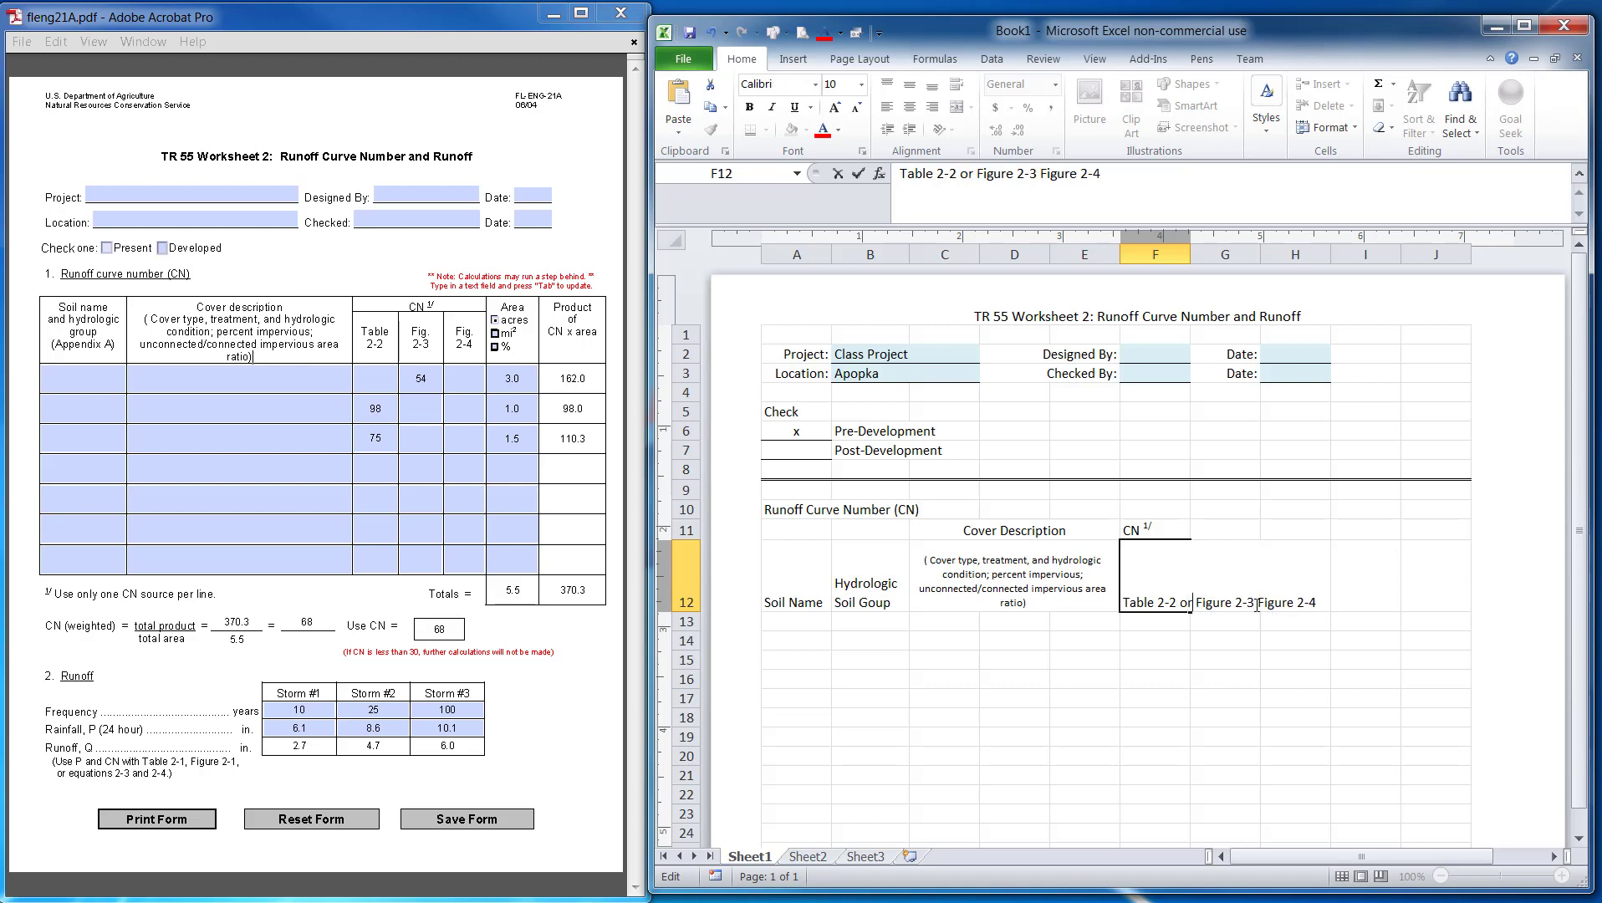
{"action": "type", "text": " or"}
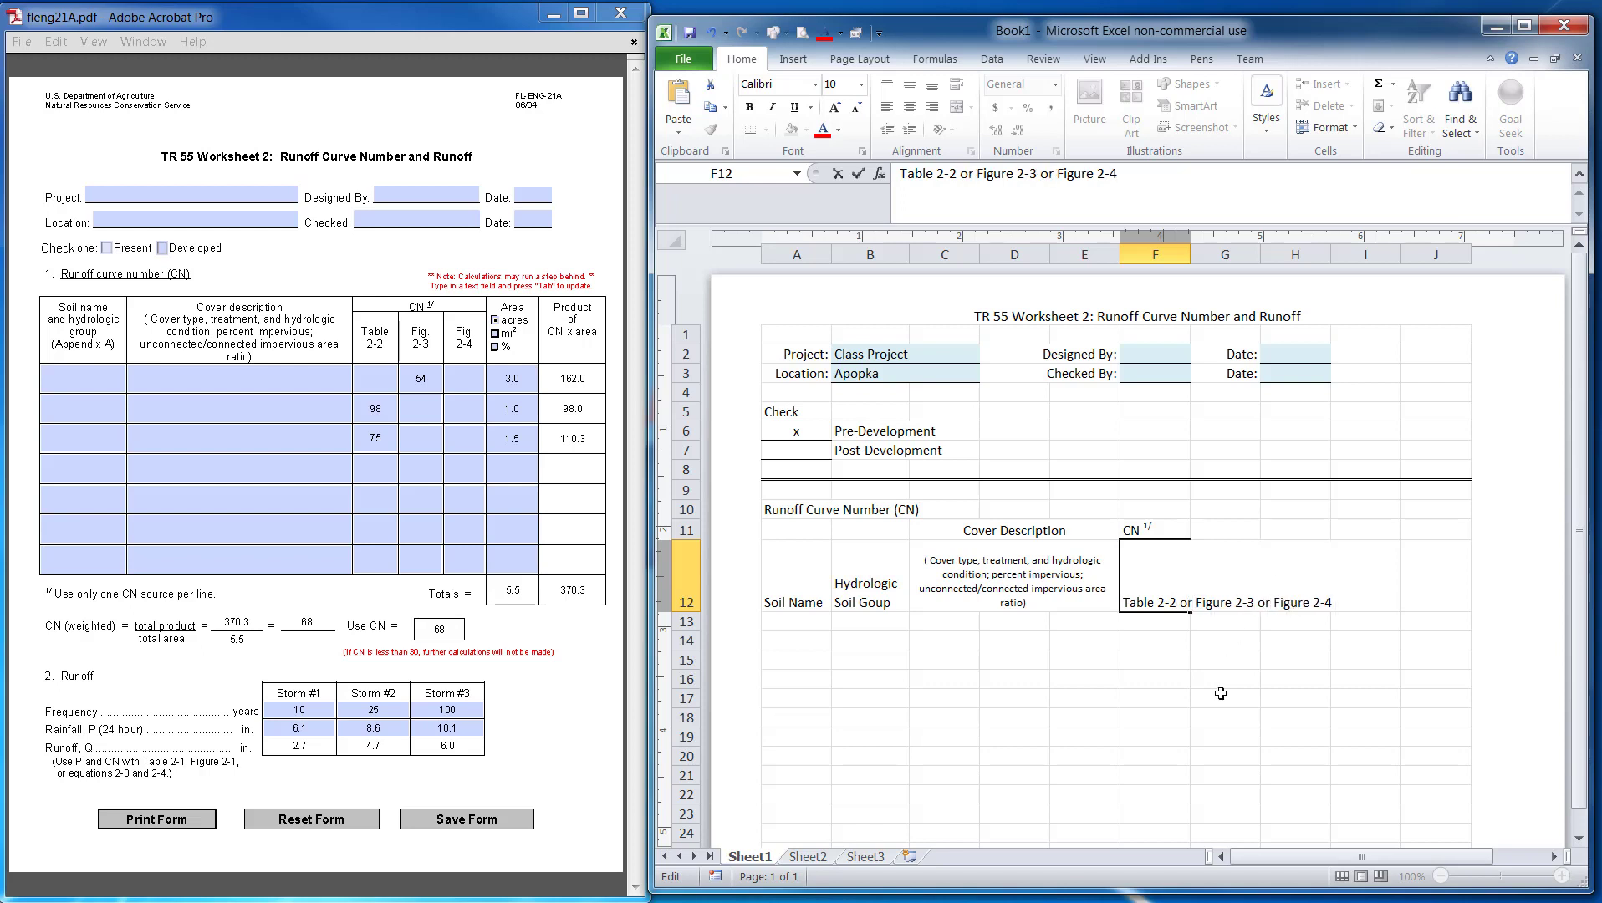
{"action": "key", "text": "Return"}
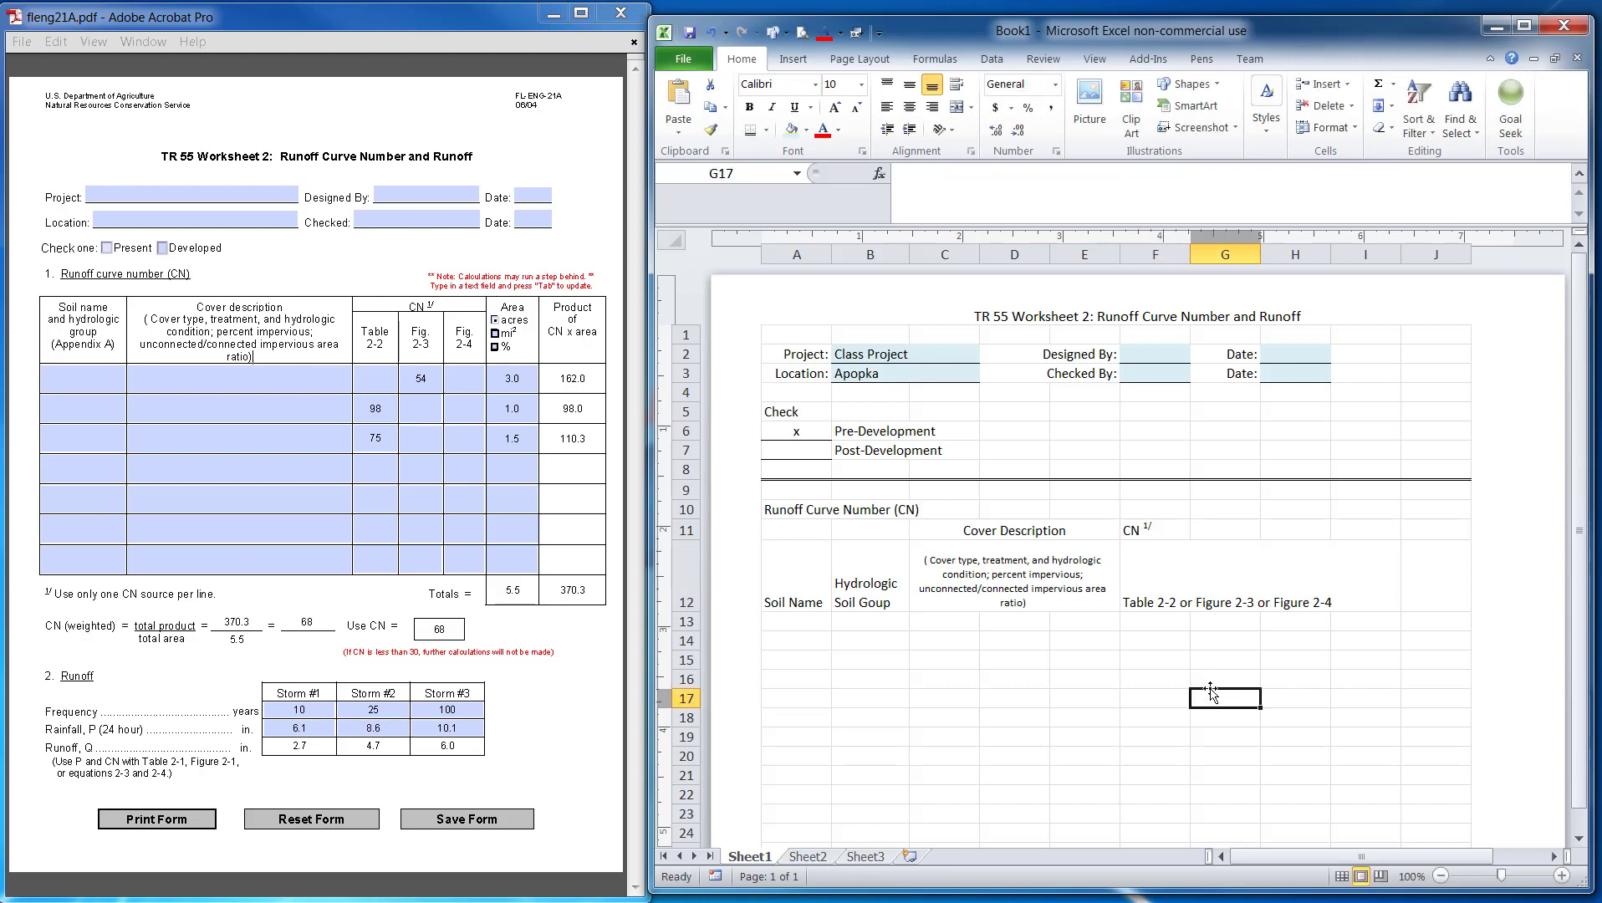
{"action": "left_click", "coordinate": [1176, 596]}
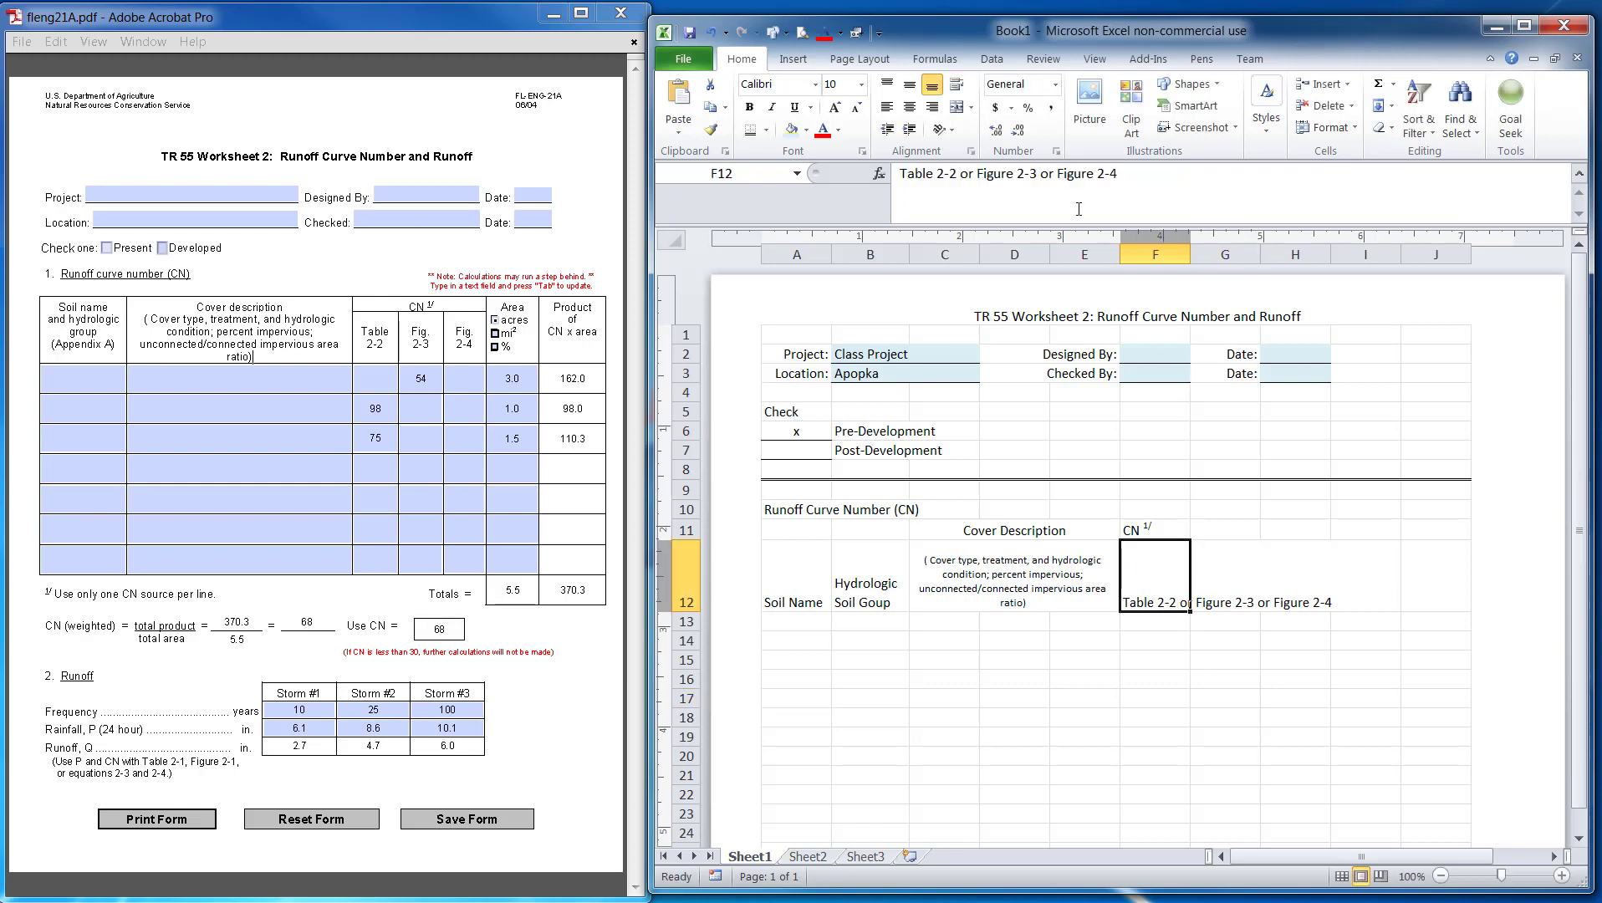
{"action": "left_click", "coordinate": [958, 91]}
{"action": "left_click", "coordinate": [845, 86]}
{"action": "key", "text": "Return"}
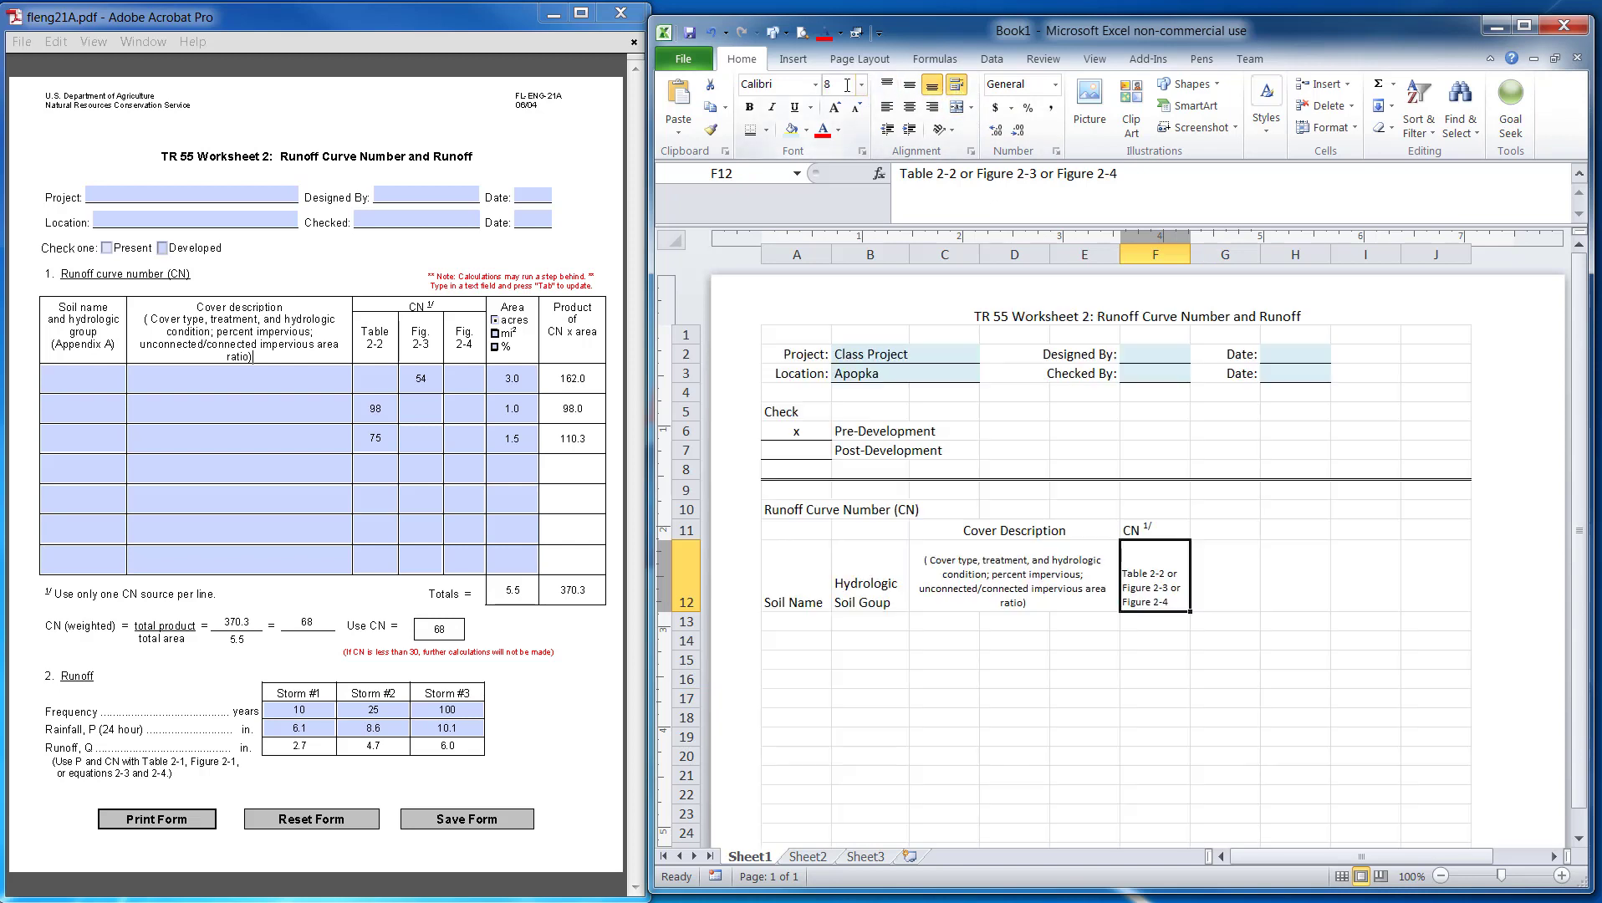
{"action": "left_click", "coordinate": [1232, 747]}
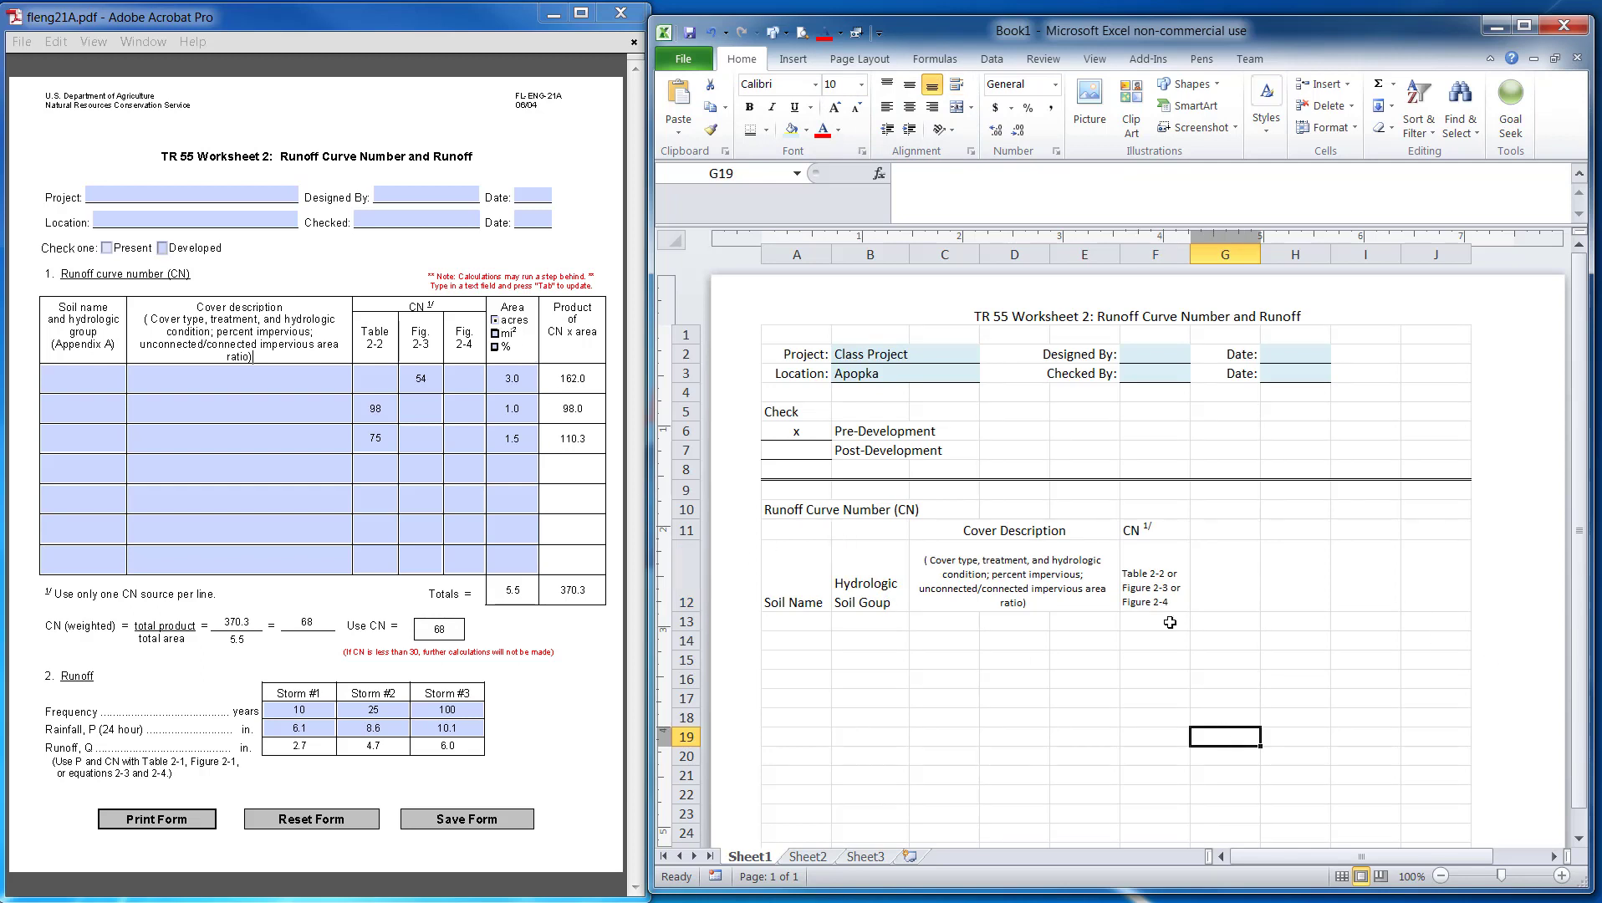
{"action": "left_click", "coordinate": [1216, 599]}
Step: Enter 'Area (acres)' in G12 and wrap it onto two lines
{"action": "type", "text": "Area"}
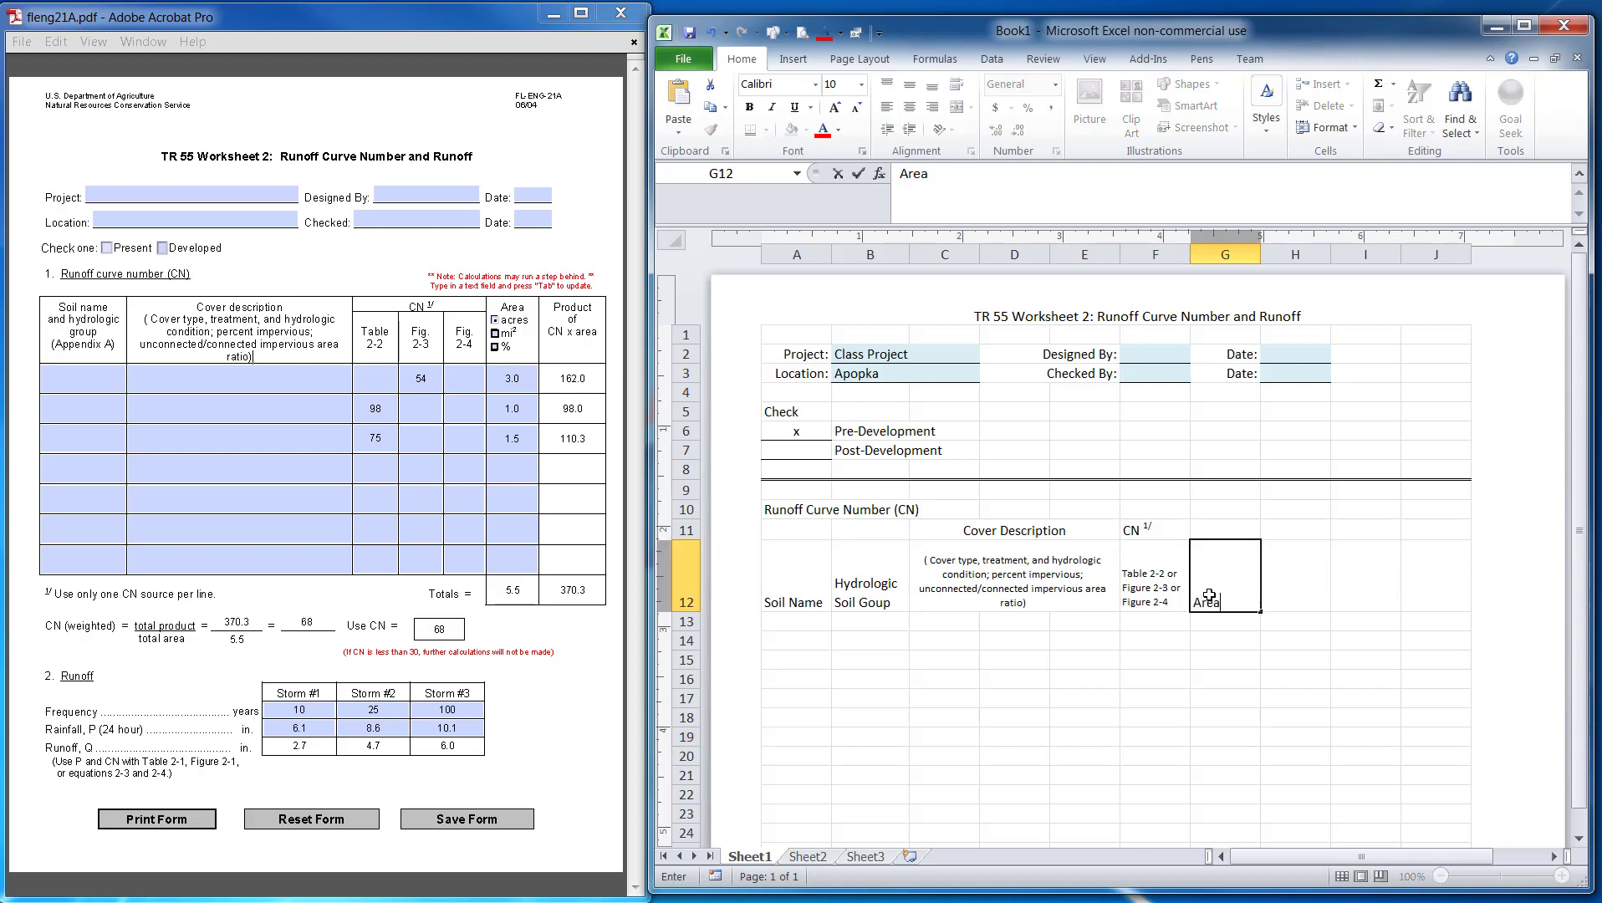
{"action": "type", "text": " (acres)"}
{"action": "left_click", "coordinate": [1151, 662]}
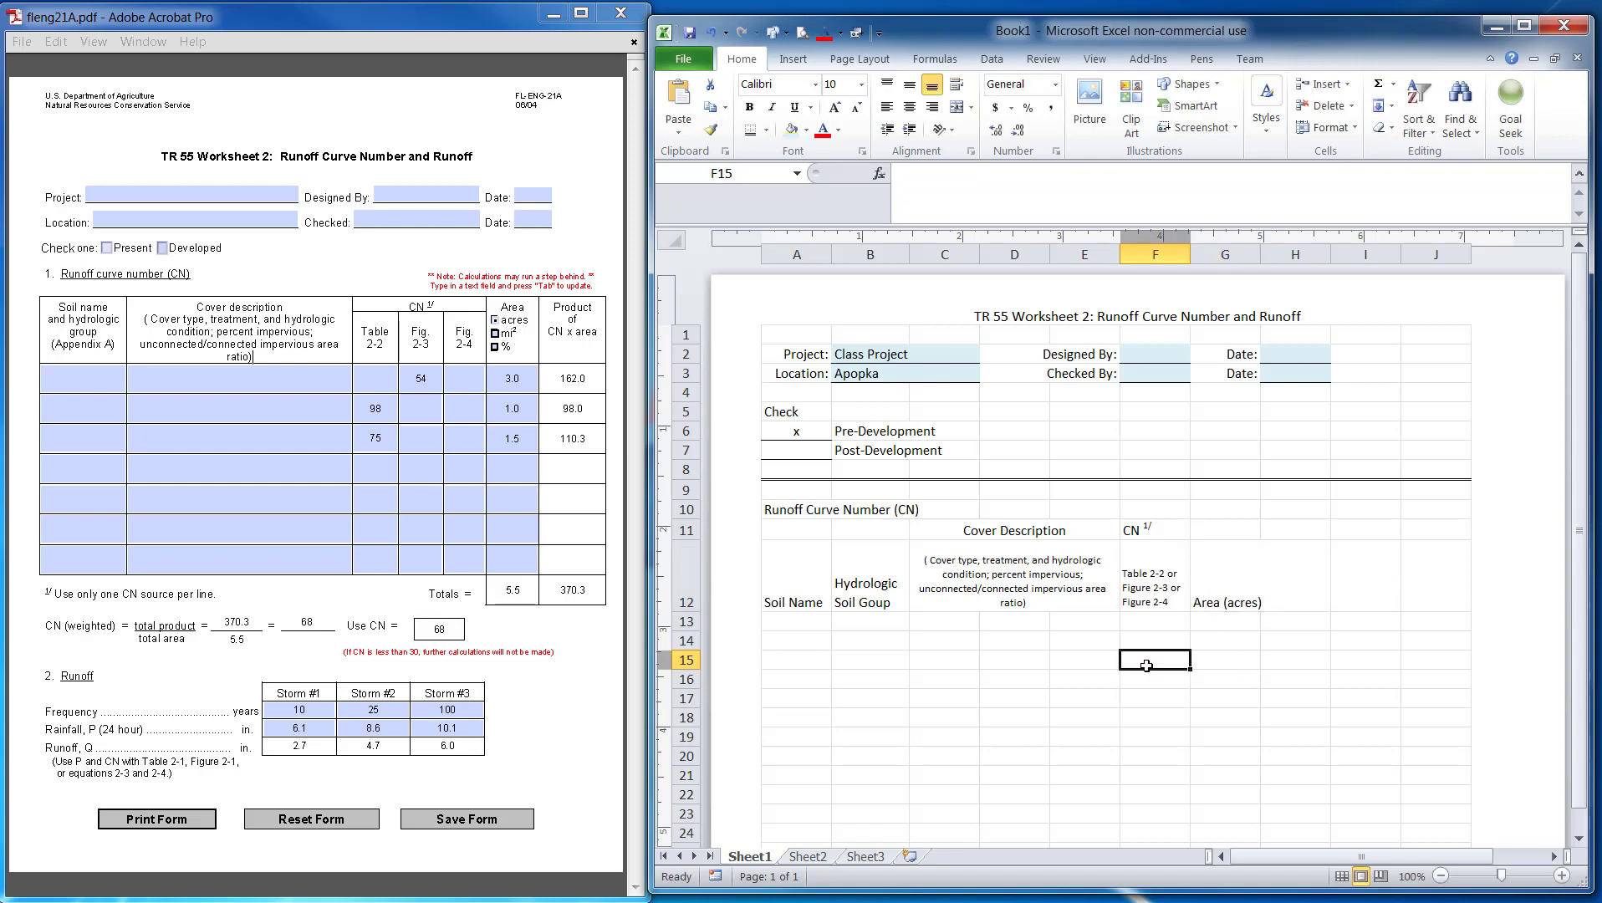
{"action": "left_click", "coordinate": [1229, 588]}
{"action": "left_click", "coordinate": [957, 84]}
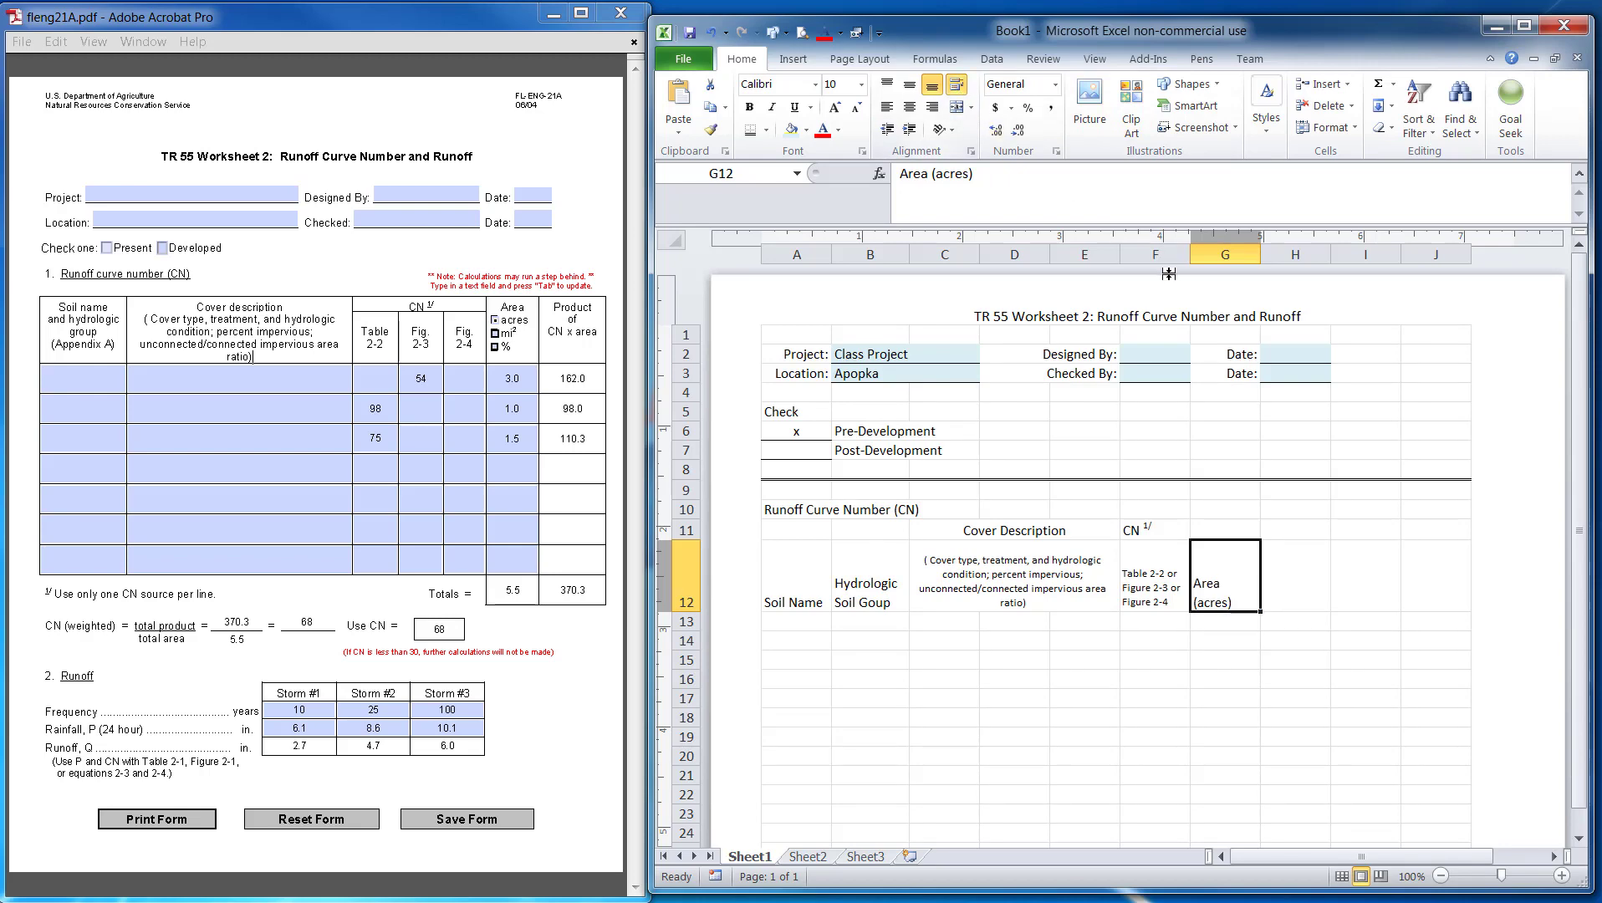
{"action": "left_click_drag", "start_coordinate": [653, 325], "coordinate": [343, 325]}
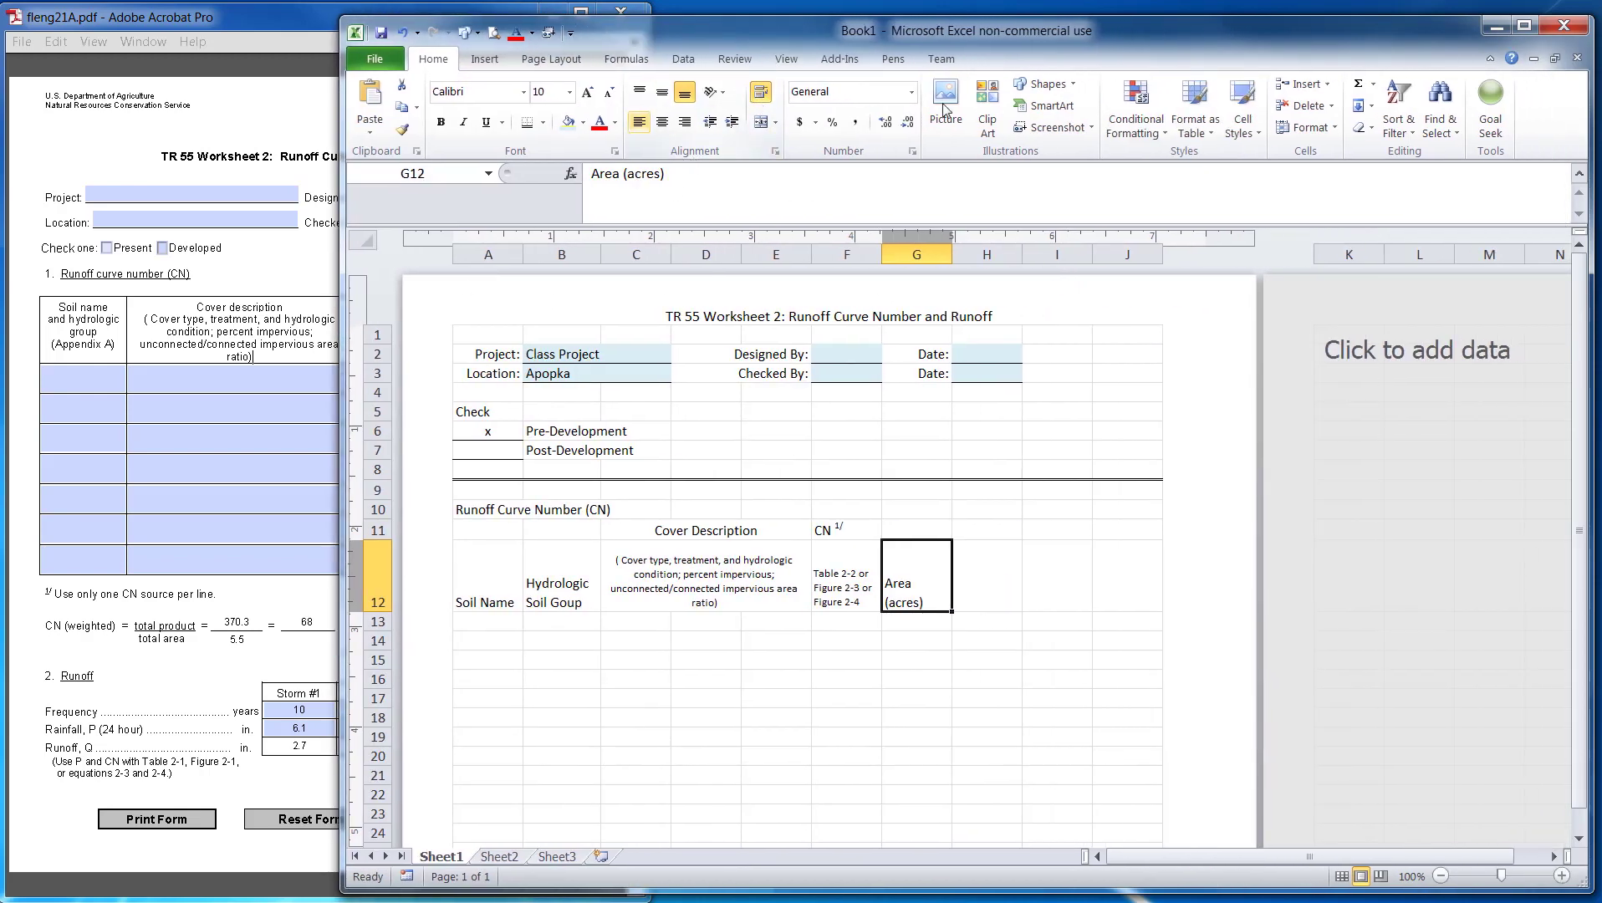
{"action": "left_click_drag", "start_coordinate": [342, 356], "coordinate": [651, 357]}
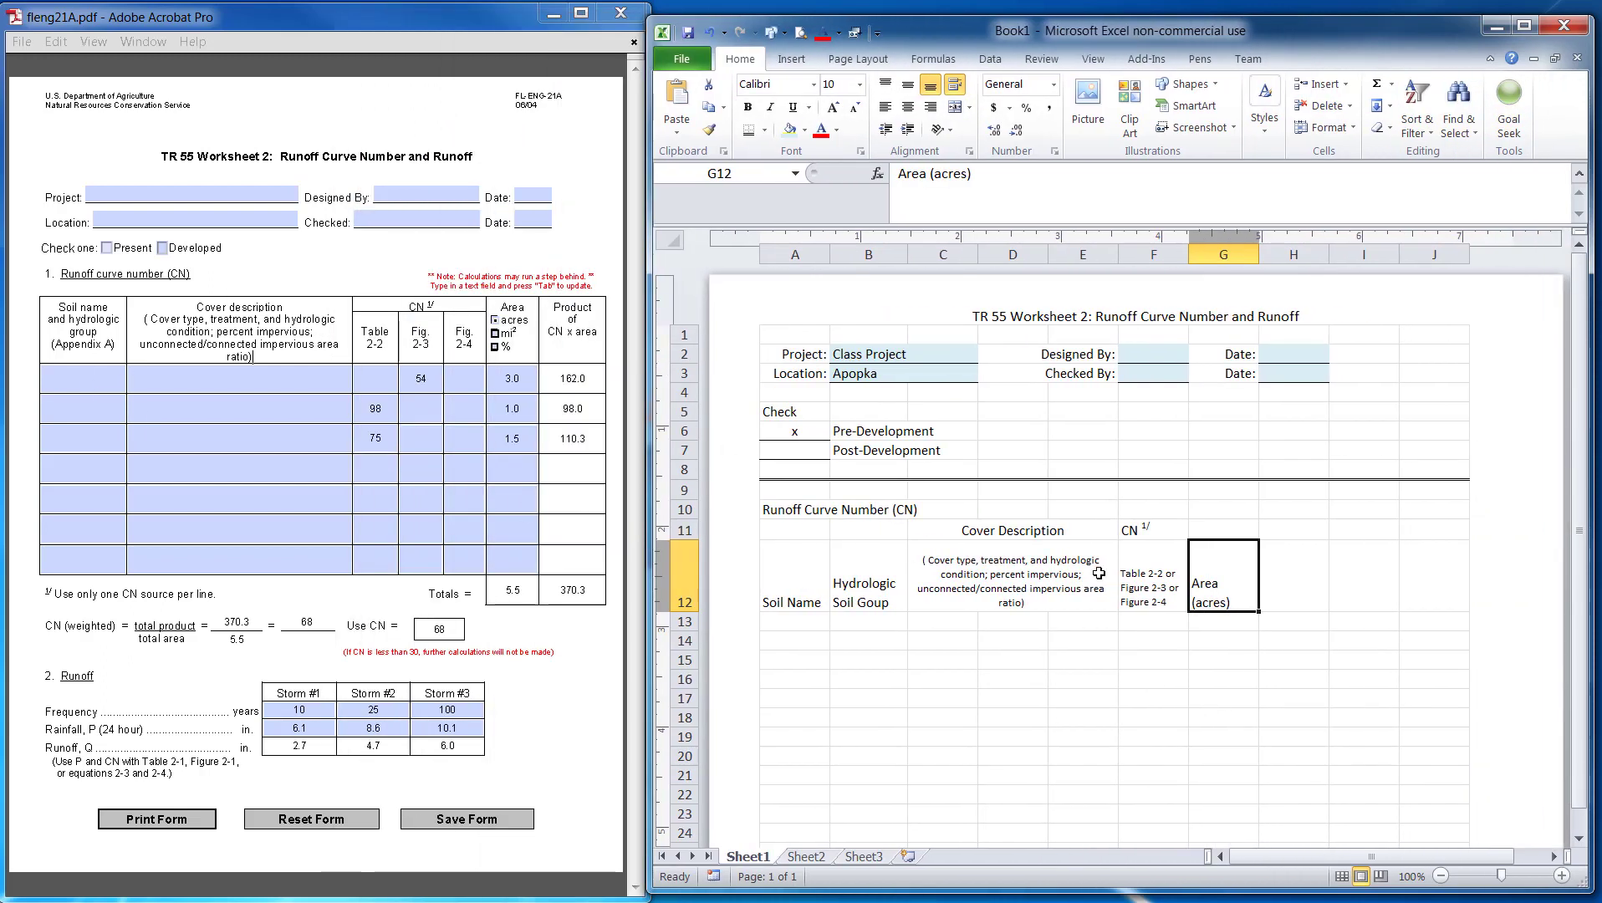
{"action": "left_click_drag", "start_coordinate": [1371, 660], "coordinate": [1434, 659]}
{"action": "left_click_drag", "start_coordinate": [1241, 601], "coordinate": [1347, 581]}
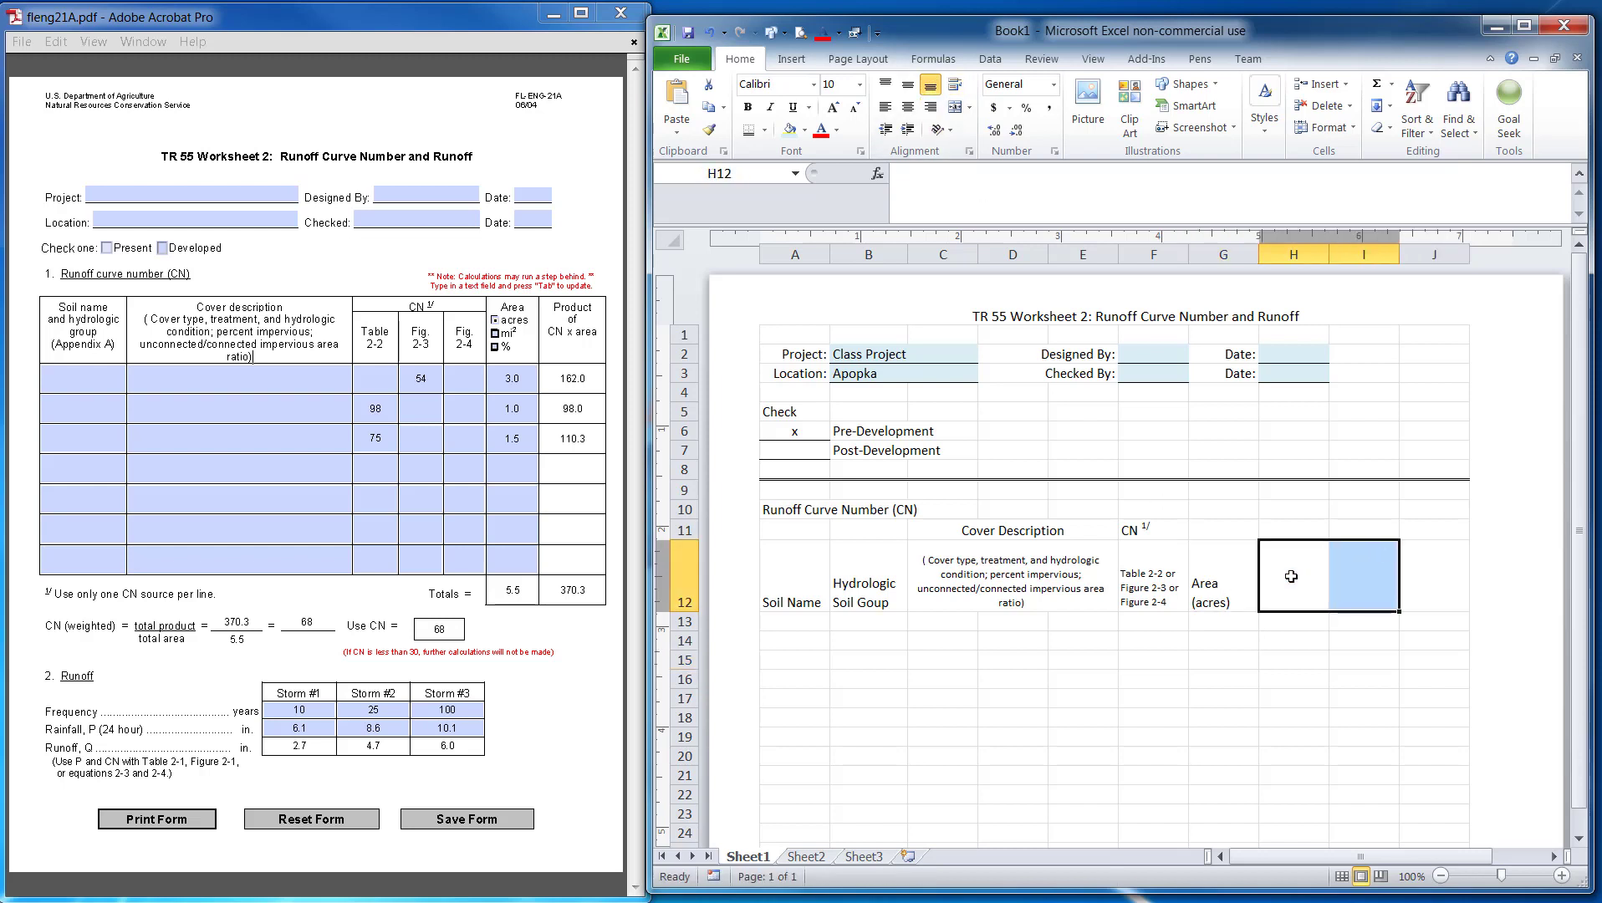
Step: Enter 'CN x Area' in H12 and select the header block A11:H12
{"action": "left_click", "coordinate": [1272, 669]}
{"action": "left_click", "coordinate": [1278, 574]}
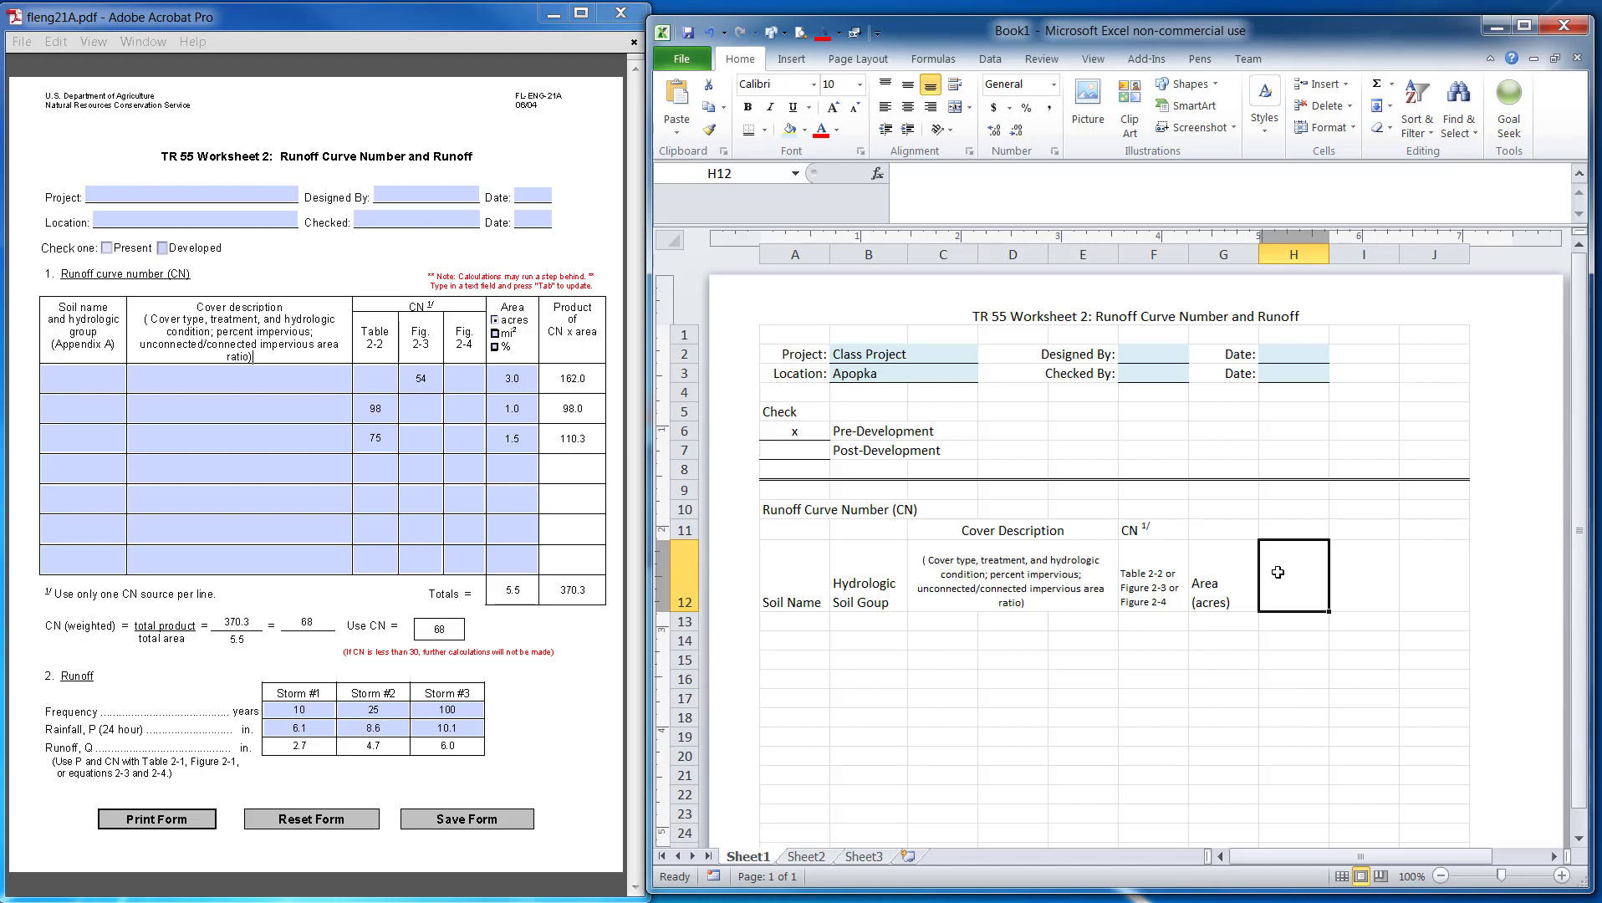
{"action": "type", "text": "CN x"}
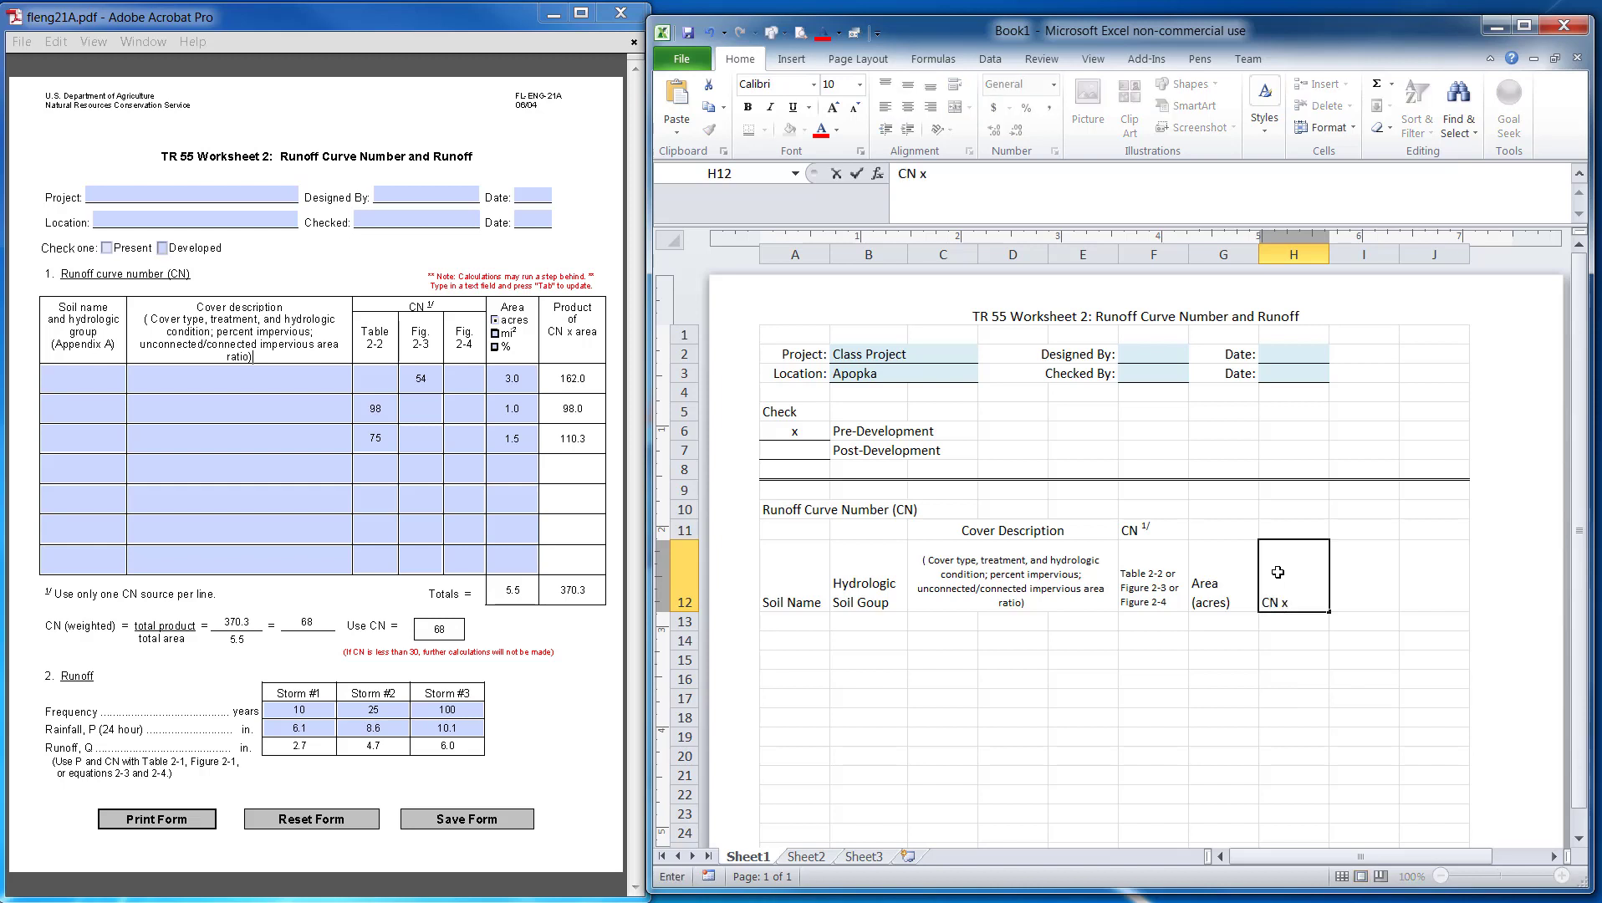
{"action": "type", "text": " Area"}
{"action": "key", "text": "Return"}
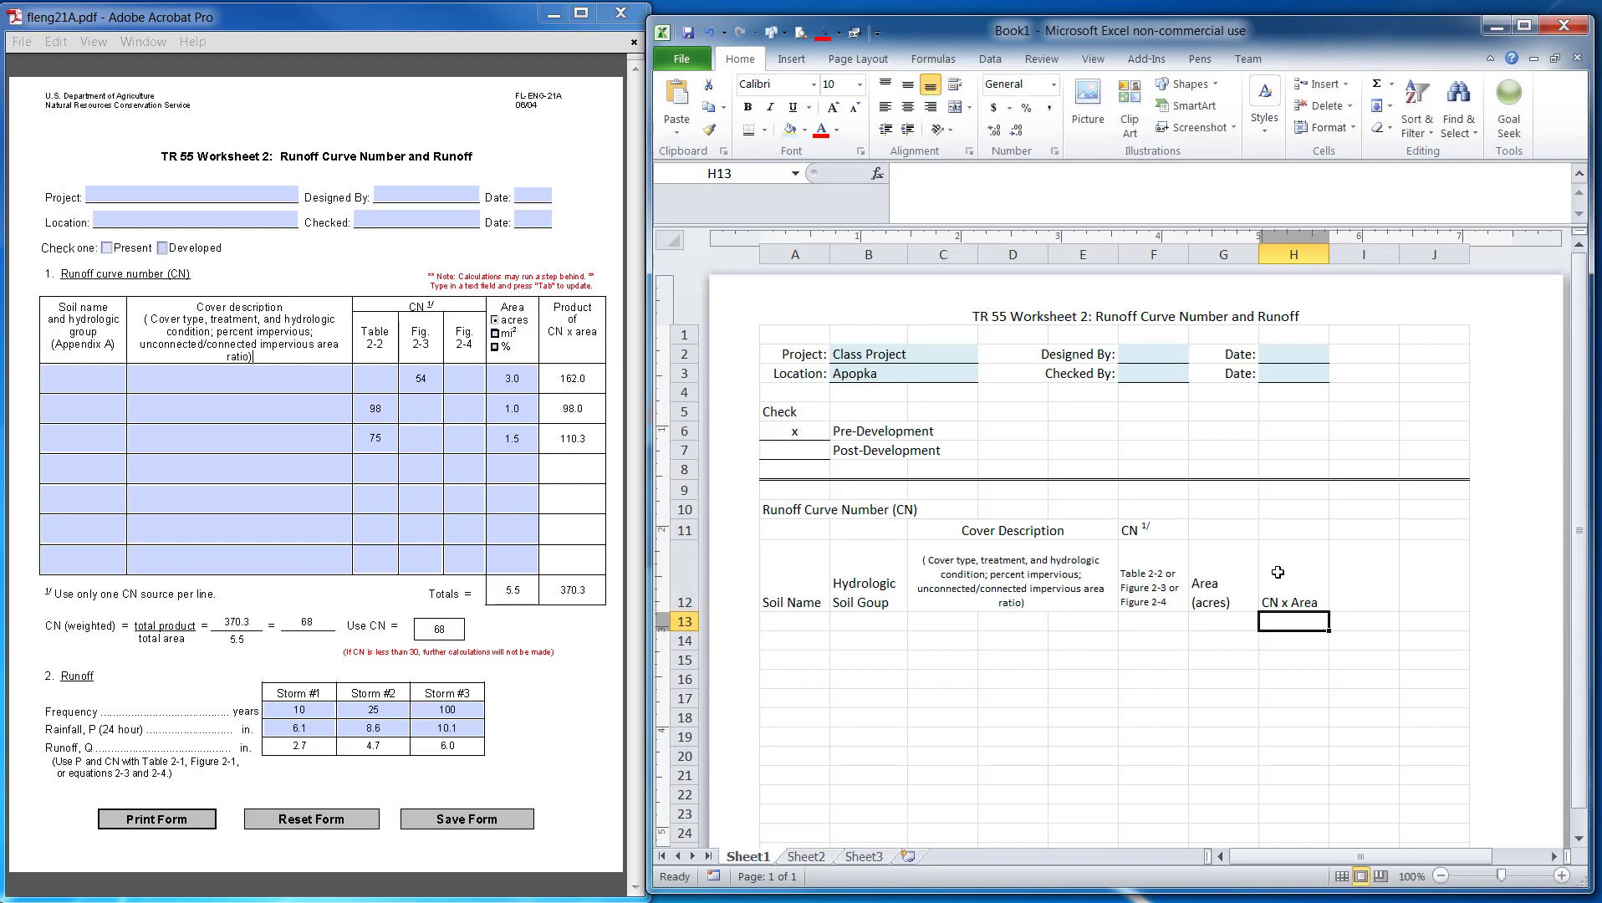
{"action": "left_click_drag", "start_coordinate": [786, 552], "coordinate": [1221, 591]}
{"action": "left_click_drag", "start_coordinate": [822, 529], "coordinate": [1239, 577]}
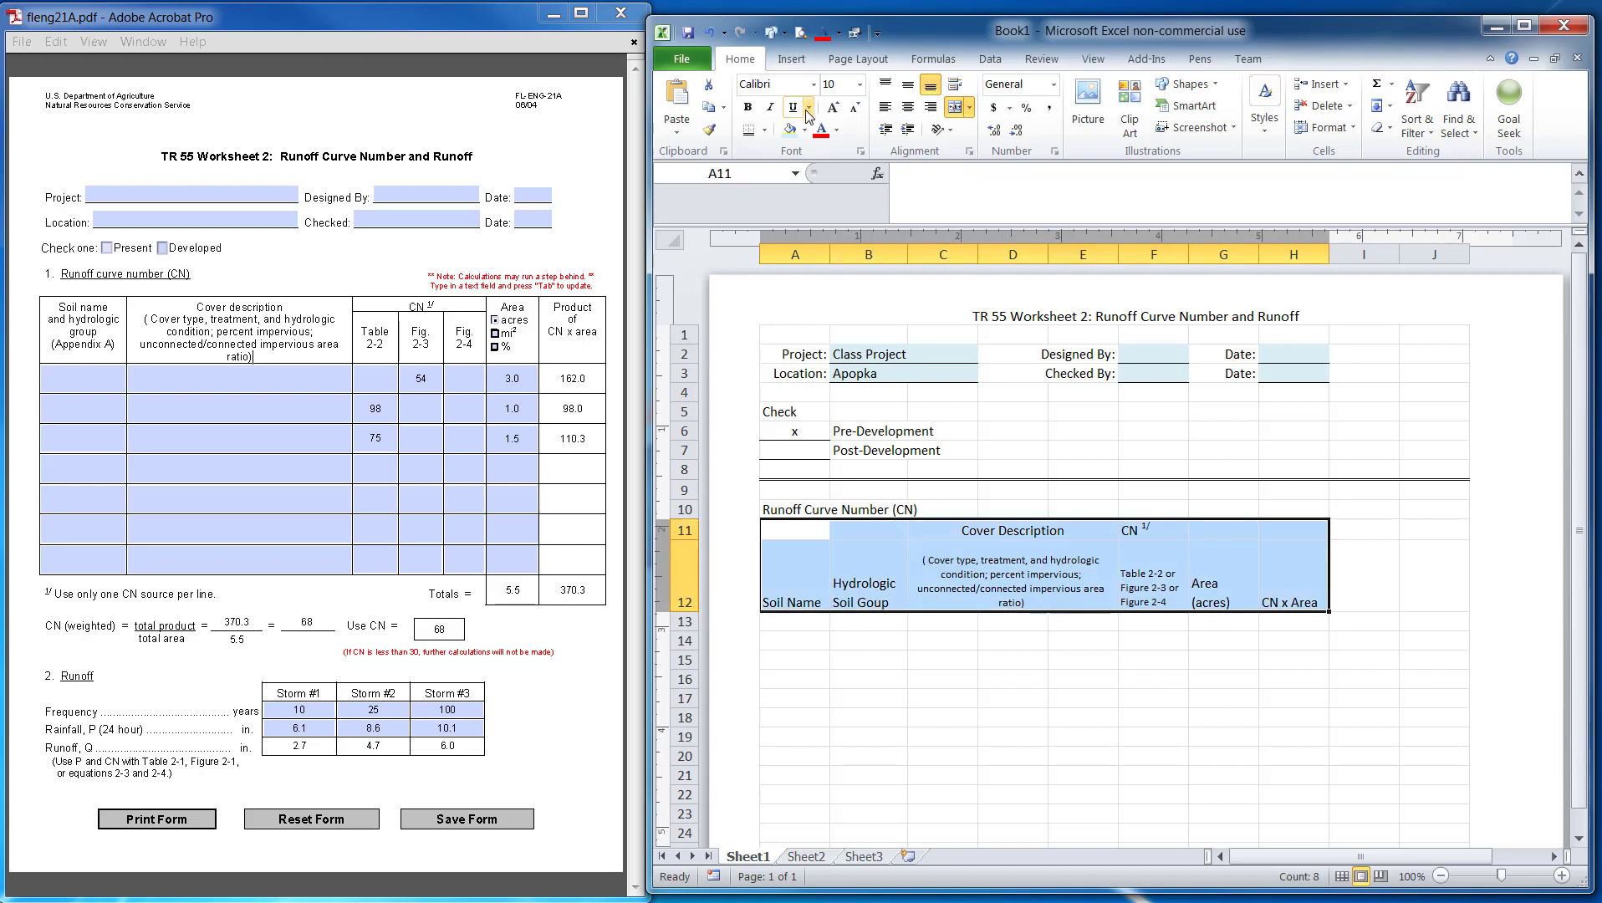
Step: Center the A11:H12 headers and apply All Borders to the CN table A11:H19
{"action": "left_click", "coordinate": [907, 109]}
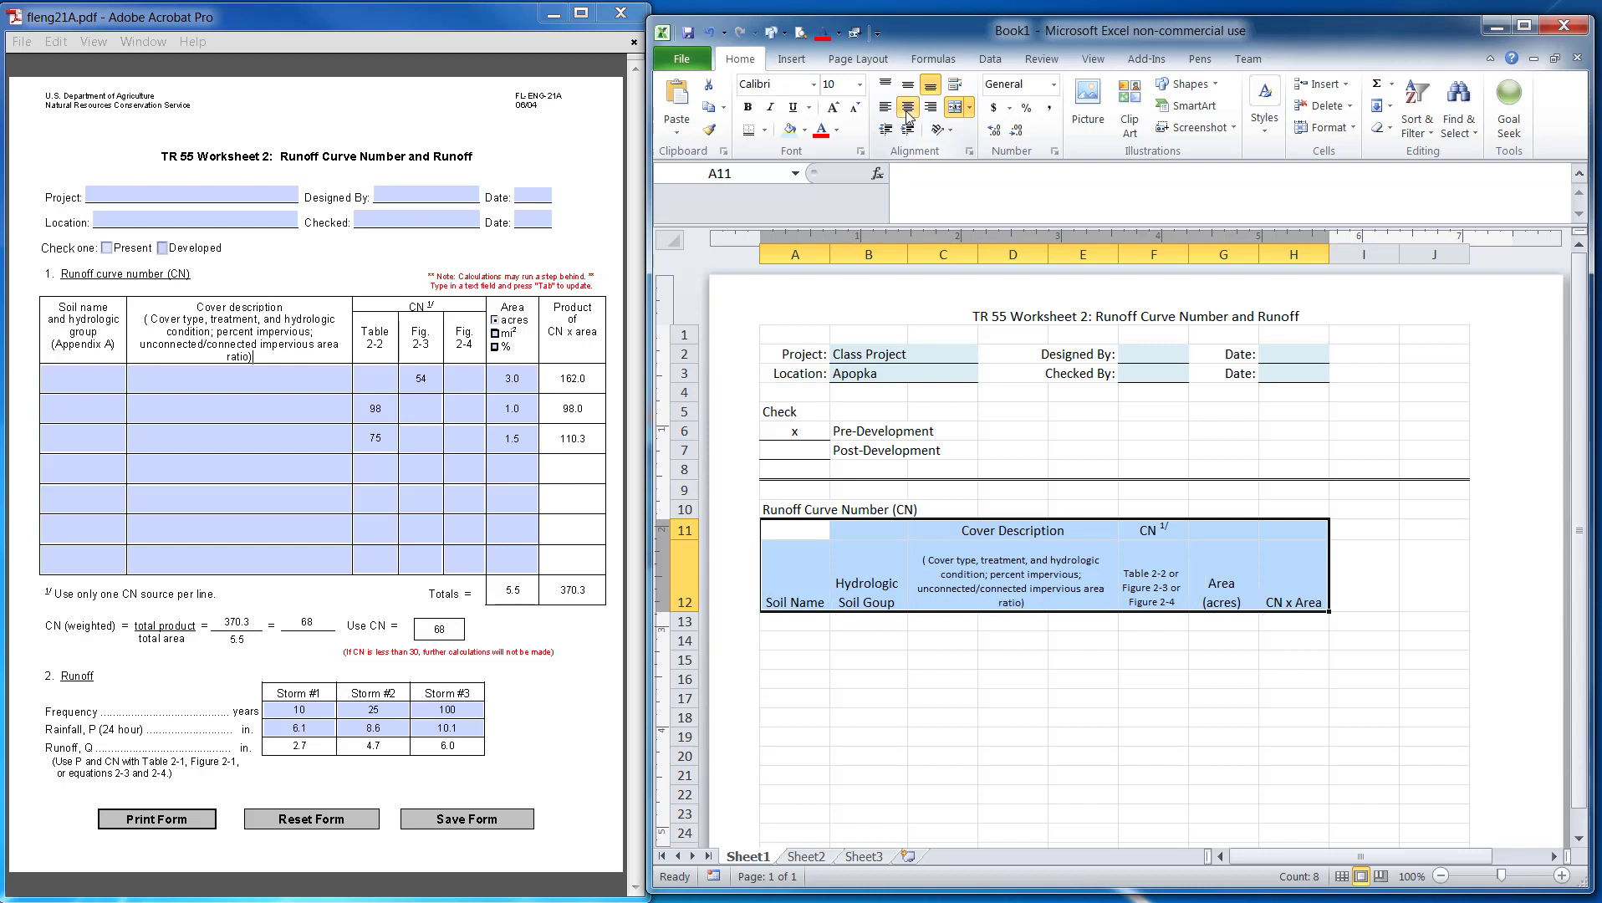
{"action": "left_click_drag", "start_coordinate": [1170, 681], "coordinate": [1224, 679]}
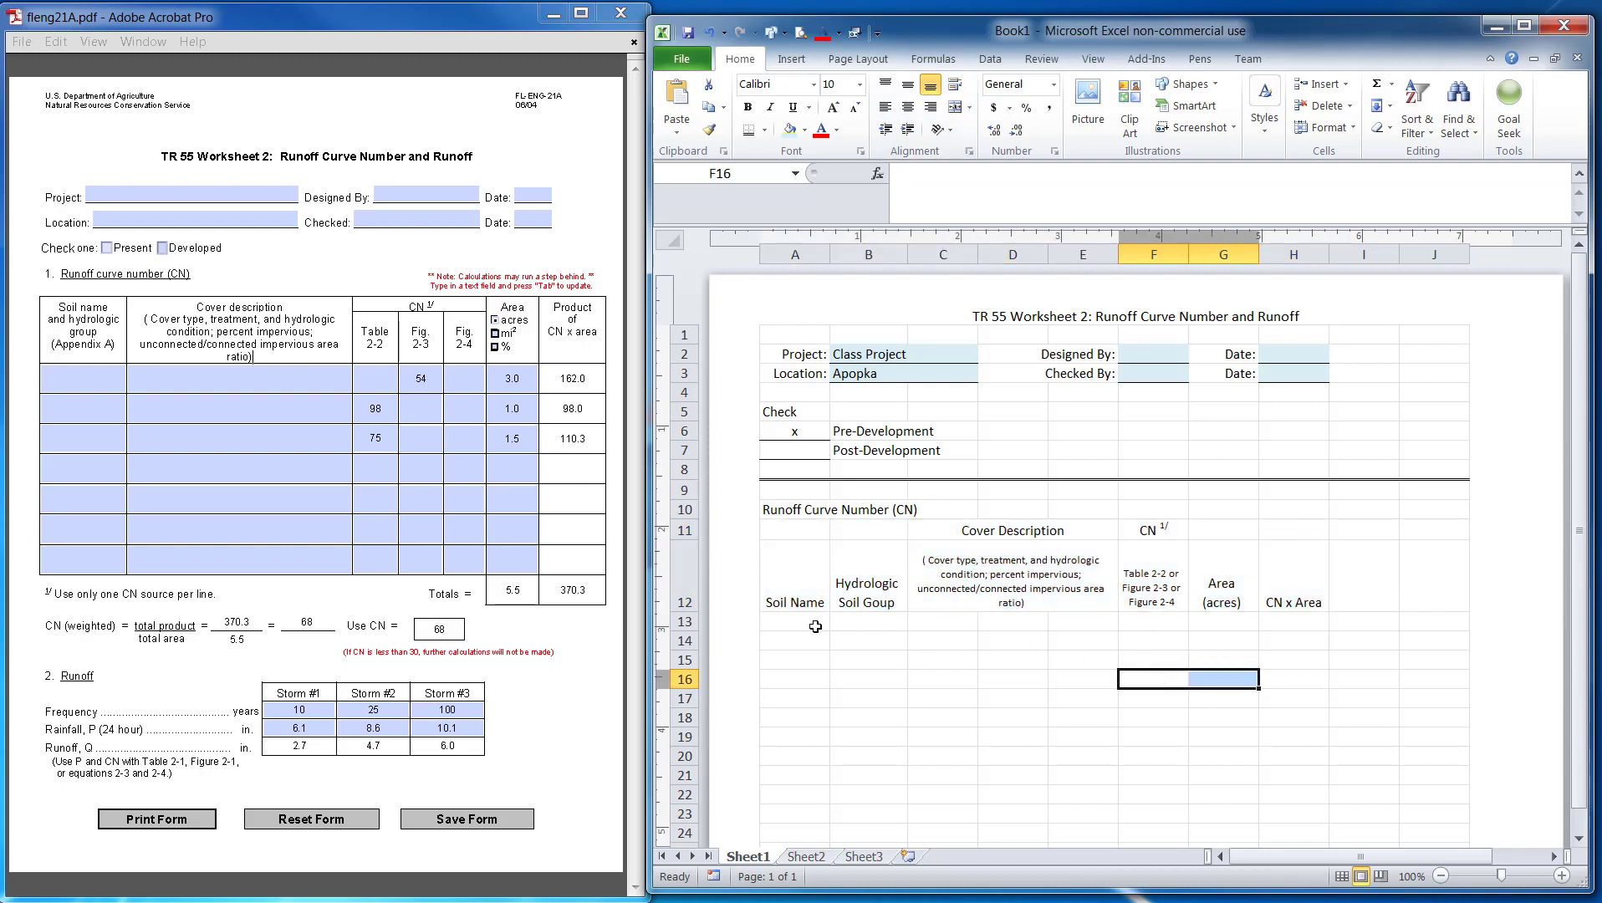
{"action": "left_click_drag", "start_coordinate": [815, 626], "coordinate": [870, 623]}
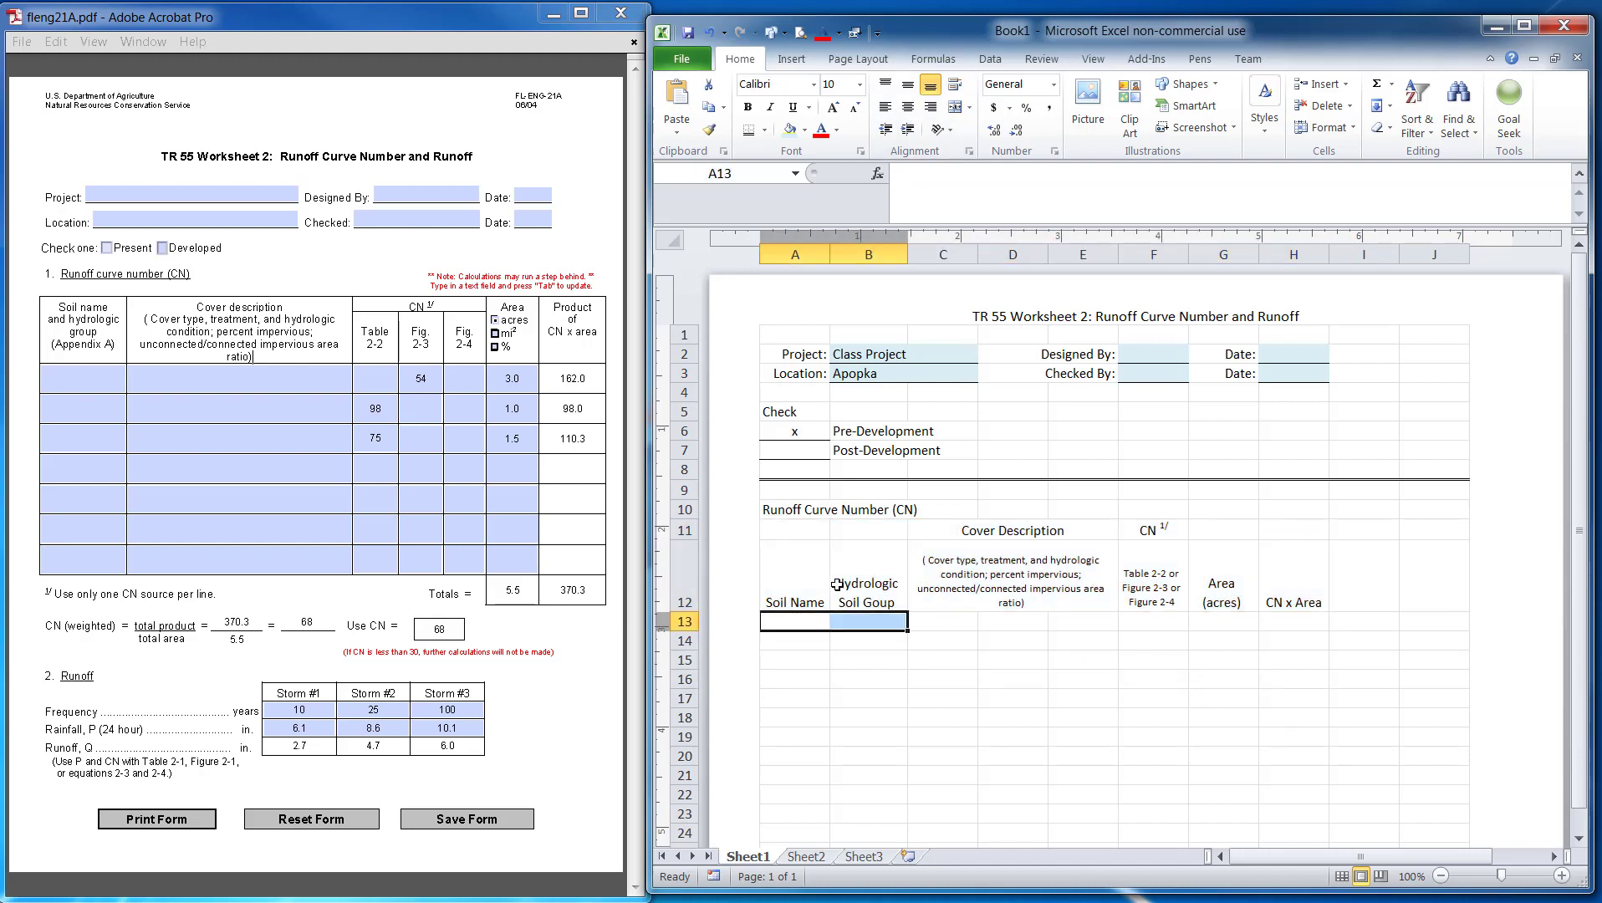
{"action": "left_click_drag", "start_coordinate": [955, 712], "coordinate": [1012, 717]}
{"action": "left_click_drag", "start_coordinate": [790, 533], "coordinate": [1259, 737]}
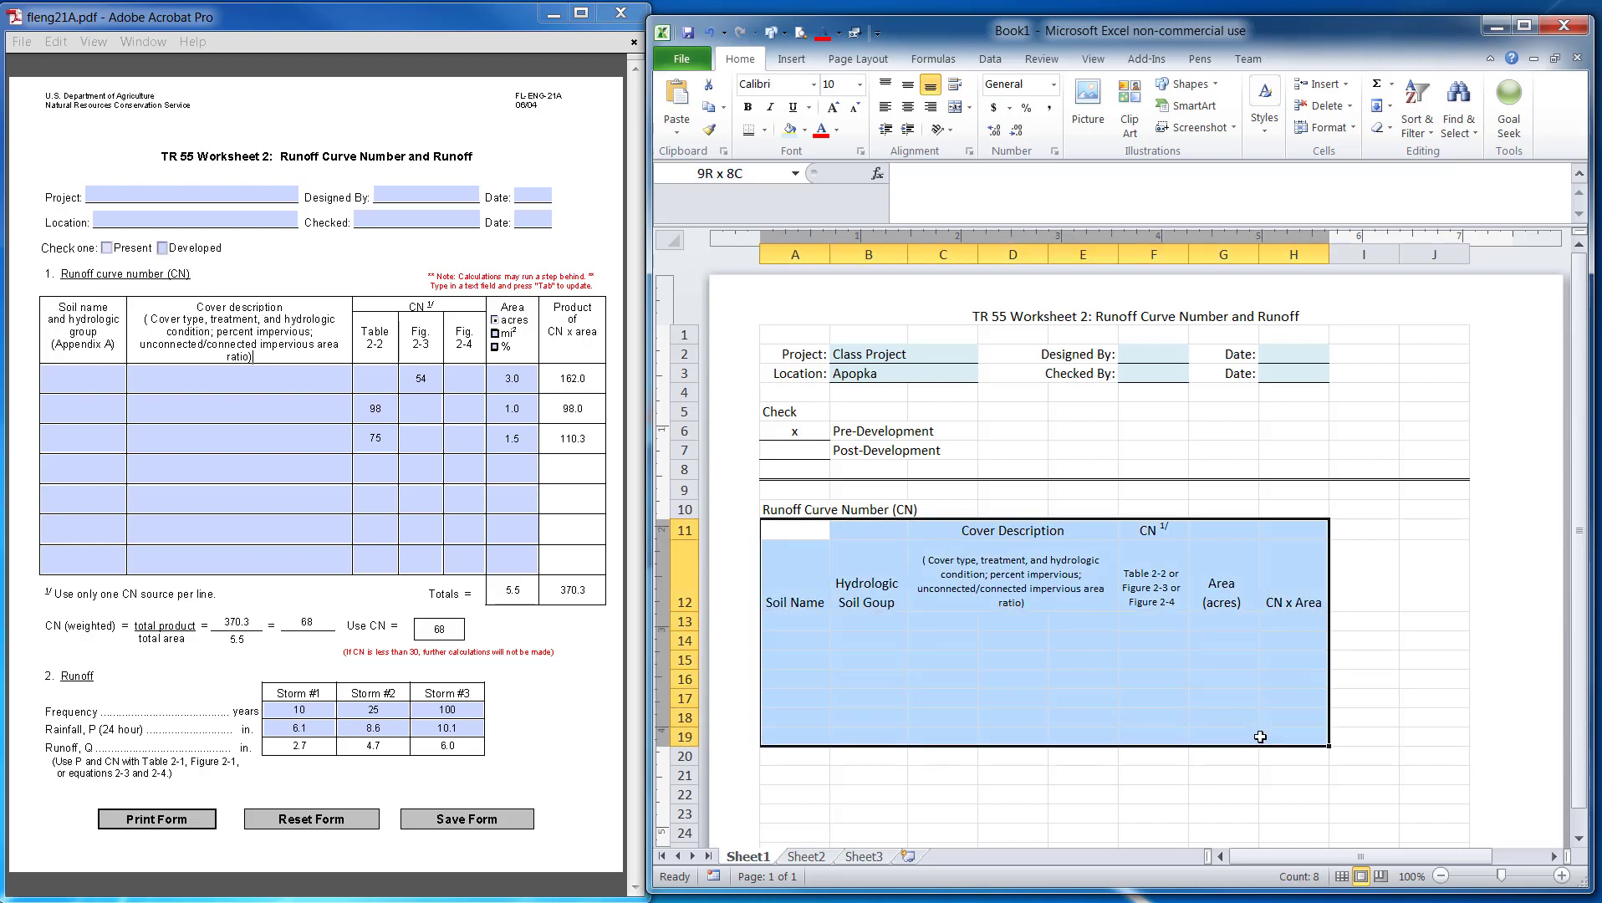
{"action": "left_click_drag", "start_coordinate": [1259, 737], "coordinate": [1261, 739]}
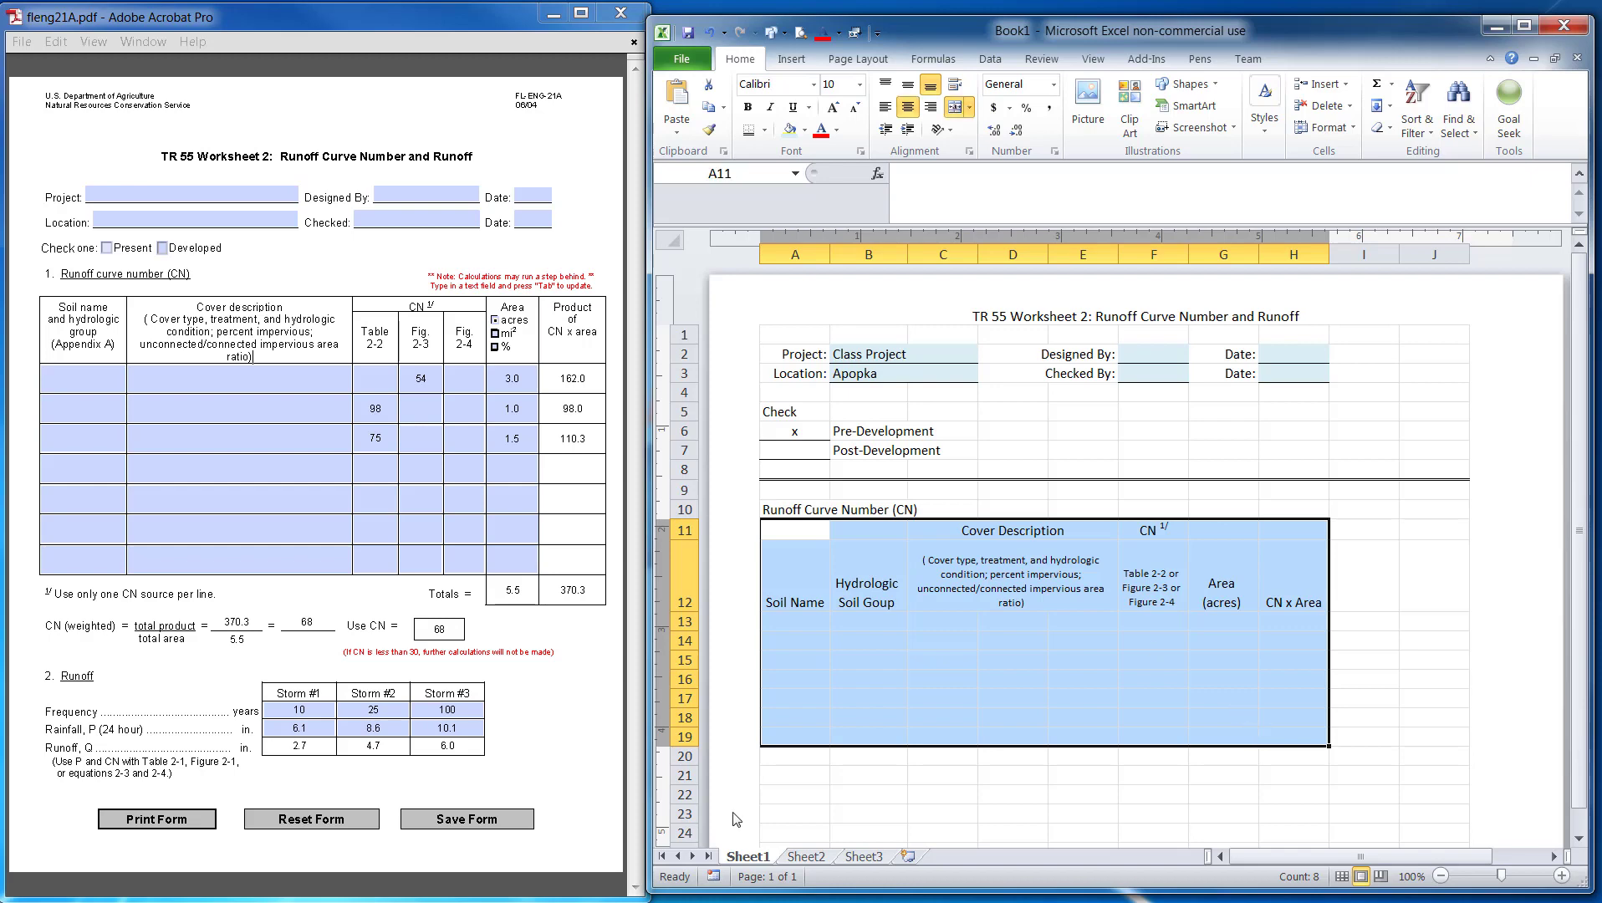
{"action": "left_click", "coordinate": [764, 130]}
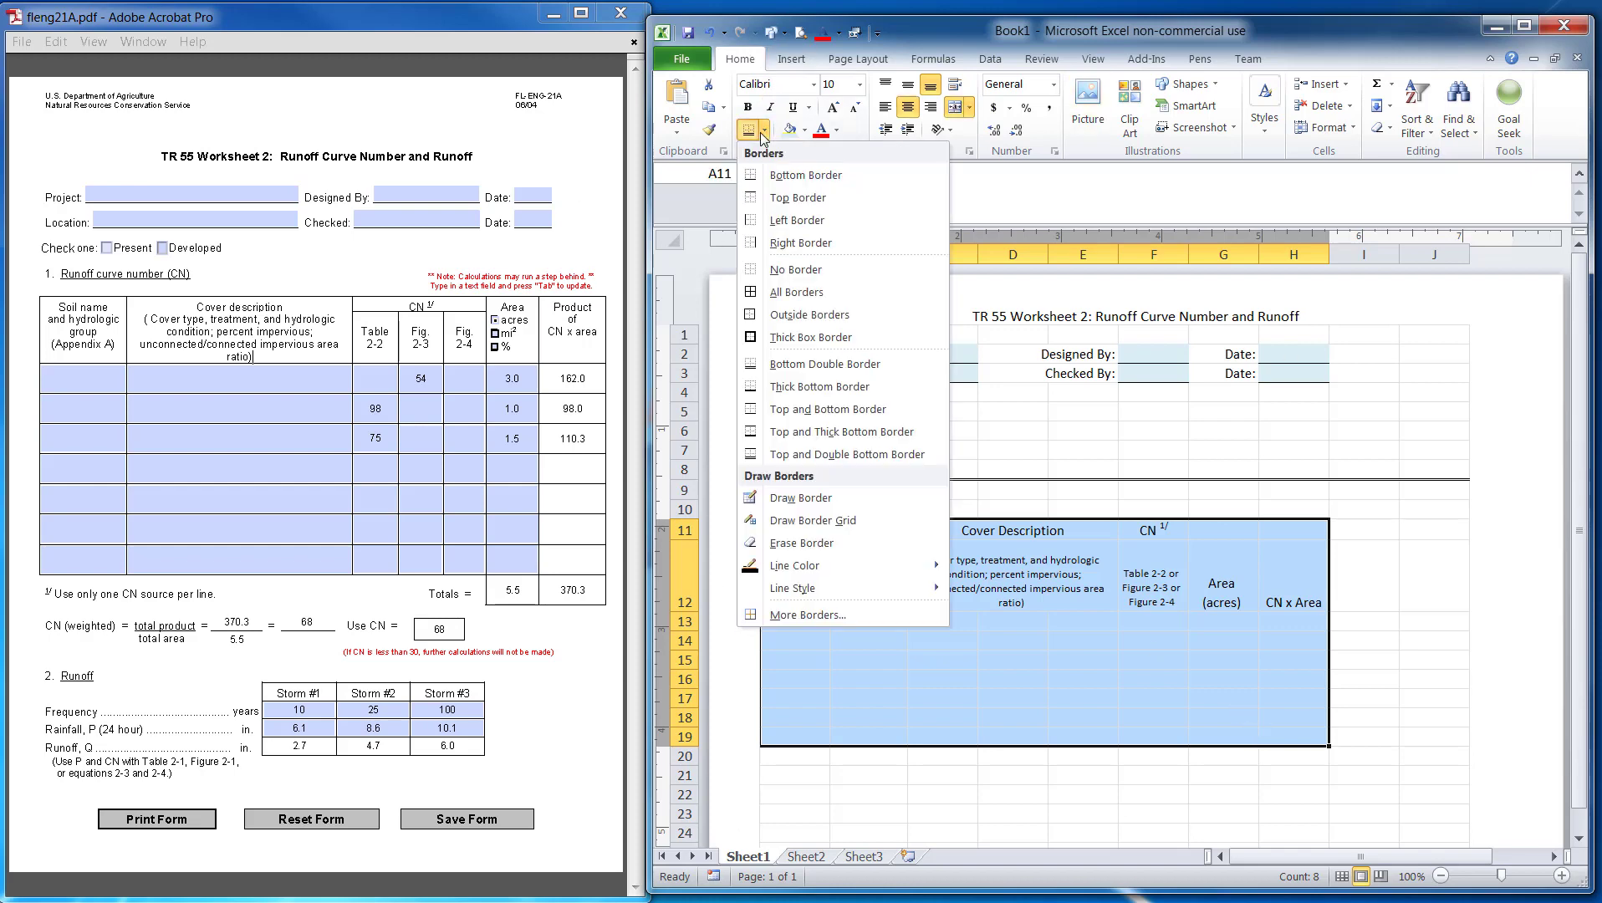
{"action": "left_click", "coordinate": [796, 292]}
{"action": "left_click_drag", "start_coordinate": [1395, 682], "coordinate": [1361, 671]}
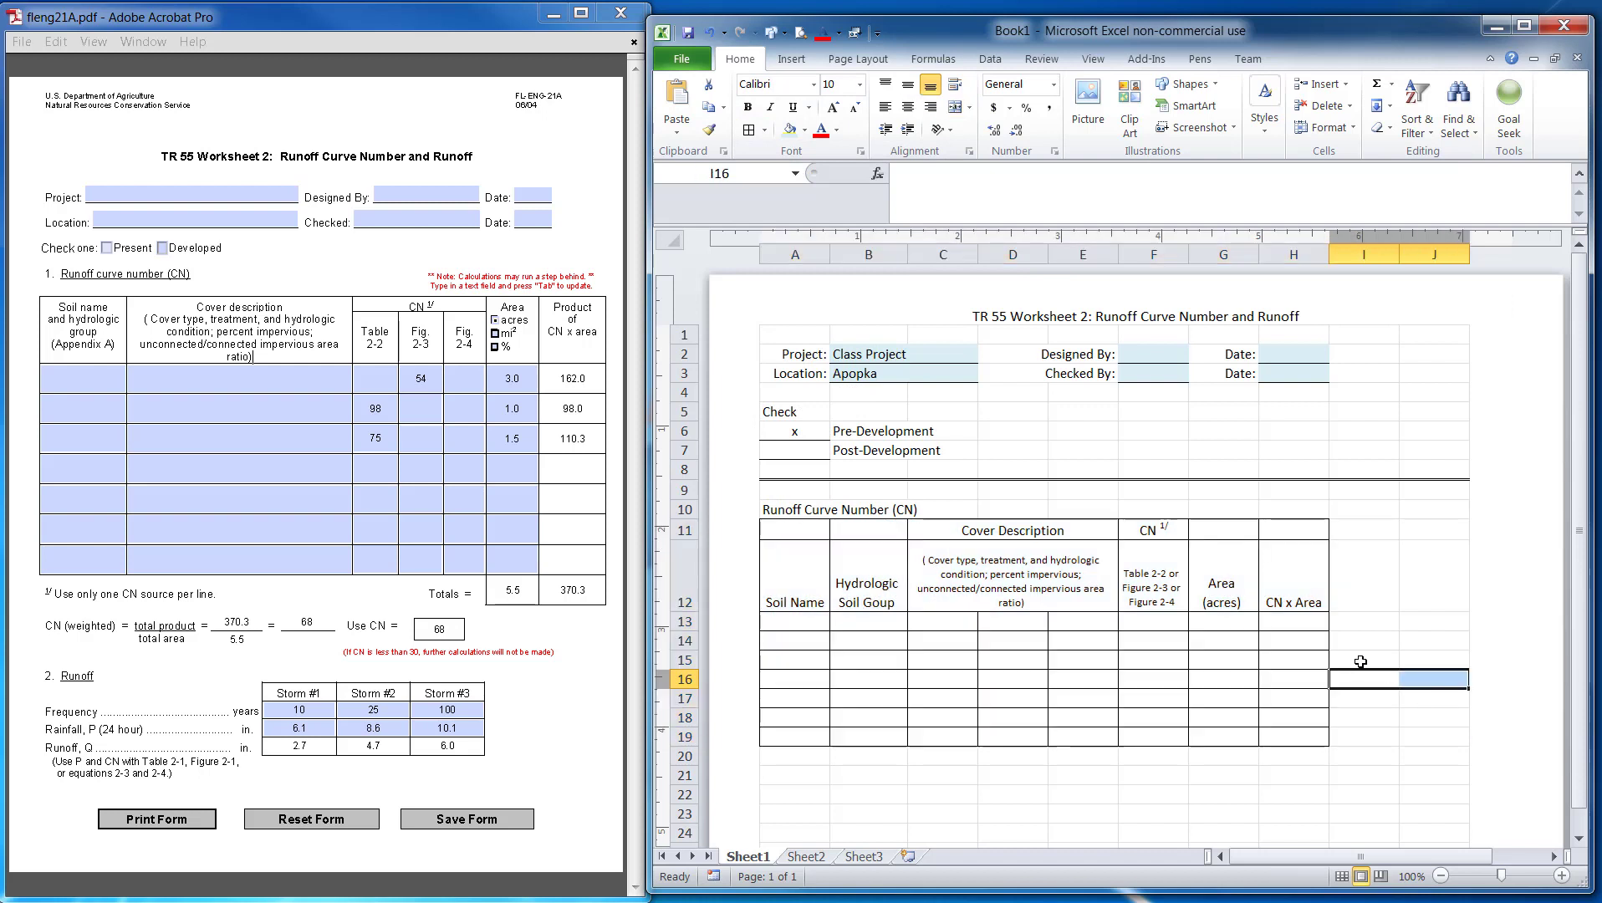
Step: Widen columns A and E and shorten header row 12 to fit the table text
{"action": "left_click_drag", "start_coordinate": [819, 623], "coordinate": [884, 621]}
{"action": "left_click", "coordinate": [835, 679]}
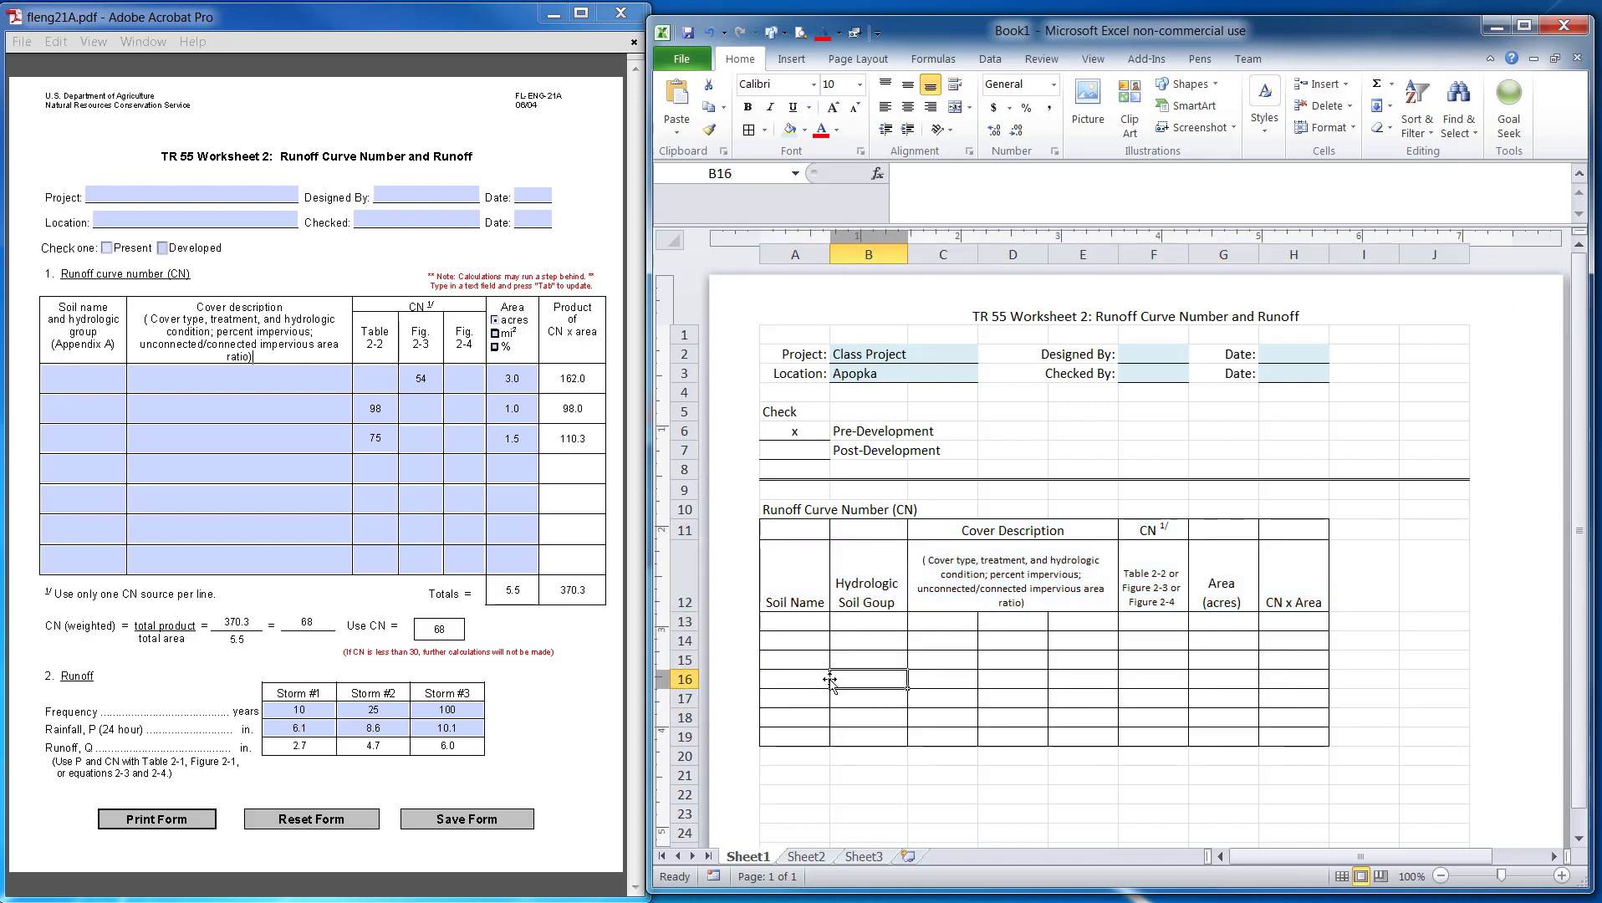
{"action": "left_click_drag", "start_coordinate": [828, 254], "coordinate": [855, 254]}
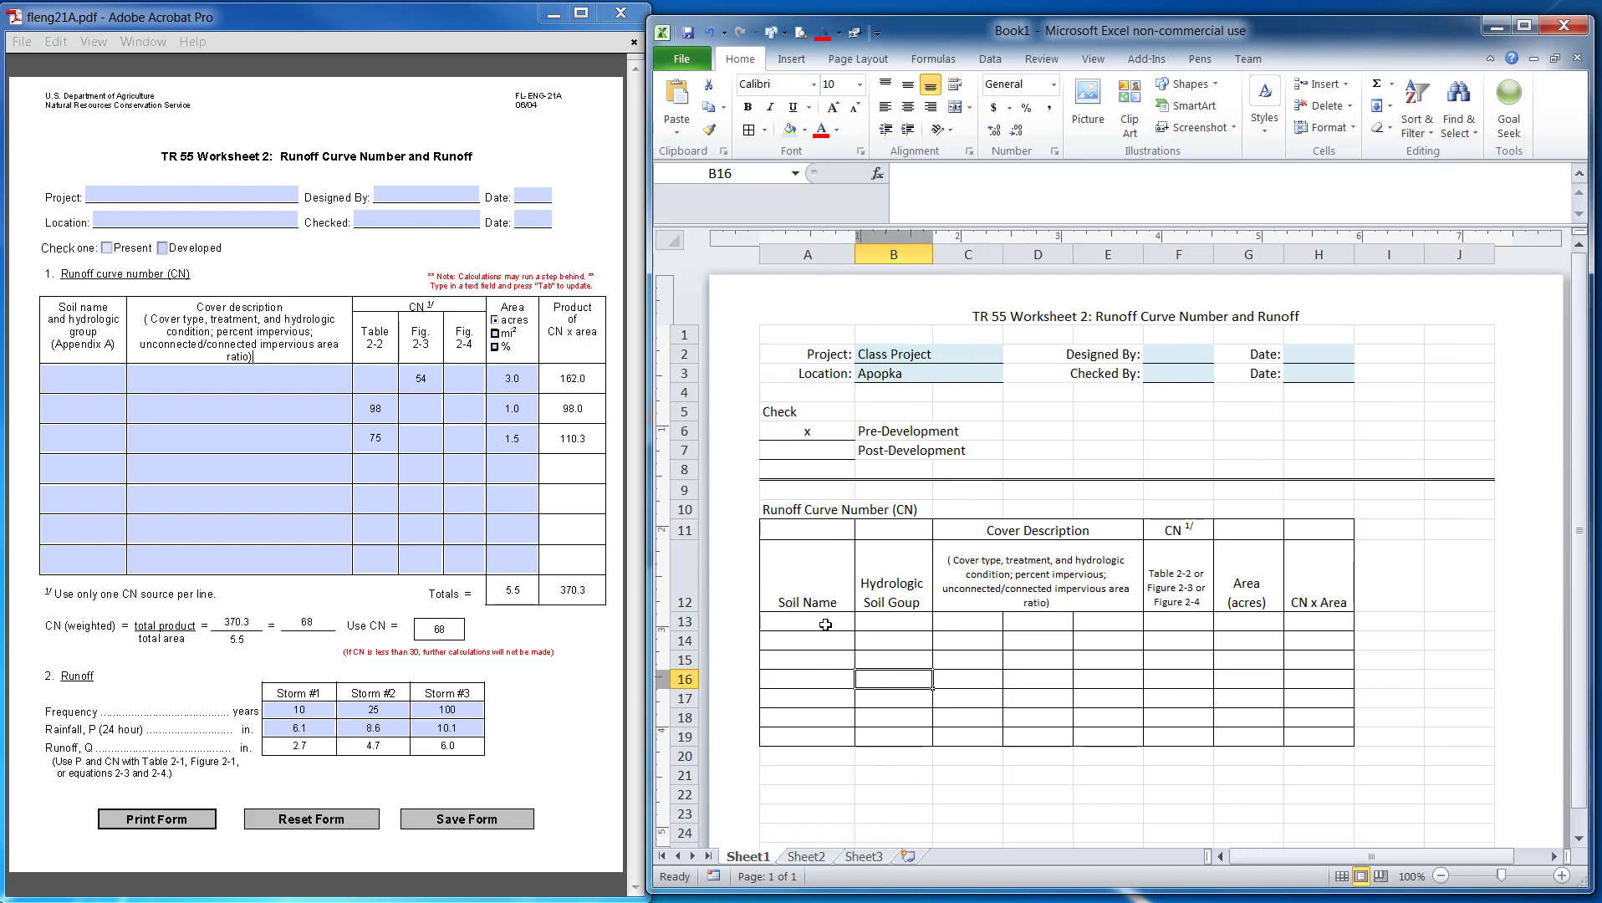
{"action": "left_click_drag", "start_coordinate": [825, 625], "coordinate": [884, 621]}
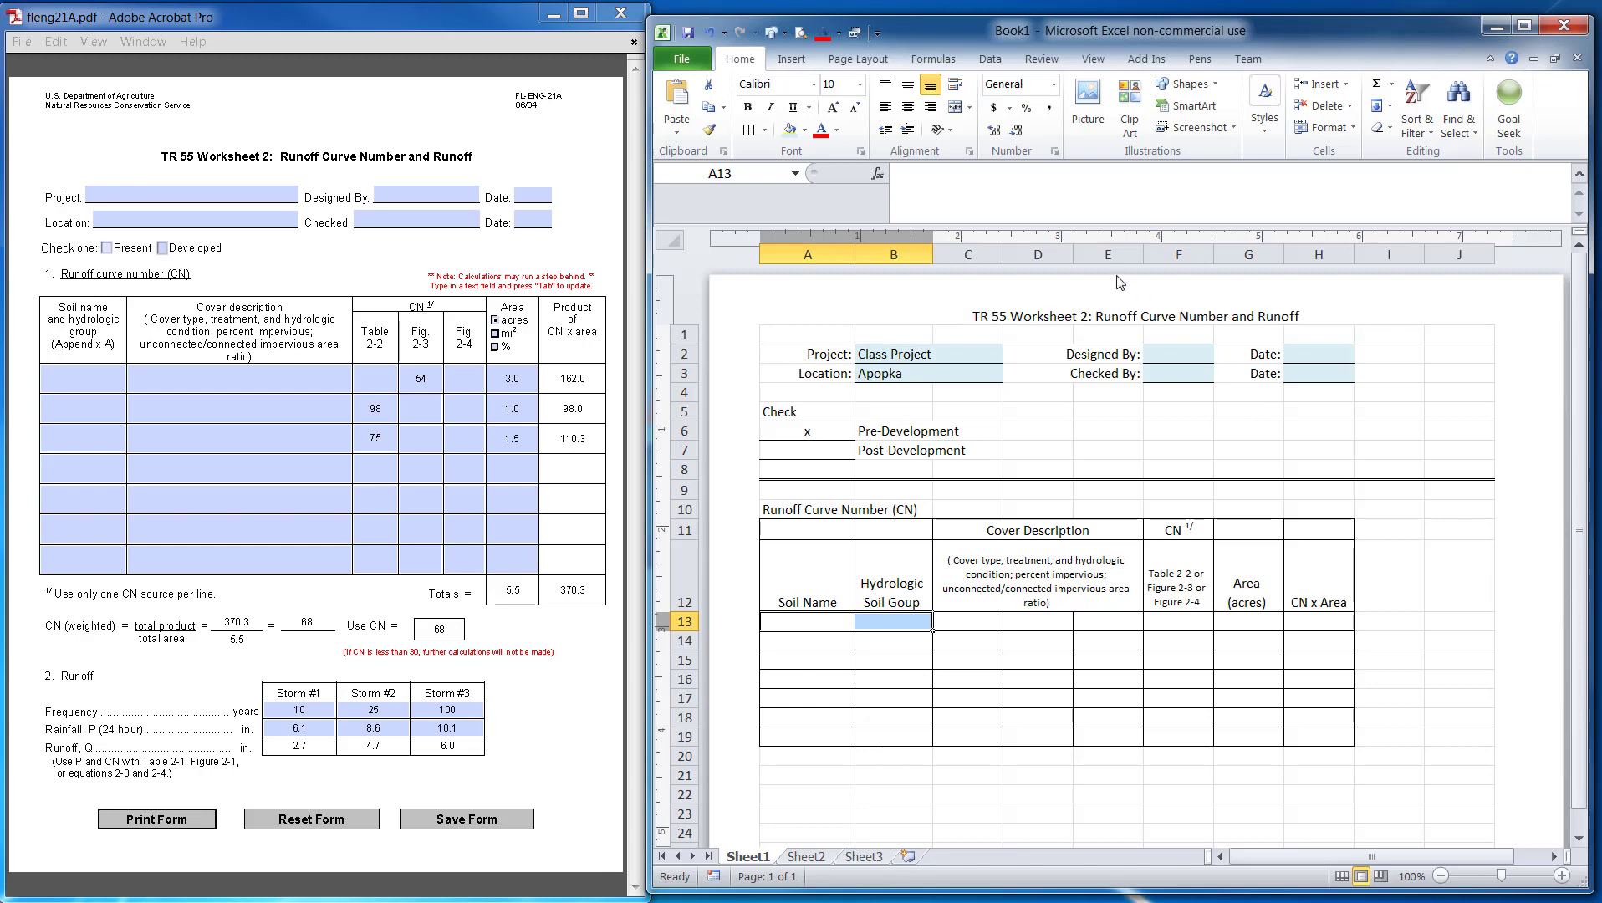
{"action": "left_click_drag", "start_coordinate": [1144, 260], "coordinate": [1162, 260]}
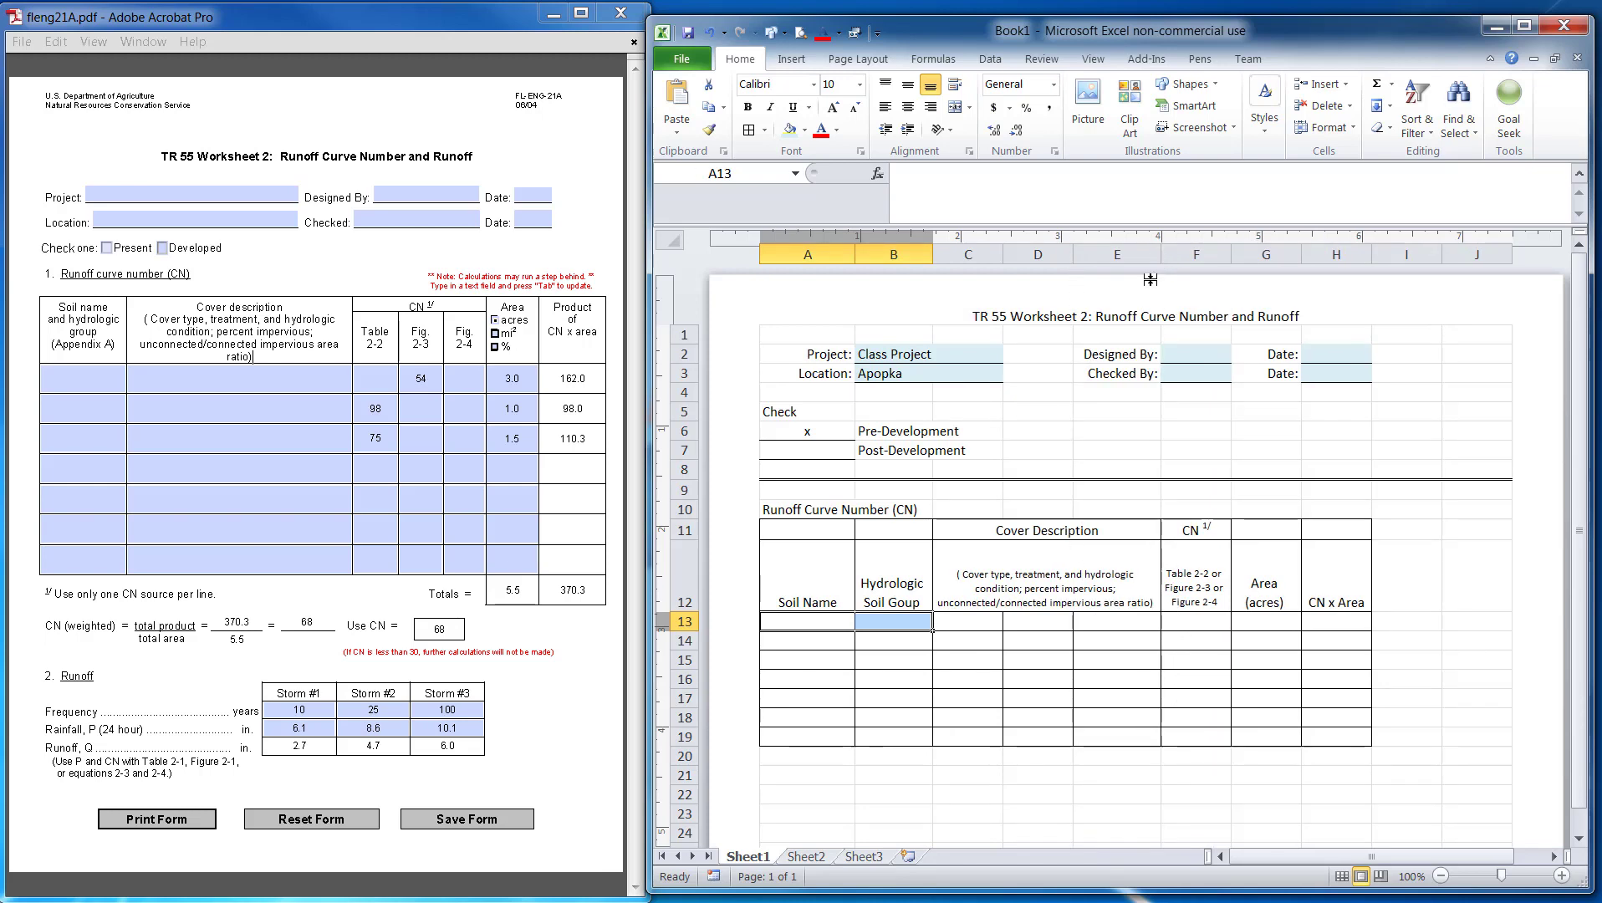
{"action": "left_click_drag", "start_coordinate": [677, 613], "coordinate": [681, 591]}
{"action": "left_click", "coordinate": [1048, 683]}
{"action": "key", "text": "shift+Right"}
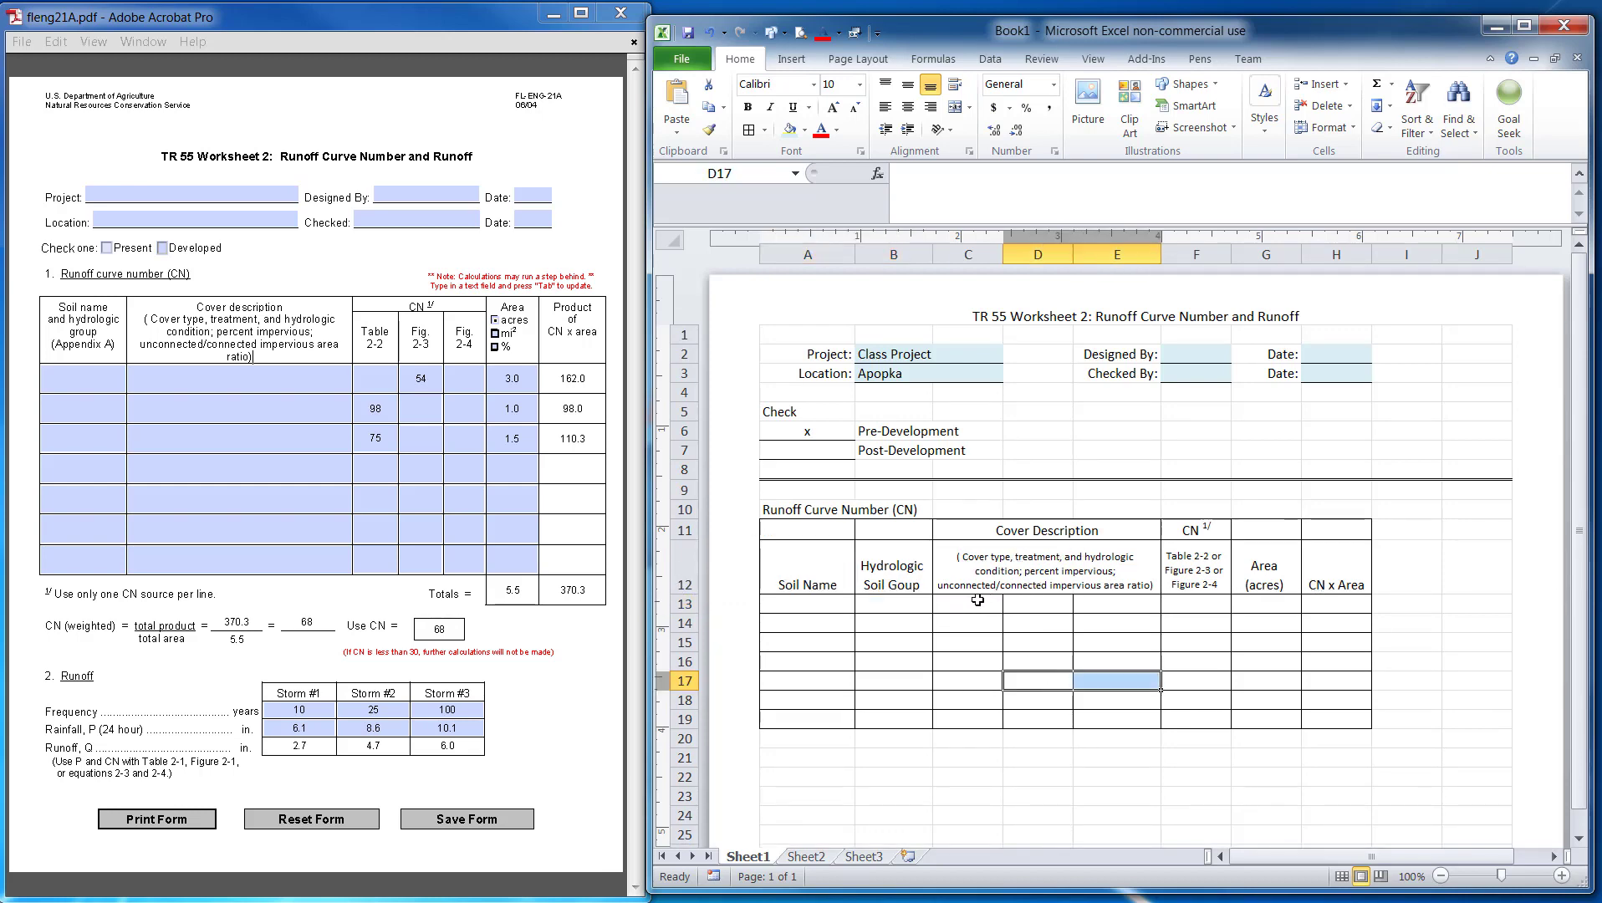
Step: Merge & Center the cover-description cells C13:E13 and fill the merge down through row 19
{"action": "left_click_drag", "start_coordinate": [1150, 605], "coordinate": [952, 606]}
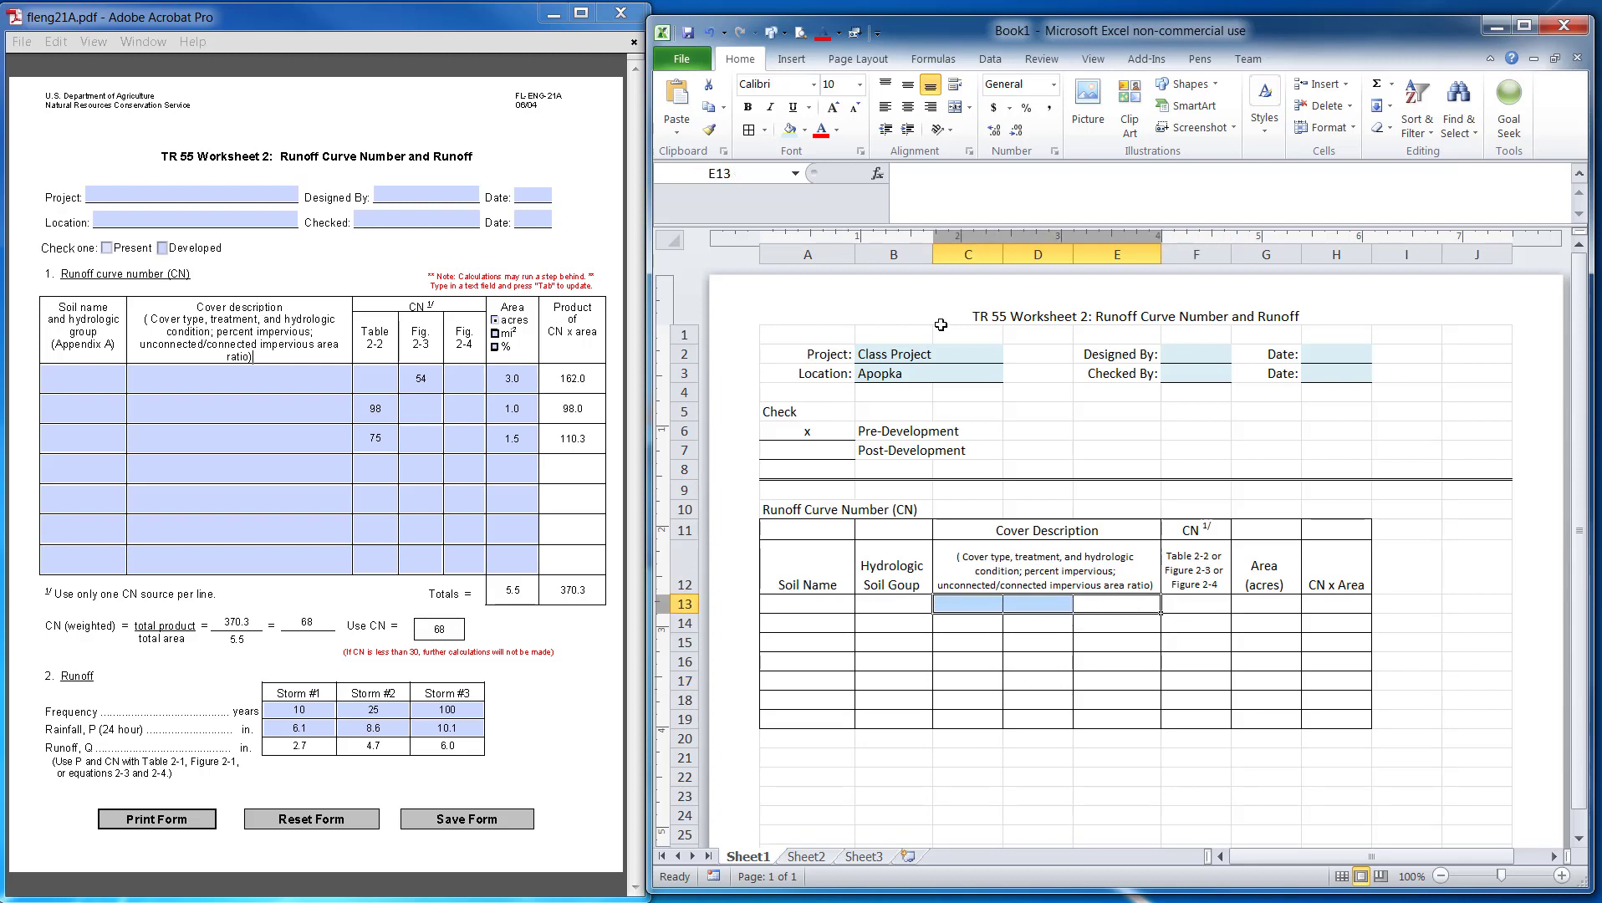
{"action": "left_click", "coordinate": [955, 113]}
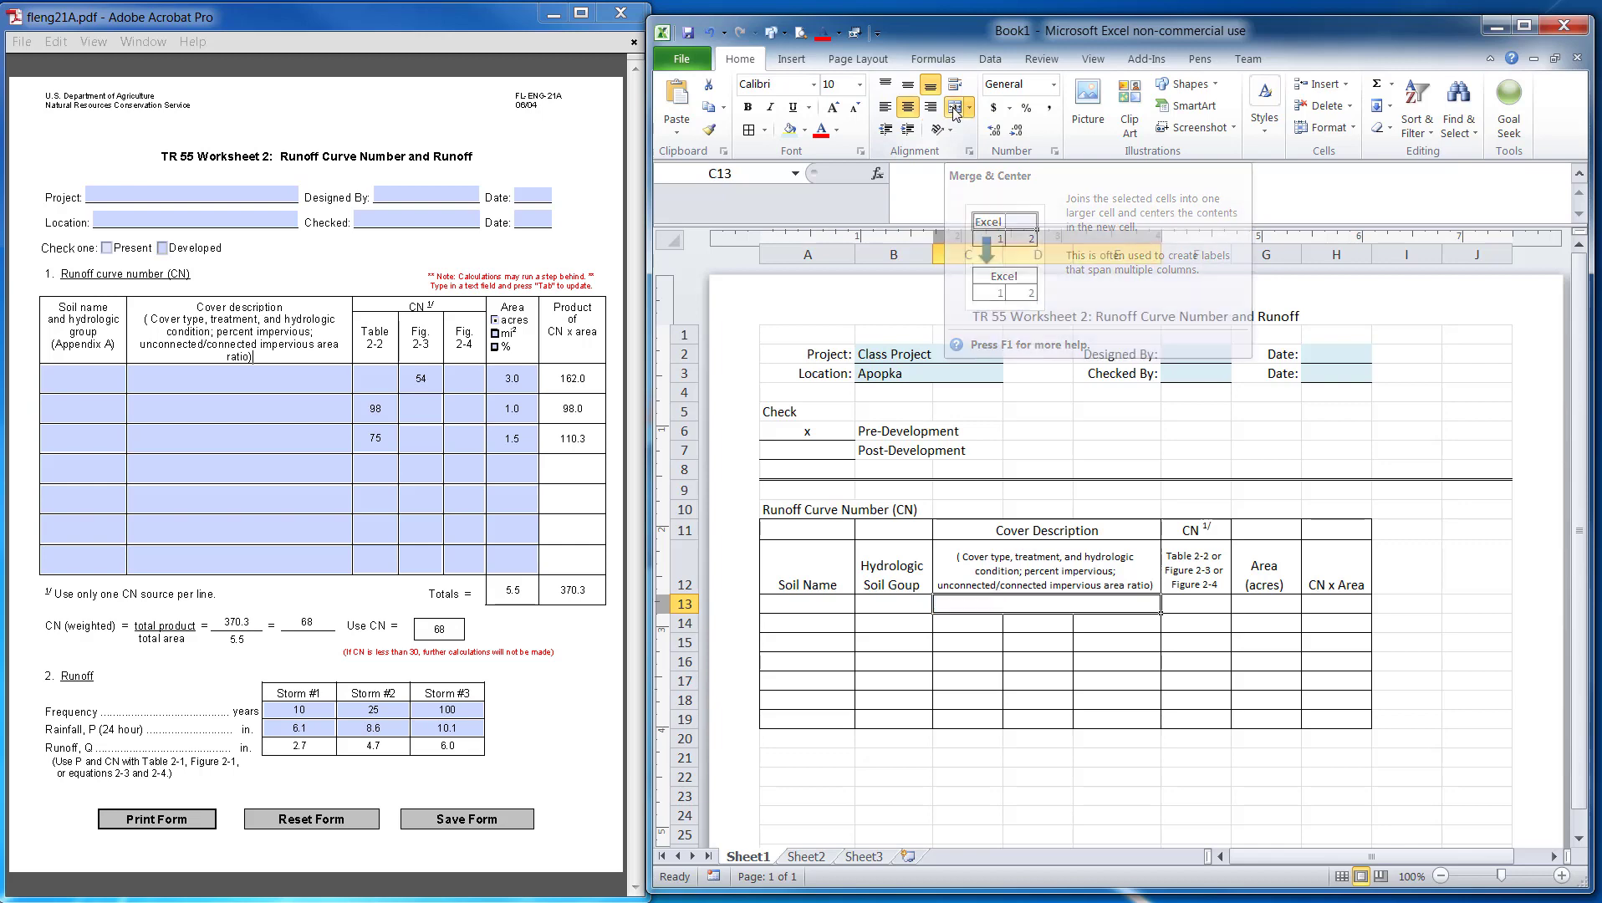
{"action": "left_click_drag", "start_coordinate": [1144, 681], "coordinate": [1179, 681]}
{"action": "left_click", "coordinate": [1039, 600]}
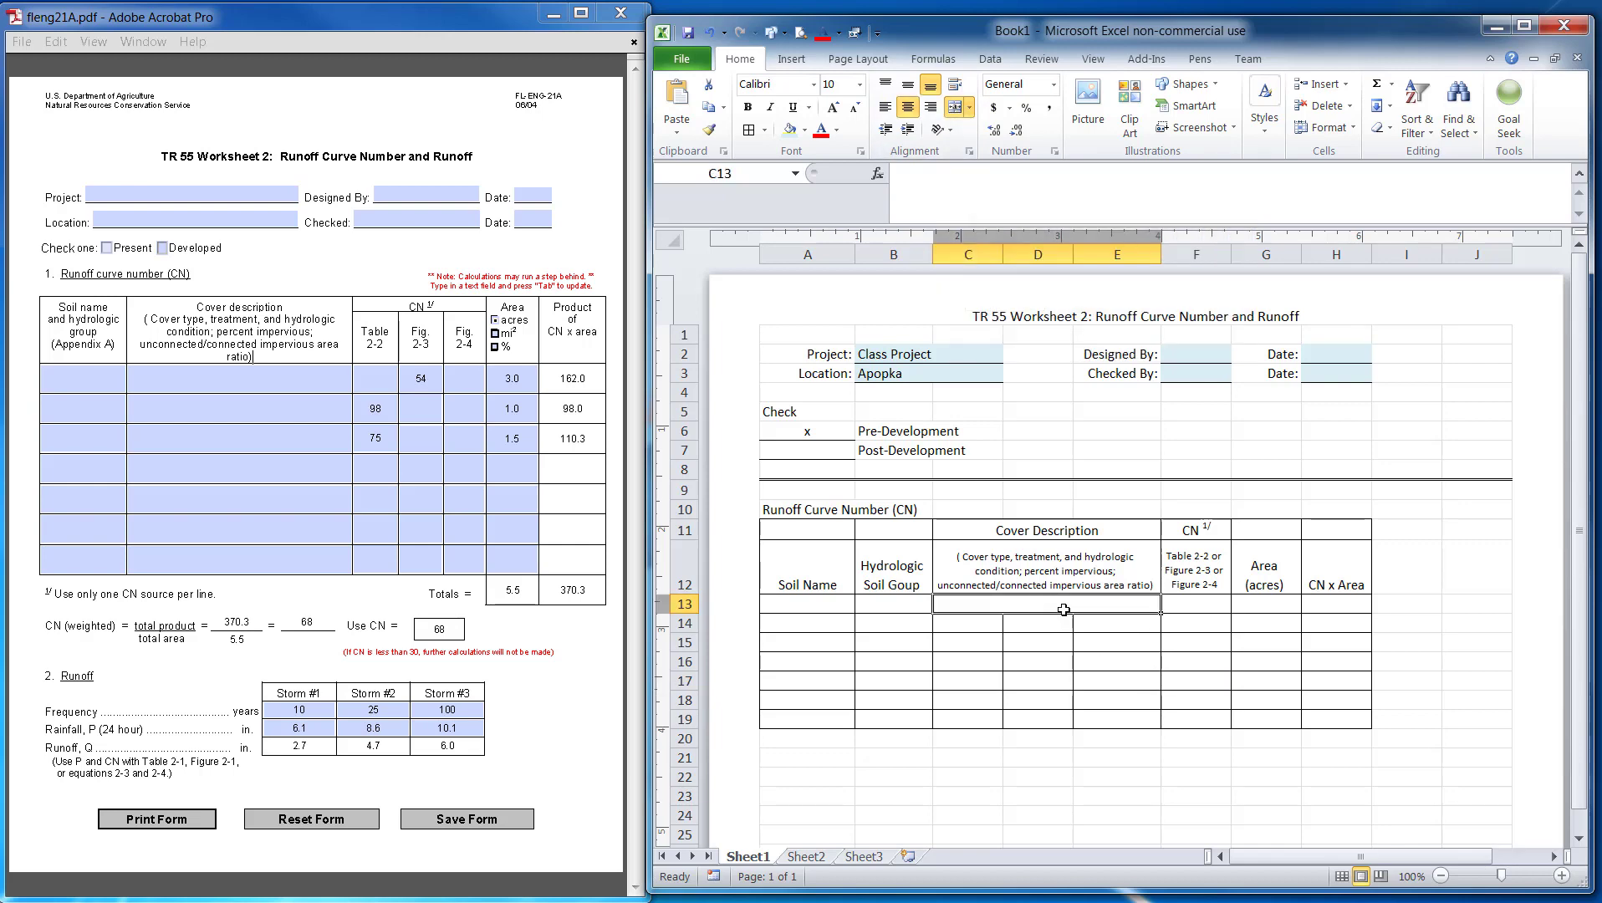
{"action": "left_click_drag", "start_coordinate": [1162, 613], "coordinate": [1154, 726]}
{"action": "left_click", "coordinate": [1094, 801]}
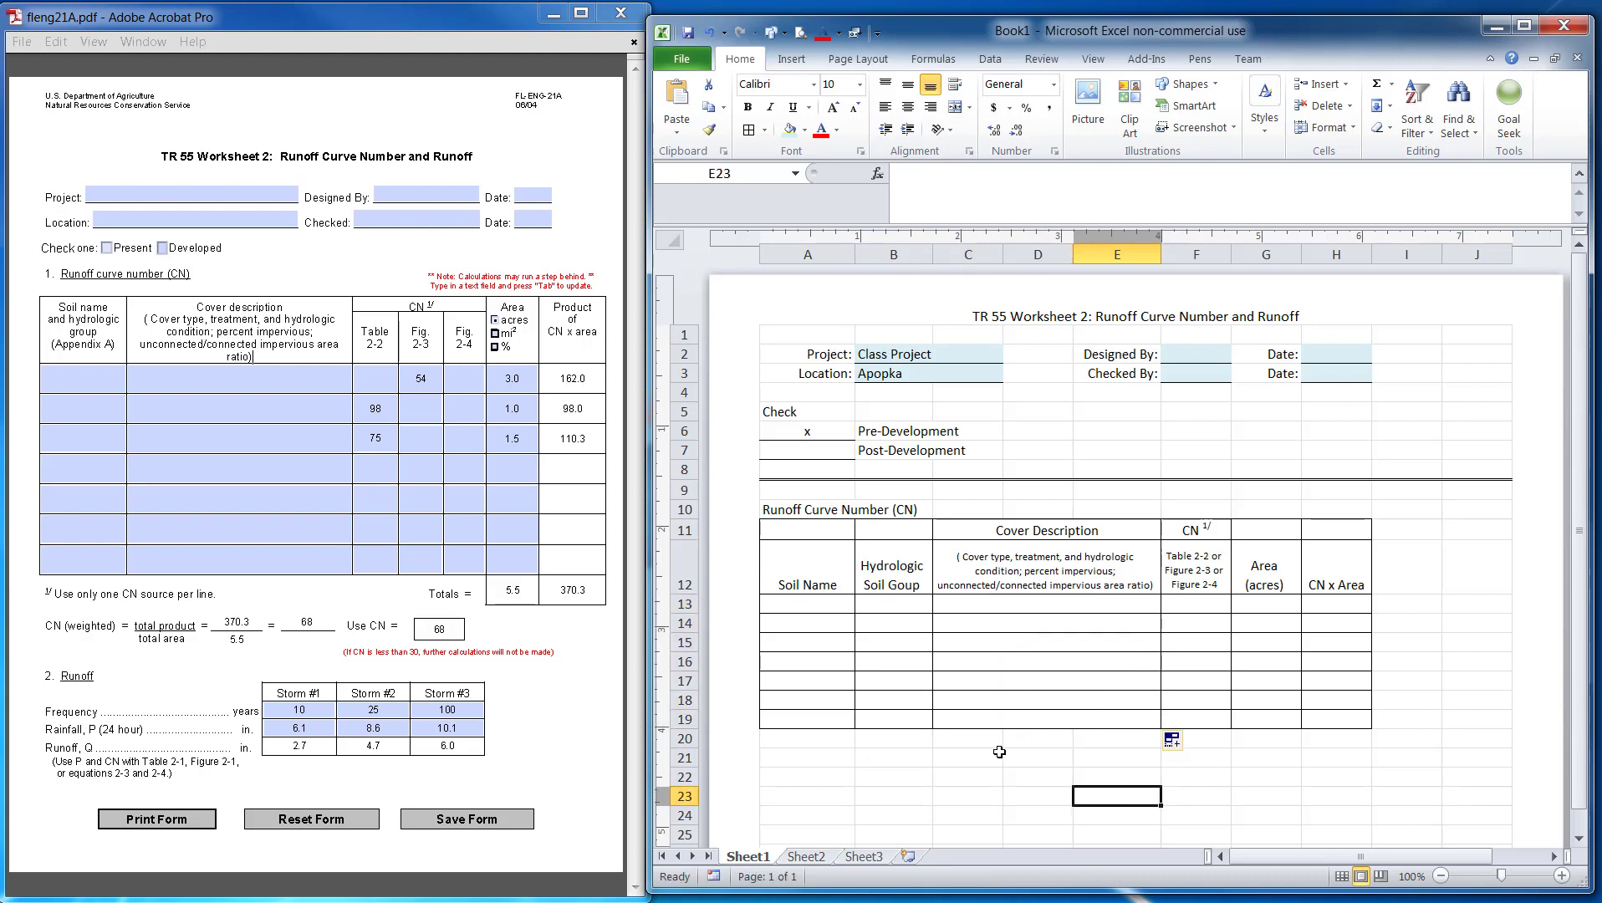
Step: Extend the bordered table rows down from row 19 to row 23
{"action": "left_click_drag", "start_coordinate": [972, 774], "coordinate": [1094, 771]}
{"action": "left_click_drag", "start_coordinate": [1237, 775], "coordinate": [1254, 771]}
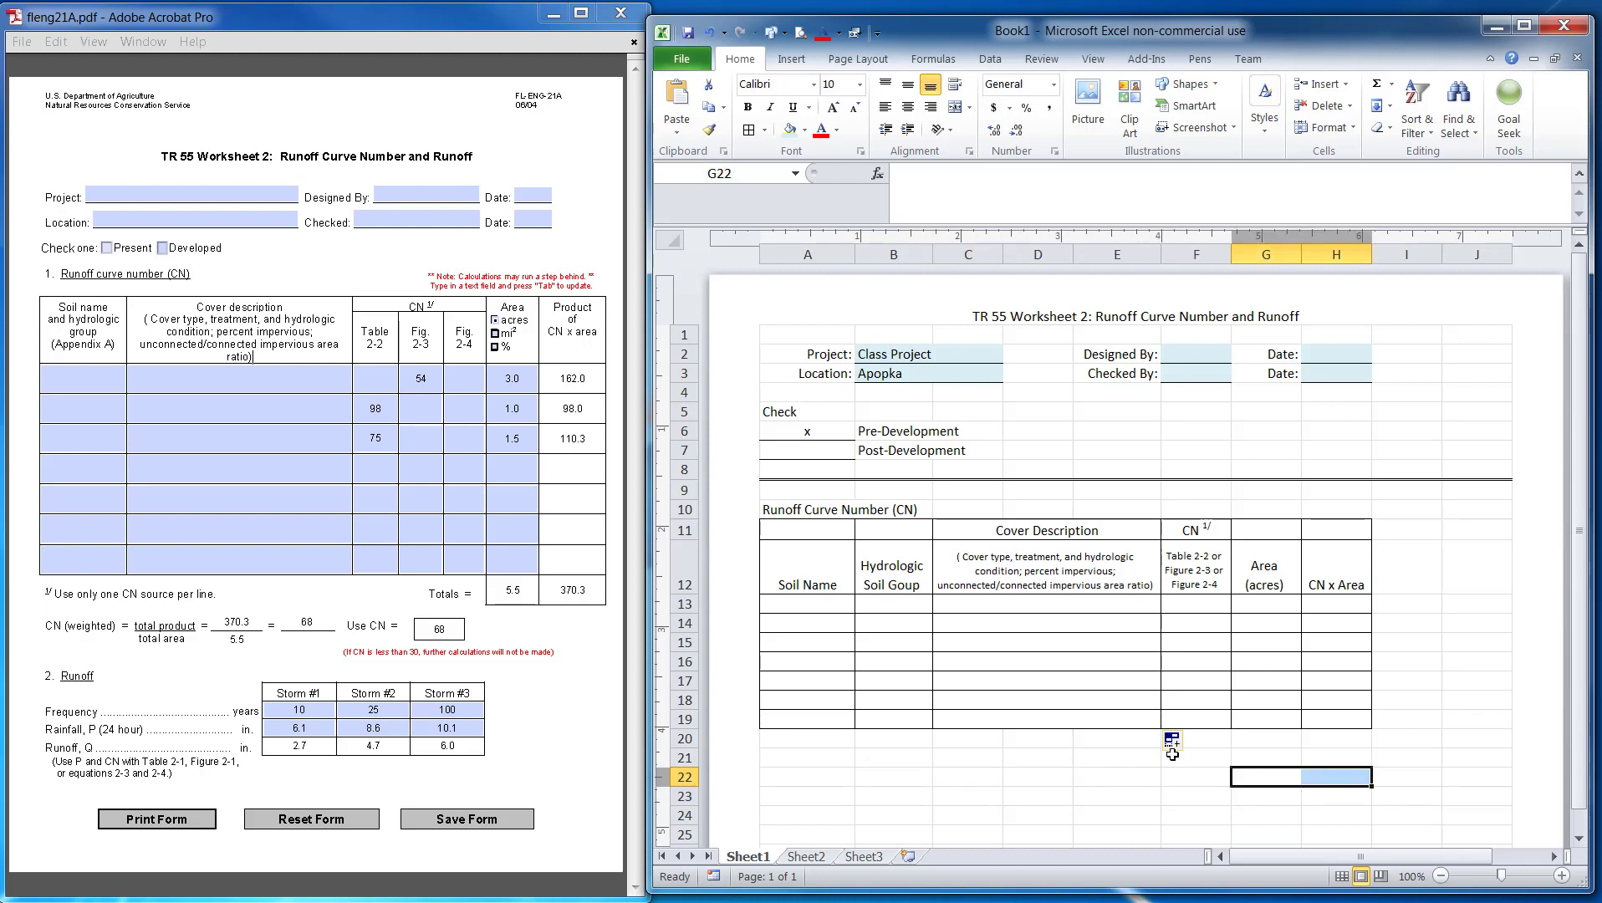
{"action": "left_click_drag", "start_coordinate": [995, 771], "coordinate": [1032, 771]}
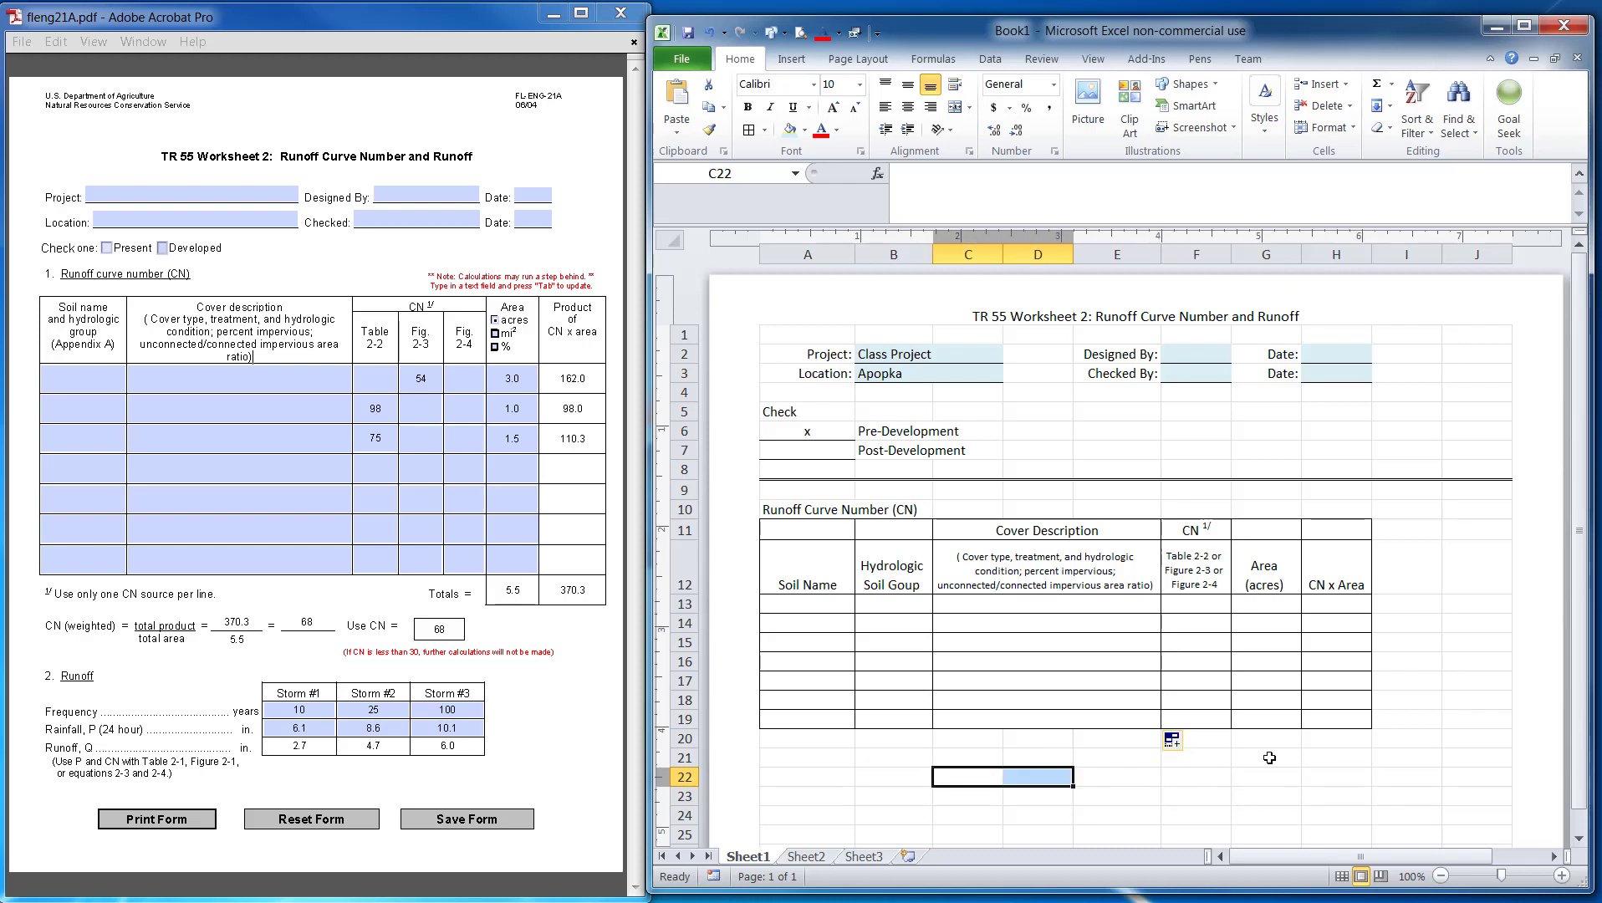
{"action": "left_click_drag", "start_coordinate": [896, 771], "coordinate": [970, 773]}
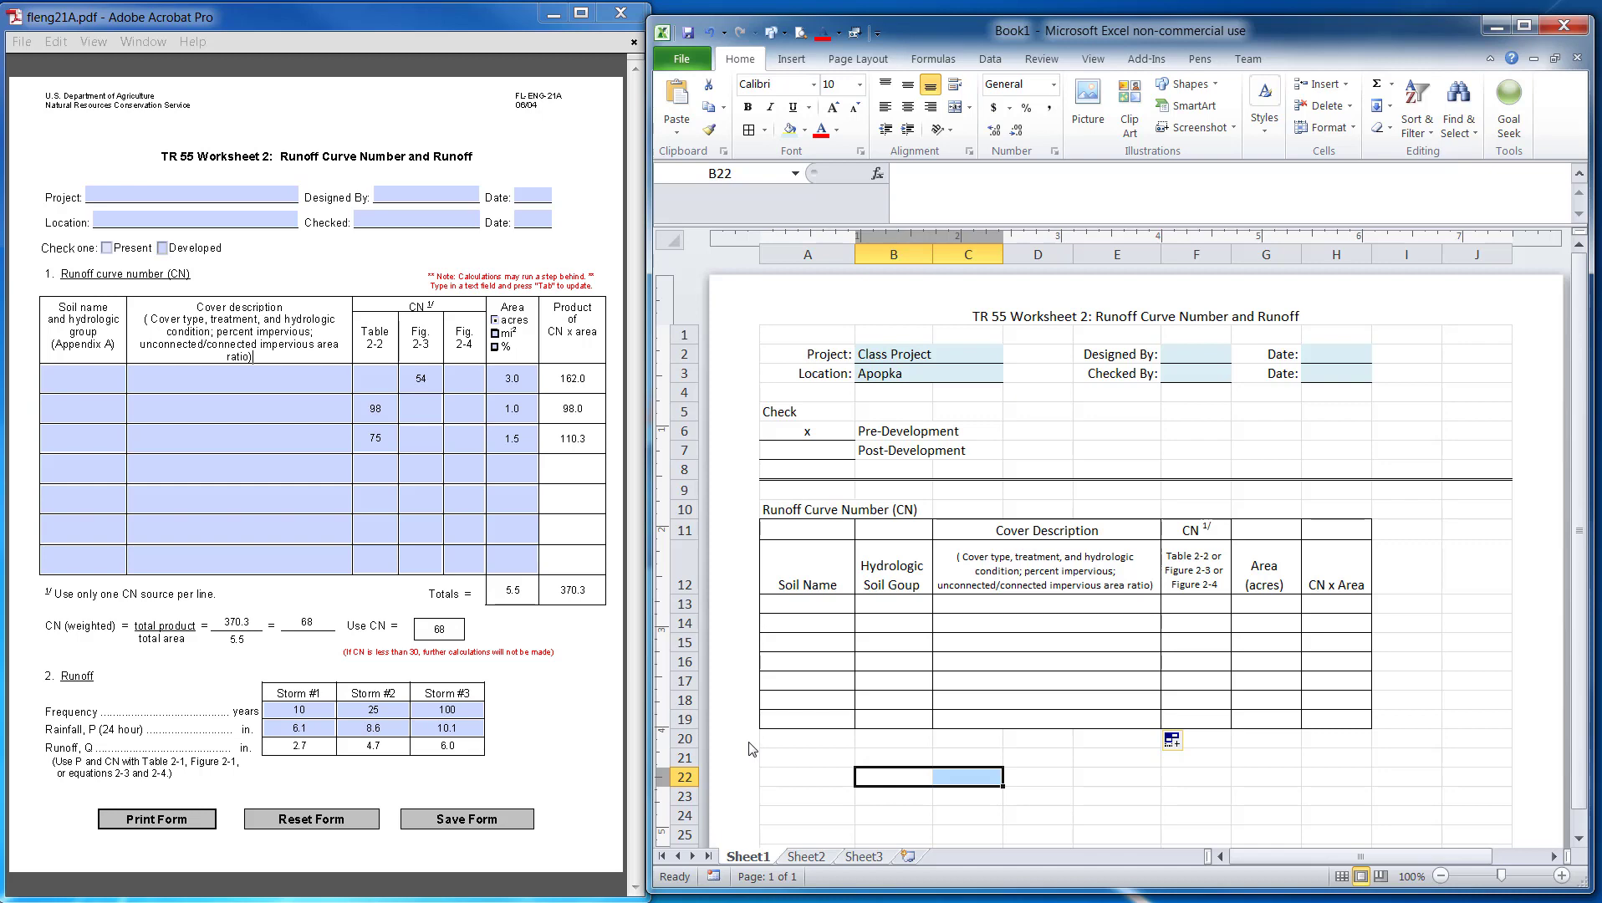
{"action": "scroll", "coordinate": [845, 617], "scroll_direction": "down", "scroll_amount": 3}
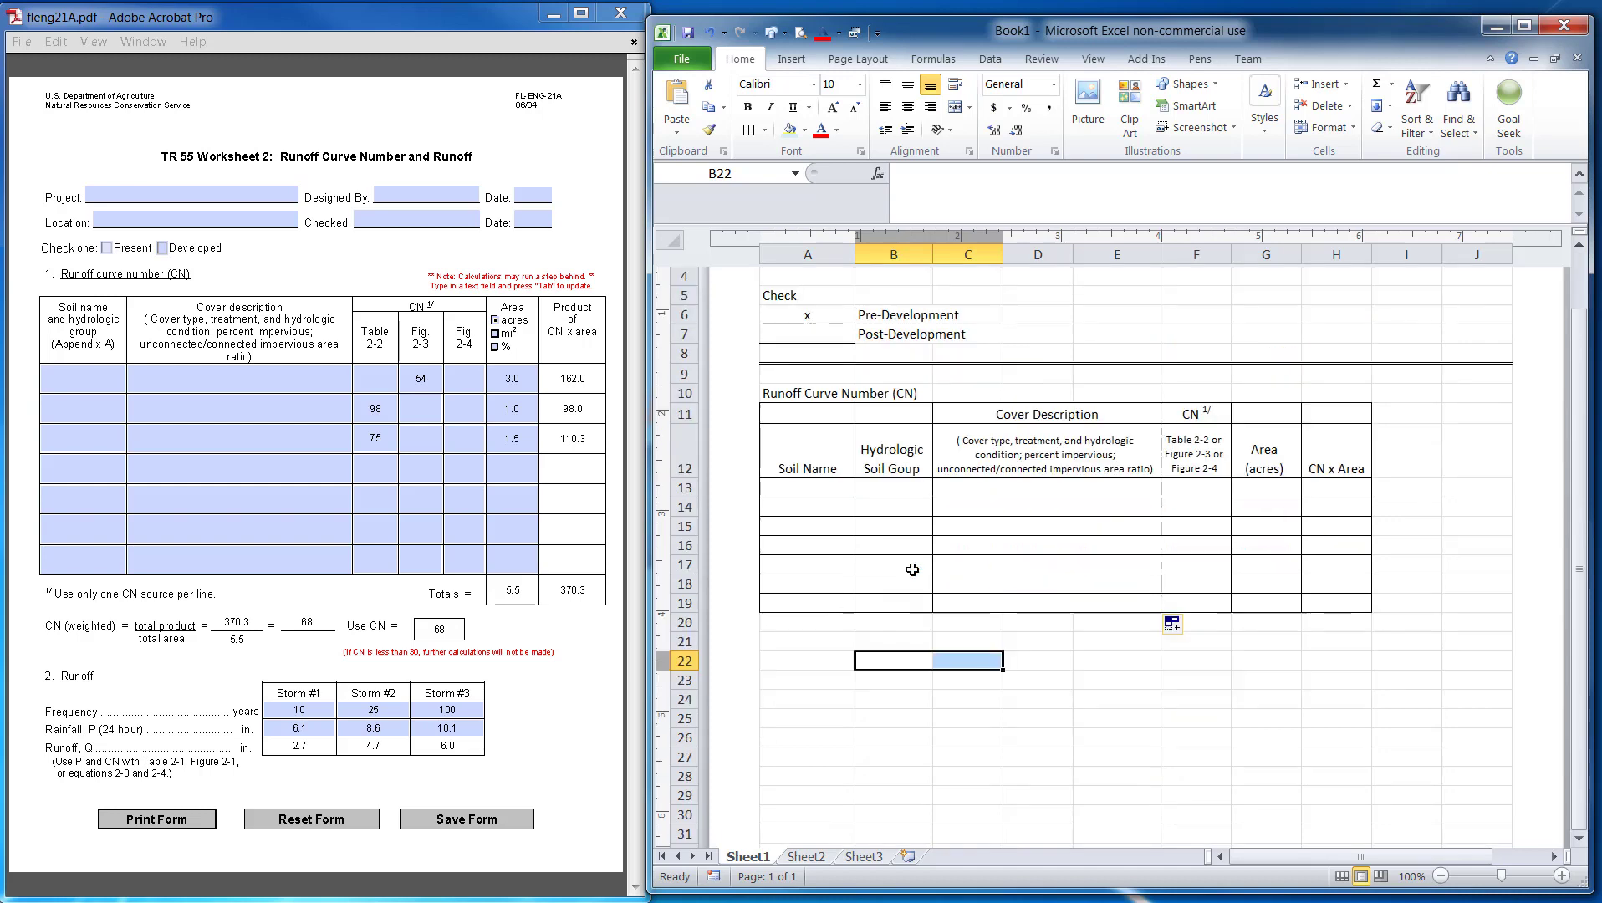
{"action": "left_click_drag", "start_coordinate": [836, 545], "coordinate": [1370, 629]}
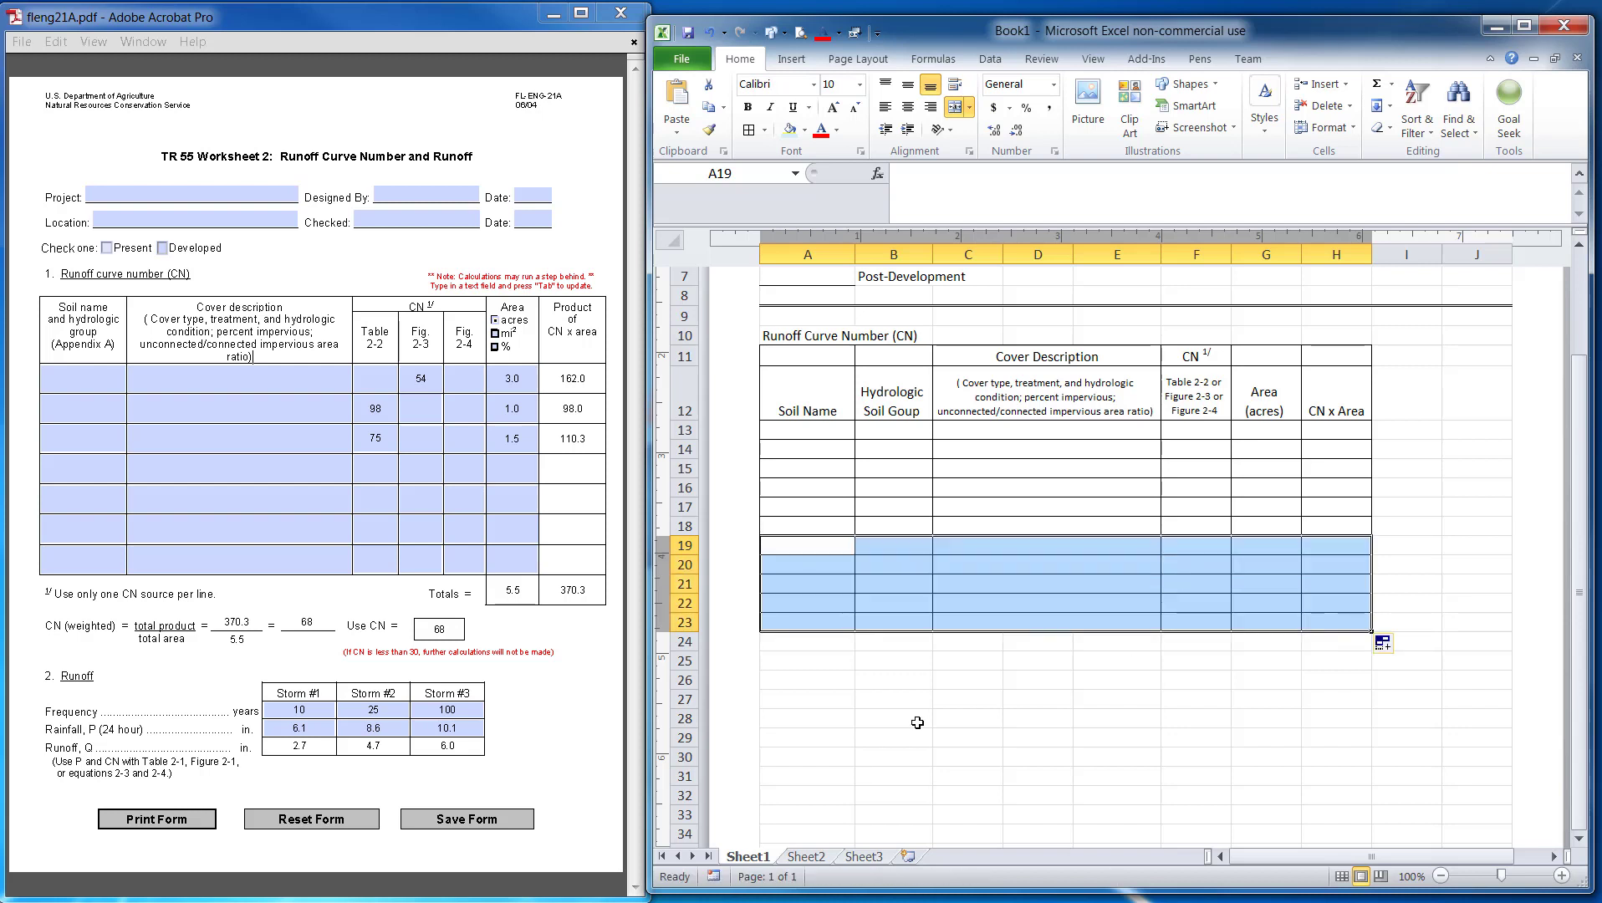
{"action": "left_click_drag", "start_coordinate": [893, 738], "coordinate": [965, 737]}
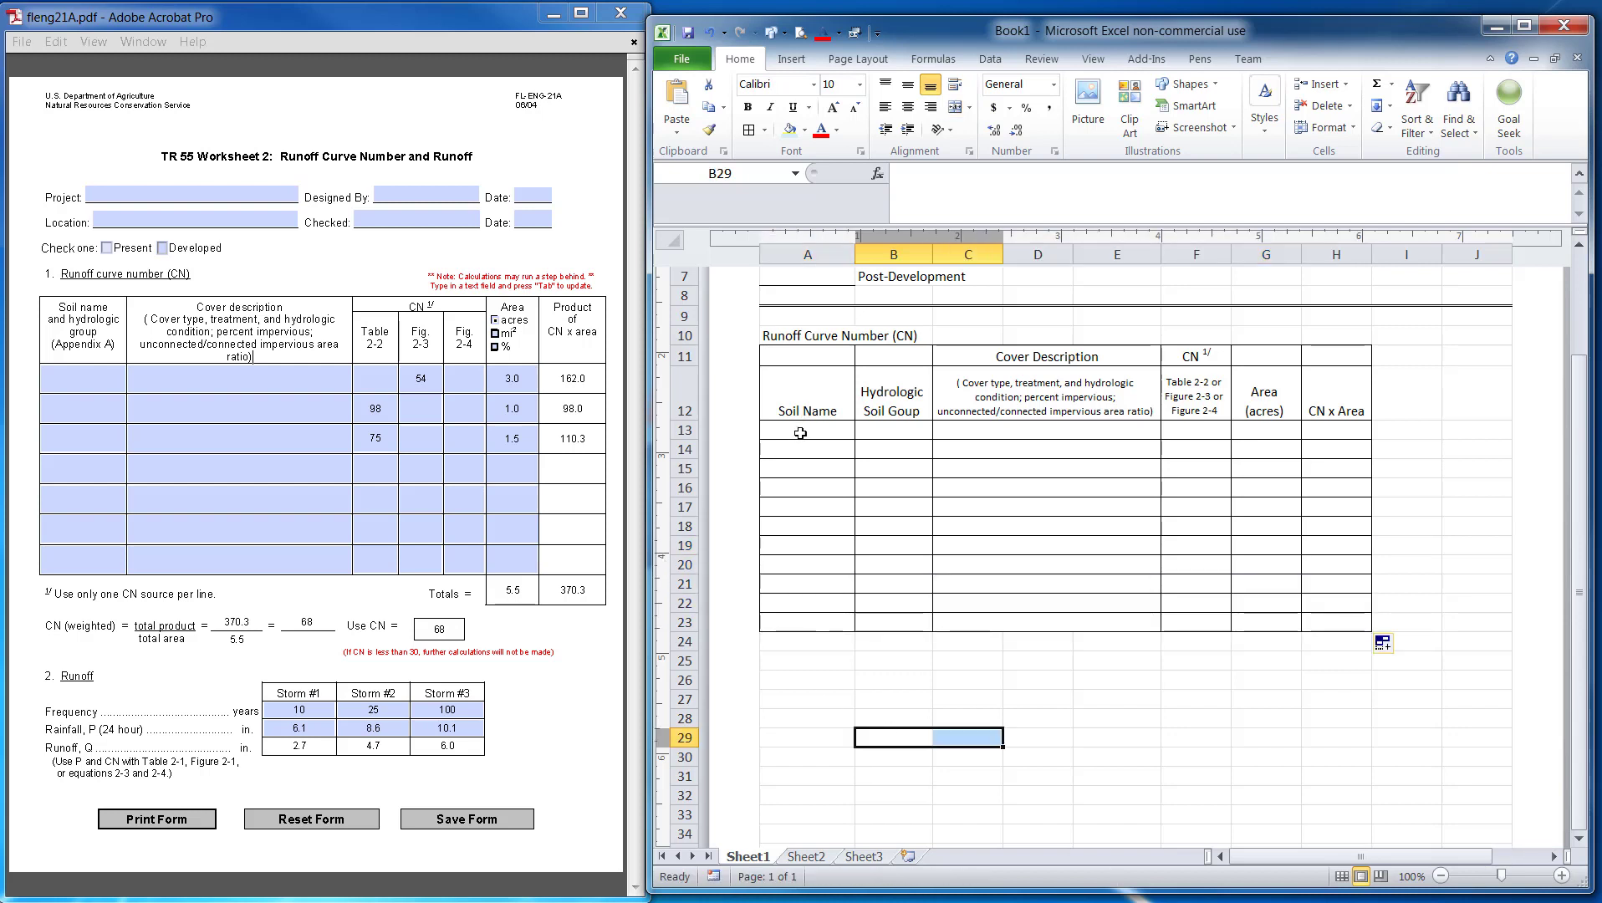
Step: Shade the entry area A13:G23 with light blue fill
{"action": "left_click_drag", "start_coordinate": [801, 434], "coordinate": [1226, 615]}
{"action": "left_click", "coordinate": [789, 134]}
{"action": "left_click", "coordinate": [1039, 702]}
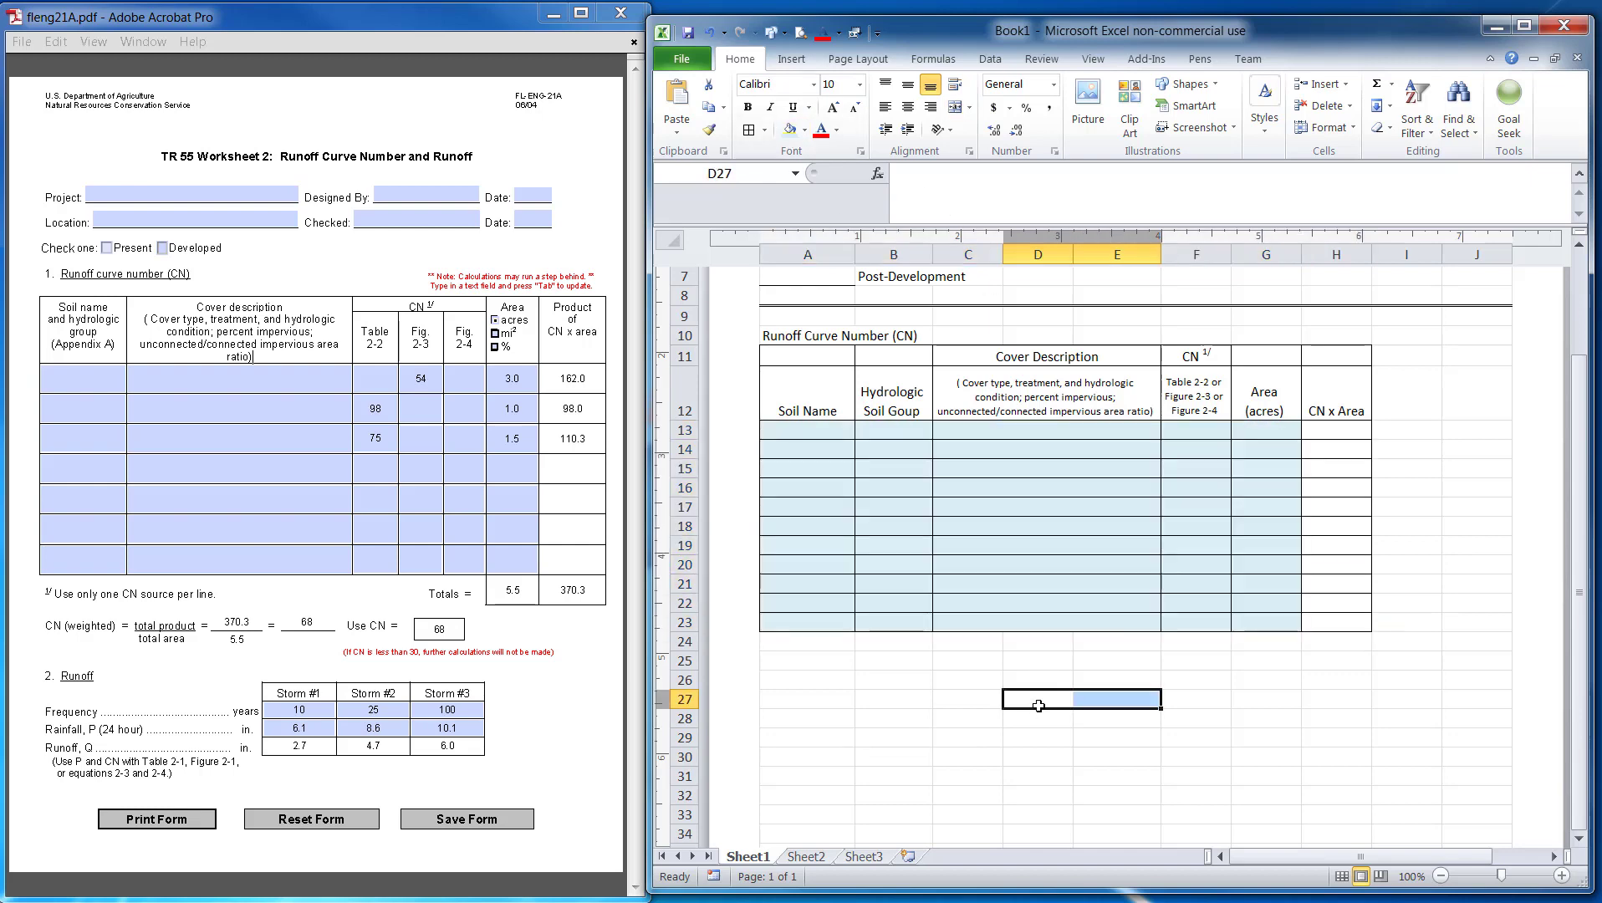
{"action": "scroll", "coordinate": [1133, 609], "scroll_direction": "up", "scroll_amount": 3}
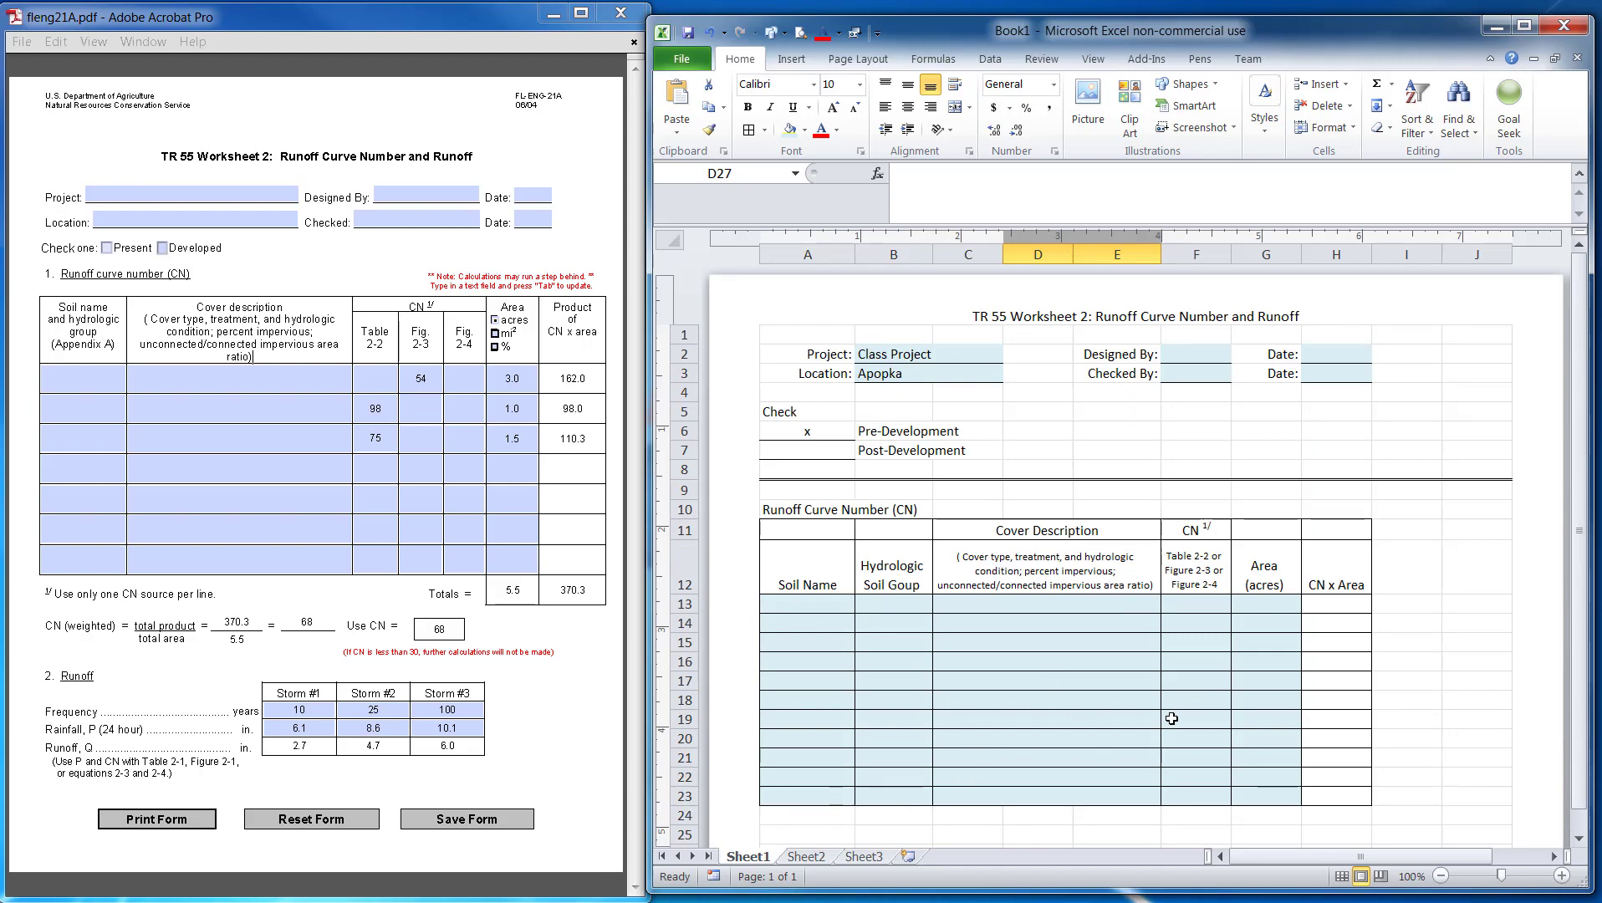
Step: Bring the TR 55 Worksheet.xlsx reference window forward and move it beside Book1
{"action": "left_click", "coordinate": [1359, 606]}
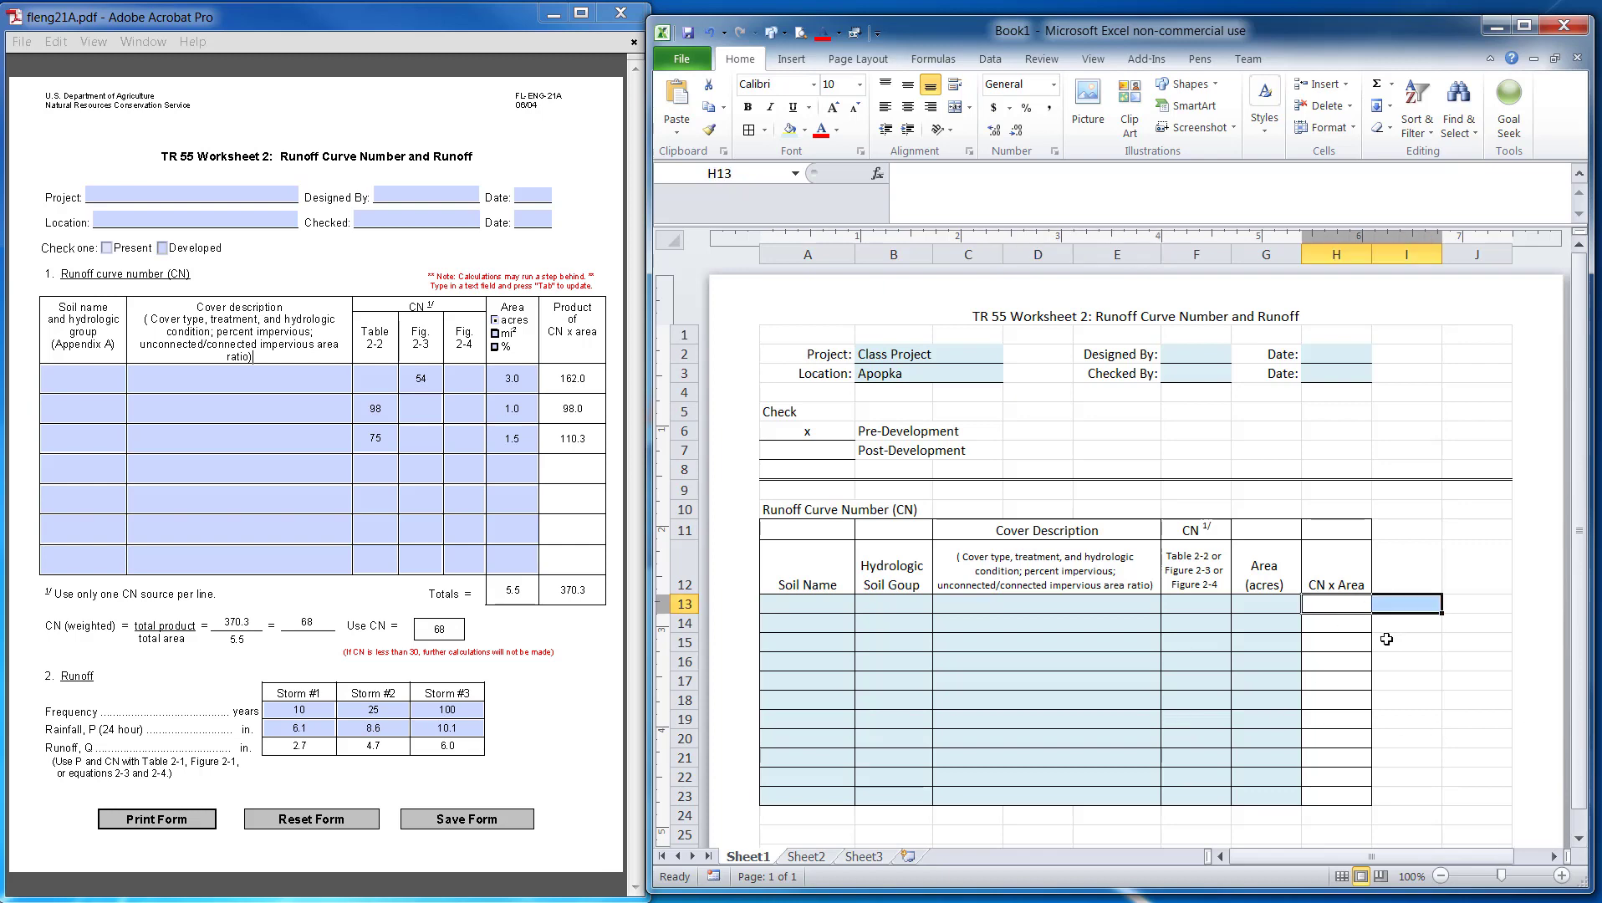
{"action": "left_click", "coordinate": [836, 604]}
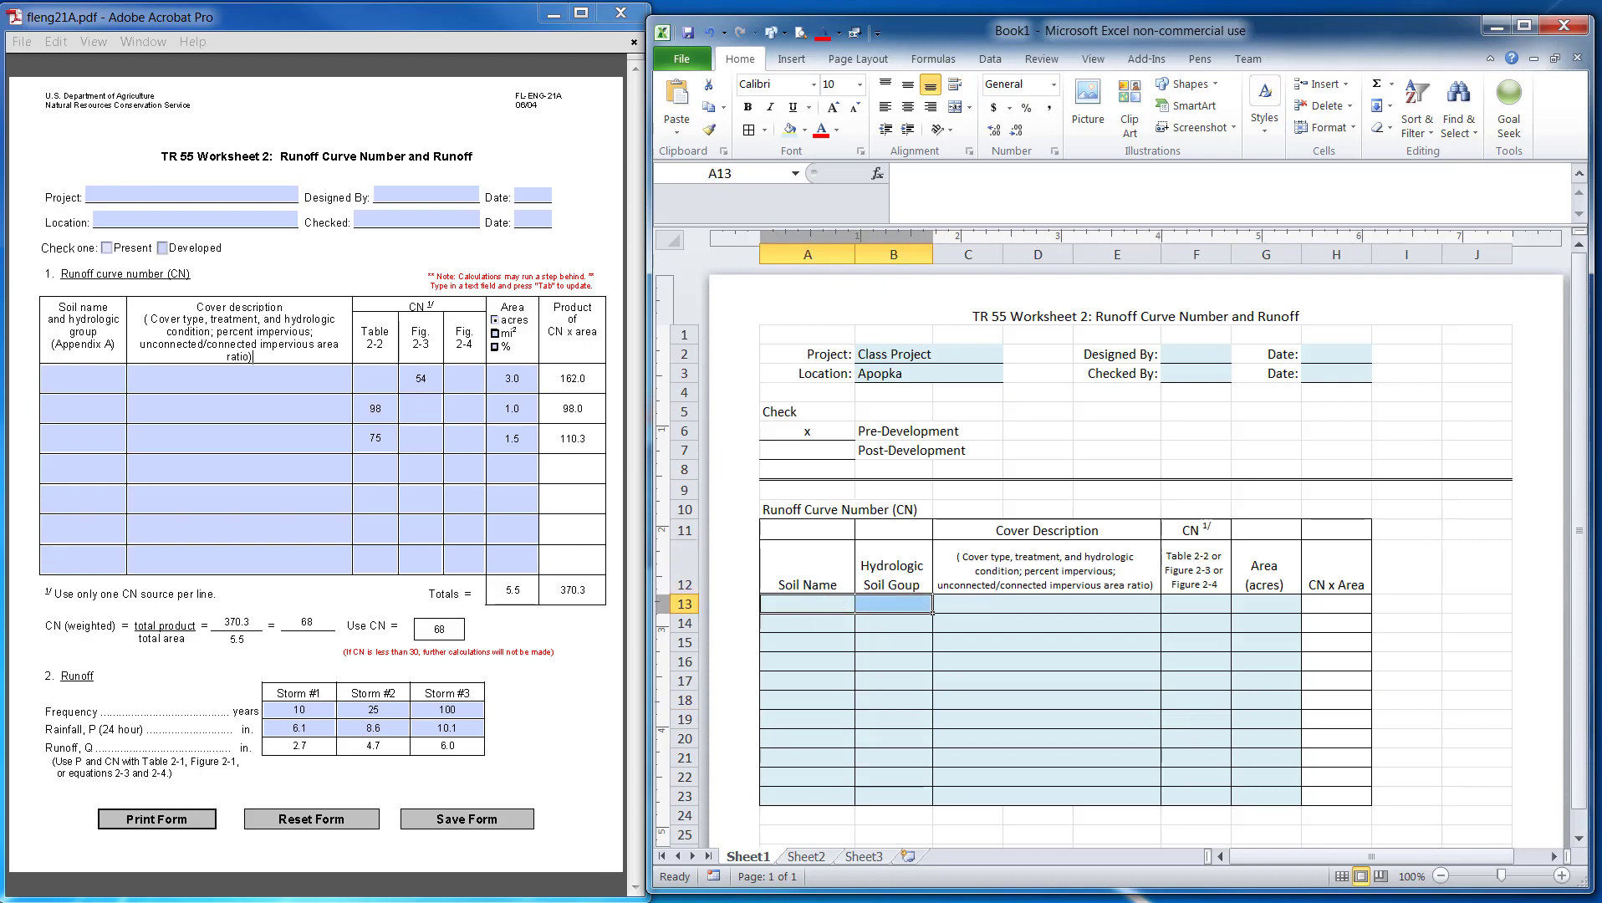
{"action": "key", "text": "alt+Tab"}
{"action": "left_click_drag", "start_coordinate": [144, 28], "coordinate": [424, 27]}
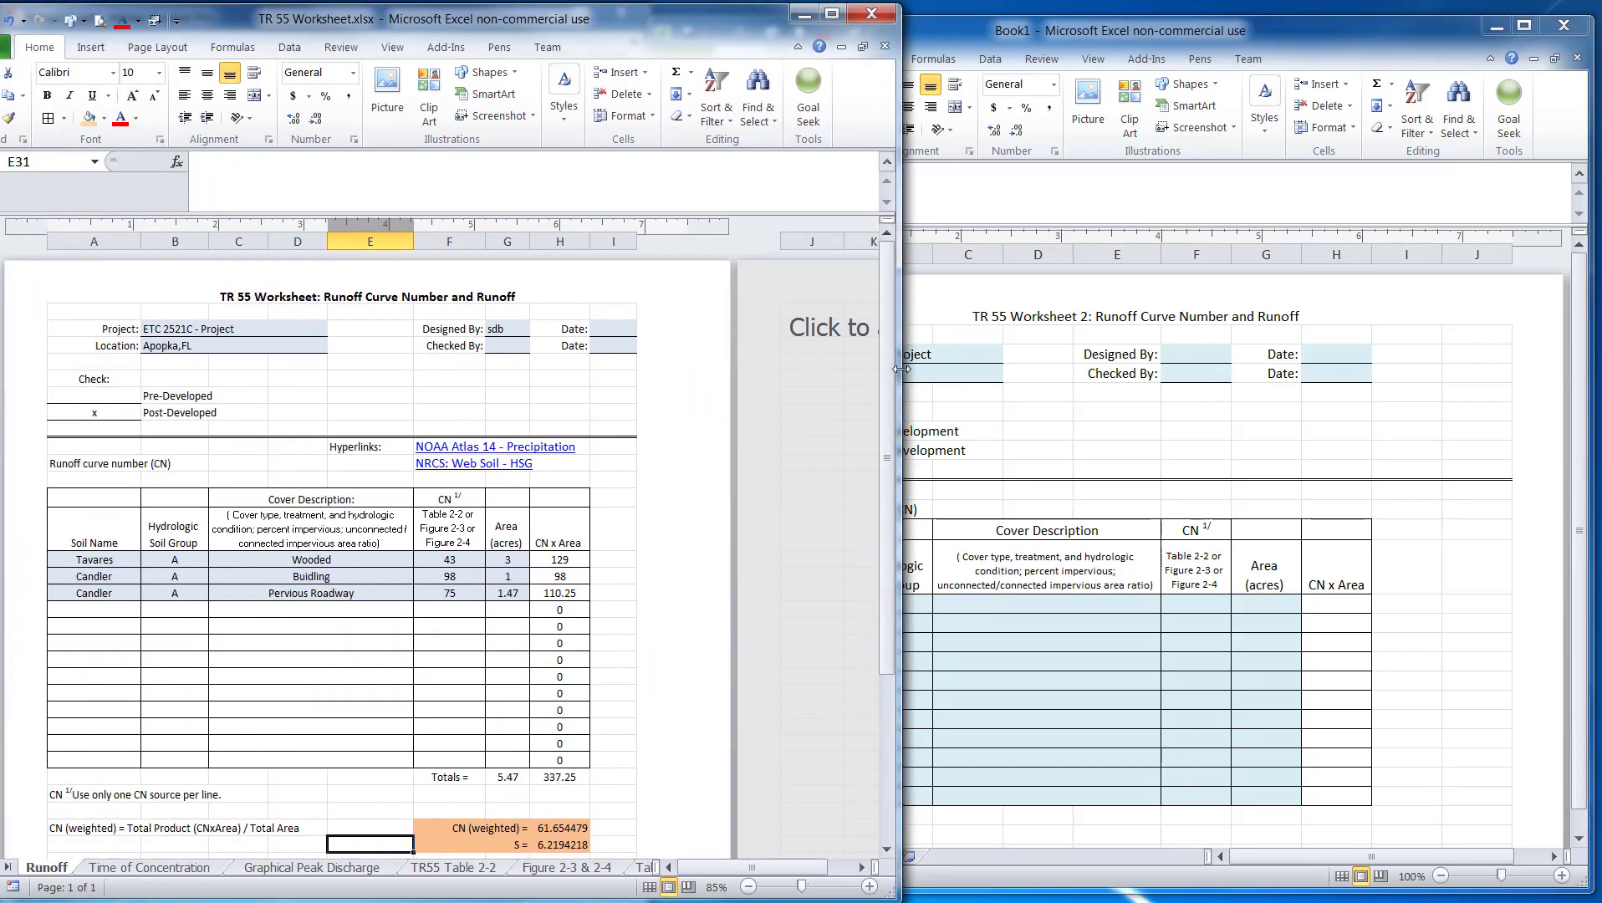
Step: Enter soil names Tavares, Candler, Candler with hydrologic group A in rows 13–15
{"action": "left_click_drag", "start_coordinate": [901, 369], "coordinate": [738, 366]}
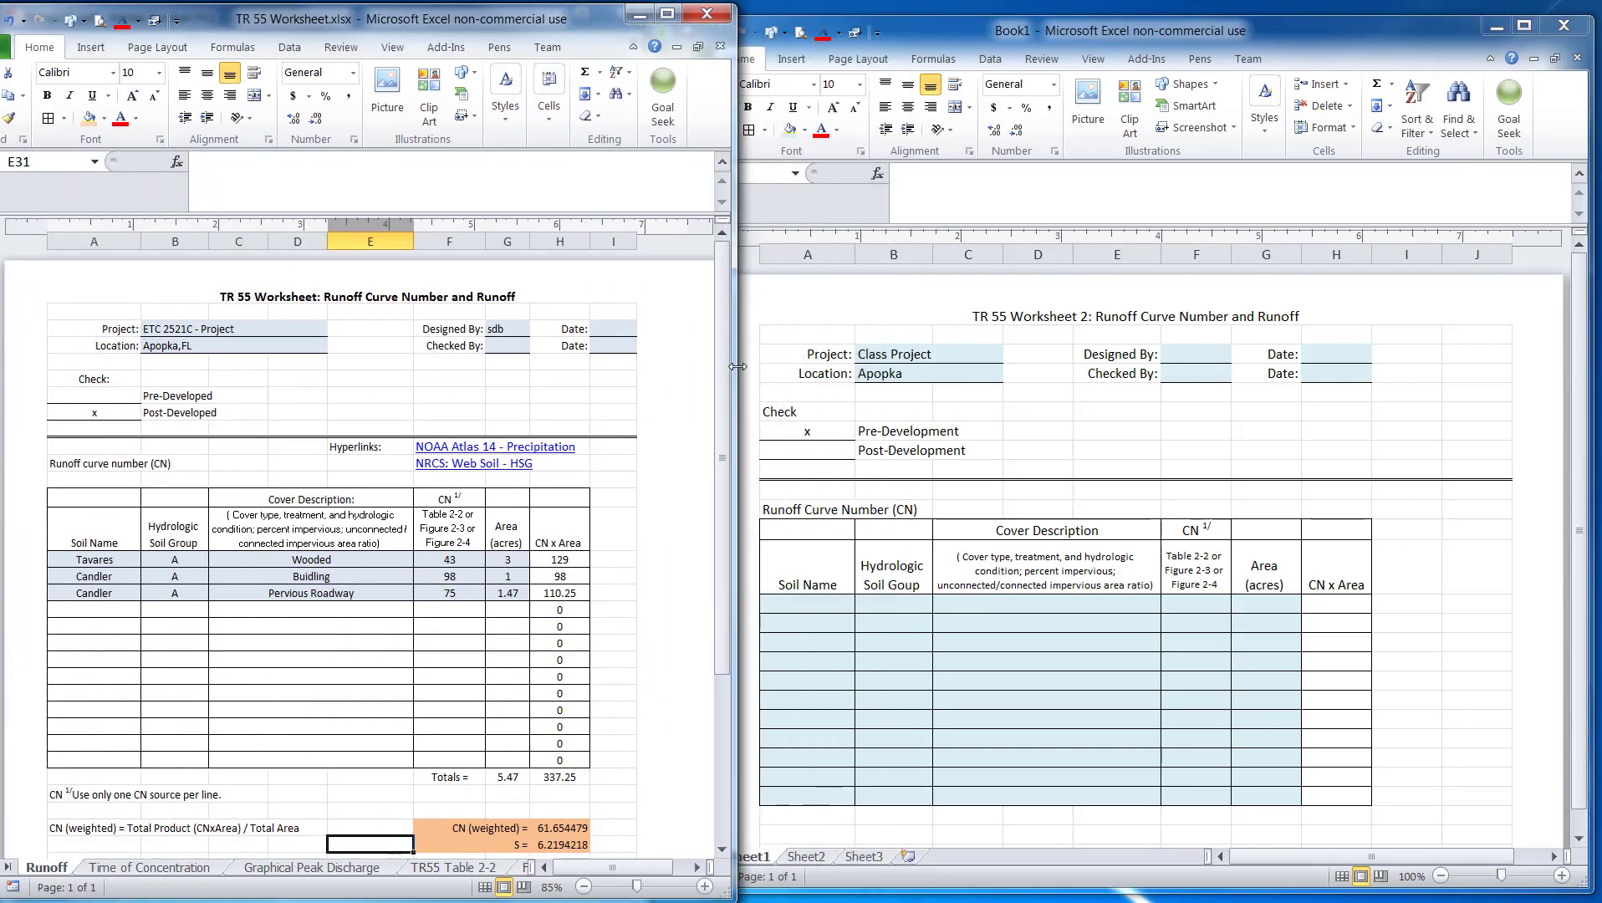
{"action": "left_click", "coordinate": [825, 603]}
{"action": "type", "text": "Tavares"}
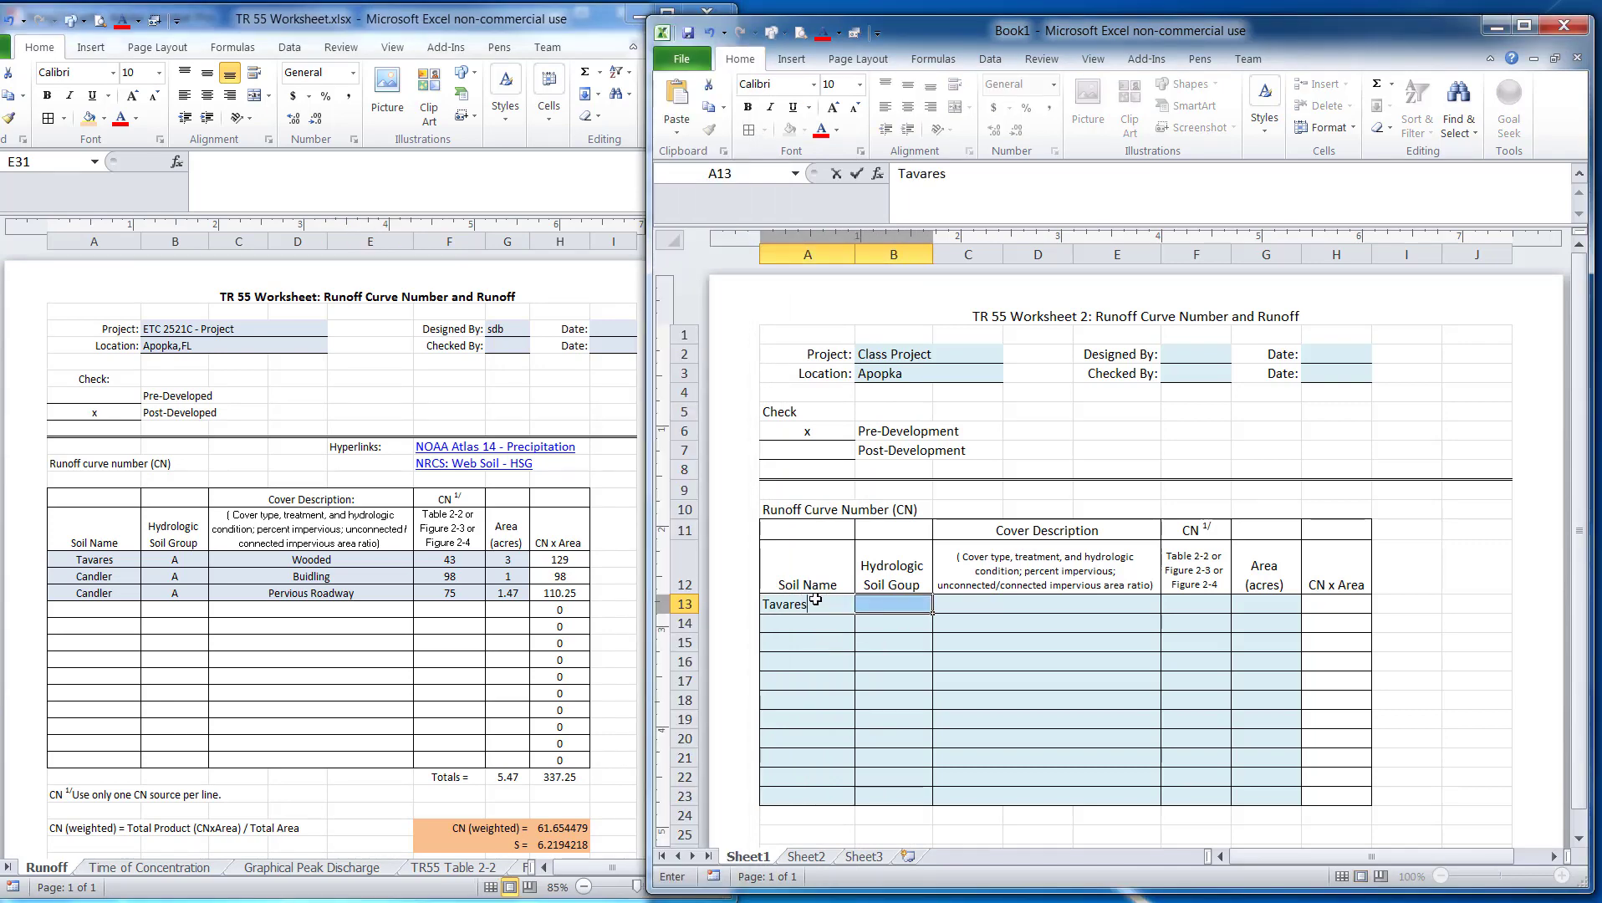
{"action": "key", "text": "Tab"}
{"action": "type", "text": "Ca"}
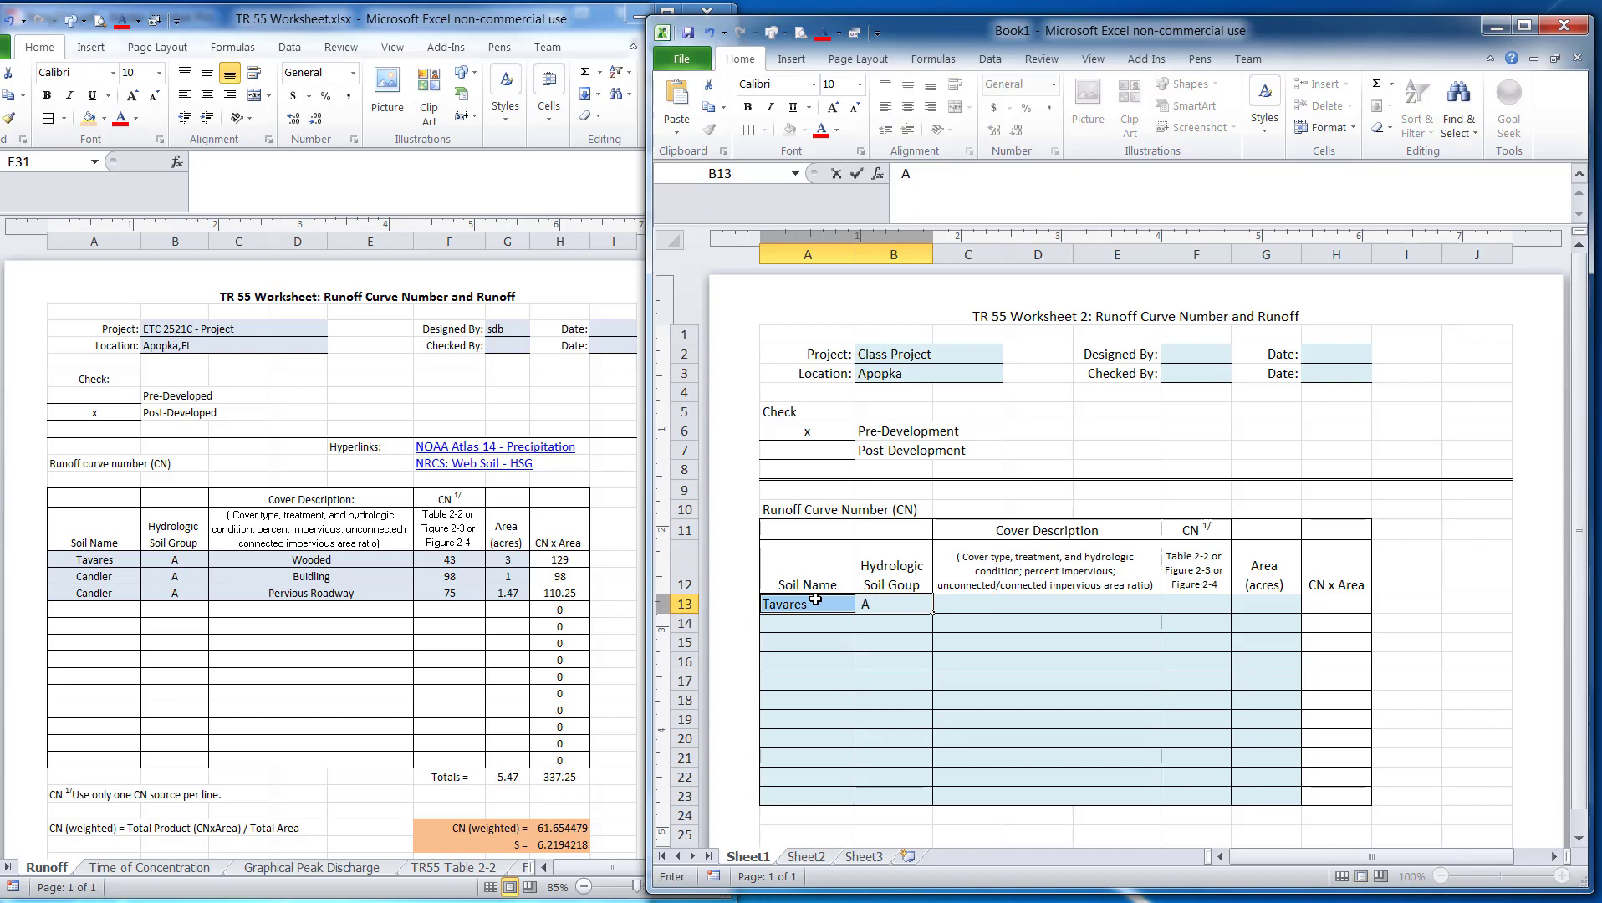
{"action": "left_click", "coordinate": [799, 622]}
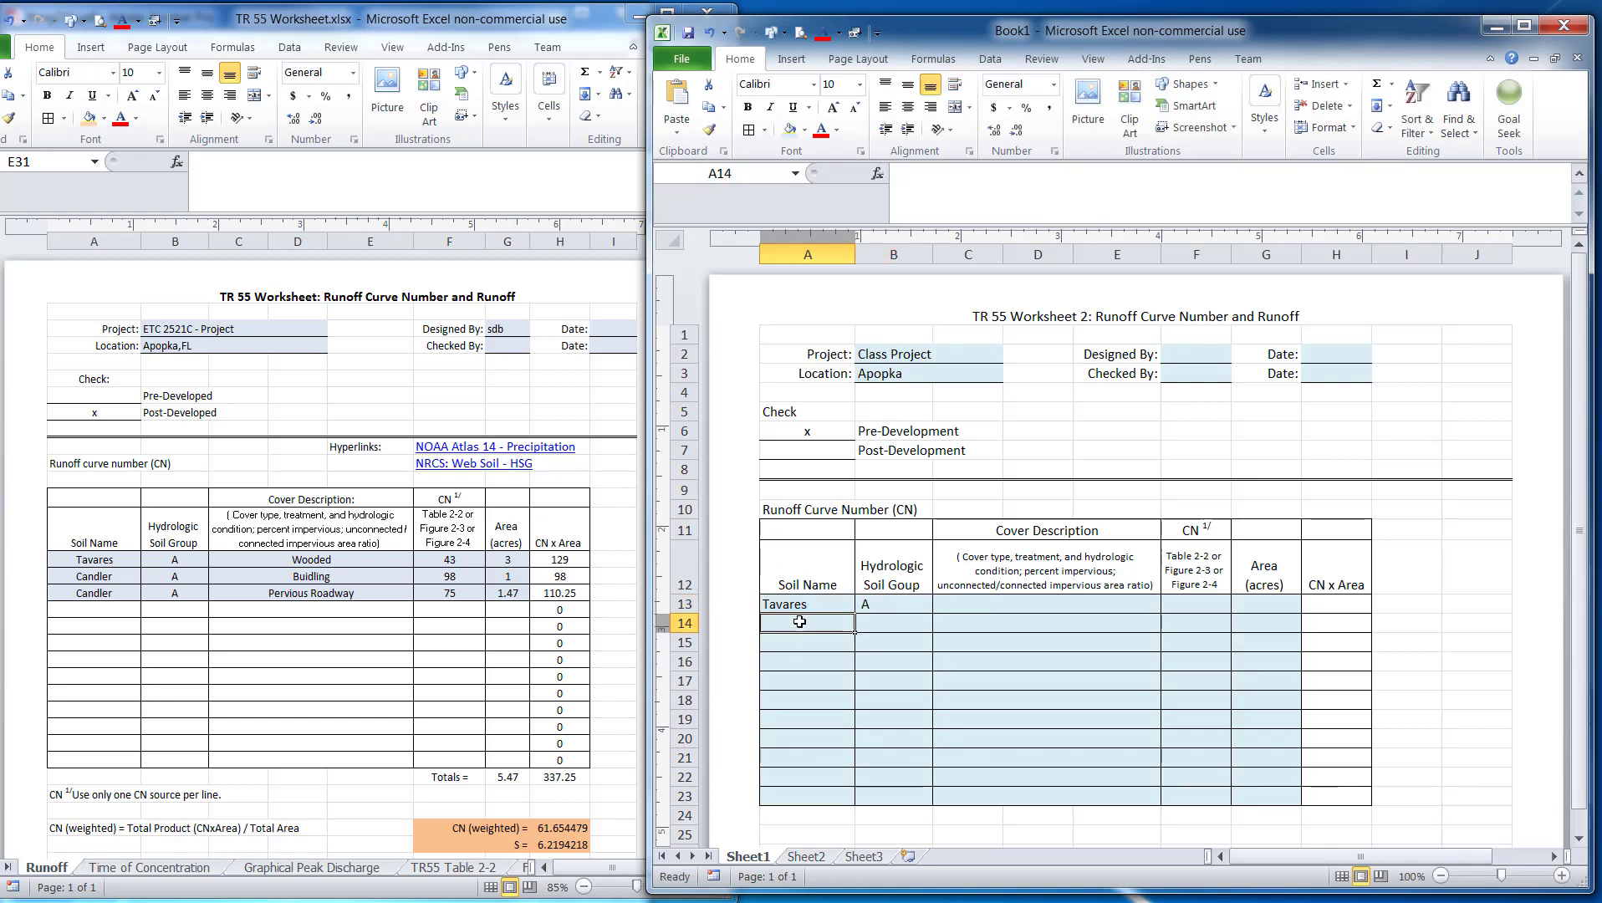
{"action": "type", "text": "Candler"}
{"action": "key", "text": "Tab"}
{"action": "type", "text": "a"}
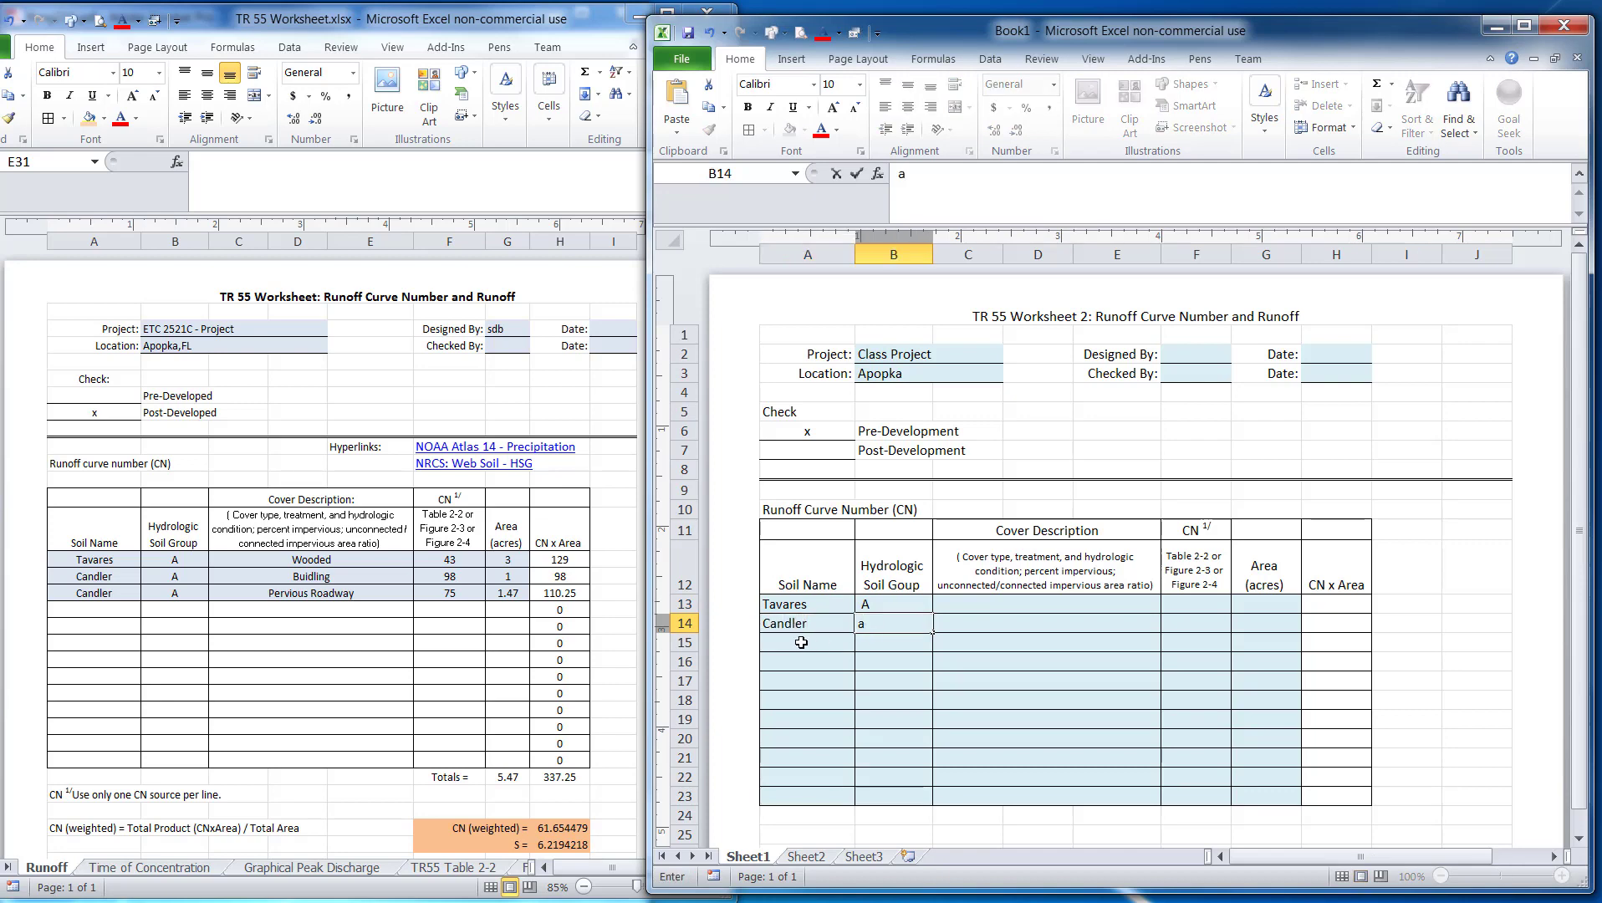
{"action": "left_click", "coordinate": [801, 642]}
{"action": "type", "text": "Candler"}
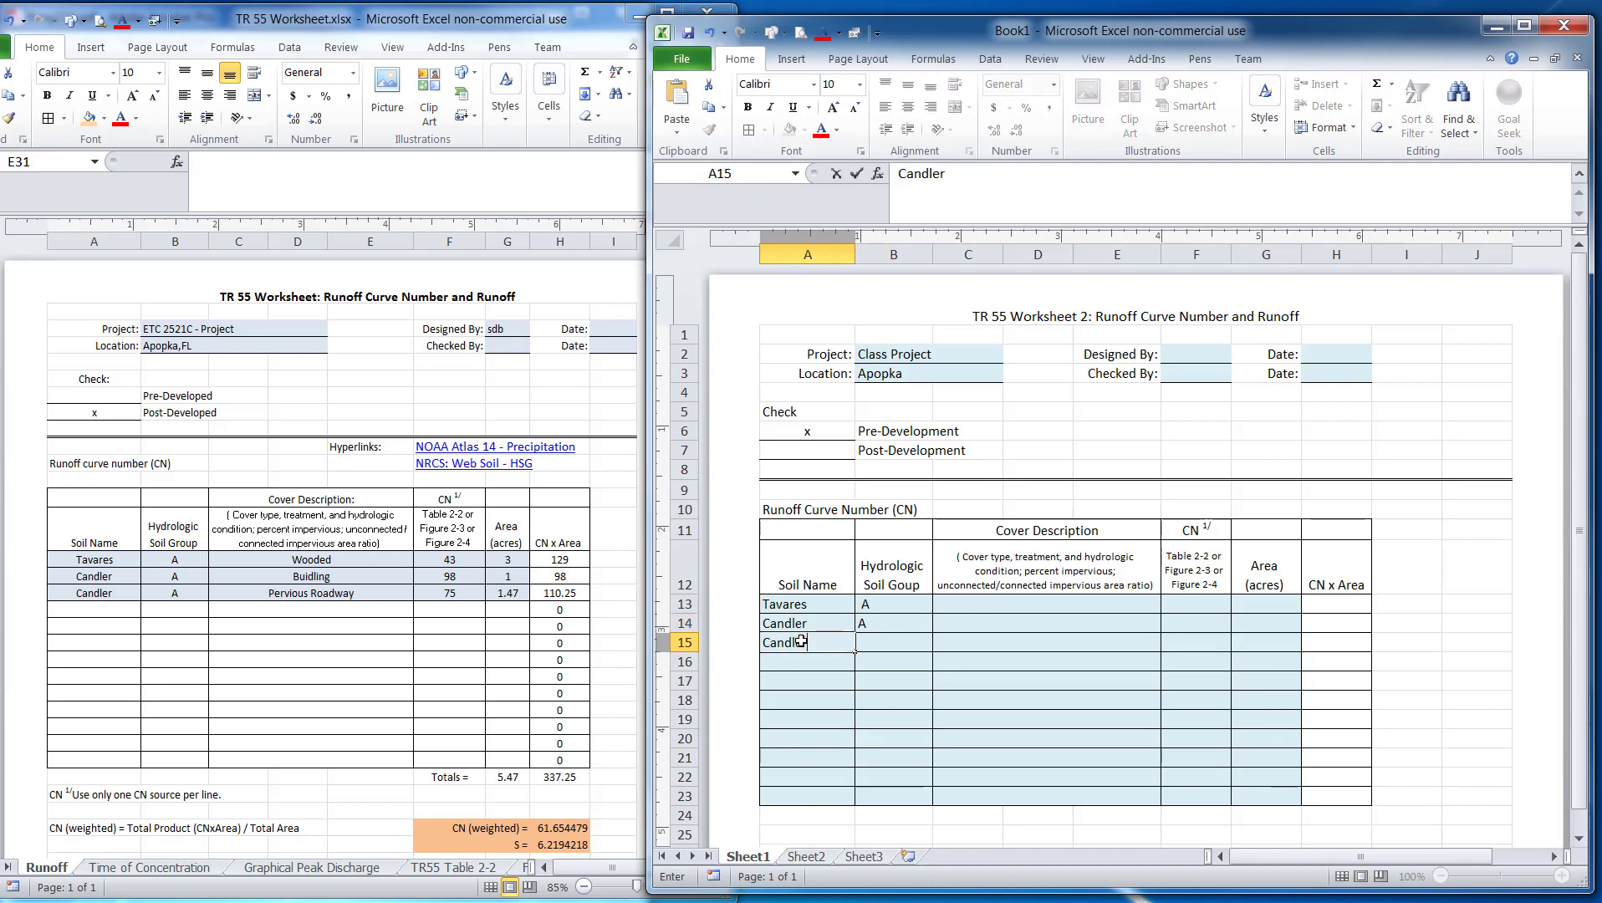
{"action": "left_click_drag", "start_coordinate": [886, 643], "coordinate": [962, 643]}
{"action": "type", "text": "a"}
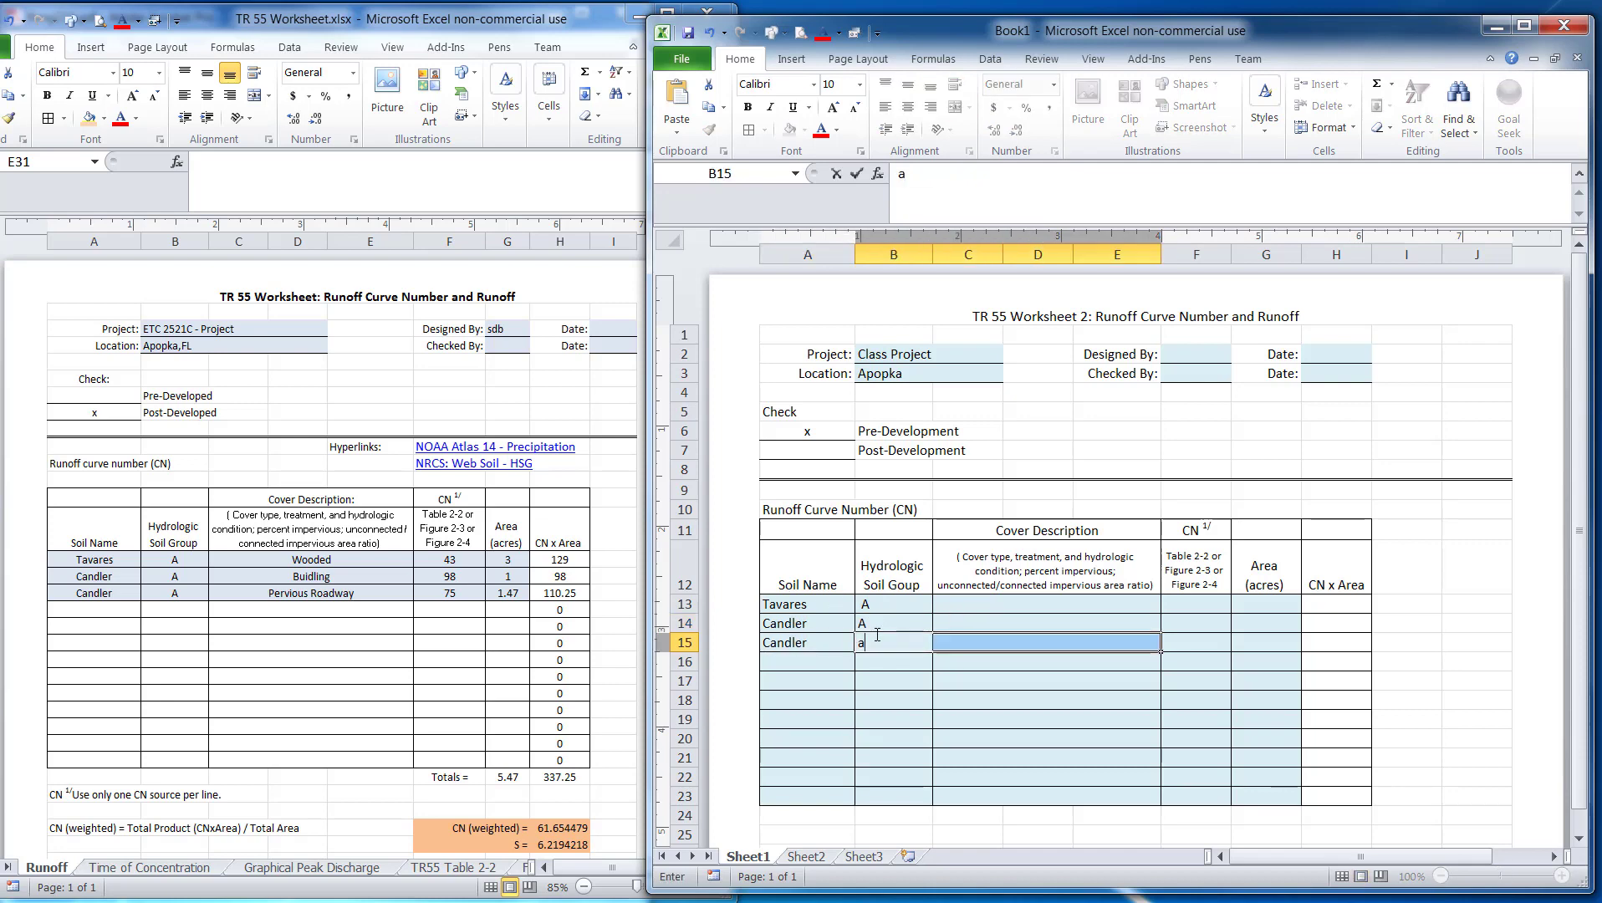
{"action": "key", "text": "Left"}
{"action": "left_click", "coordinate": [877, 636]}
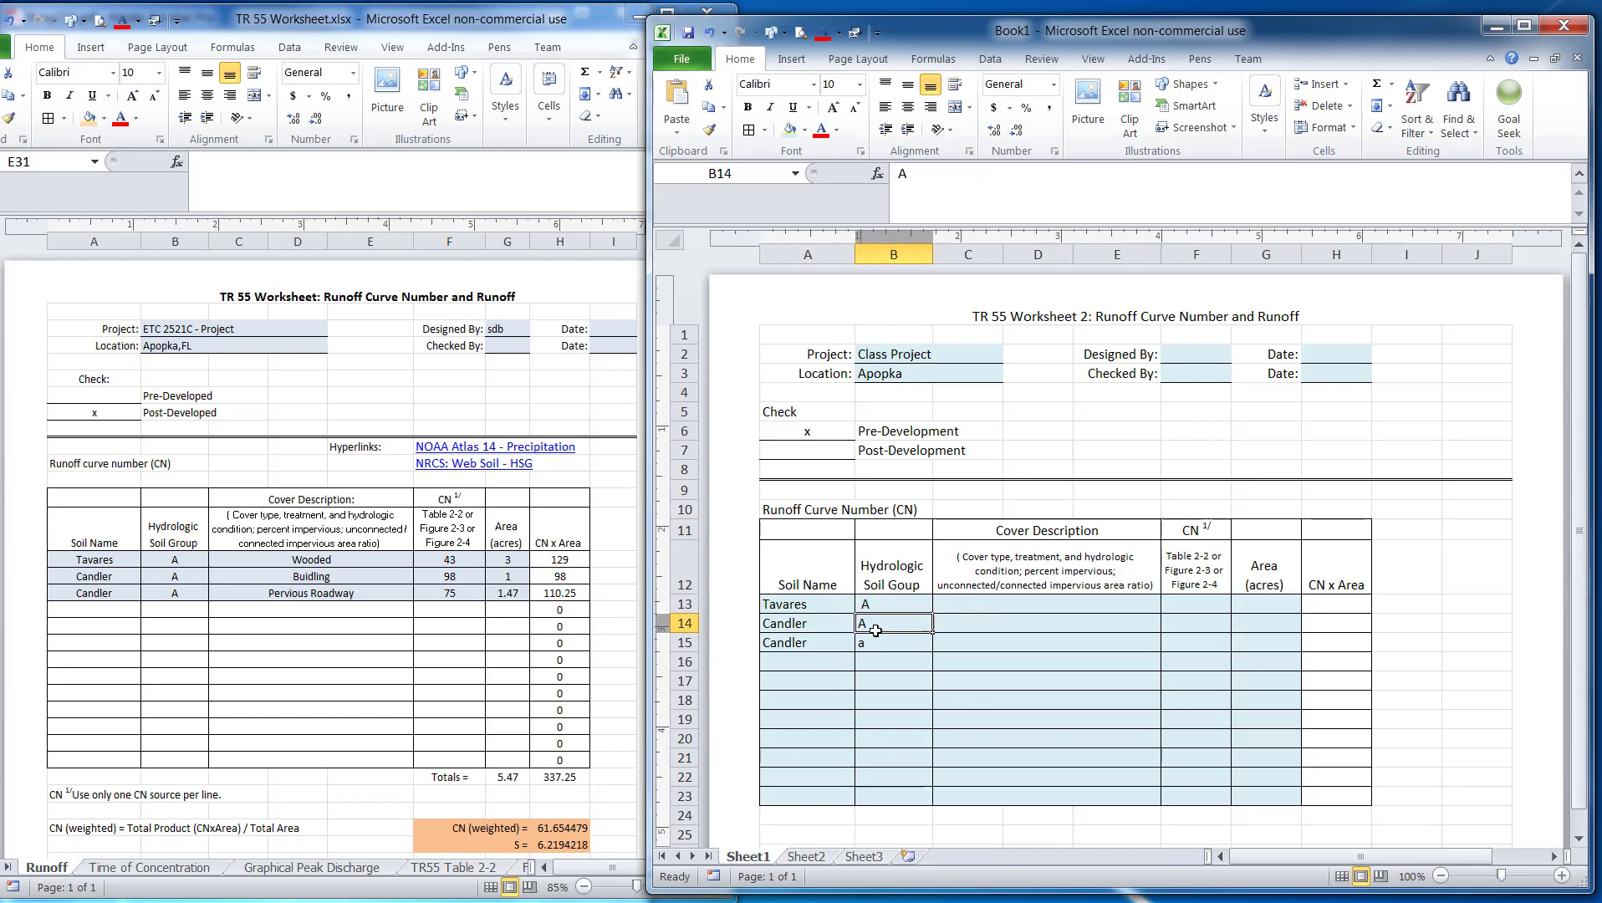
{"action": "key", "text": "shift+Right"}
{"action": "type", "text": "A"}
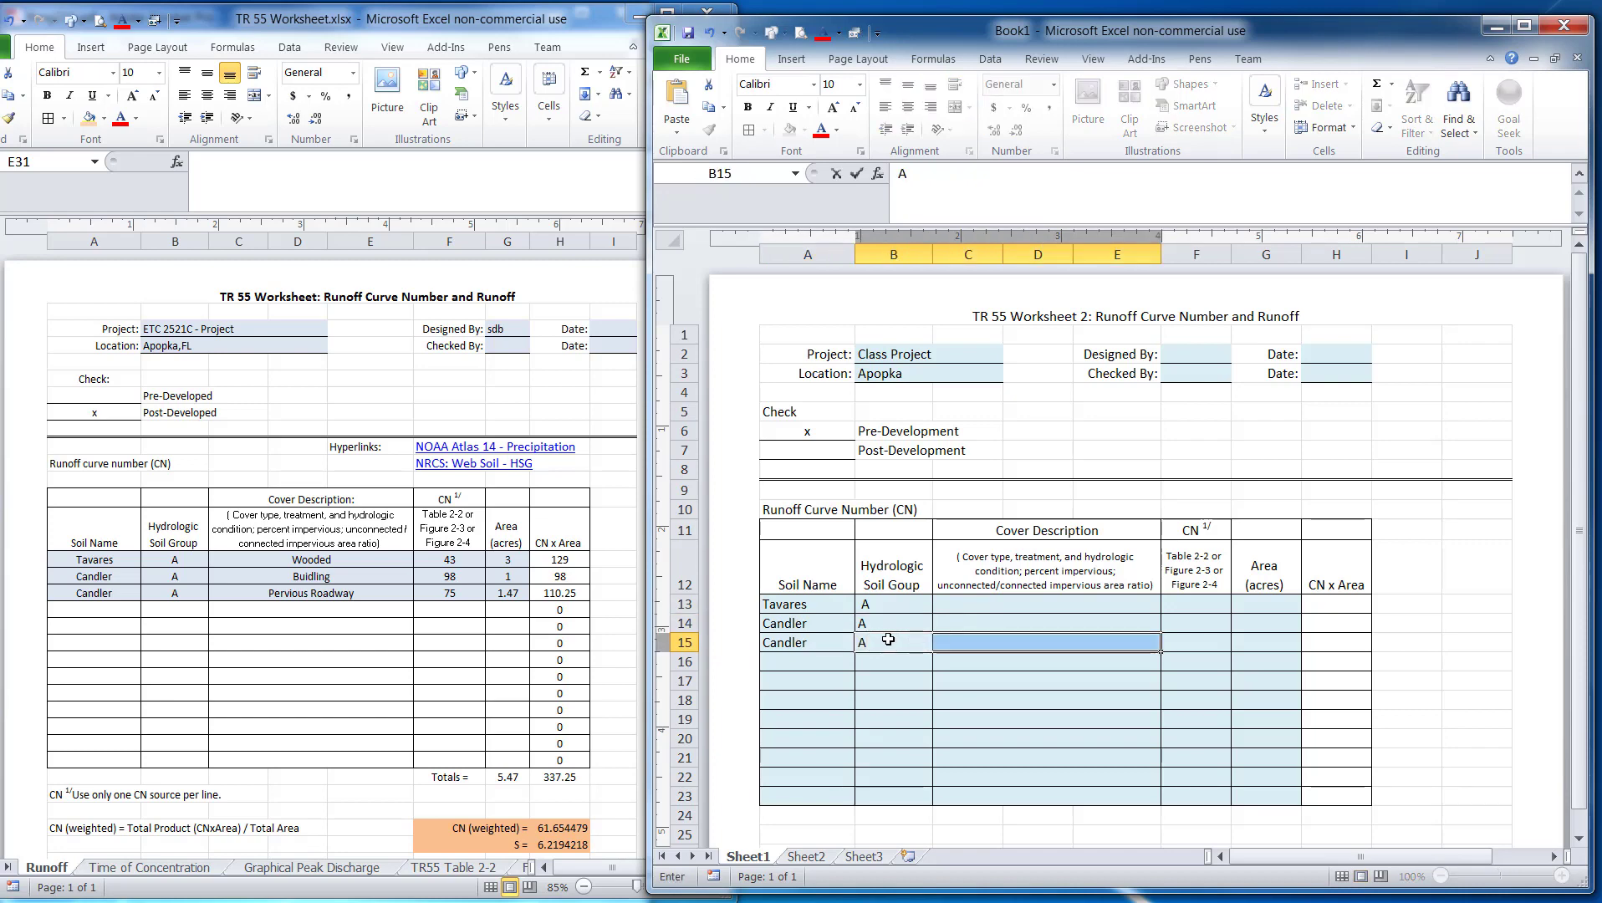
Step: Enter cover descriptions Wooded, Building and Pervious Roadway for the three soil rows
{"action": "left_click", "coordinate": [1000, 604]}
{"action": "type", "text": "Wooded"}
{"action": "key", "text": "Return"}
{"action": "type", "text": "Building"}
{"action": "key", "text": "Return"}
{"action": "type", "text": "Pervious Road"}
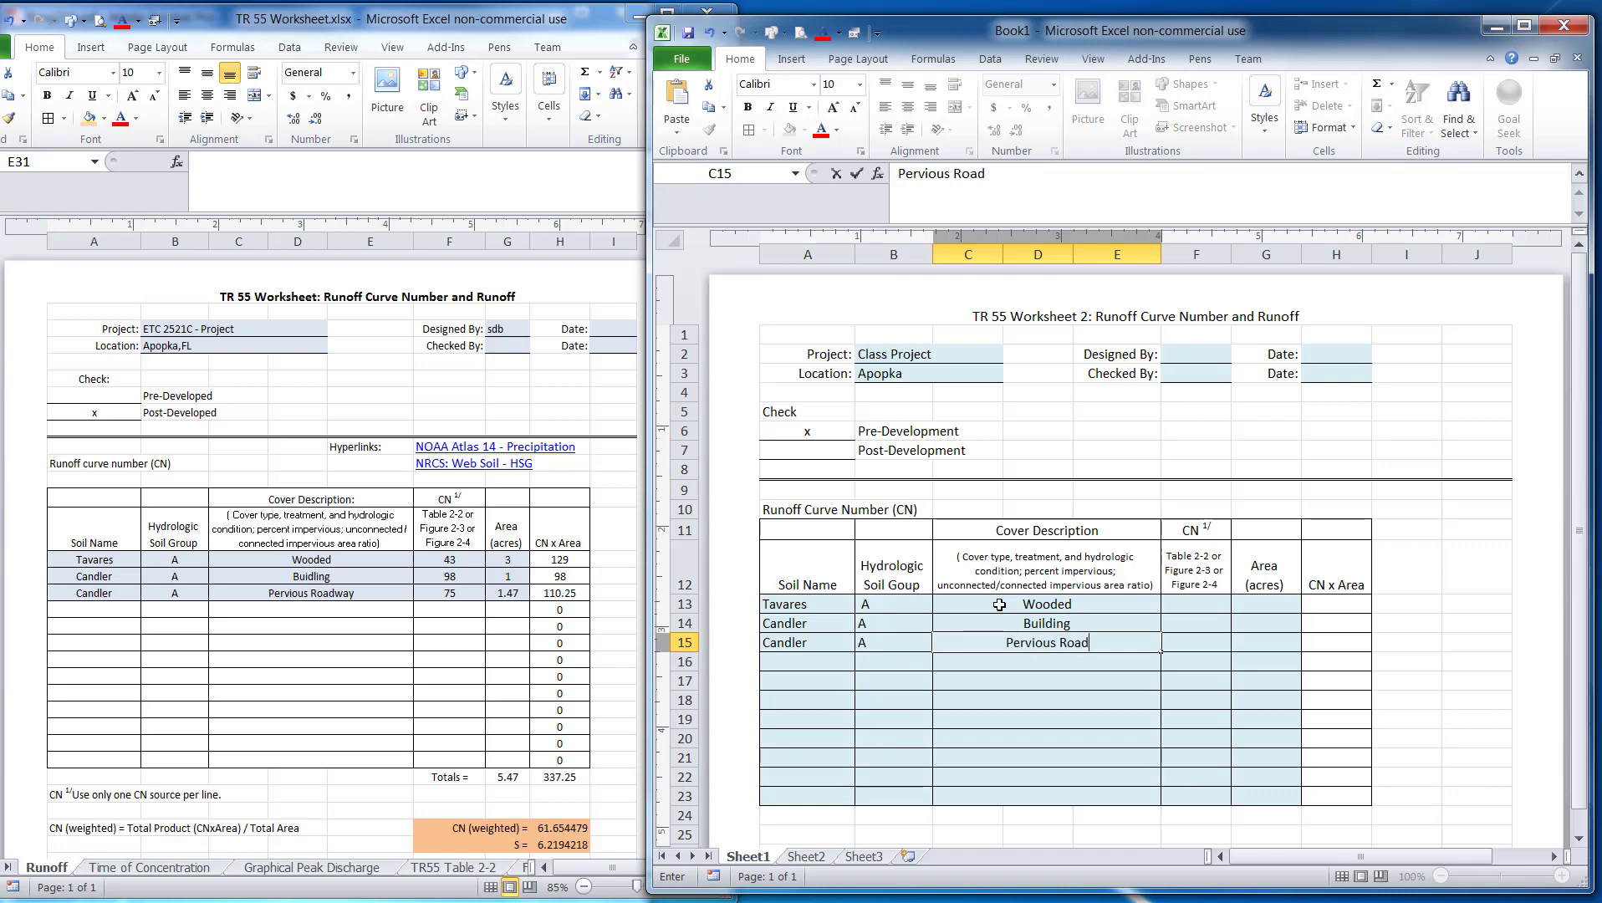
{"action": "type", "text": "way"}
{"action": "key", "text": "Return"}
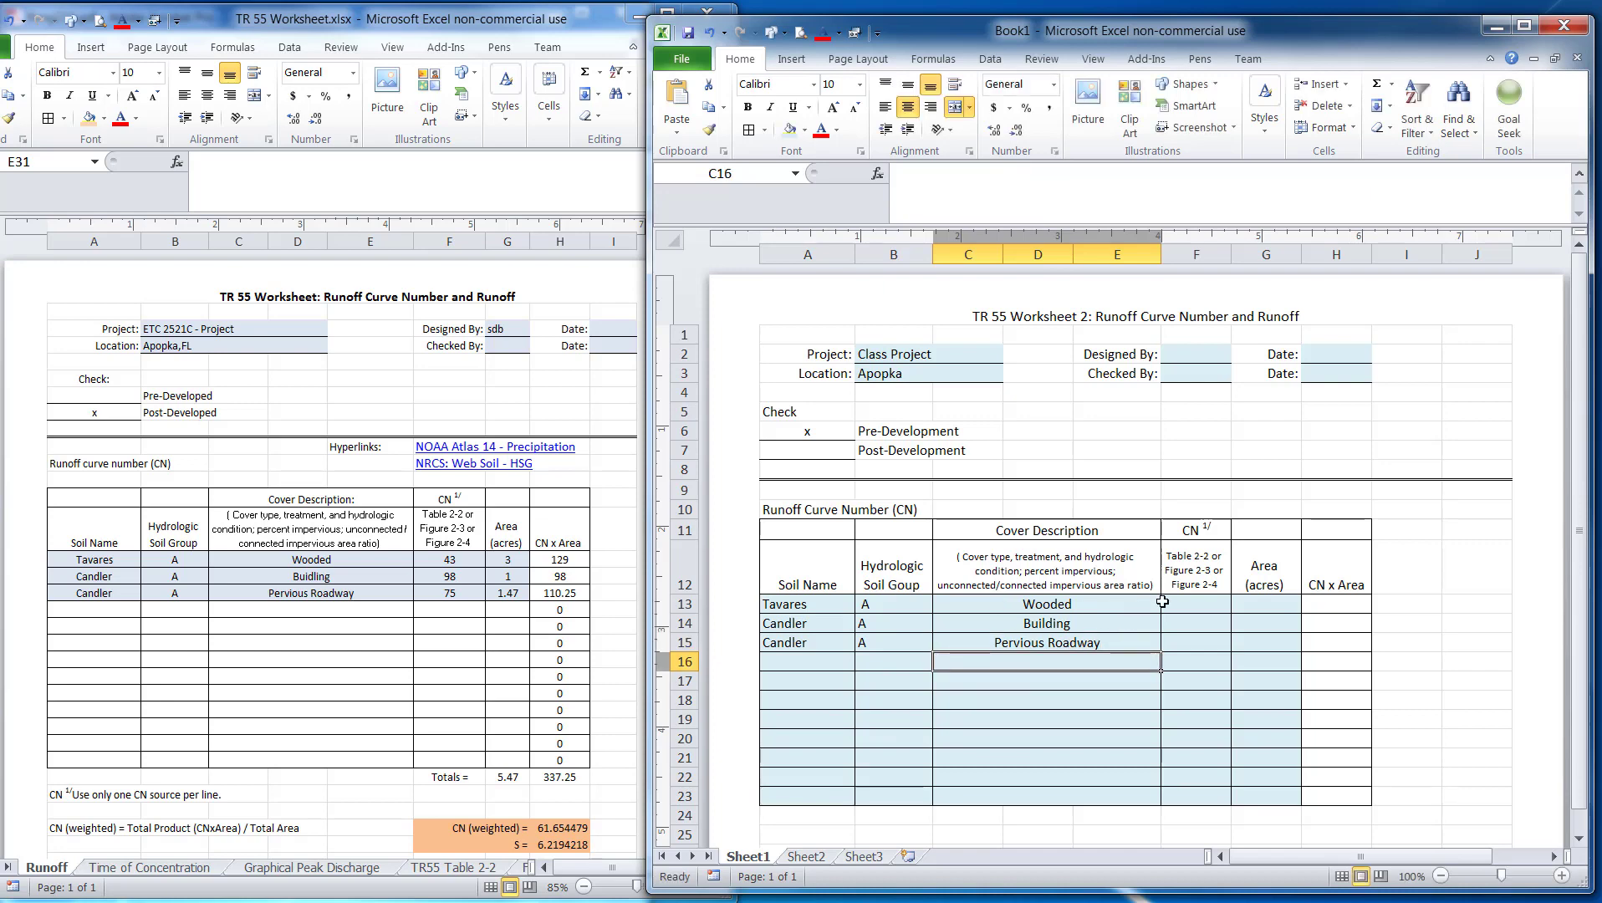
Step: Center all entries in the CN table A11:H23
{"action": "left_click_drag", "start_coordinate": [1169, 603], "coordinate": [1254, 604]}
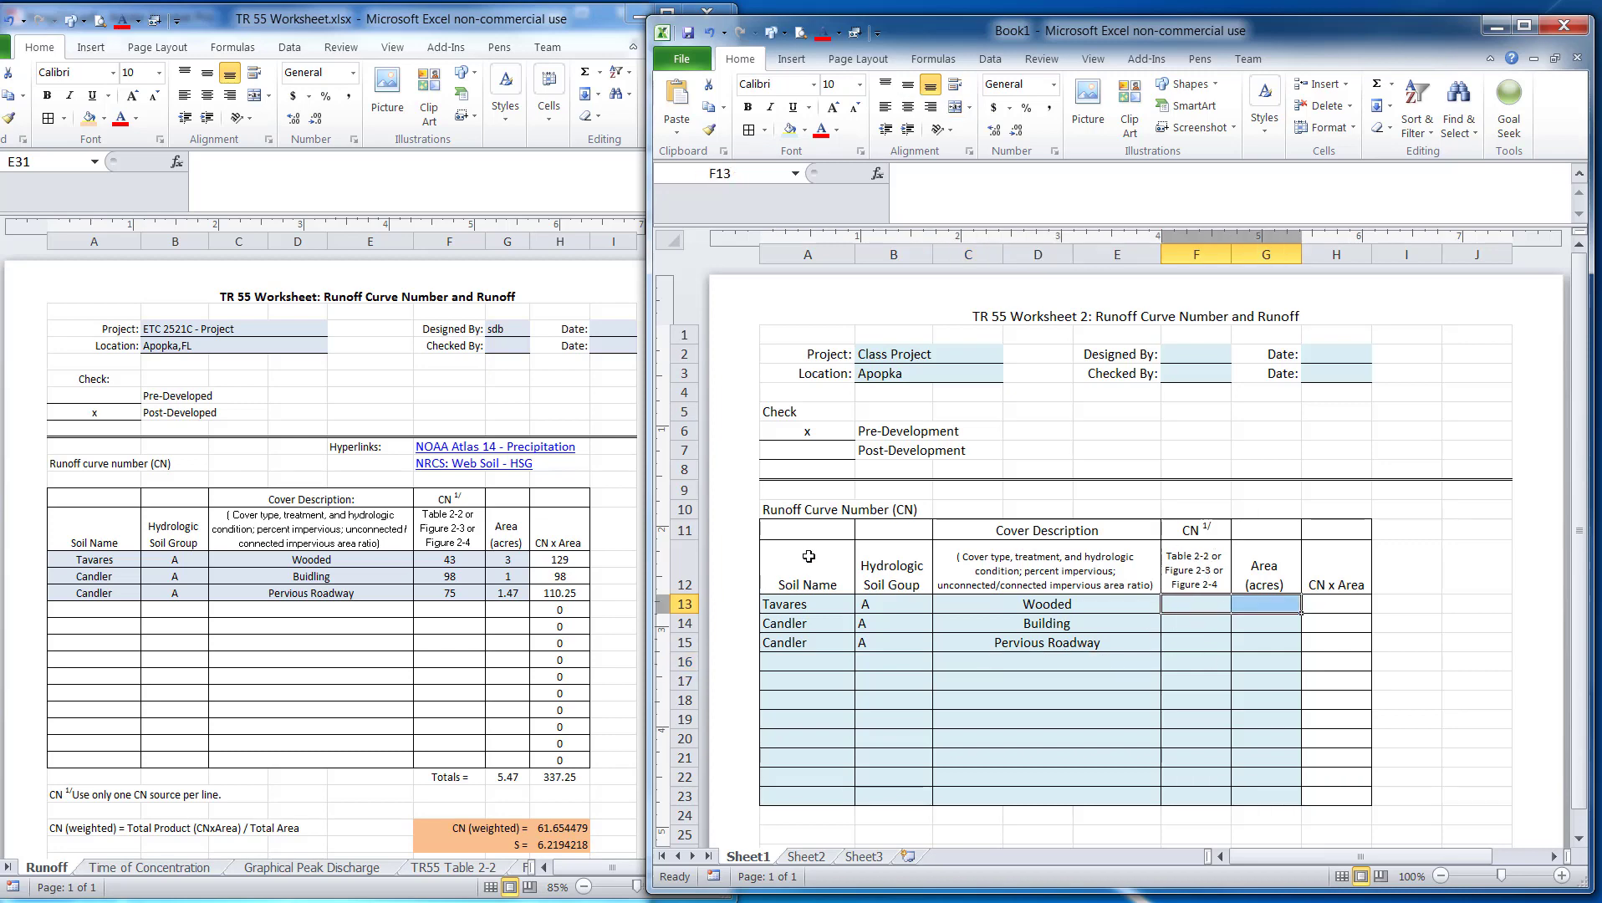
{"action": "left_click_drag", "start_coordinate": [804, 532], "coordinate": [1338, 795]}
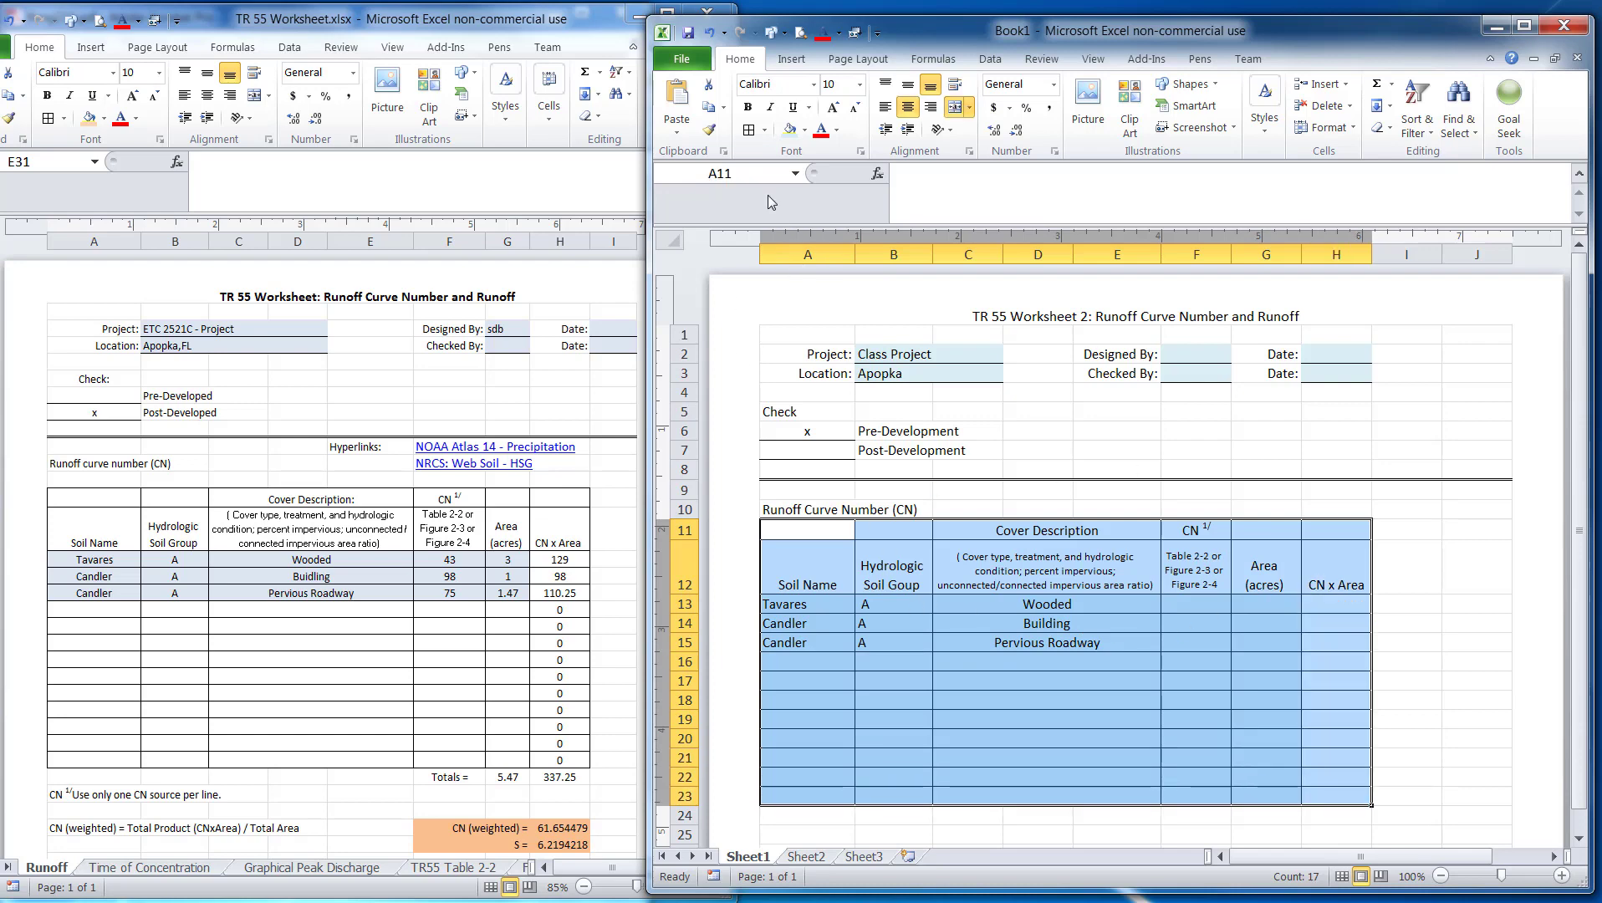
{"action": "left_click", "coordinate": [909, 109]}
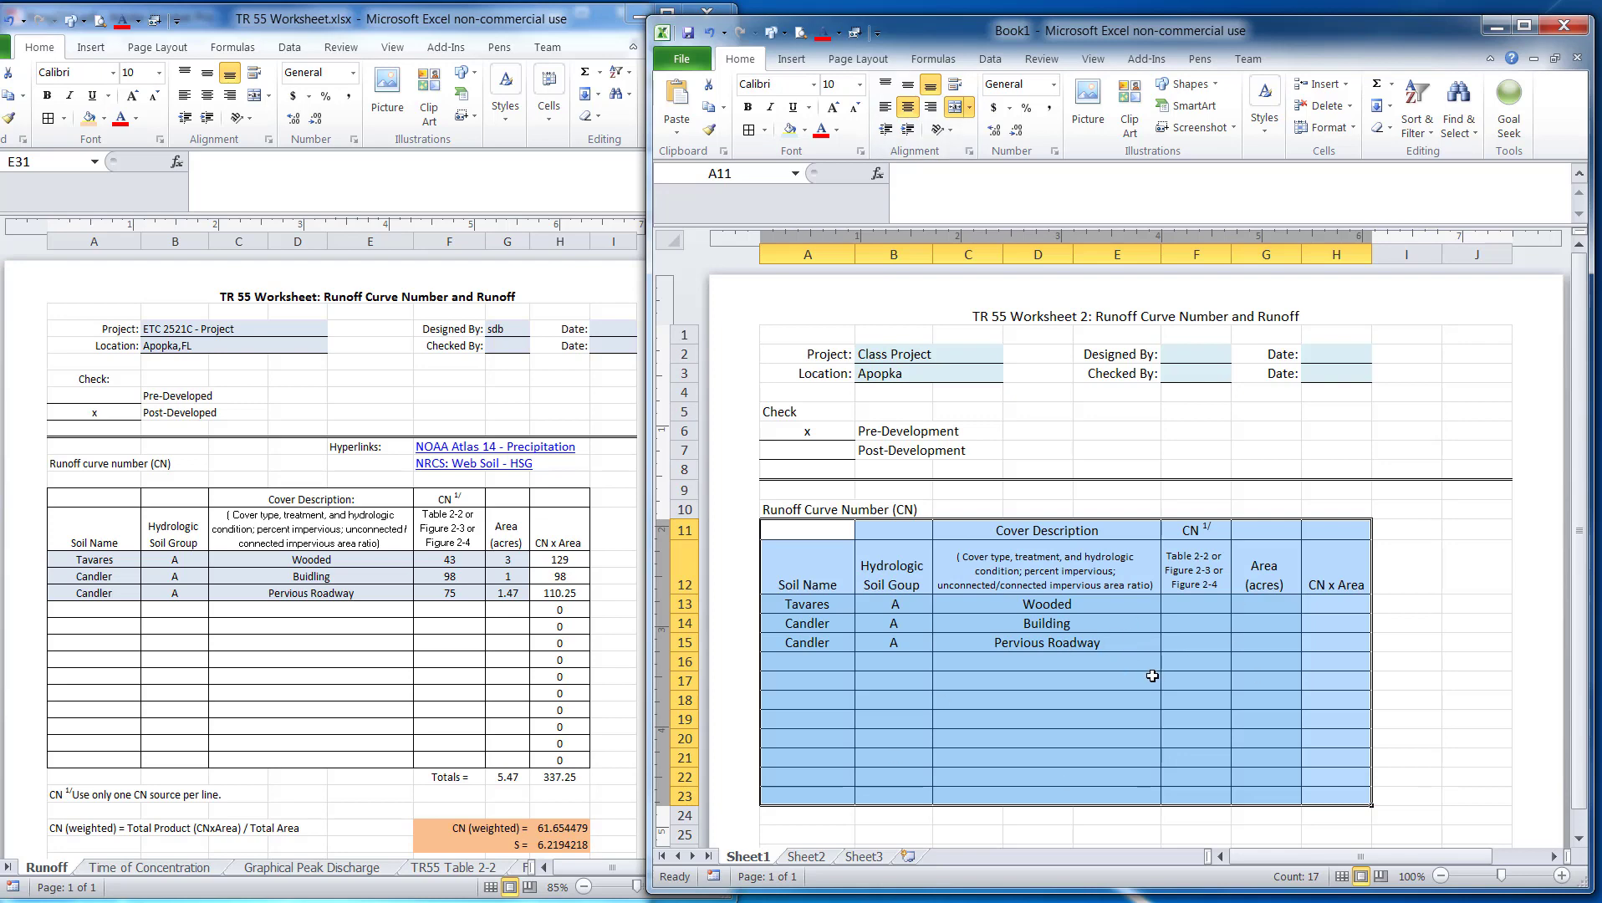
{"action": "left_click_drag", "start_coordinate": [1125, 677], "coordinate": [1133, 678]}
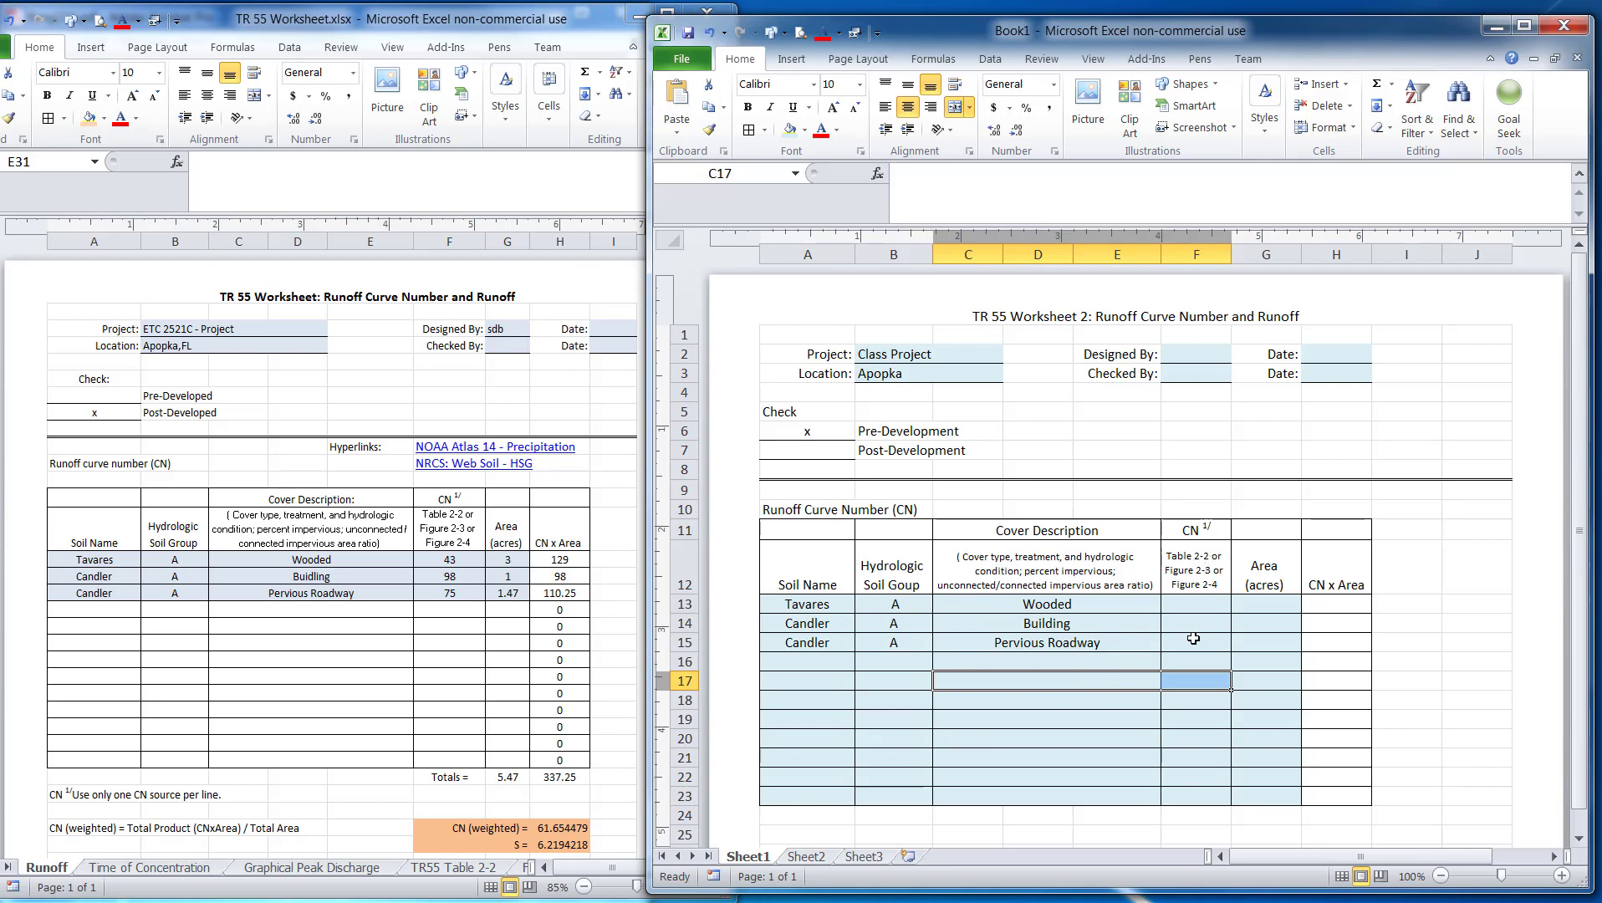
Step: Insert a new Sheet4 after Sheet3 and rename its tab to 'Table 2-2'
{"action": "left_click", "coordinate": [908, 858]}
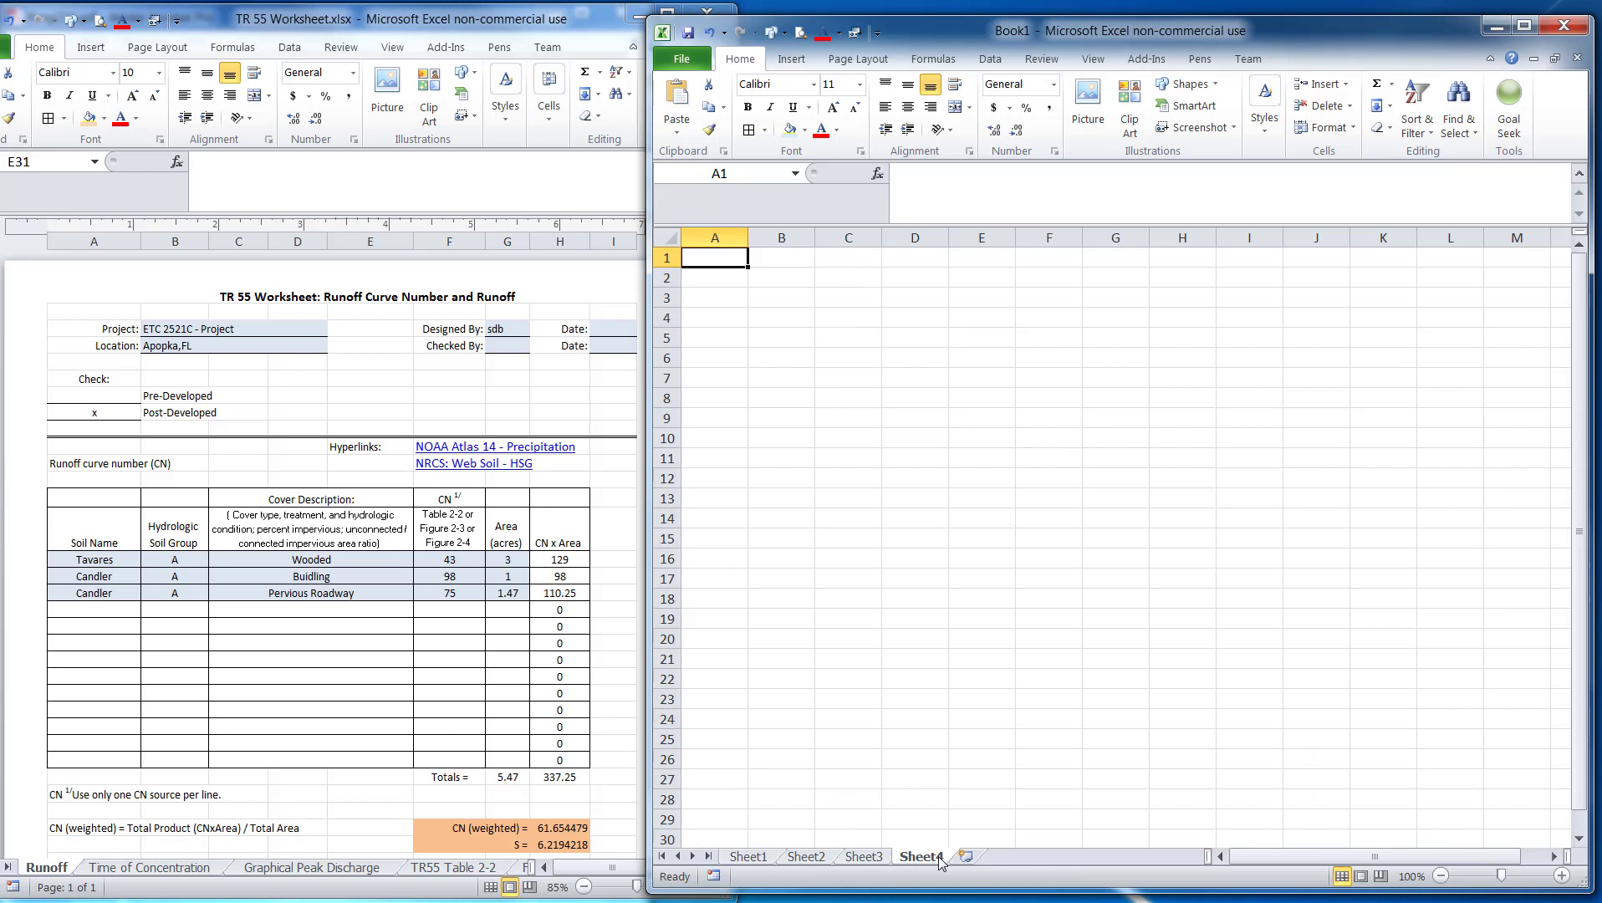
{"action": "right_click", "coordinate": [939, 859]}
{"action": "left_click", "coordinate": [995, 679]}
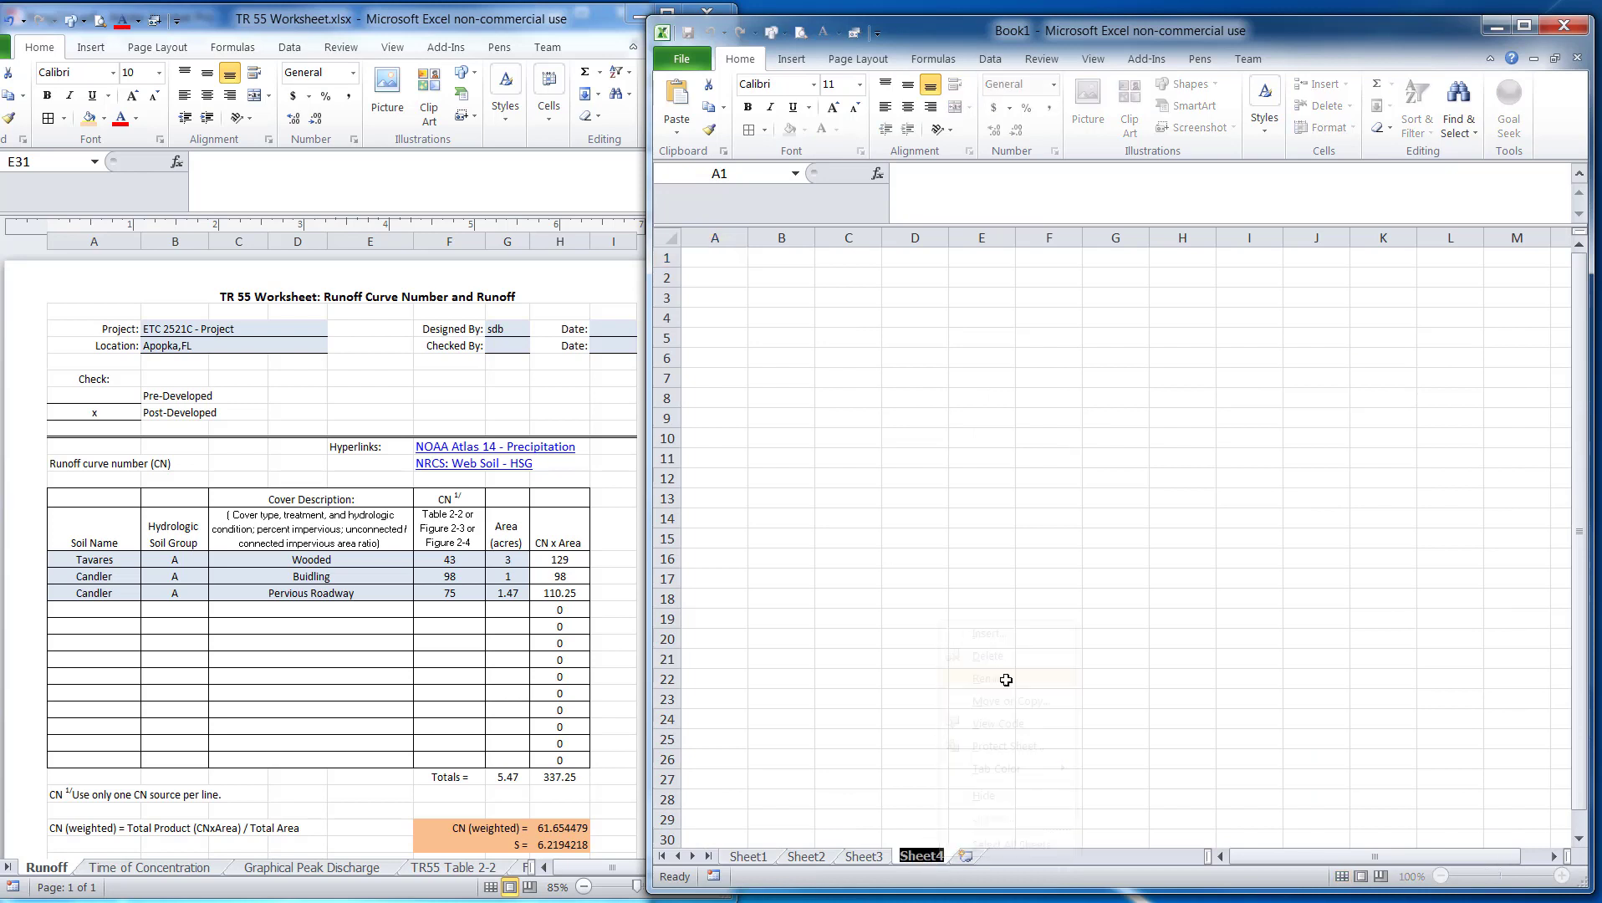
{"action": "type", "text": "Table 2-2"}
{"action": "left_click", "coordinate": [982, 601]}
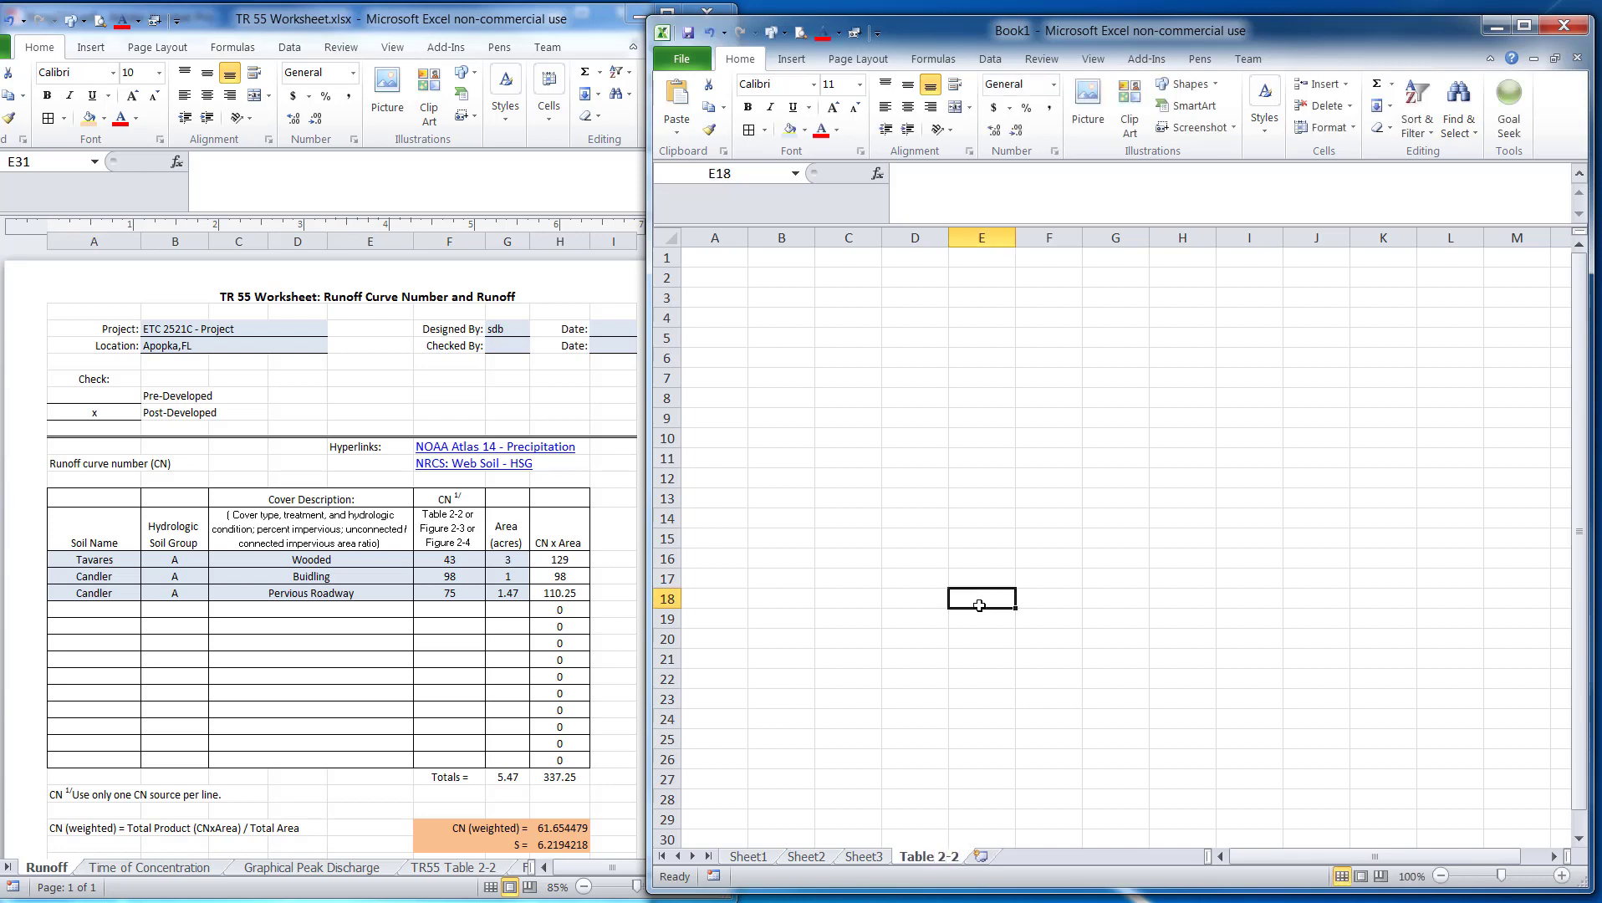